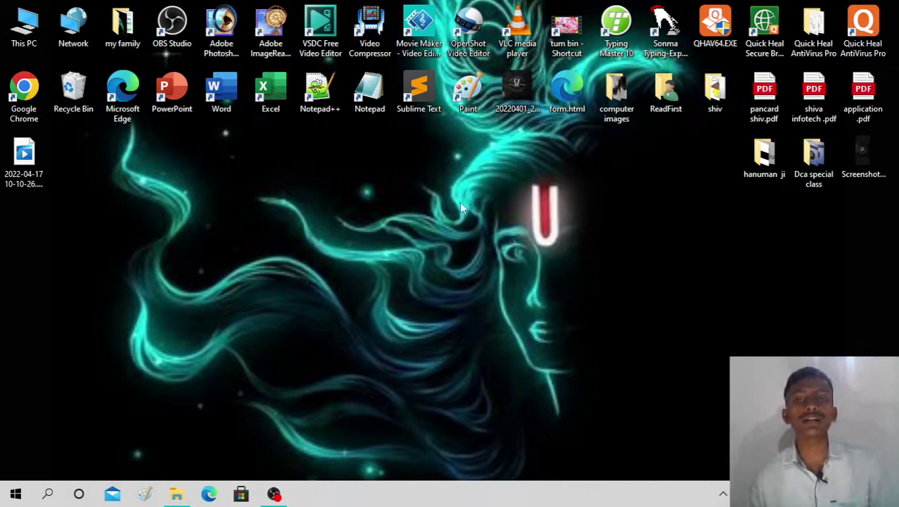
pyautogui.moveTo(2, 50); pyautogui.dragTo(871, 170)
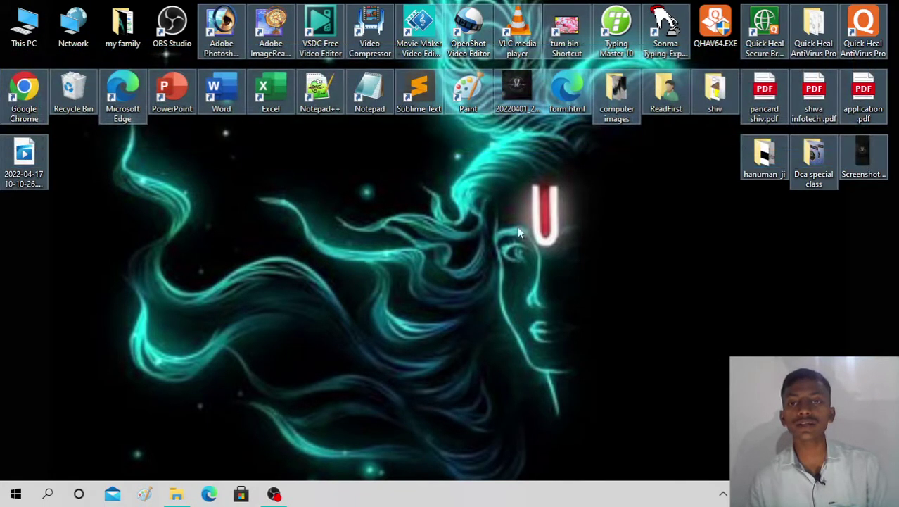
pyautogui.moveTo(493, 225); pyautogui.dragTo(512, 263)
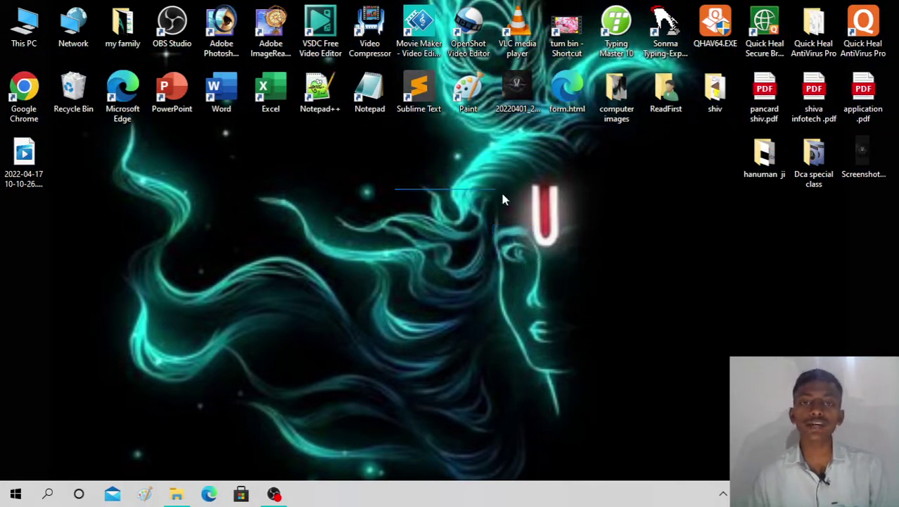
pyautogui.rightClick(373, 250)
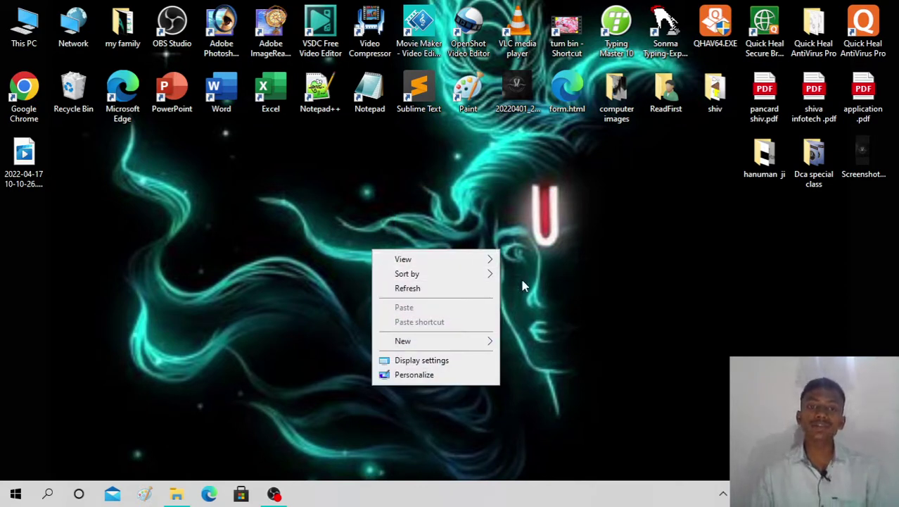
pyautogui.click(540, 306)
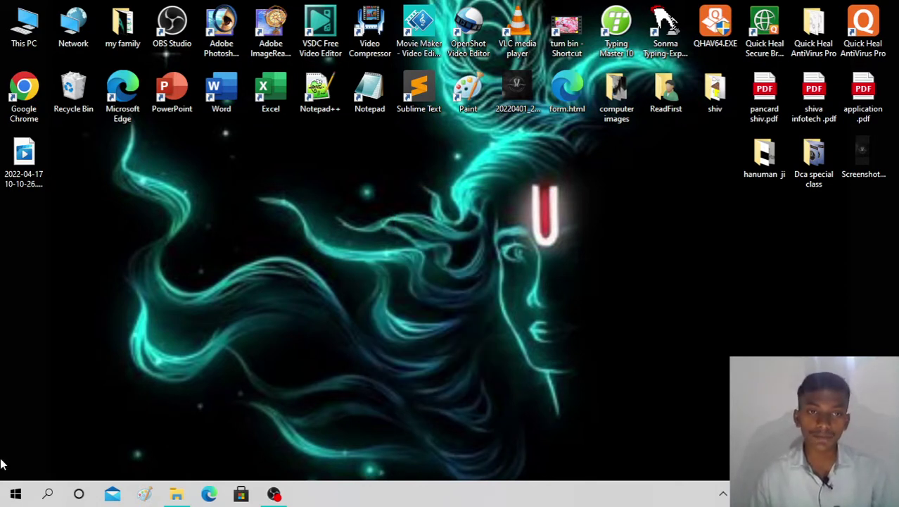
pyautogui.click(13, 494)
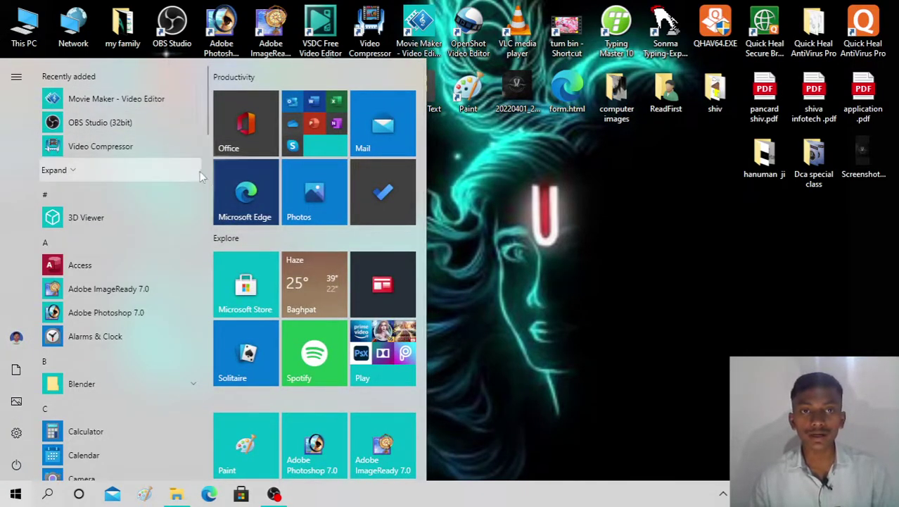
pyautogui.click(747, 172)
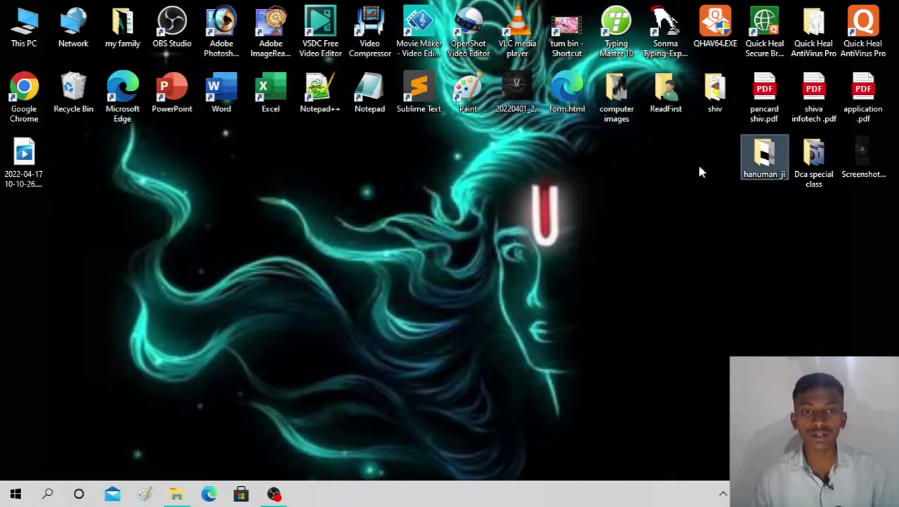
pyautogui.moveTo(12, 446); pyautogui.dragTo(729, 436)
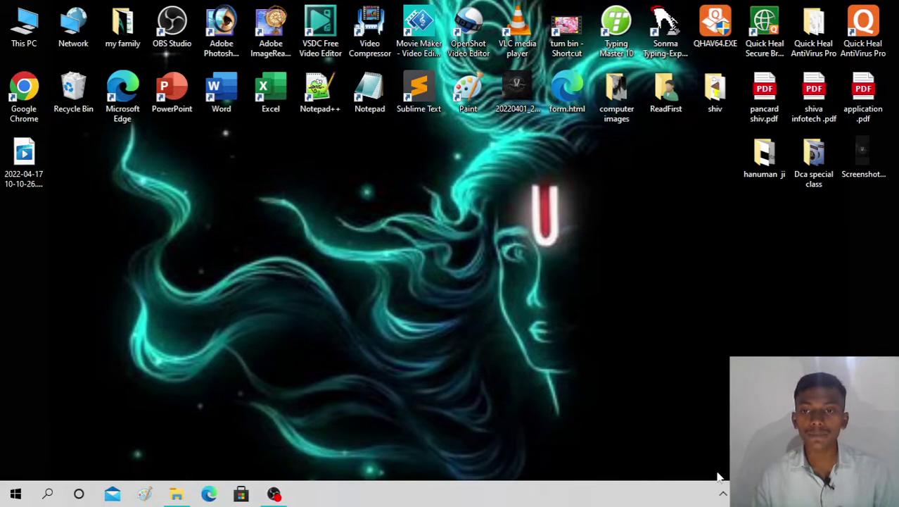
# Switch to OBS Studio, move the Video Capture Device overlay to the lower-left corner of the scene, and minimize OBS
pyautogui.click(261, 496)
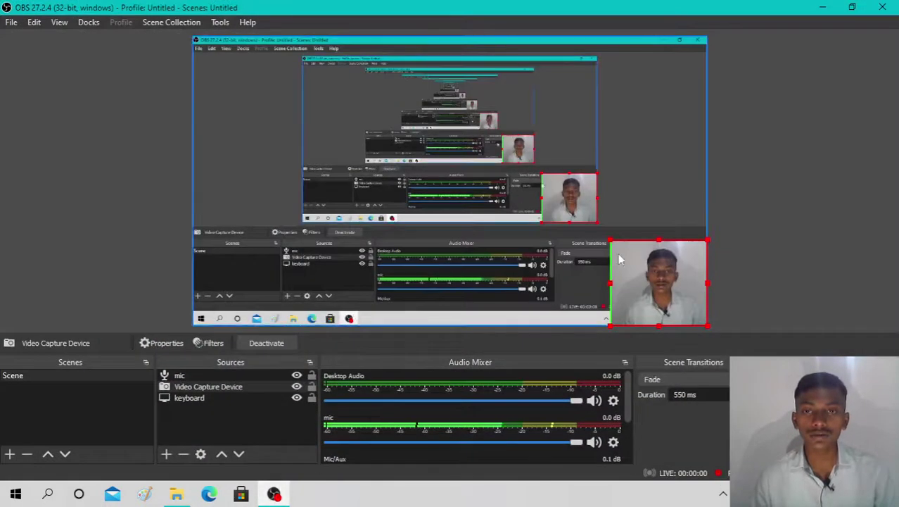
pyautogui.moveTo(588, 268); pyautogui.dragTo(213, 265)
pyautogui.click(822, 7)
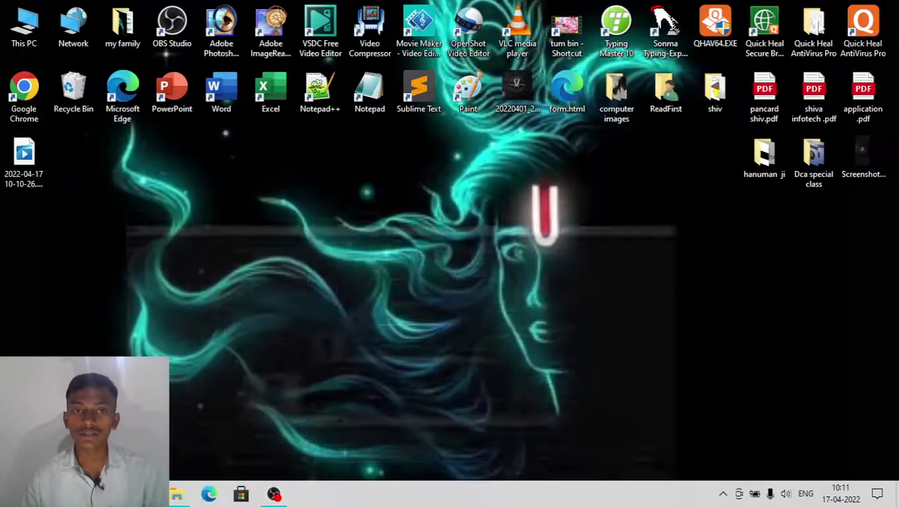
pyautogui.moveTo(670, 344); pyautogui.dragTo(898, 505)
pyautogui.moveTo(656, 445); pyautogui.dragTo(898, 505)
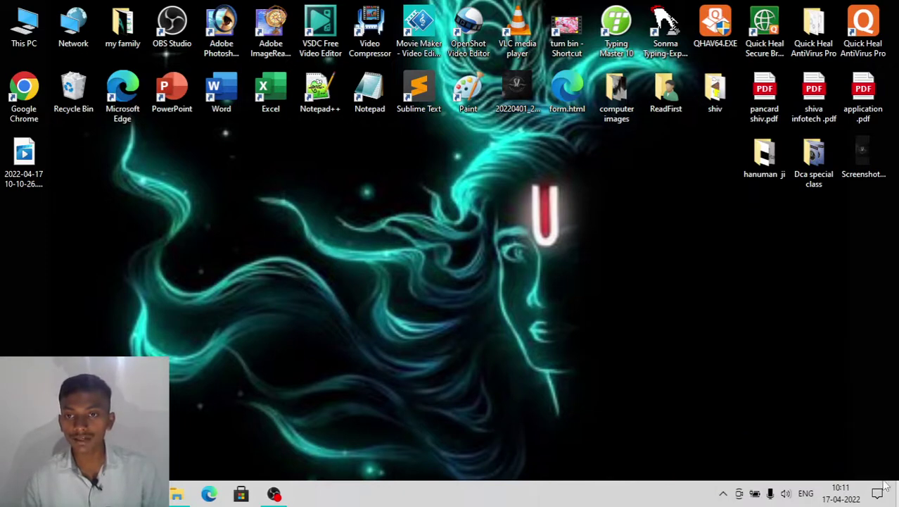
pyautogui.moveTo(672, 414); pyautogui.dragTo(898, 505)
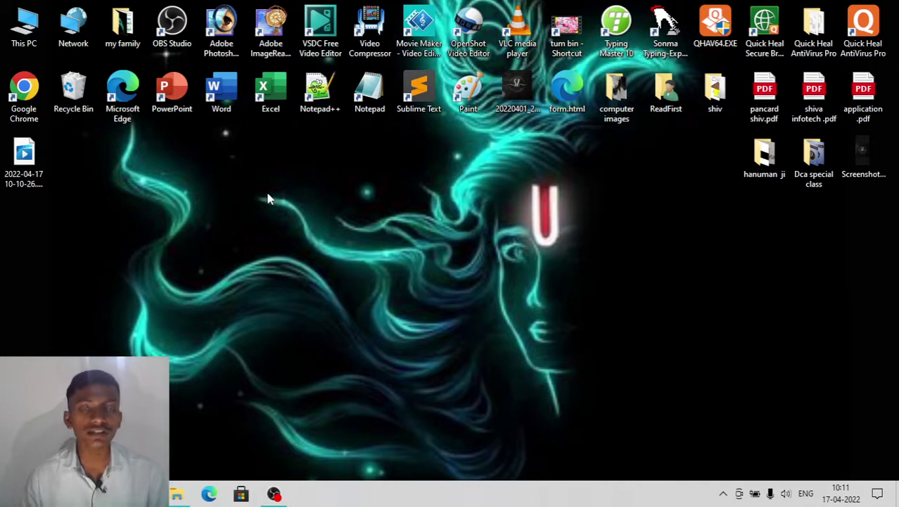
pyautogui.moveTo(166, 419); pyautogui.dragTo(898, 481)
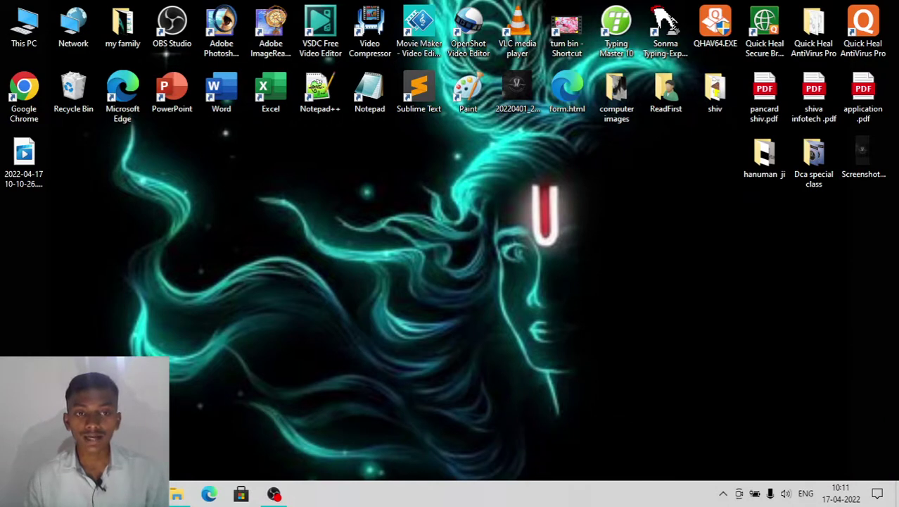
pyautogui.moveTo(163, 418); pyautogui.dragTo(897, 481)
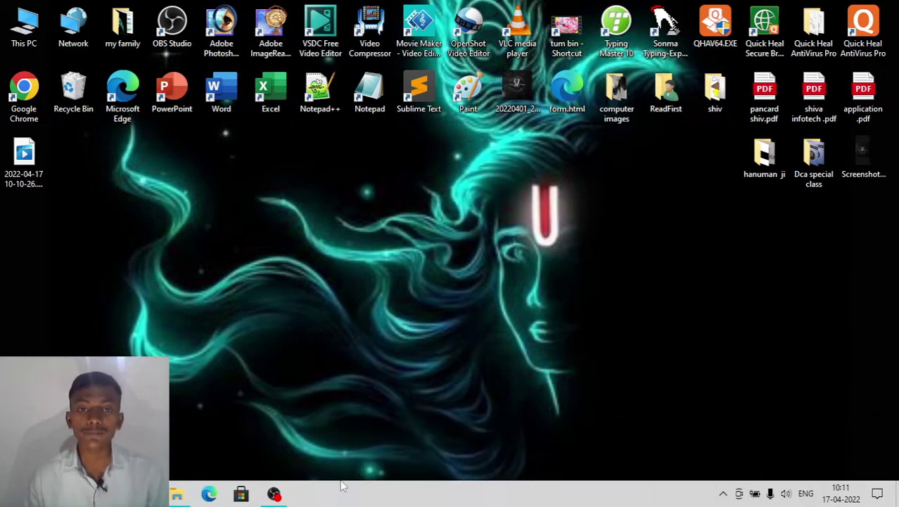
pyautogui.moveTo(343, 484); pyautogui.dragTo(198, 4)
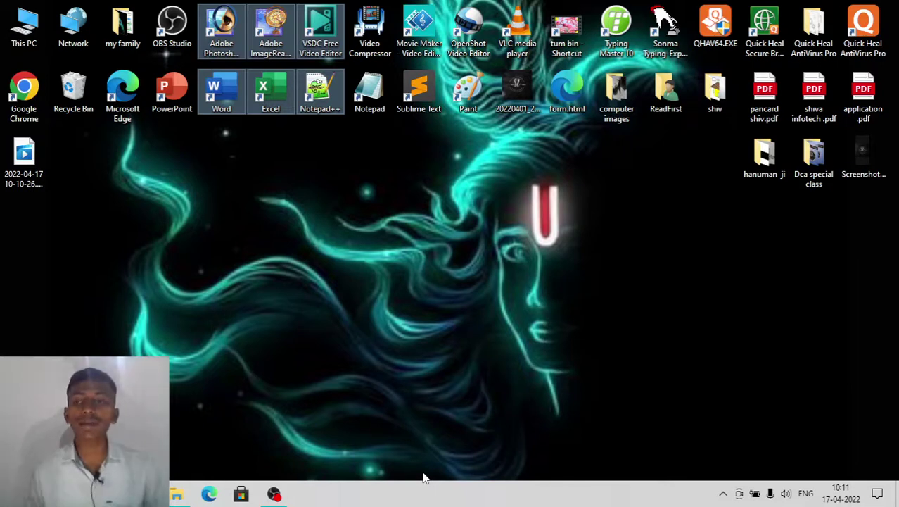
pyautogui.moveTo(636, 402); pyautogui.dragTo(876, 493)
pyautogui.moveTo(721, 505); pyautogui.dragTo(898, 504)
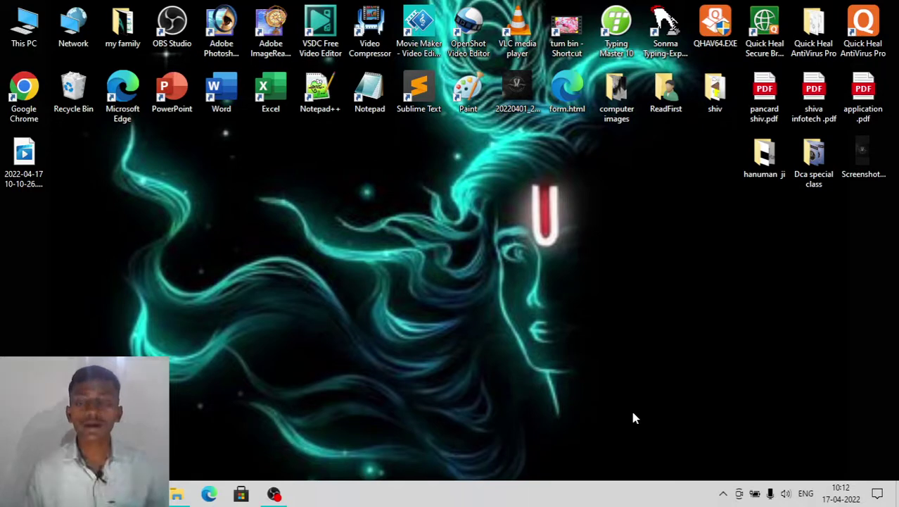
pyautogui.rightClick(316, 337)
pyautogui.click(375, 381)
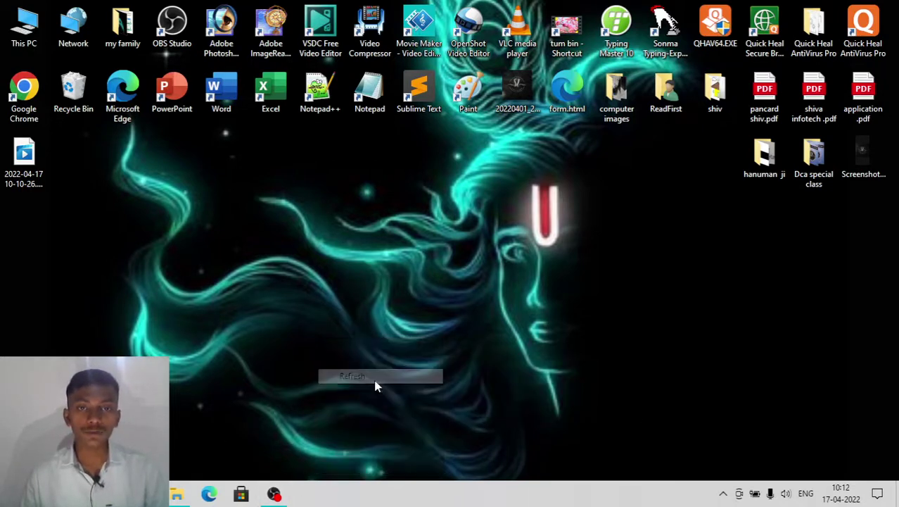
pyautogui.moveTo(159, 419); pyautogui.dragTo(897, 500)
pyautogui.moveTo(191, 378); pyautogui.dragTo(897, 482)
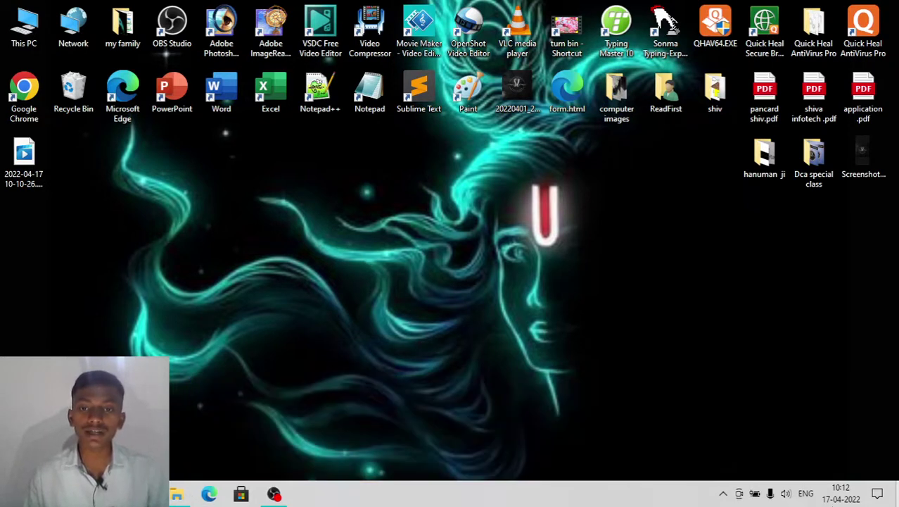
# Open the taskbar settings and turn off Lock the taskbar
pyautogui.rightClick(524, 497)
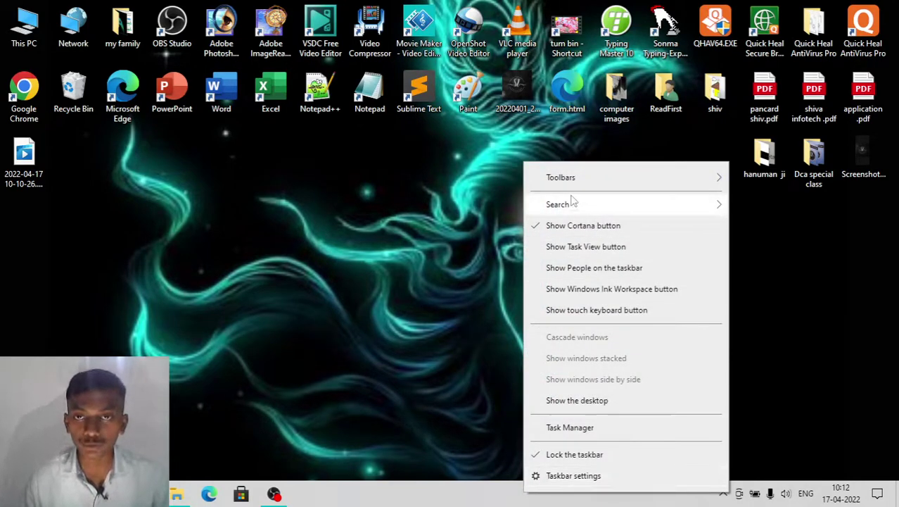
pyautogui.moveTo(572, 204)
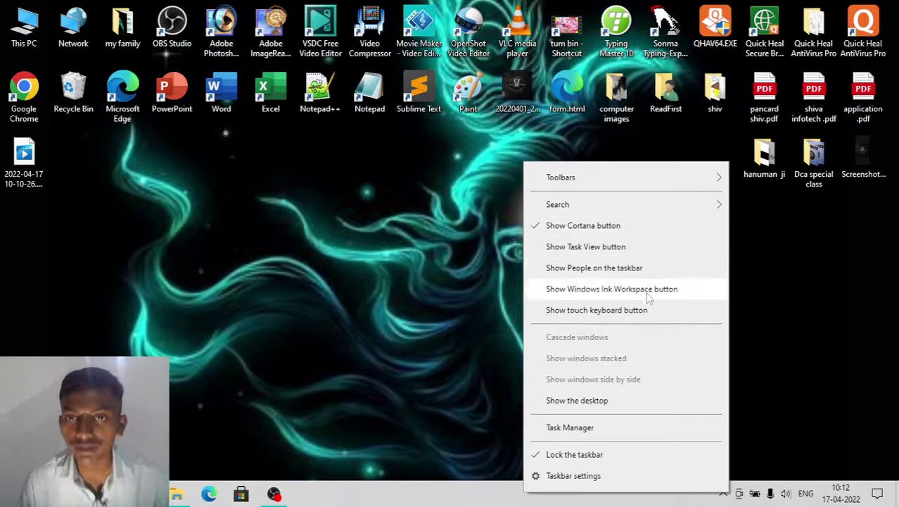
pyautogui.click(608, 476)
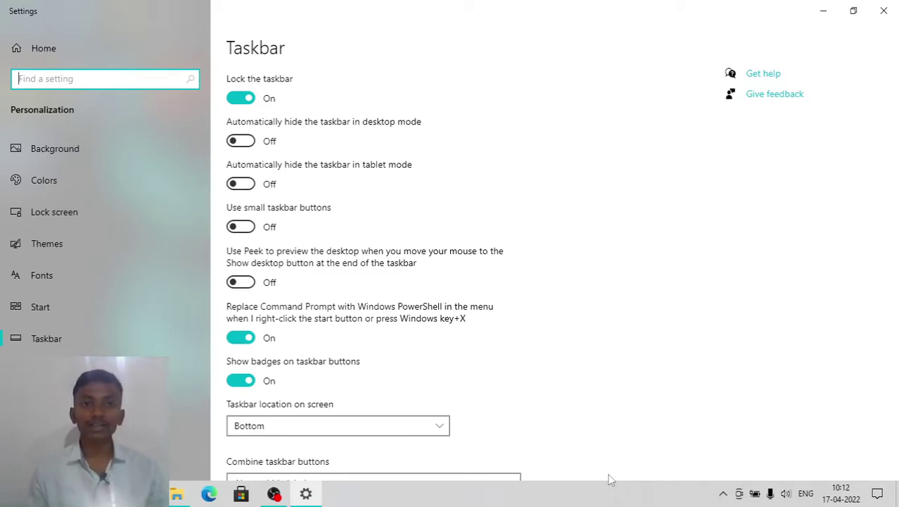
pyautogui.click(253, 98)
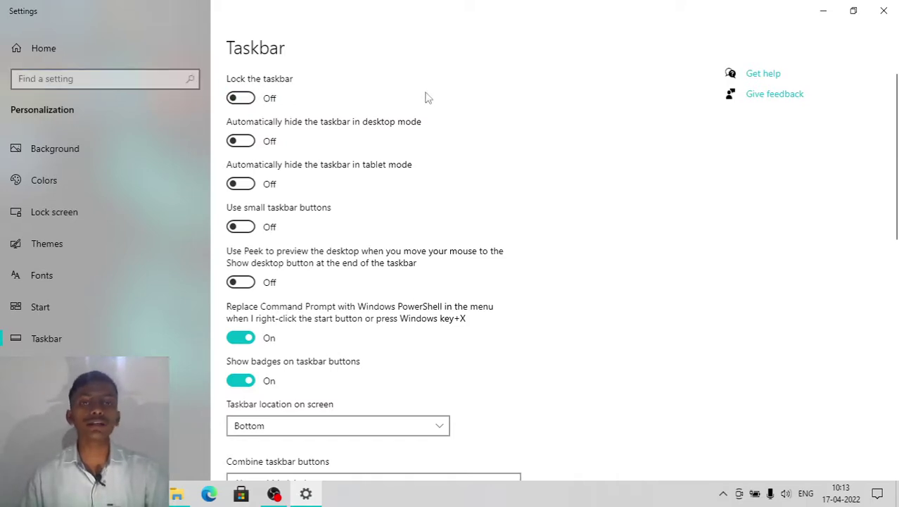
# Return to the desktop, enlarge the unlocked taskbar to several rows high, and shrink it back to a single row
pyautogui.click(823, 11)
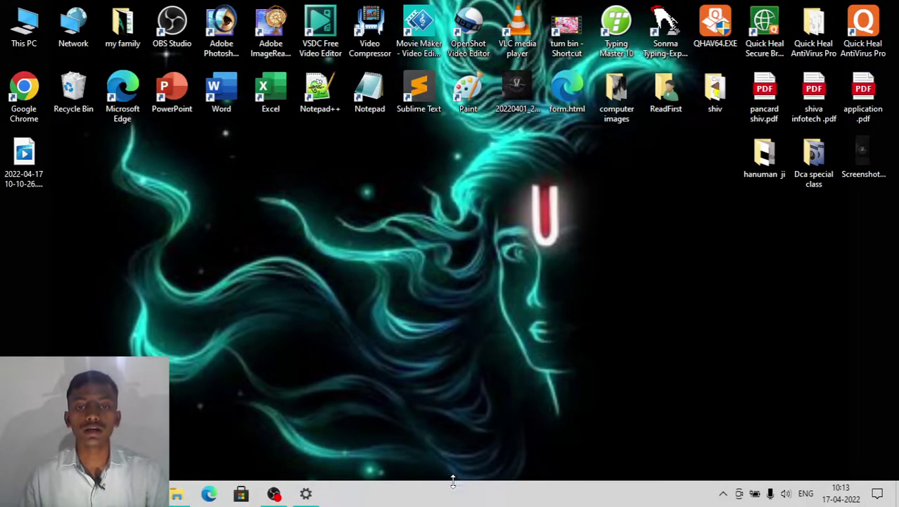
pyautogui.rightClick(436, 476)
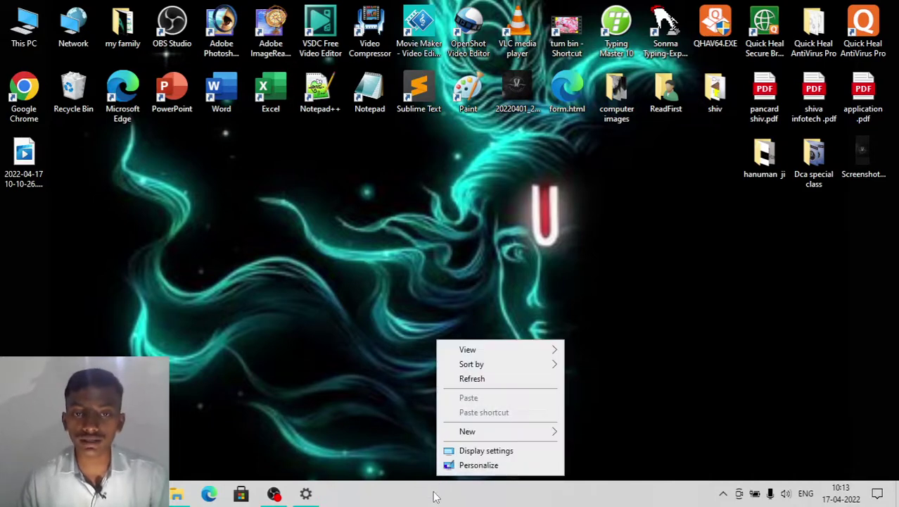
pyautogui.click(433, 497)
pyautogui.click(306, 493)
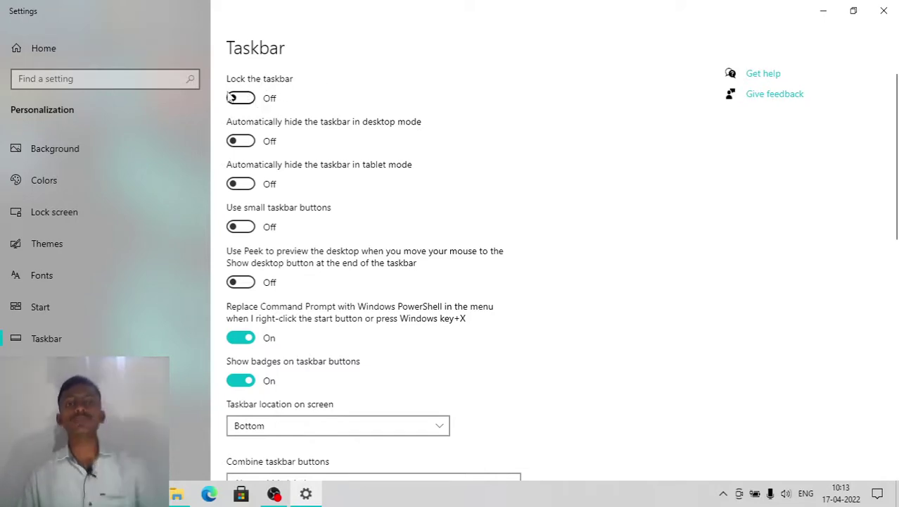
pyautogui.click(825, 12)
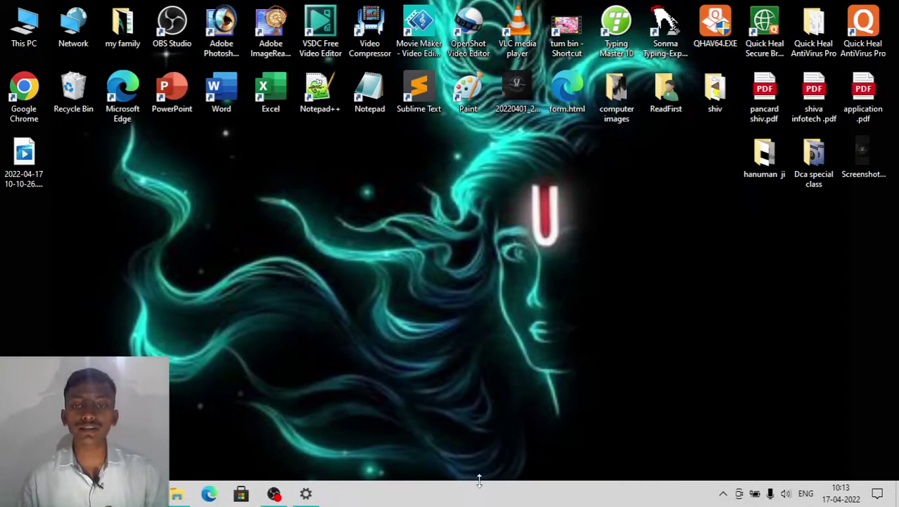
pyautogui.moveTo(478, 480); pyautogui.dragTo(538, 376)
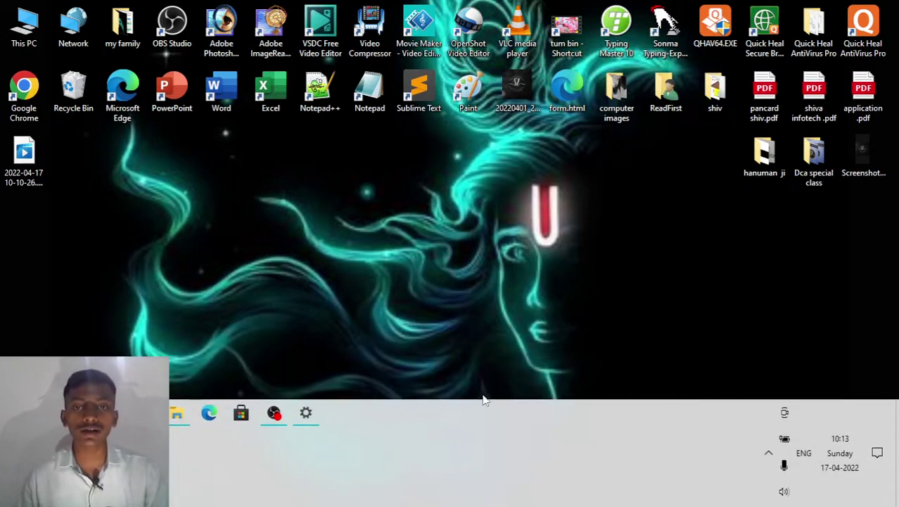
pyautogui.moveTo(480, 396); pyautogui.dragTo(468, 484)
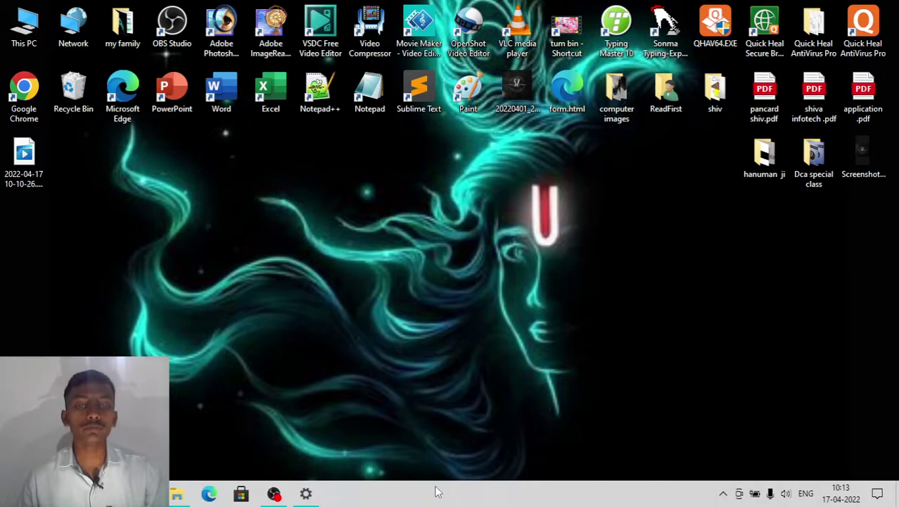
# Reopen the taskbar settings and turn on Lock the taskbar
pyautogui.rightClick(436, 491)
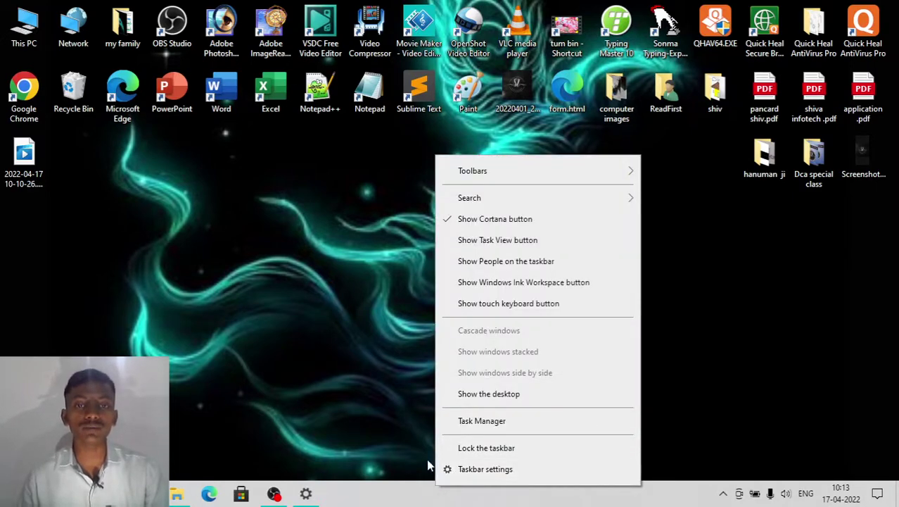
pyautogui.click(427, 466)
pyautogui.rightClick(398, 500)
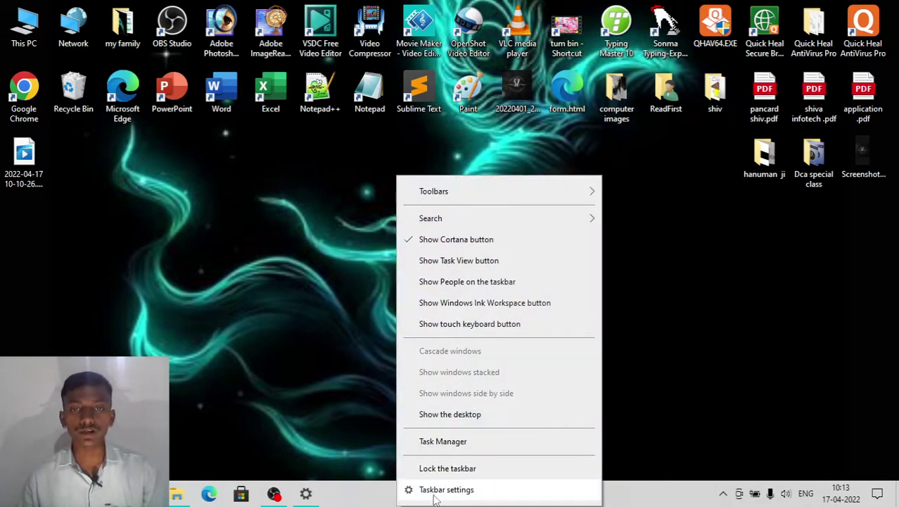
pyautogui.click(443, 489)
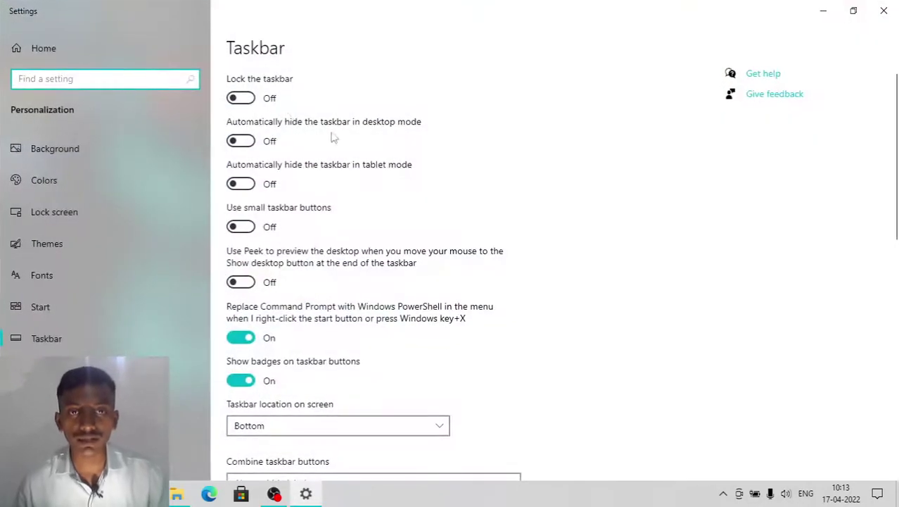
pyautogui.click(253, 99)
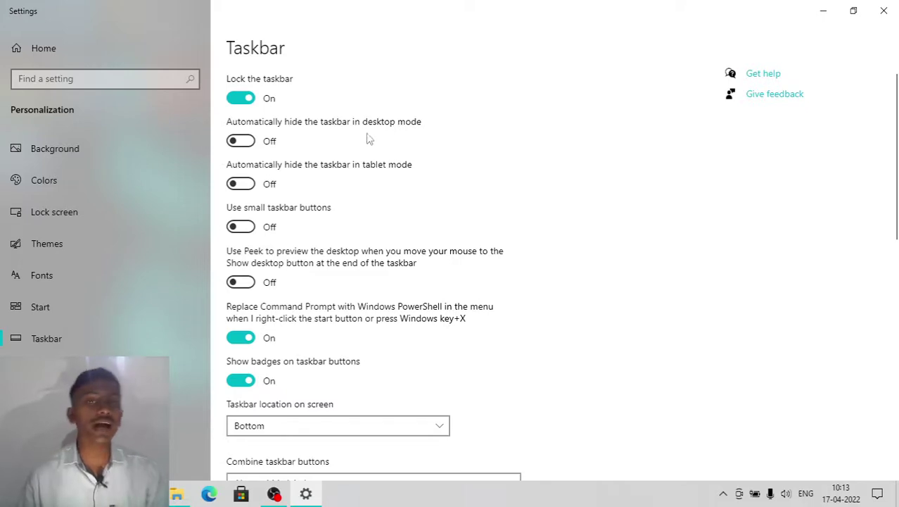
# Turn on automatic hiding of the taskbar in desktop mode, then minimize Settings and refresh the desktop
pyautogui.click(243, 141)
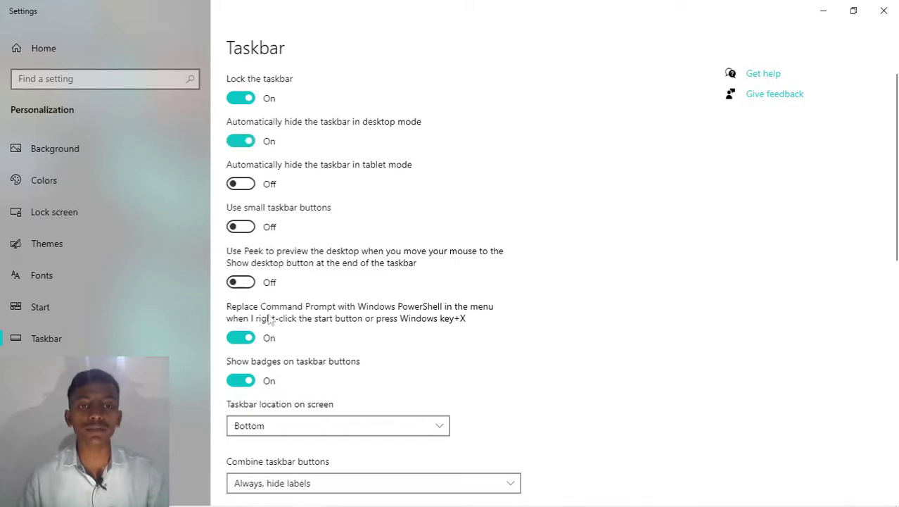
pyautogui.moveTo(347, 492)
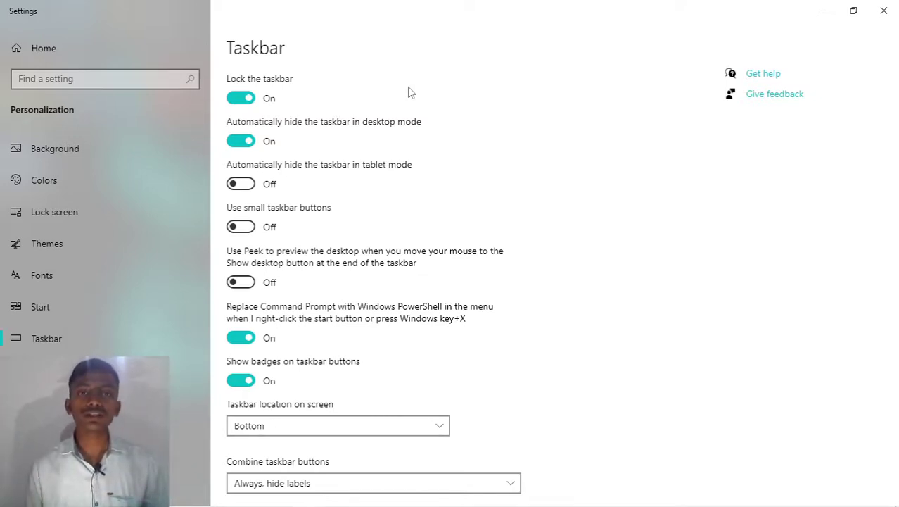
pyautogui.click(810, 8)
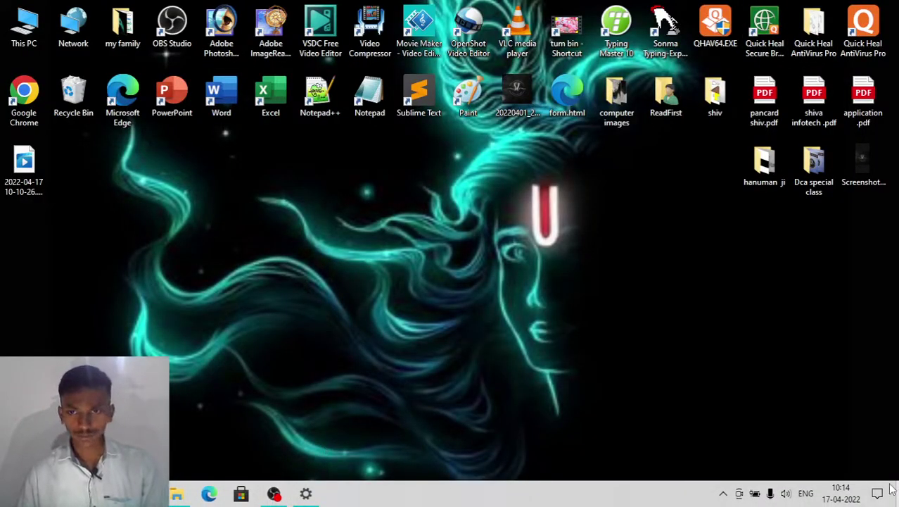
pyautogui.rightClick(497, 220)
pyautogui.click(524, 259)
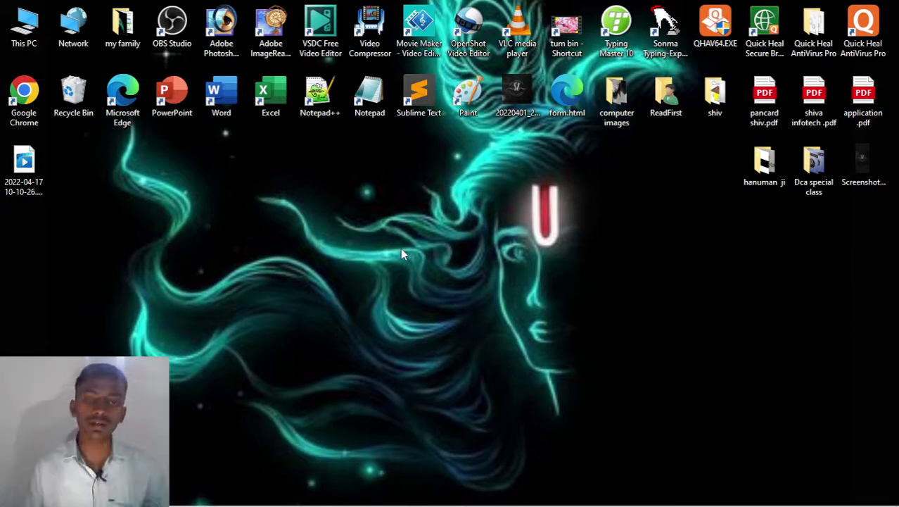
# Reveal the hidden taskbar, open its settings, and turn off Automatically hide the taskbar in desktop mode
pyautogui.moveTo(472, 504)
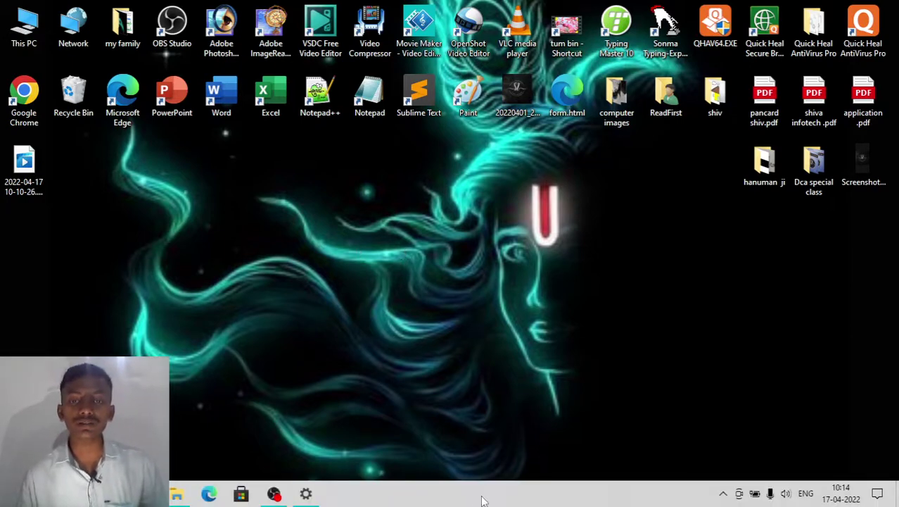
pyautogui.rightClick(482, 500)
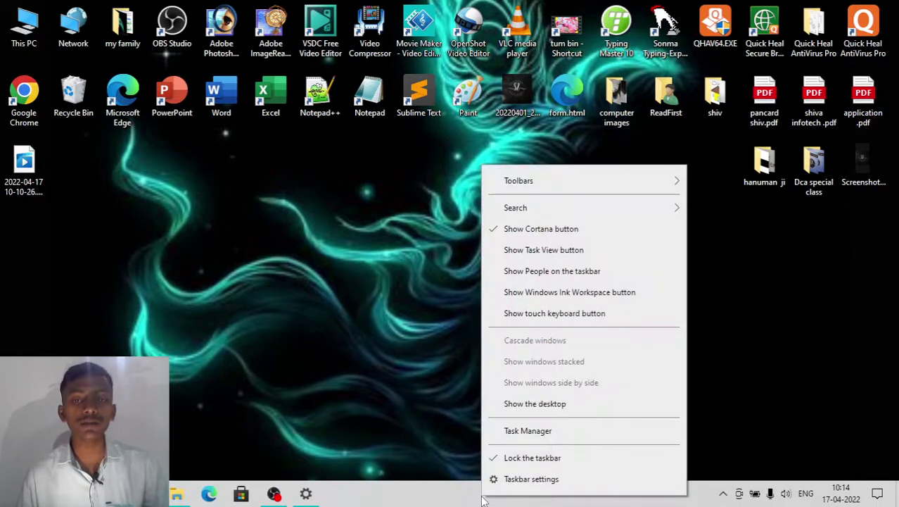
pyautogui.click(524, 476)
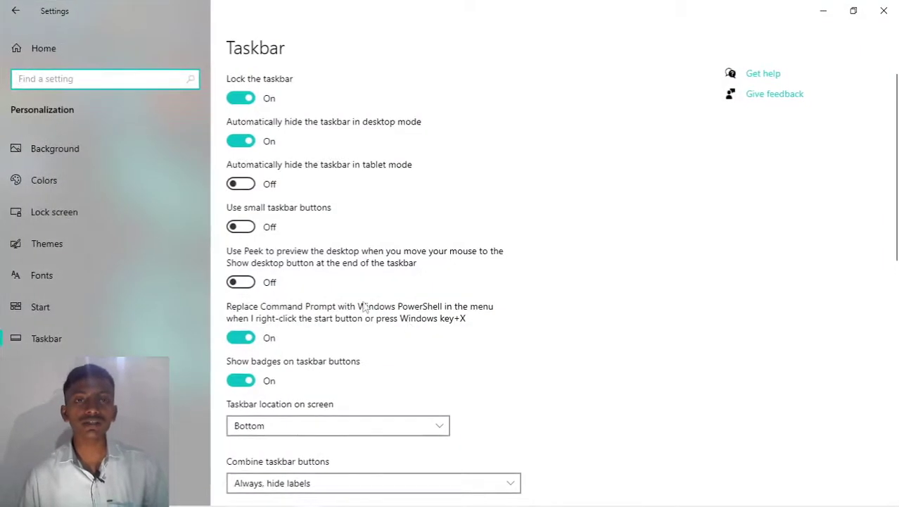
pyautogui.click(237, 141)
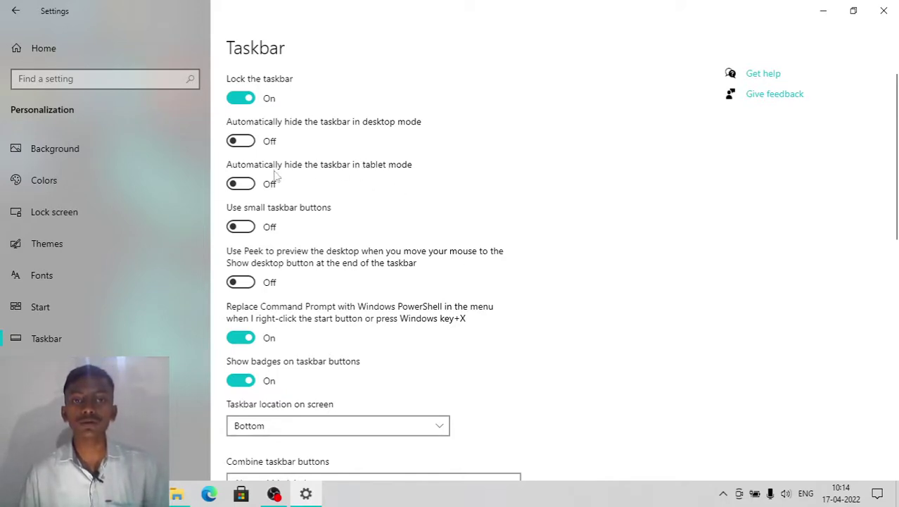
# Turn on Automatically hide the taskbar in tablet mode, then minimize Settings to check the taskbar on the desktop
pyautogui.click(237, 185)
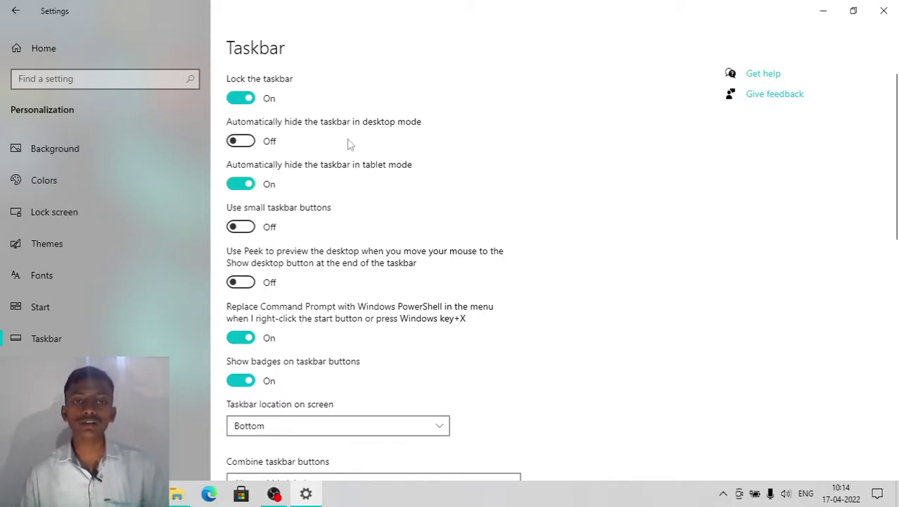
pyautogui.click(823, 8)
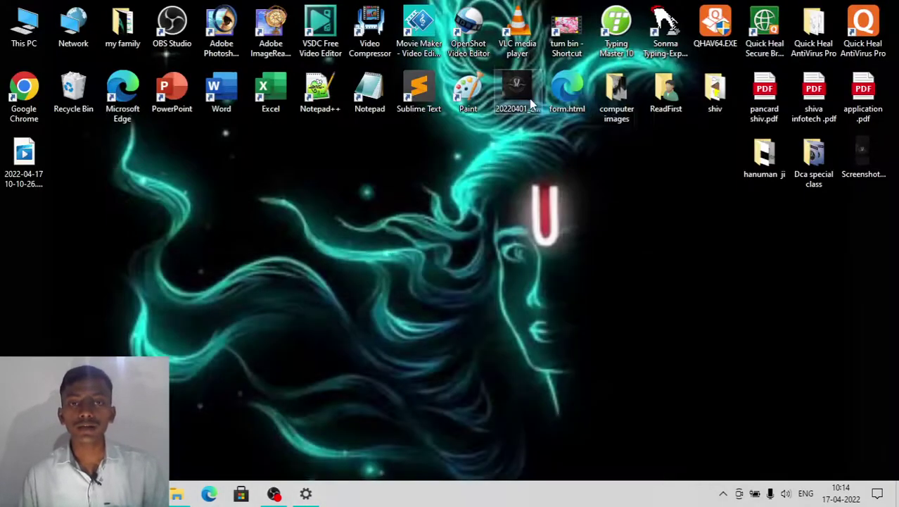
pyautogui.rightClick(480, 151)
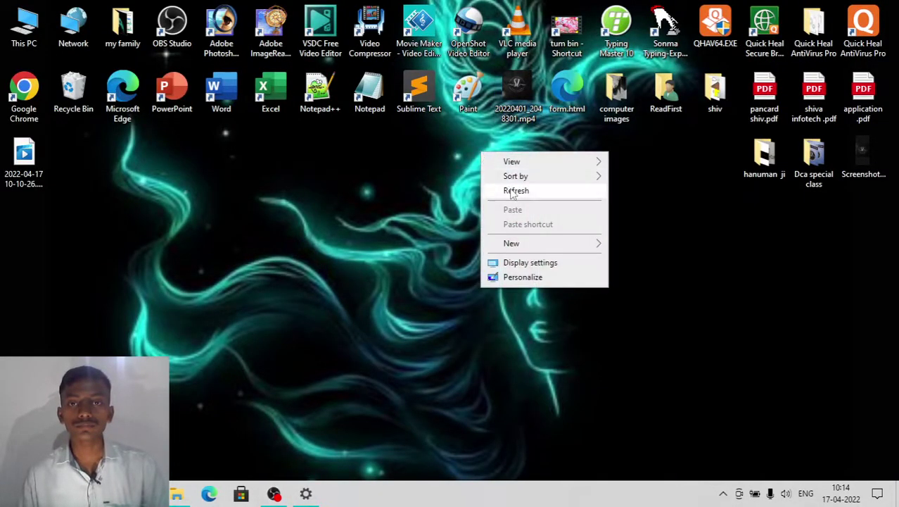
pyautogui.rightClick(512, 190)
pyautogui.click(520, 227)
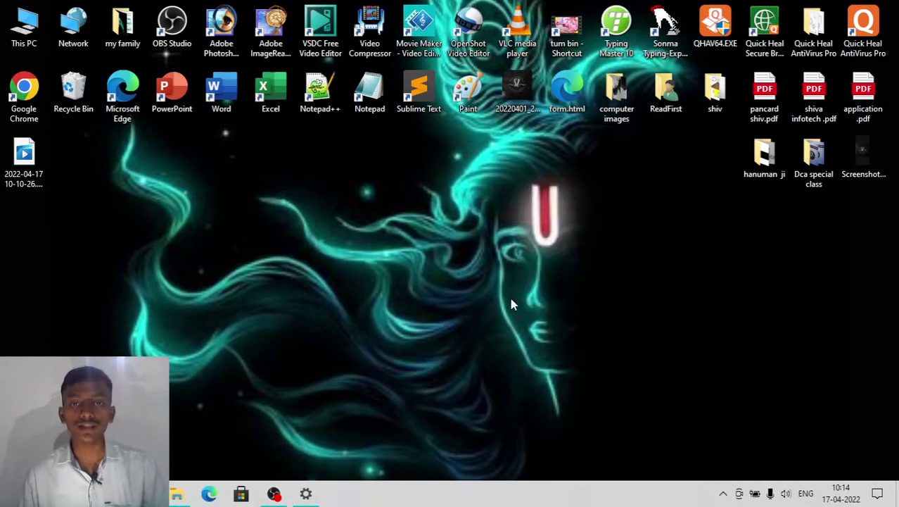
# Reopen the taskbar settings and turn off Automatically hide the taskbar in tablet mode
pyautogui.rightClick(512, 486)
pyautogui.click(501, 466)
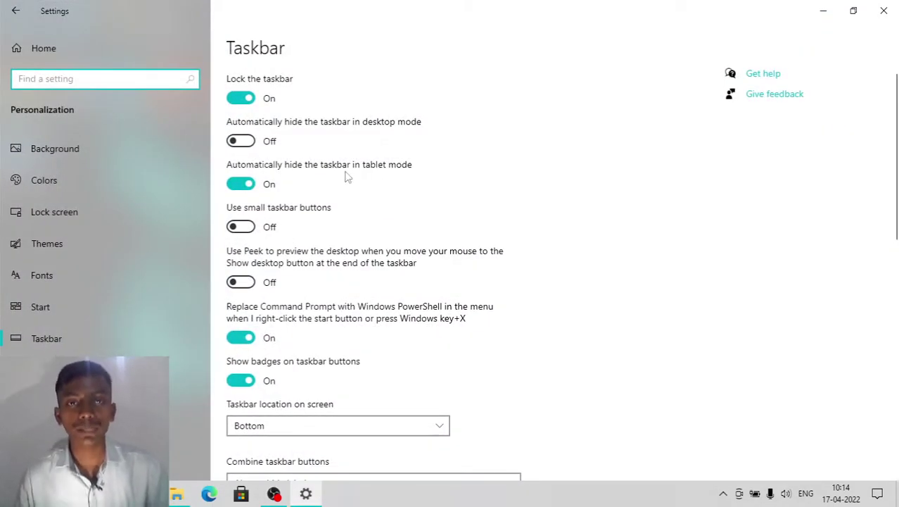
pyautogui.click(236, 186)
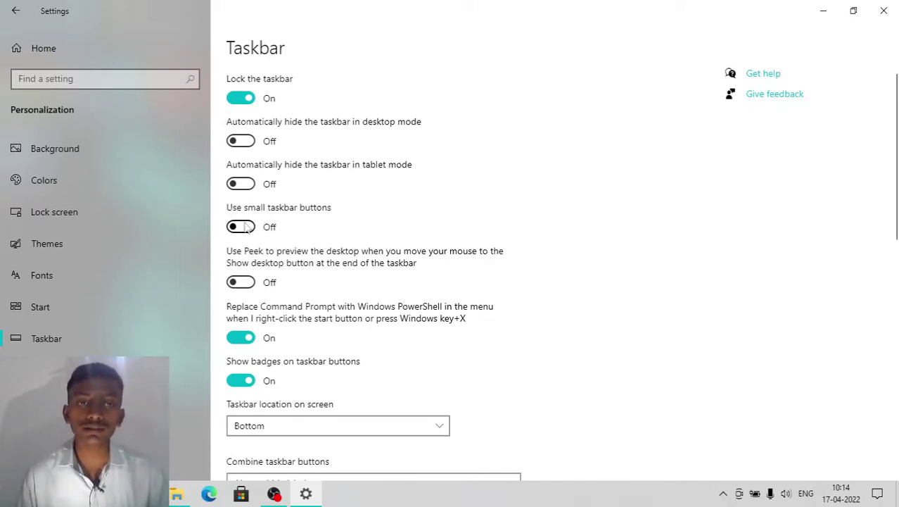
# Turn on Use small taskbar buttons to try them out from the desktop, and turn the option off again in Settings
pyautogui.click(246, 228)
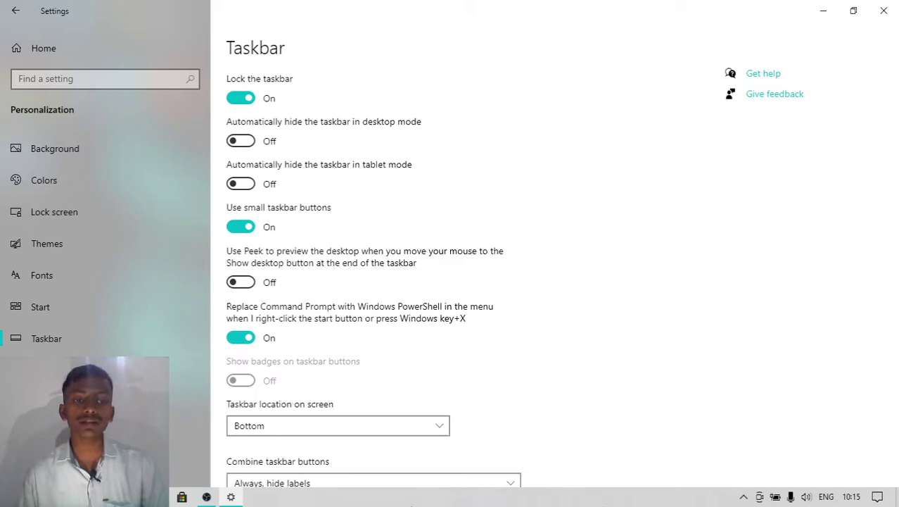
pyautogui.click(823, 10)
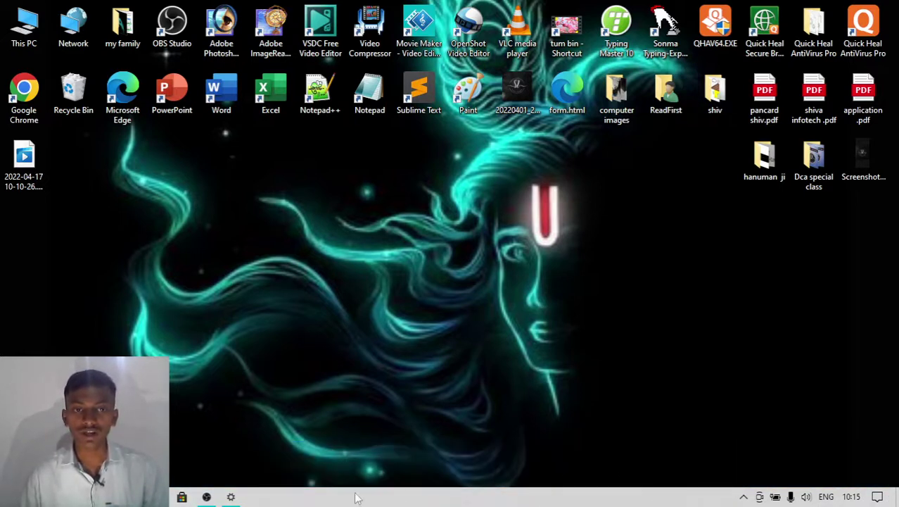
pyautogui.click(206, 496)
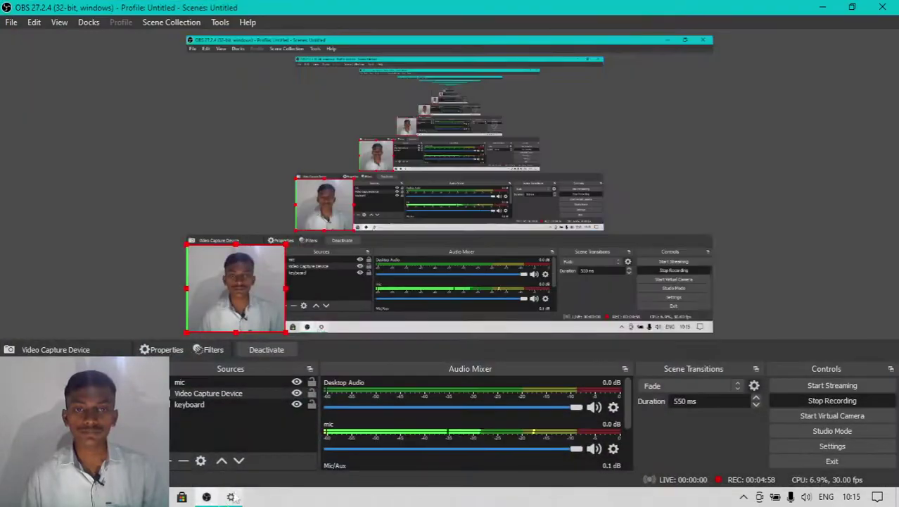
pyautogui.click(822, 7)
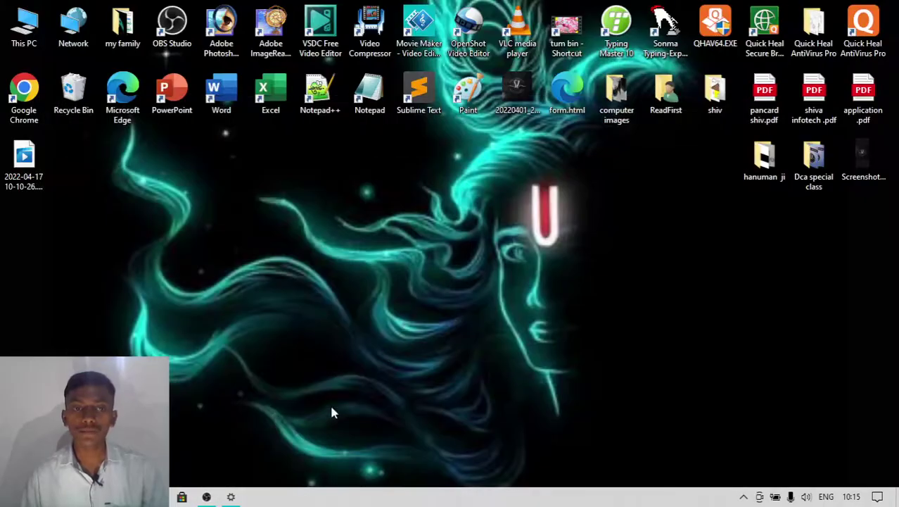
pyautogui.click(231, 497)
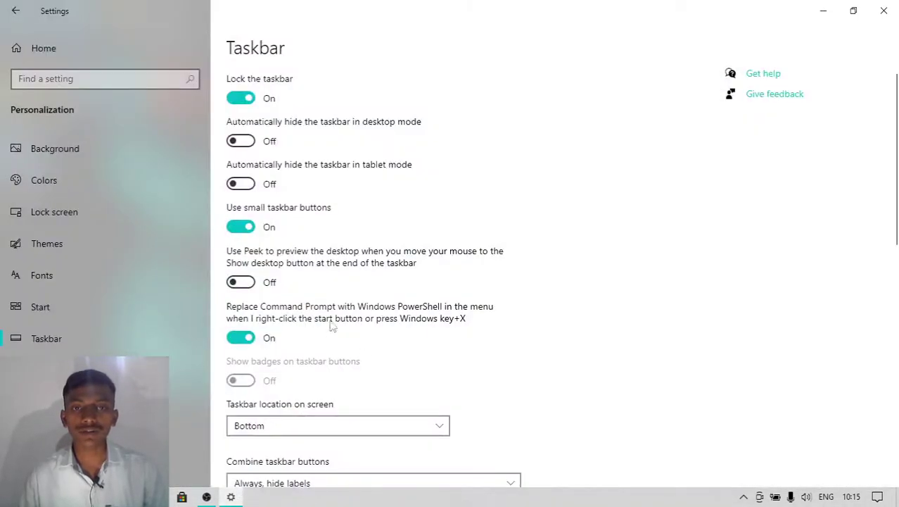
pyautogui.click(247, 229)
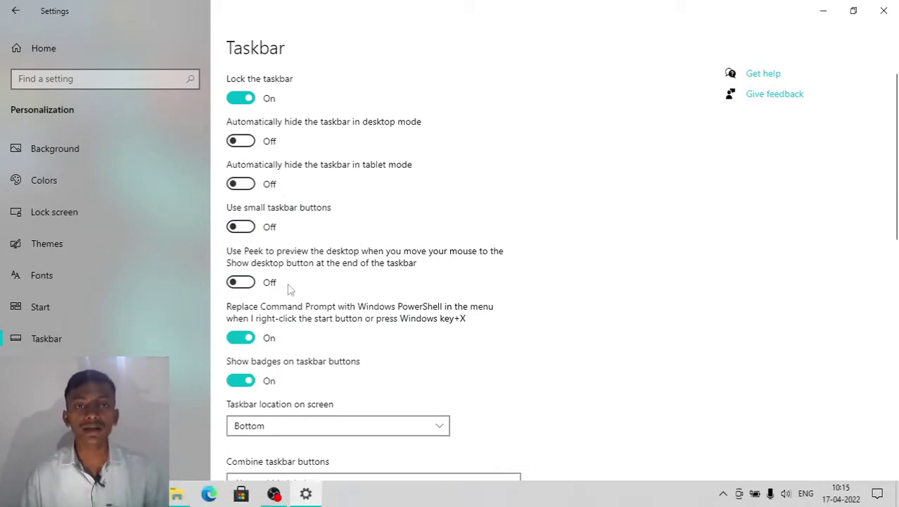
# Look over the taskbar location choices and set Taskbar location on screen to Top
pyautogui.scroll(-2, 250, 325)
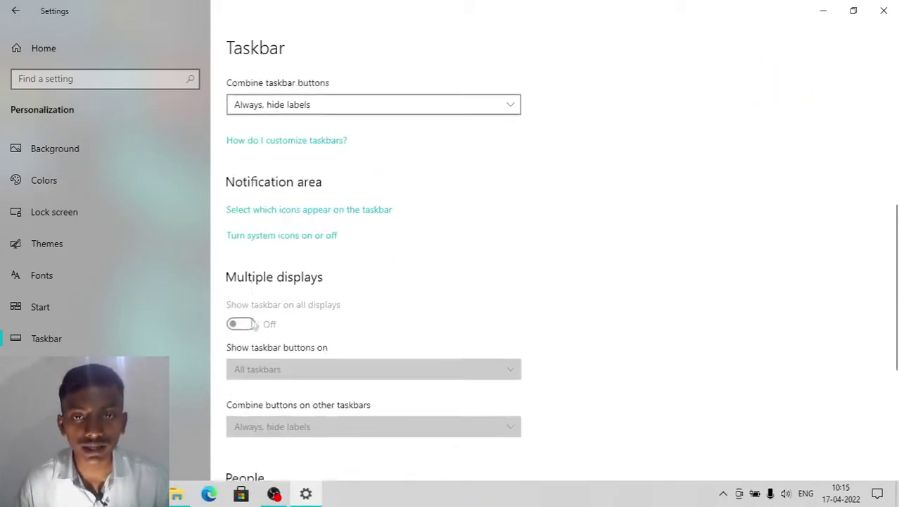
pyautogui.scroll(2, 256, 325)
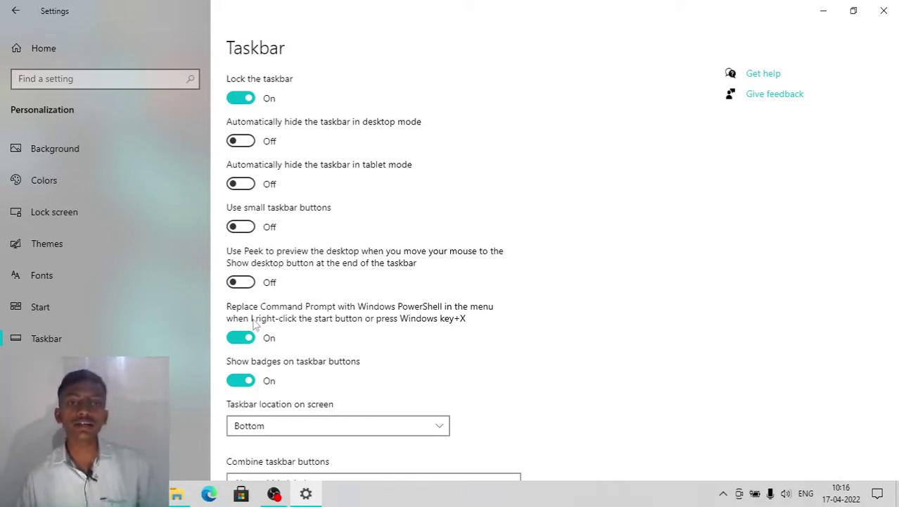
pyautogui.scroll(-5, 331, 365)
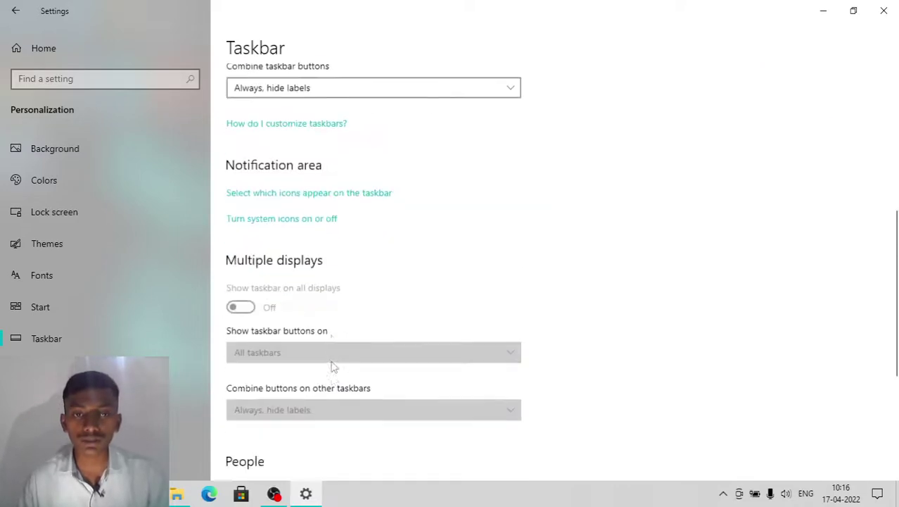
pyautogui.scroll(5, 334, 366)
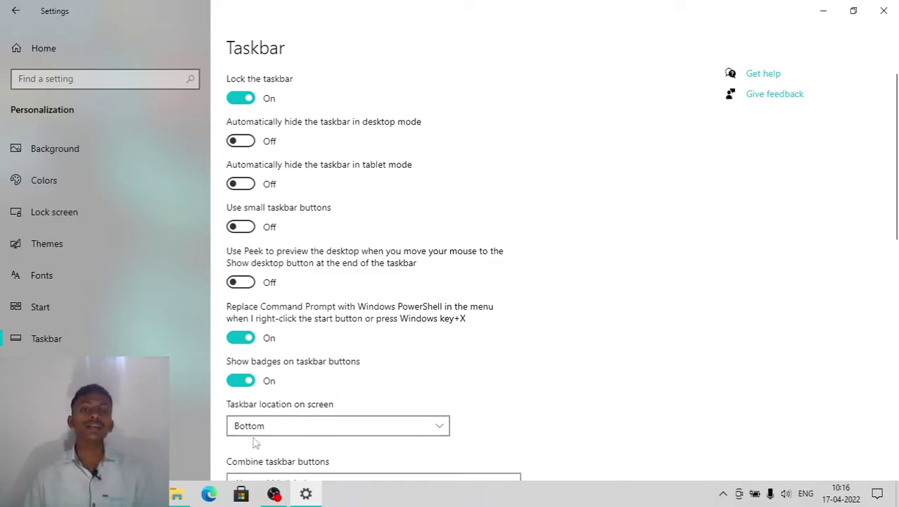
pyautogui.click(279, 427)
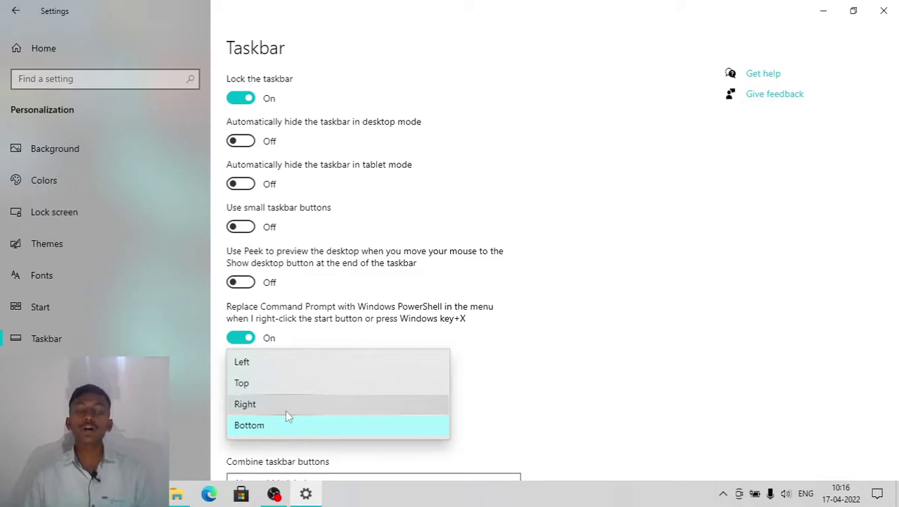
pyautogui.click(511, 390)
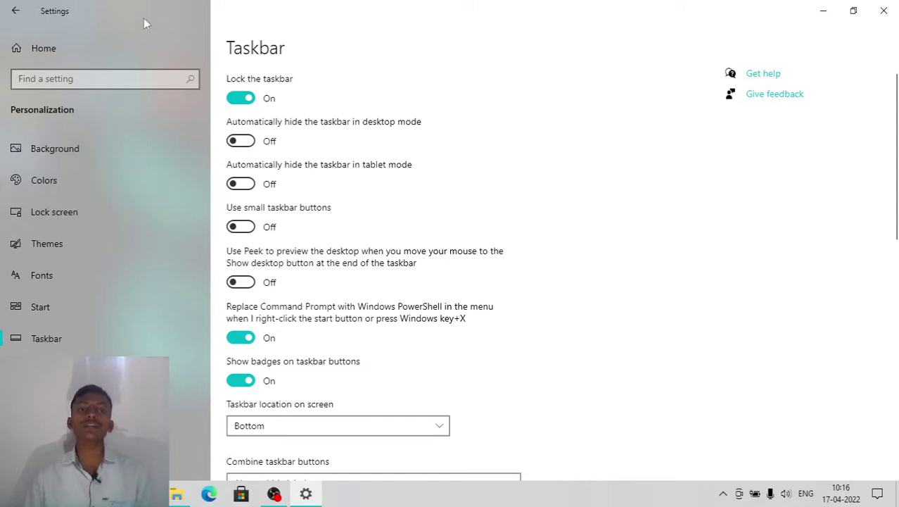
pyautogui.click(296, 423)
pyautogui.click(293, 385)
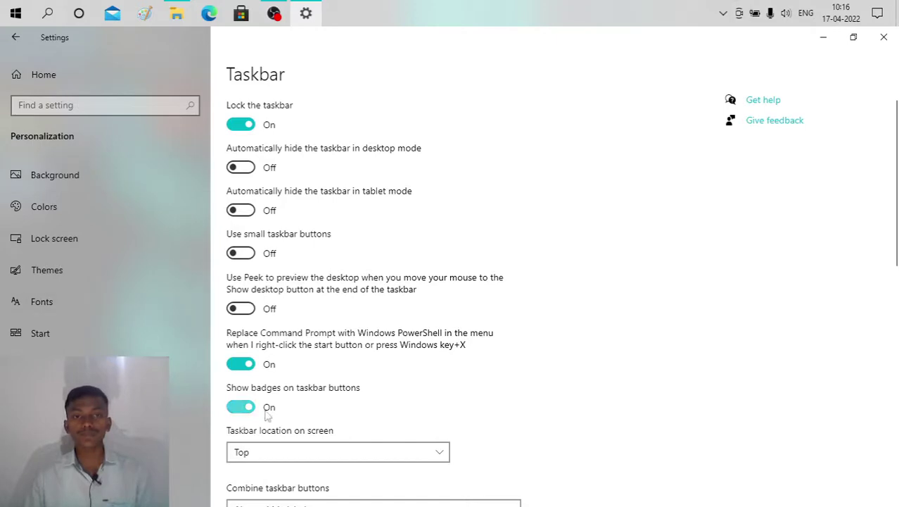
# Set Taskbar location on screen to Right, to Left, and back to Bottom
pyautogui.click(280, 458)
pyautogui.click(280, 456)
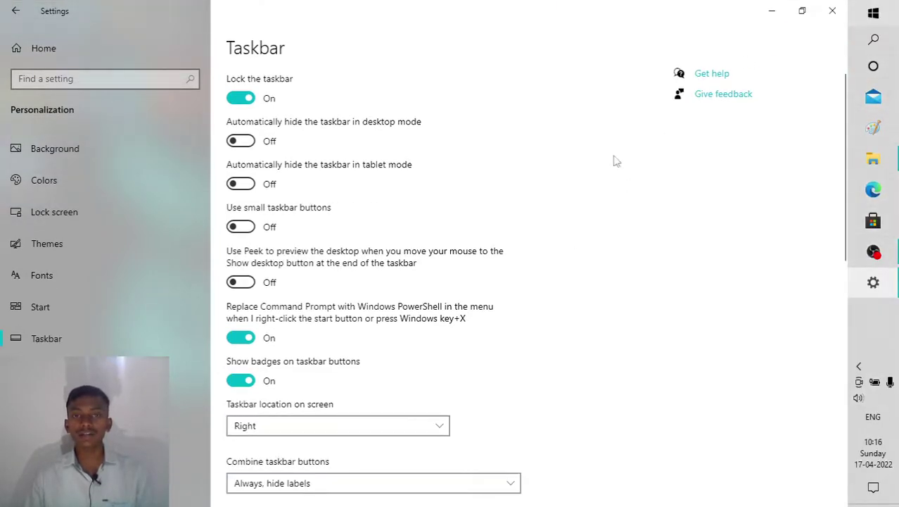
pyautogui.click(363, 424)
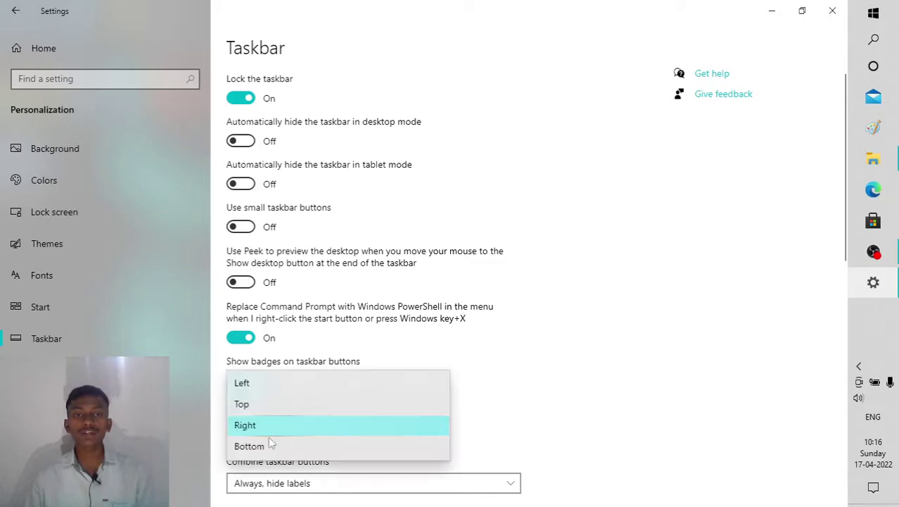
pyautogui.click(286, 382)
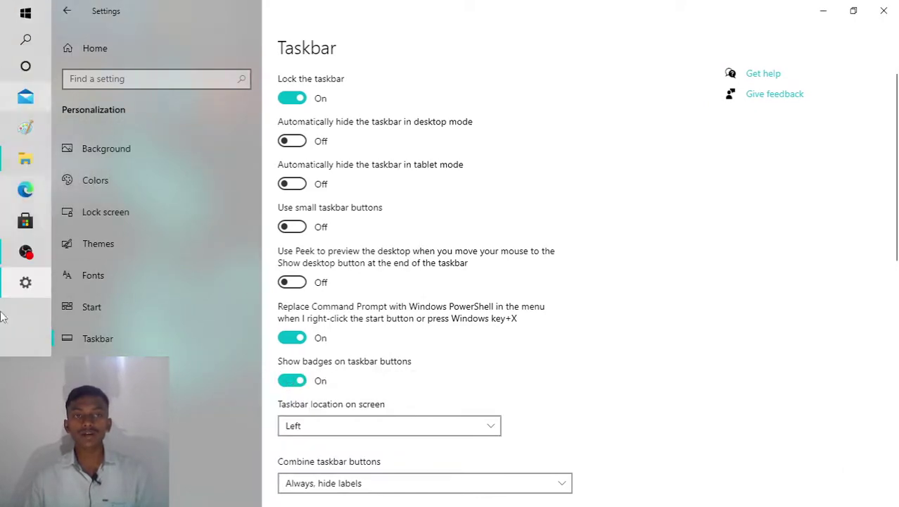
pyautogui.click(363, 424)
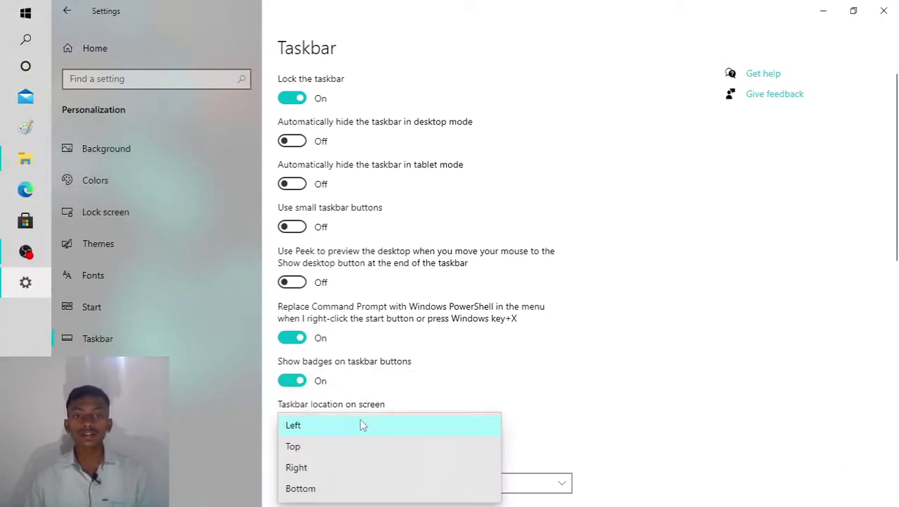
pyautogui.click(359, 487)
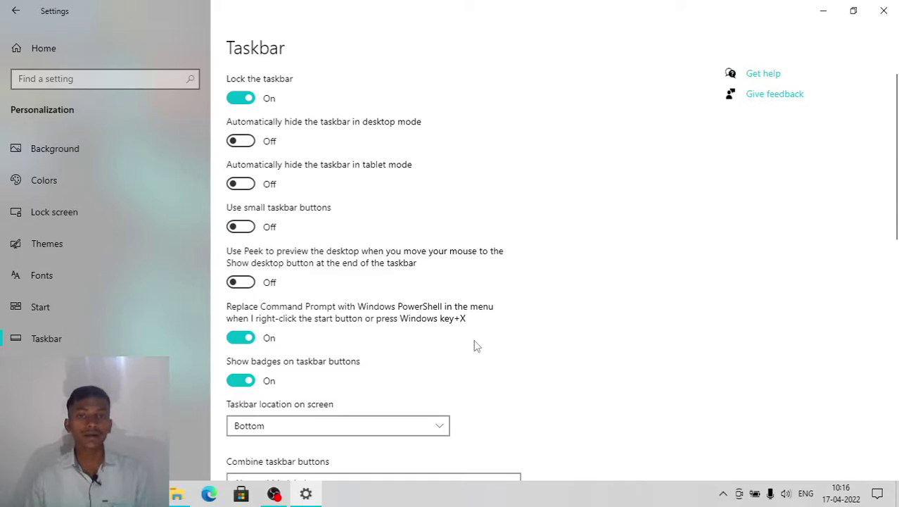
# Review the remaining taskbar settings, including button combining, the notification area, multiple displays and People
pyautogui.scroll(-5, 475, 345)
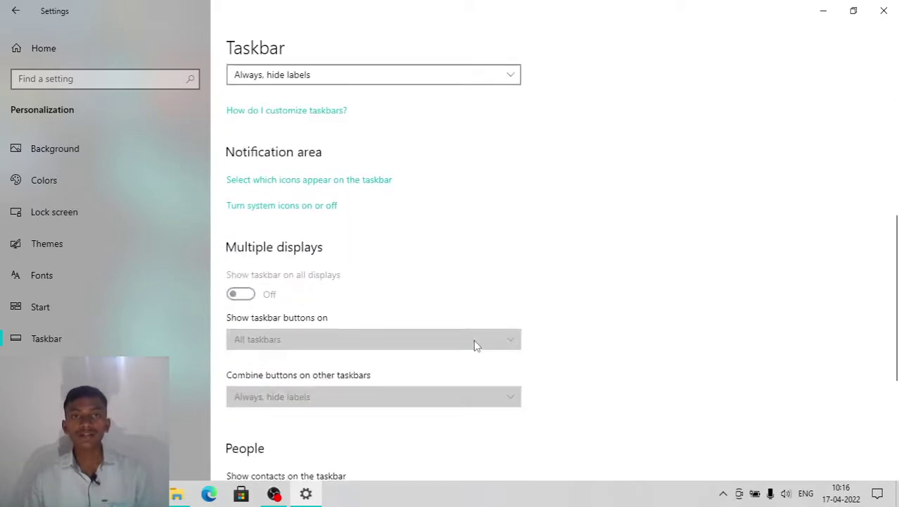
pyautogui.scroll(5, 475, 344)
pyautogui.scroll(-5, 475, 344)
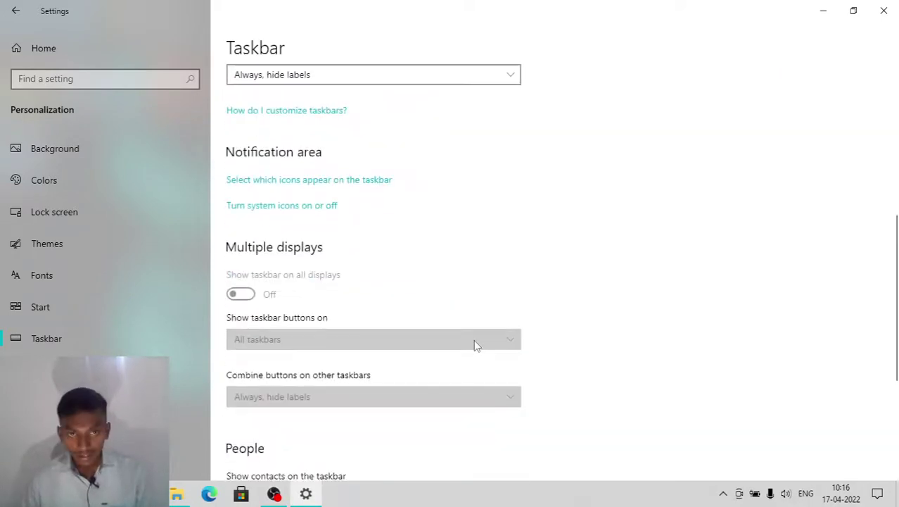
pyautogui.click(823, 10)
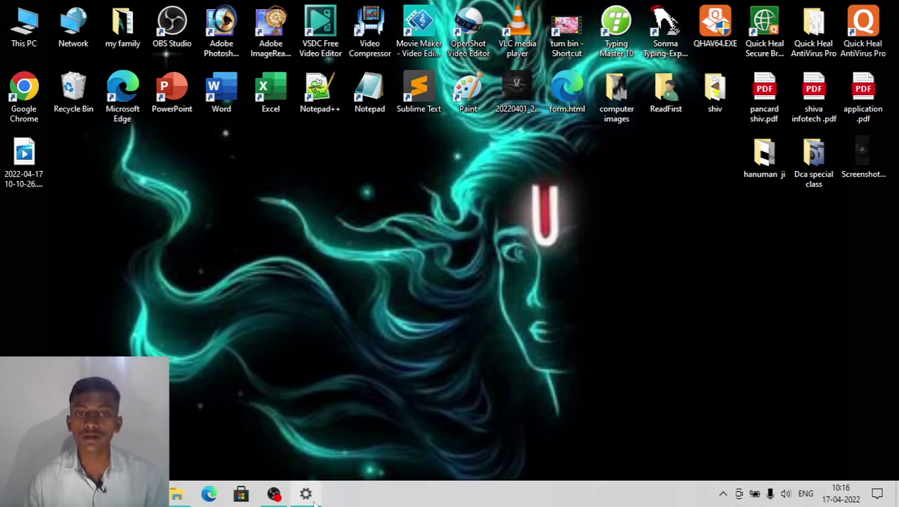
pyautogui.click(309, 496)
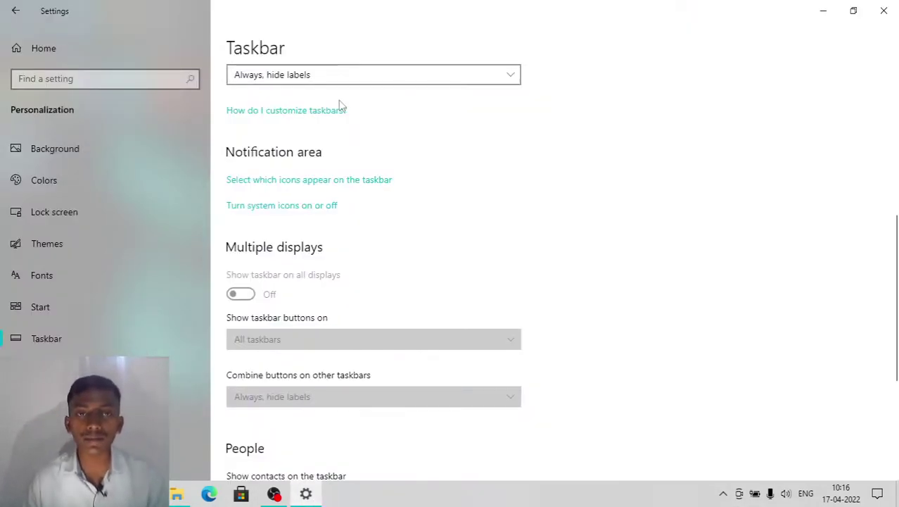
pyautogui.scroll(5, 341, 104)
pyautogui.scroll(-5, 341, 106)
pyautogui.scroll(3, 341, 111)
pyautogui.scroll(3, 342, 111)
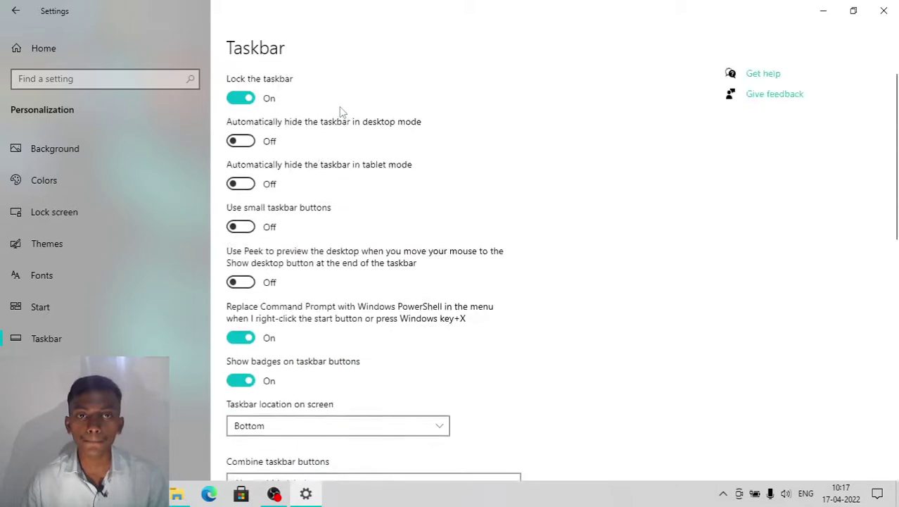
pyautogui.scroll(-10, 355, 113)
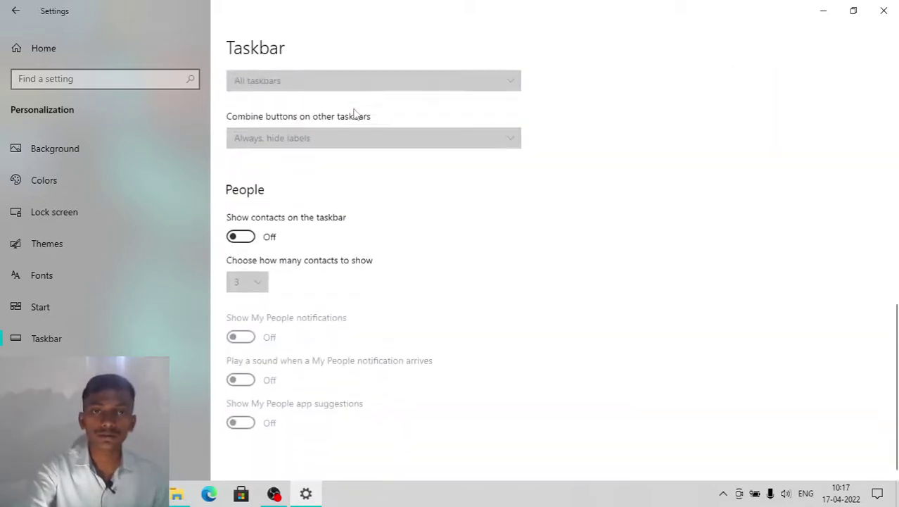
pyautogui.scroll(2, 355, 113)
pyautogui.scroll(3, 355, 114)
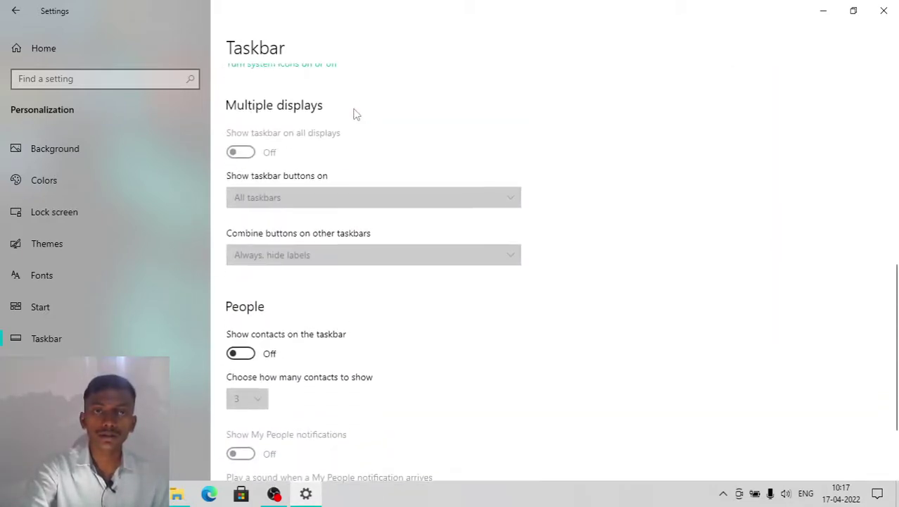
# Set Combine taskbar buttons to When taskbar is full and minimize Settings to view the taskbar from the desktop
pyautogui.scroll(1, 355, 114)
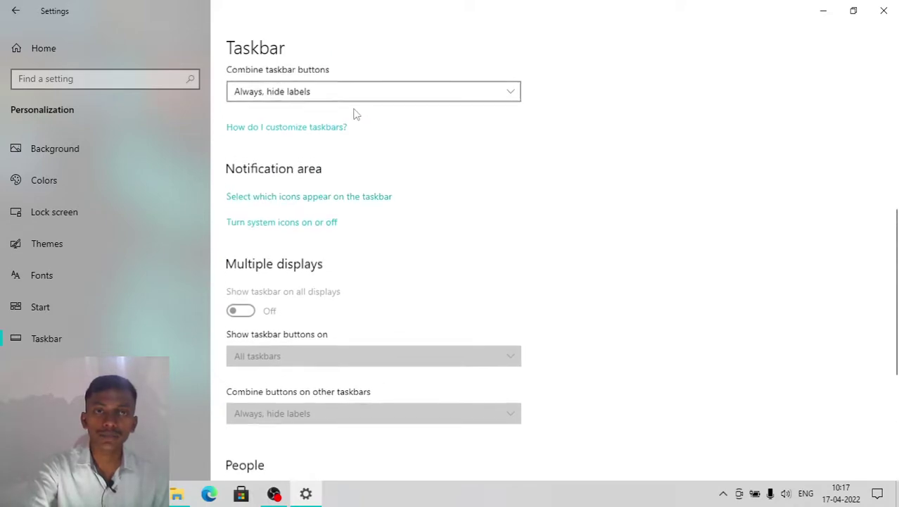
pyautogui.scroll(1, 355, 114)
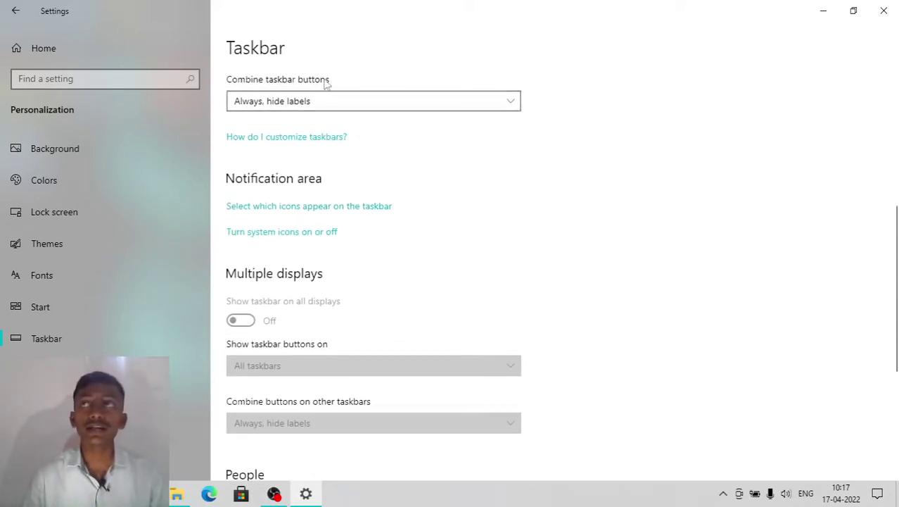
pyautogui.click(280, 104)
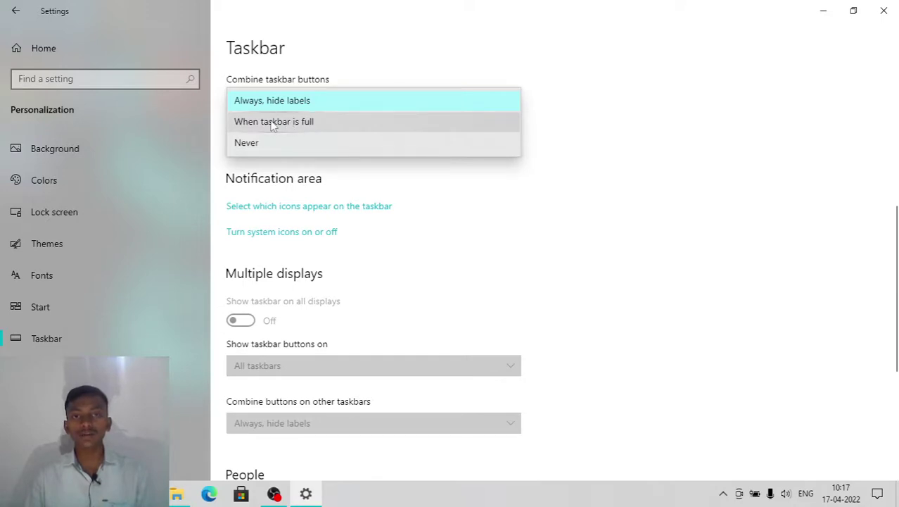
pyautogui.click(299, 124)
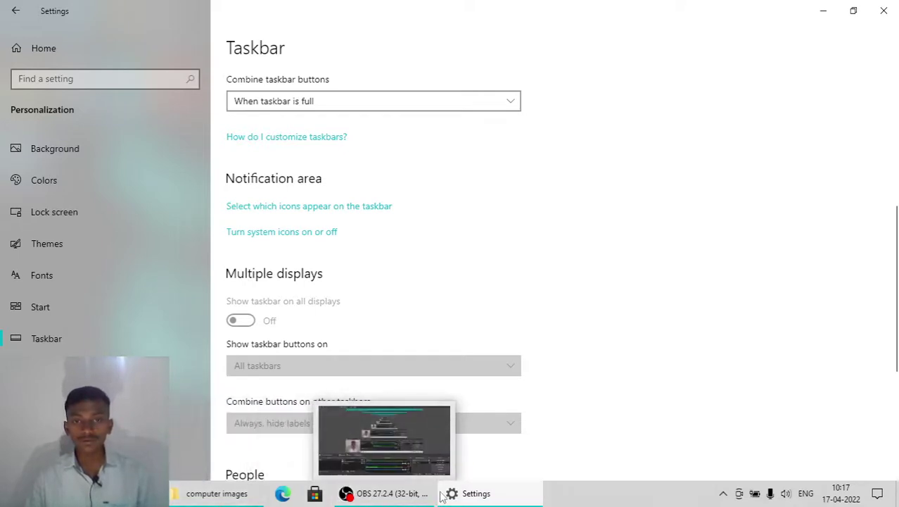
pyautogui.moveTo(452, 495)
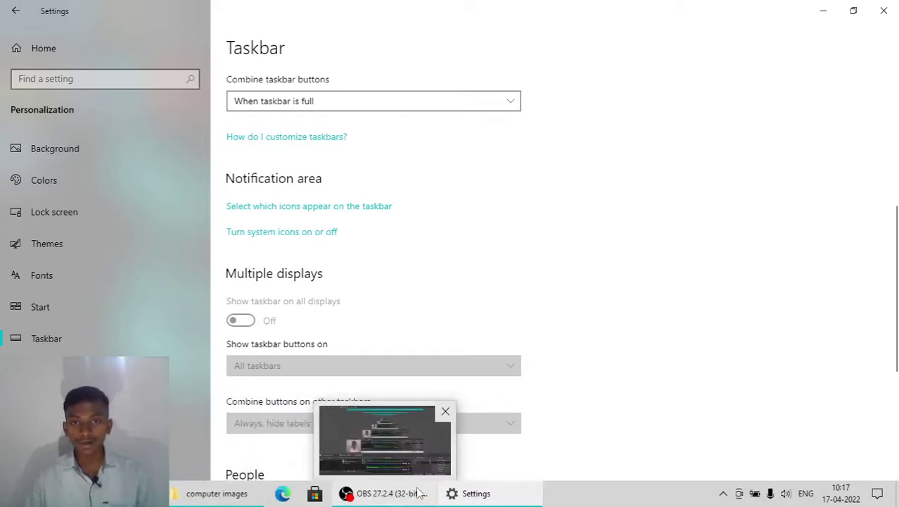
pyautogui.click(824, 11)
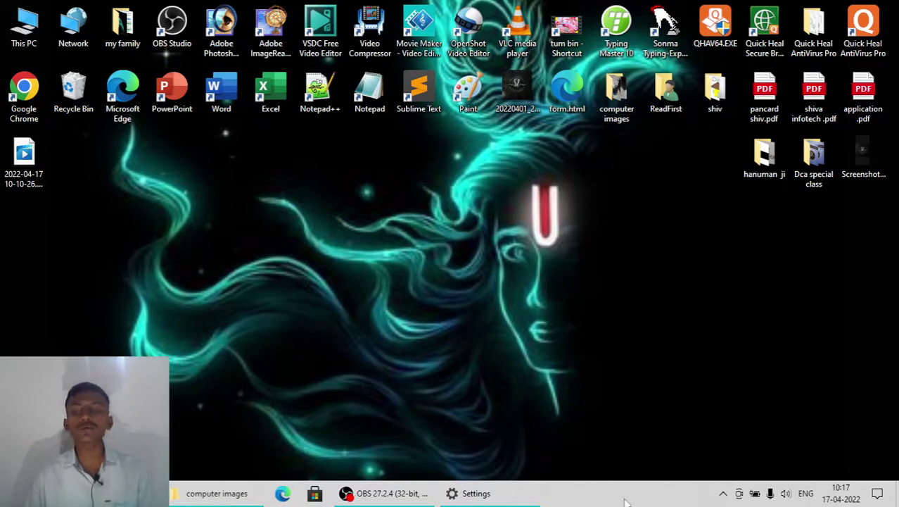
# Return to Settings and set Combine taskbar buttons back to Always, hide labels, and then to Never
pyautogui.click(539, 495)
pyautogui.click(387, 101)
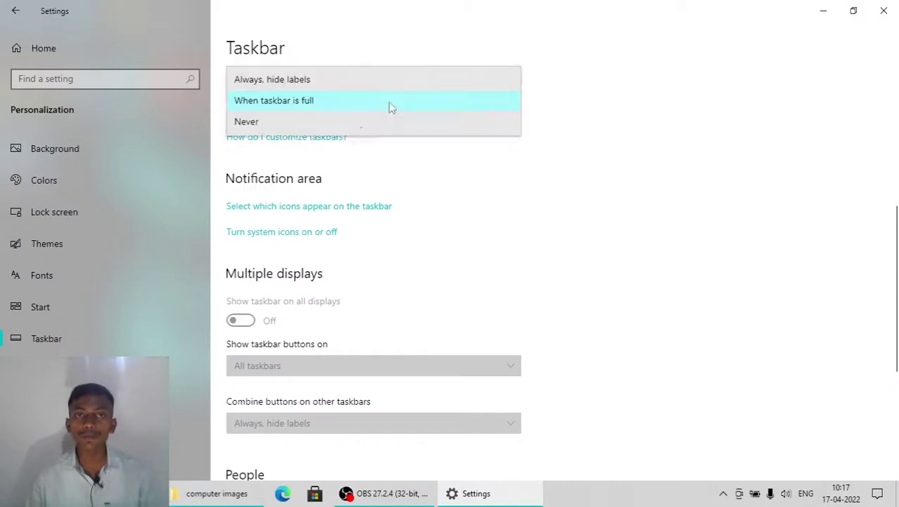
pyautogui.click(365, 86)
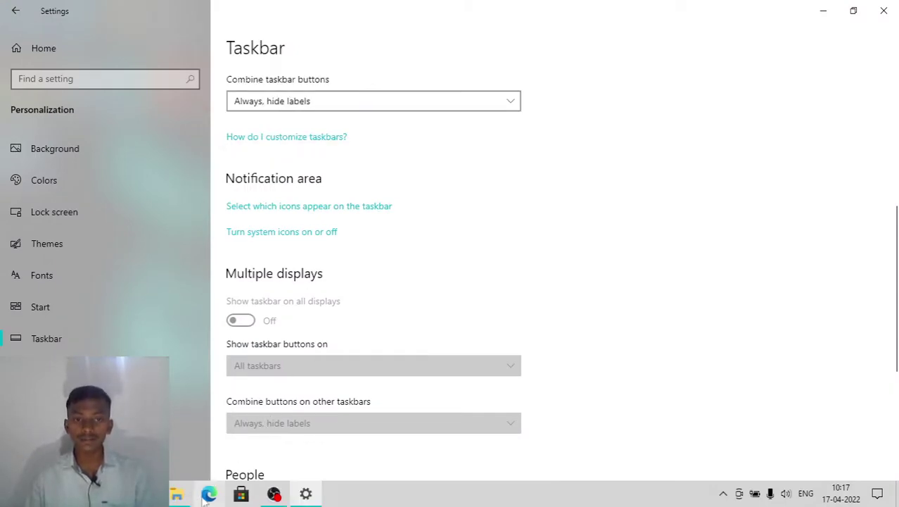
pyautogui.click(337, 101)
pyautogui.click(318, 141)
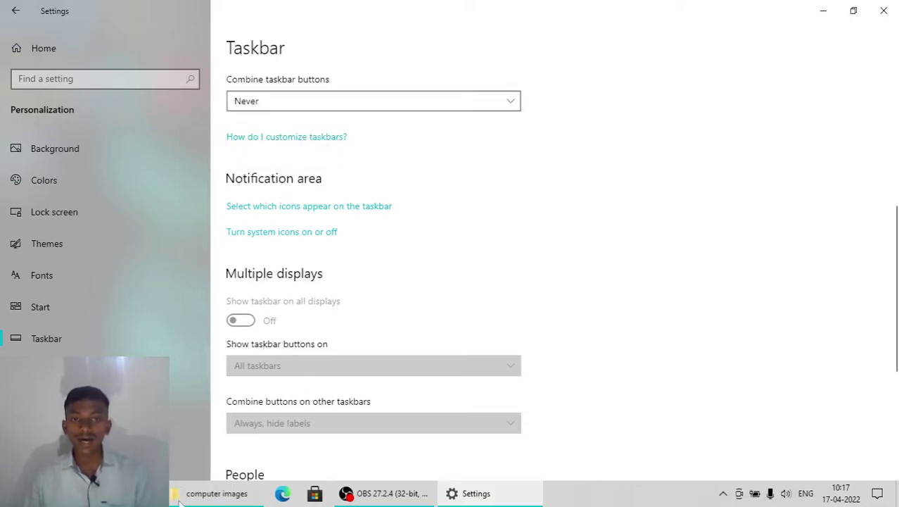
# Minimize Settings and move the Microsoft Edge and Microsoft Store icons ahead of the computer images button on the taskbar
pyautogui.click(824, 11)
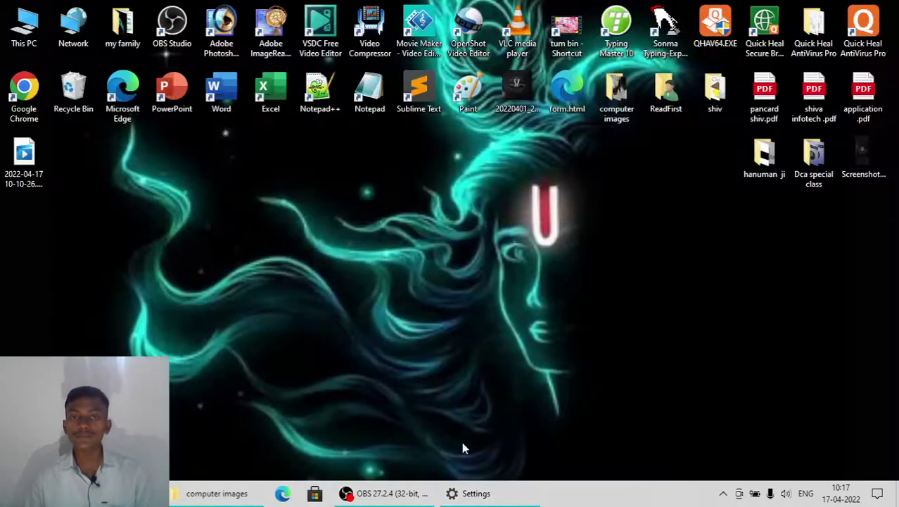
pyautogui.moveTo(197, 424); pyautogui.dragTo(543, 481)
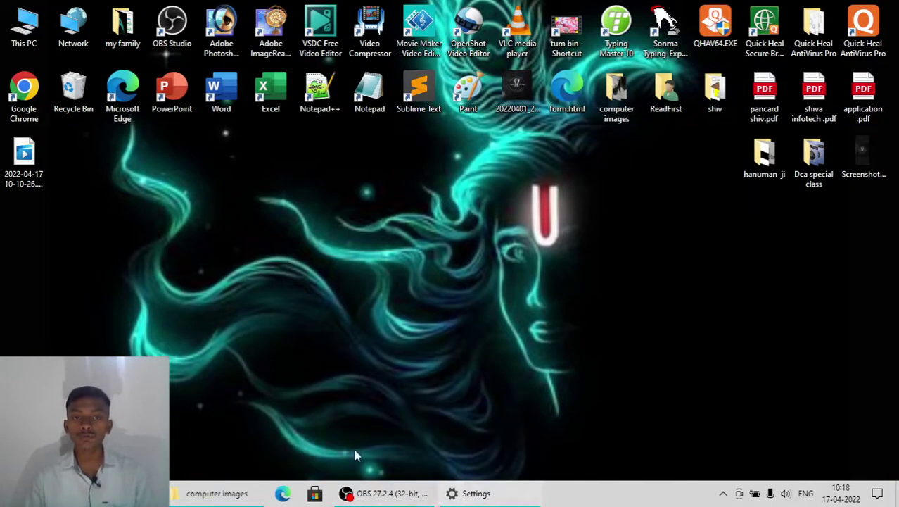
pyautogui.moveTo(282, 495); pyautogui.dragTo(178, 494)
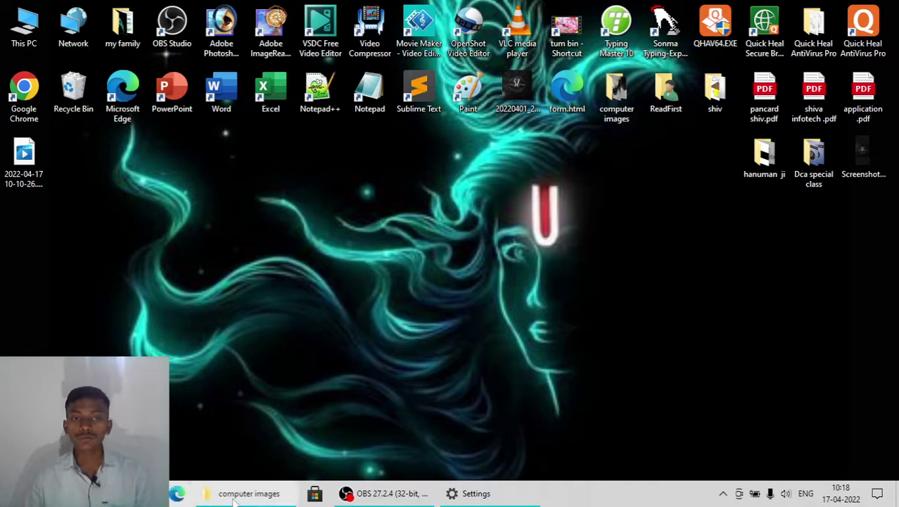
pyautogui.moveTo(296, 495); pyautogui.dragTo(191, 494)
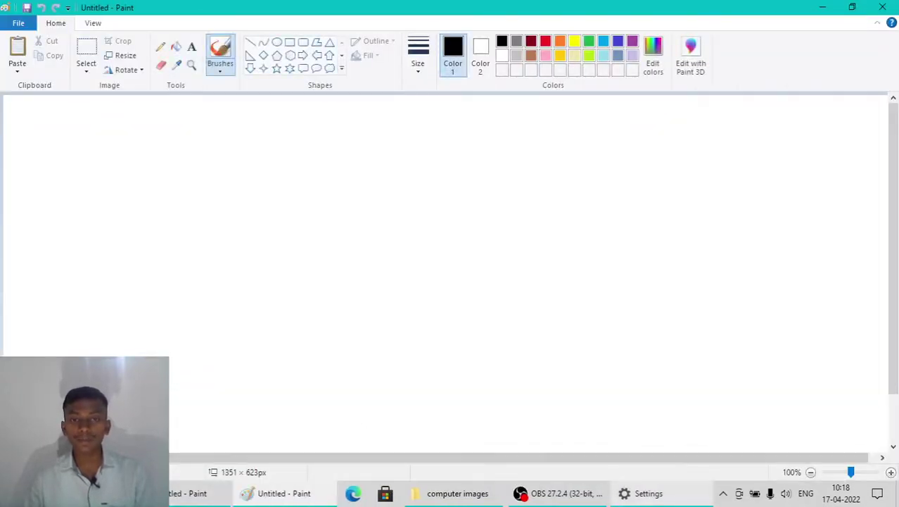
# Save the open untitled Paint drawing as sk in the computer images folder in PNG format
pyautogui.moveTo(180, 501)
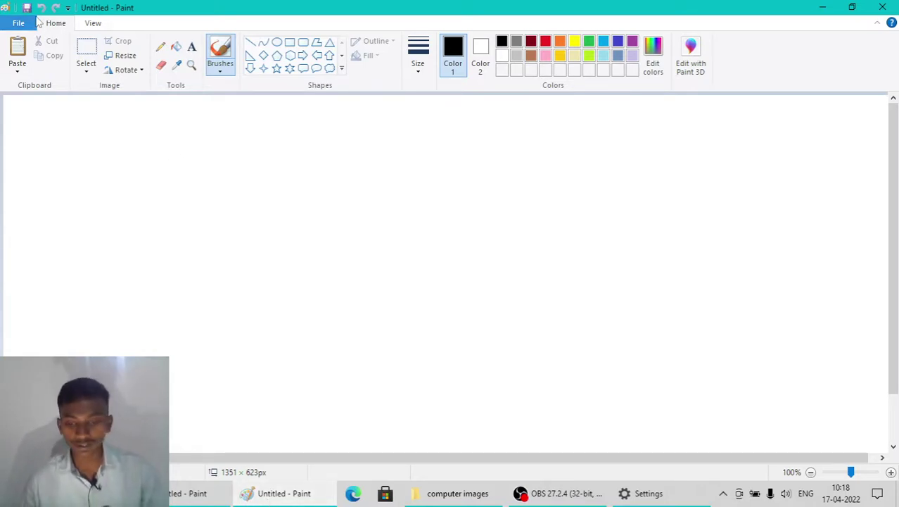
pyautogui.click(28, 8)
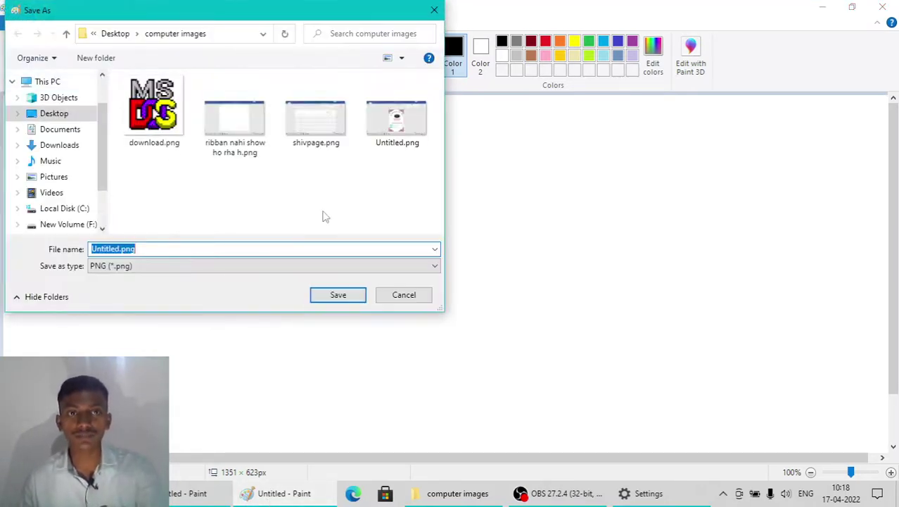
pyautogui.press('BackSpace')
pyautogui.write('s')
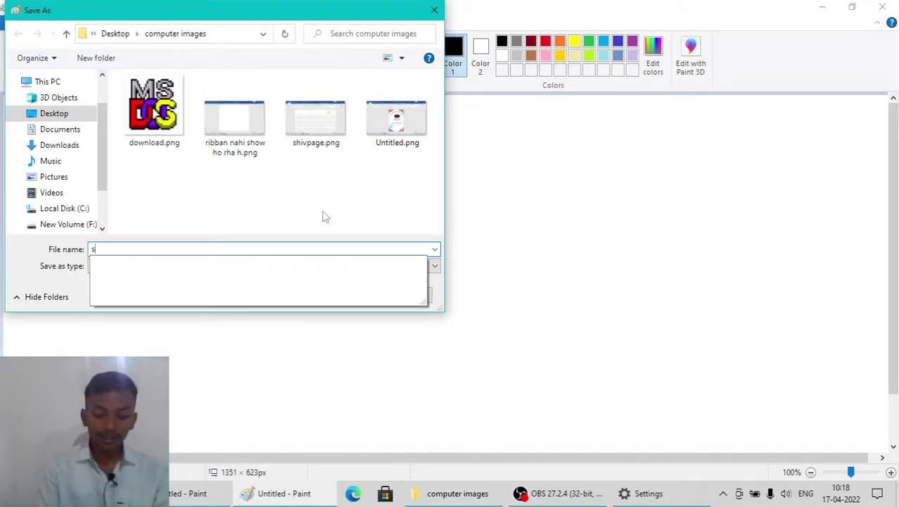
pyautogui.write('k')
pyautogui.press('Return')
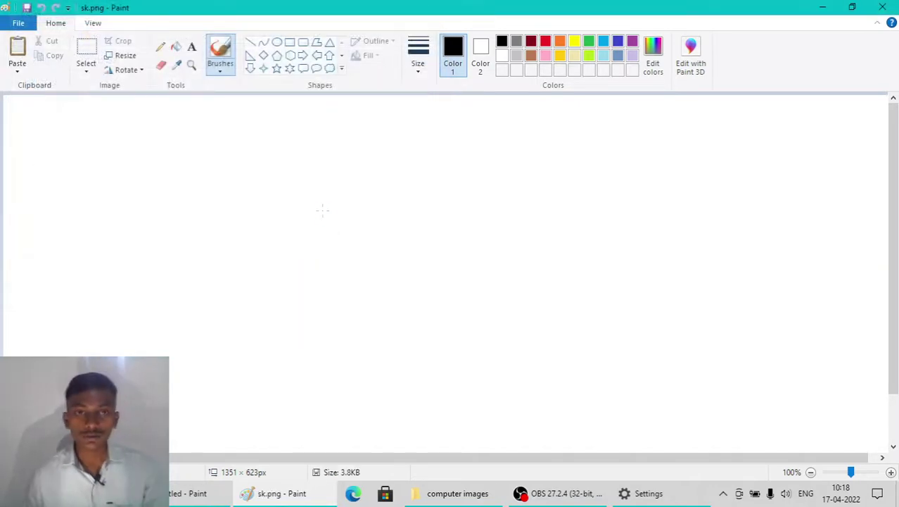
# Minimize sk.png, close the other untitled Paint window, and move the sk.png button to the end of the taskbar buttons
pyautogui.click(822, 7)
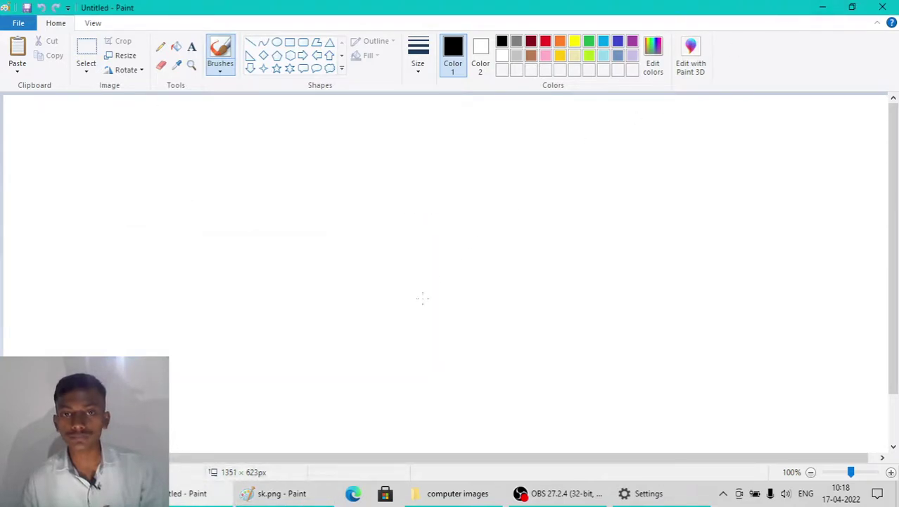
pyautogui.click(882, 7)
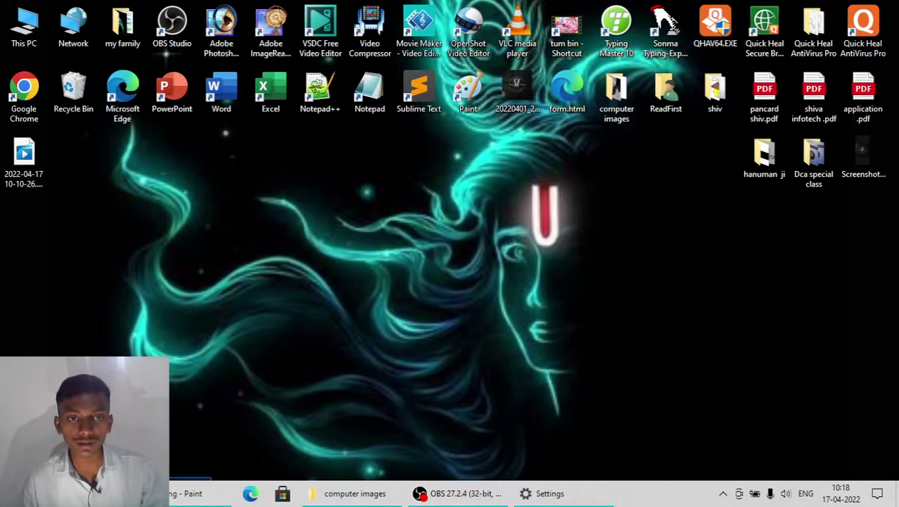
pyautogui.rightClick(200, 493)
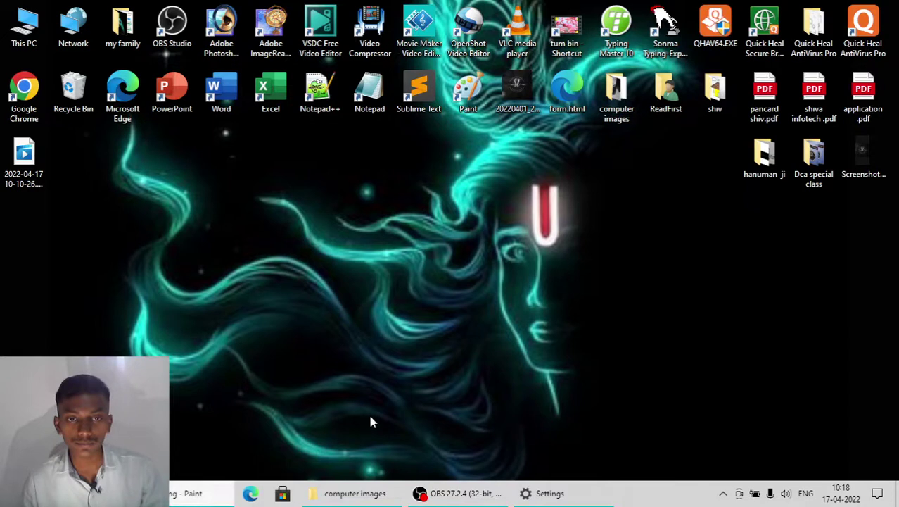
pyautogui.click(476, 413)
pyautogui.moveTo(173, 495)
pyautogui.mouseDown()
pyautogui.moveTo(602, 495)
pyautogui.moveTo(577, 495)
pyautogui.mouseUp()
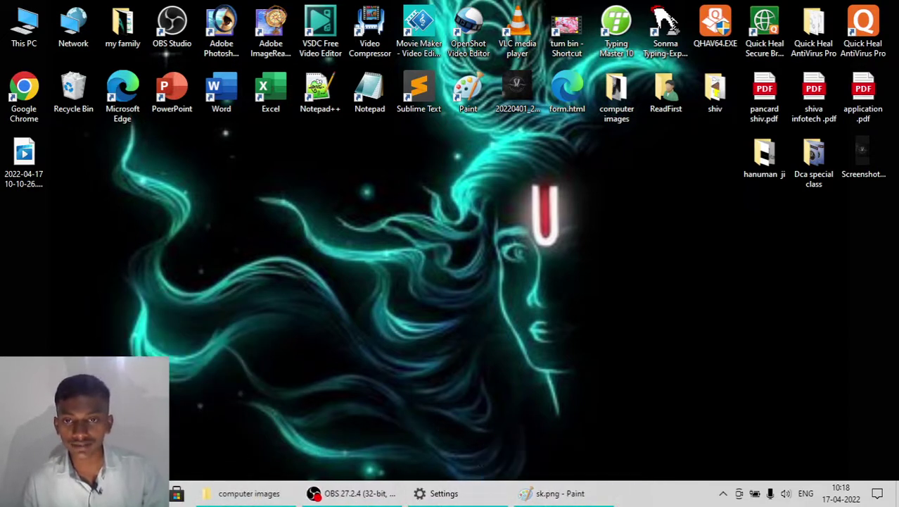
# Restore and minimize the sk.png Paint window, and close it from its taskbar preview
pyautogui.click(560, 494)
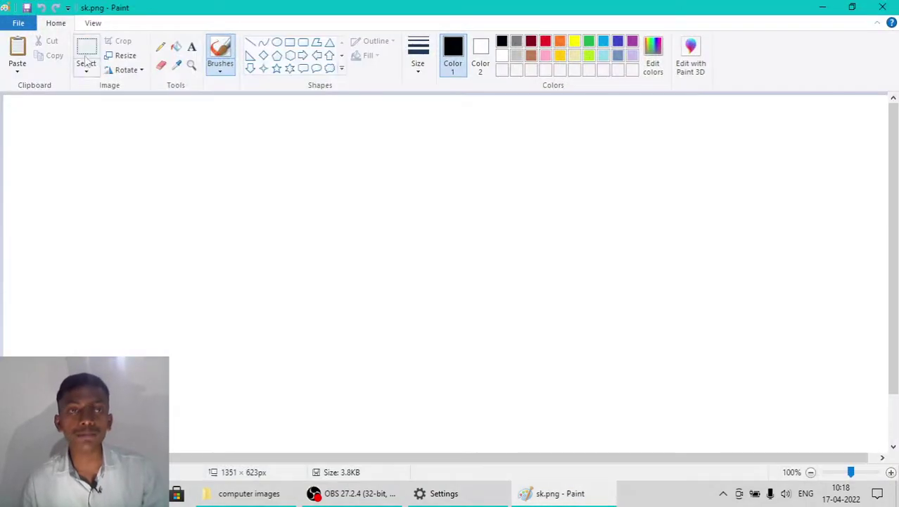
pyautogui.click(823, 7)
pyautogui.moveTo(501, 427)
pyautogui.mouseDown()
pyautogui.moveTo(520, 481)
pyautogui.moveTo(646, 482)
pyautogui.mouseUp()
pyautogui.moveTo(543, 496)
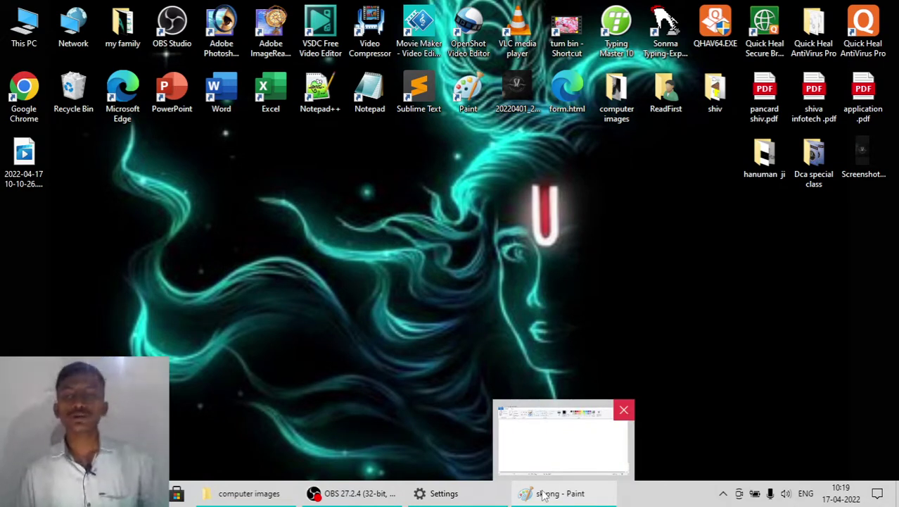
pyautogui.click(623, 408)
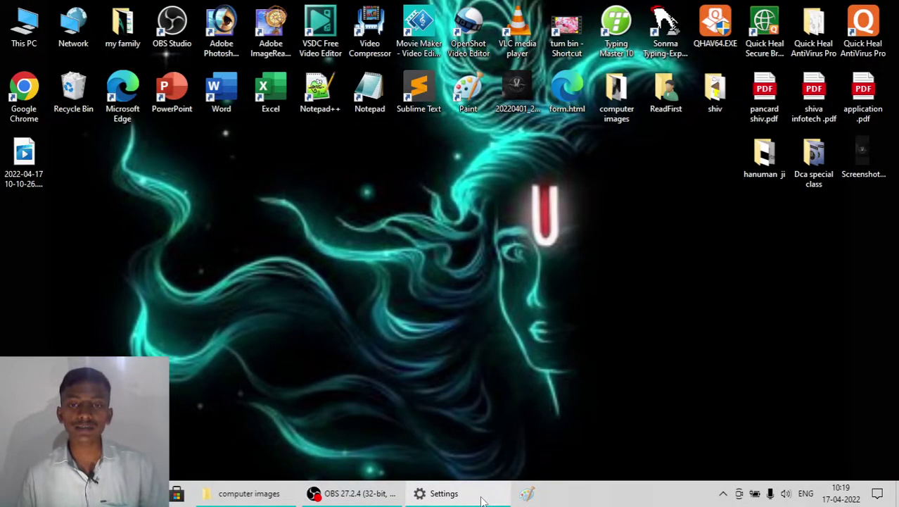
# Return to Settings and set Combine taskbar buttons to Always, hide labels
pyautogui.moveTo(282, 493)
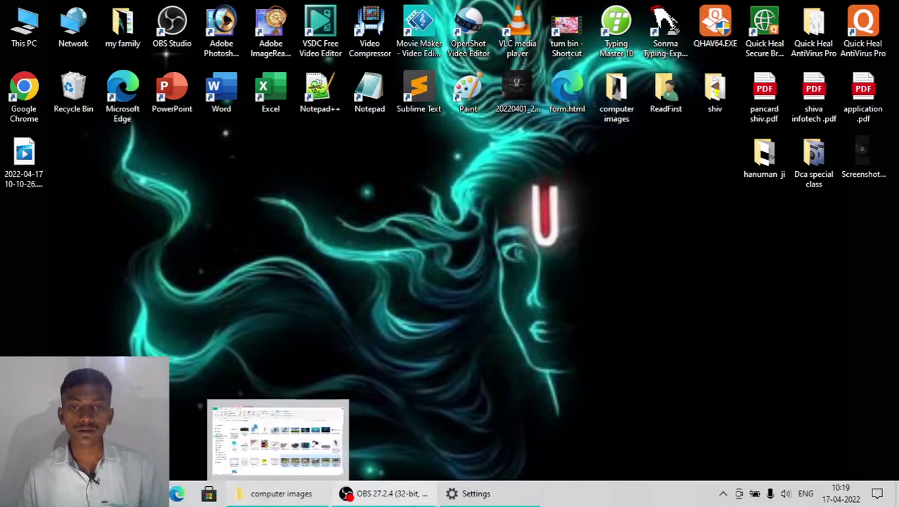
pyautogui.click(479, 493)
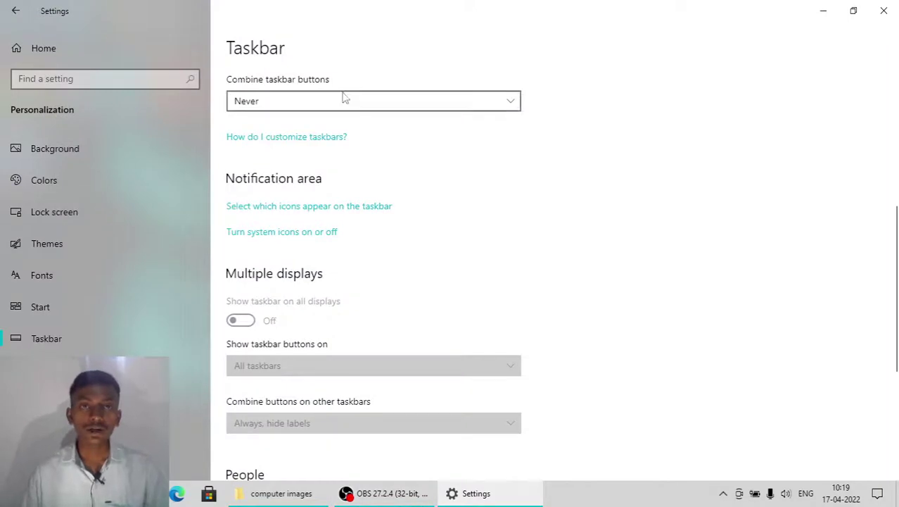
pyautogui.click(345, 99)
pyautogui.click(344, 62)
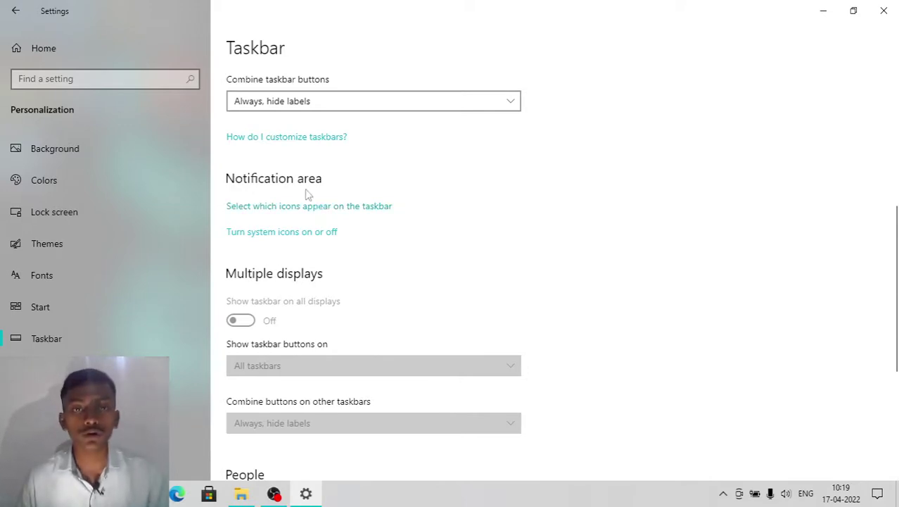
# Open the How do I customize taskbars help and the Feedback Hub from it, and close both windows
pyautogui.click(300, 141)
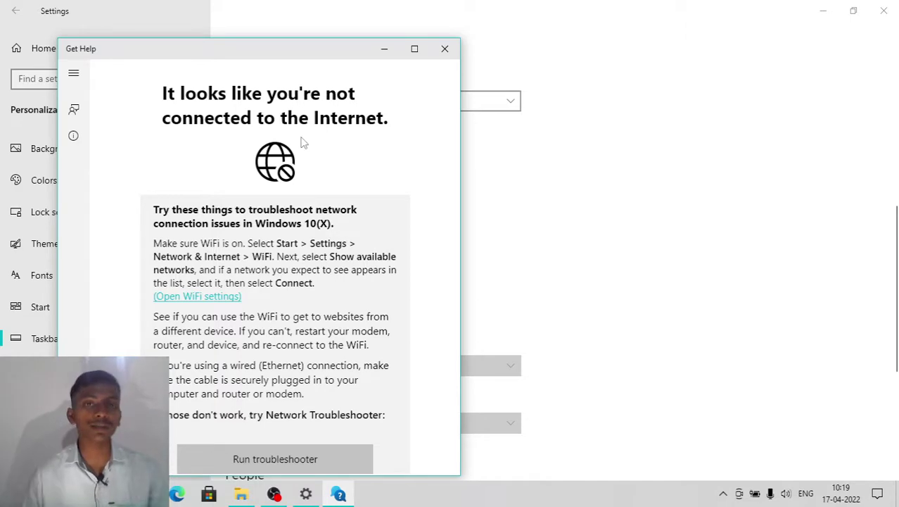
pyautogui.scroll(-1, 302, 142)
pyautogui.scroll(1, 303, 142)
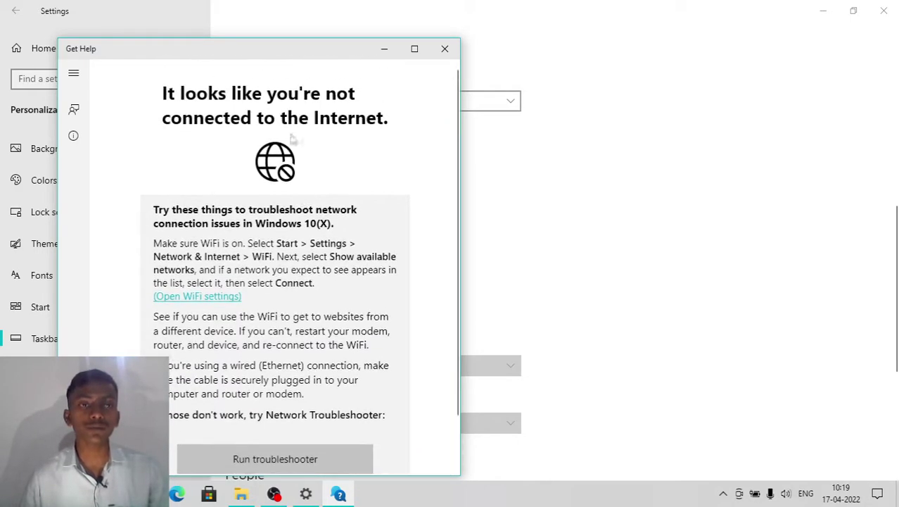
pyautogui.click(75, 110)
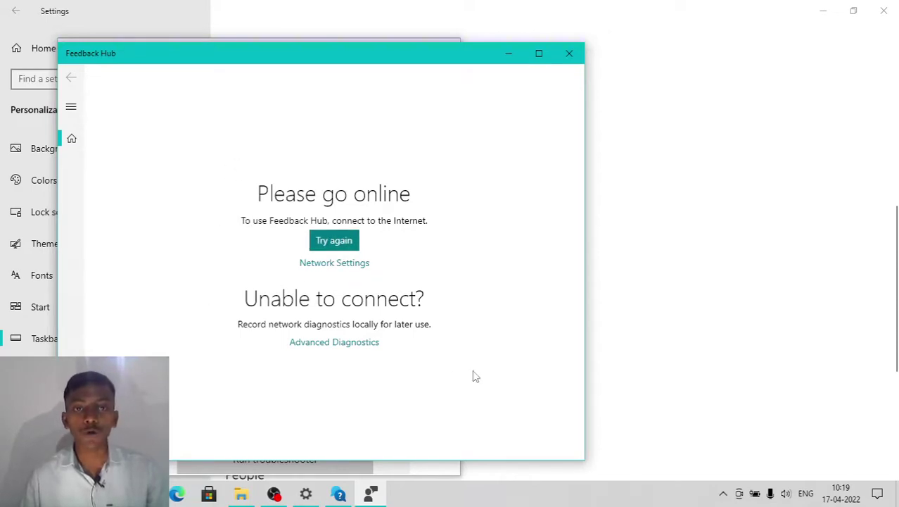
pyautogui.click(572, 55)
pyautogui.click(453, 59)
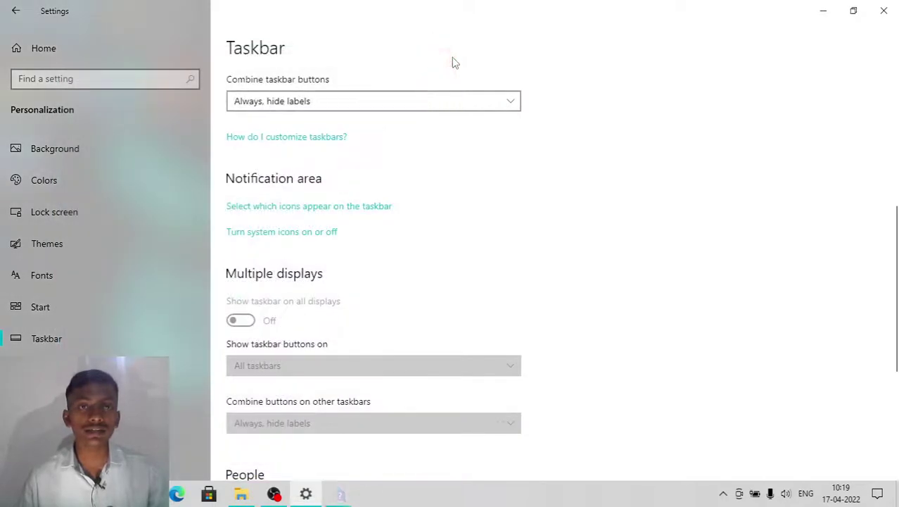
# Look over the People, notification area and other taskbar settings once more, and minimize Settings to the desktop
pyautogui.scroll(-4, 398, 202)
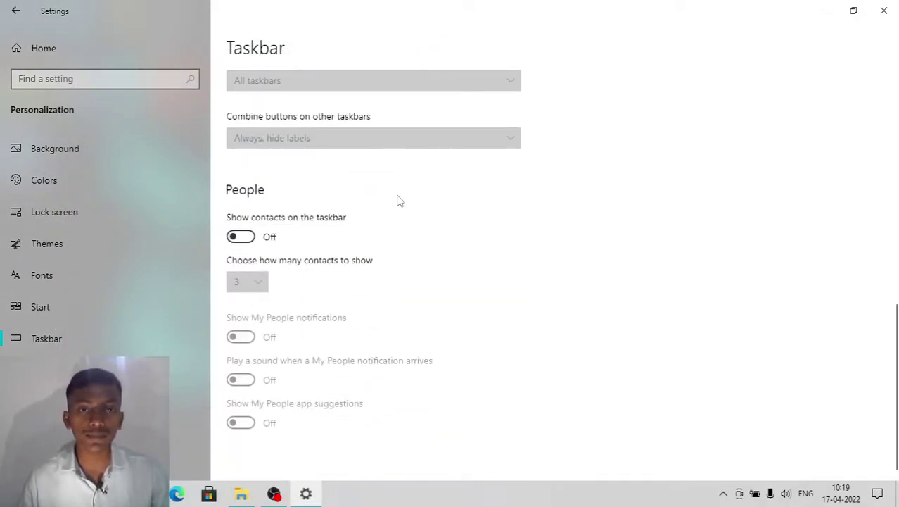
pyautogui.scroll(9, 398, 201)
pyautogui.scroll(-6, 397, 202)
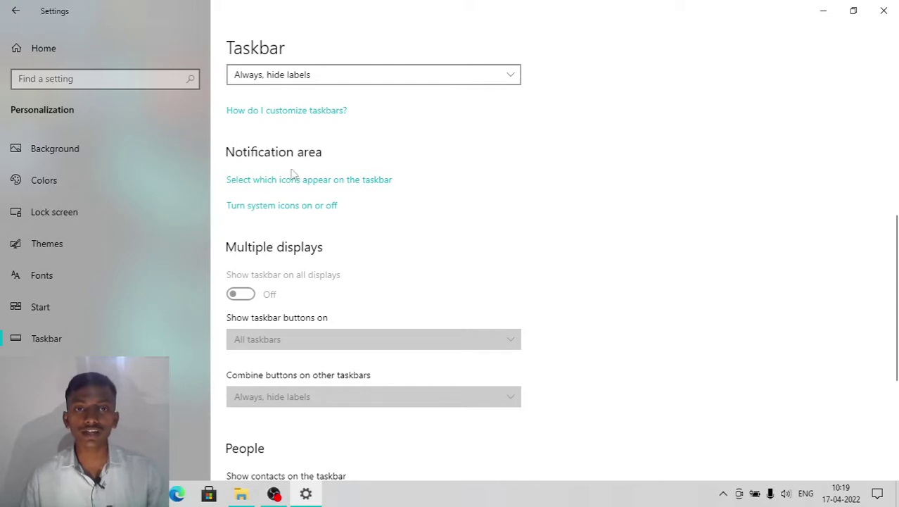
pyautogui.click(823, 11)
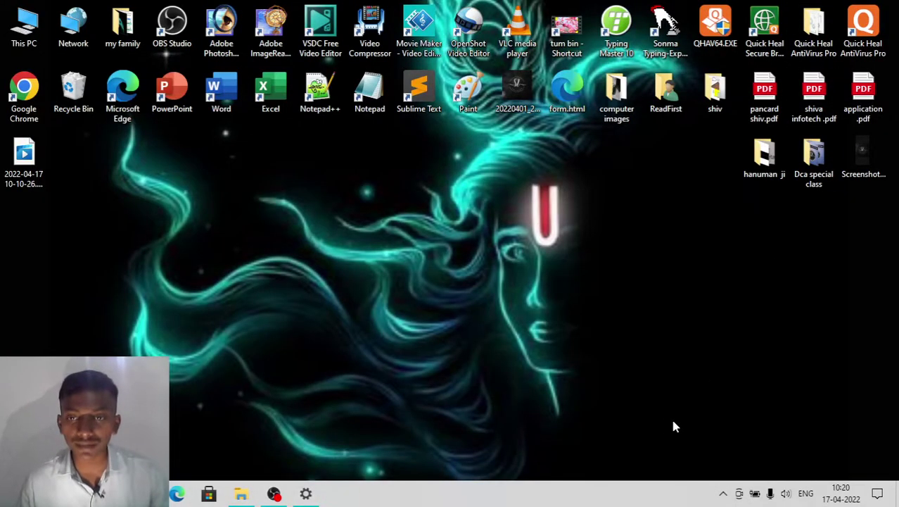
pyautogui.moveTo(671, 419); pyautogui.dragTo(898, 482)
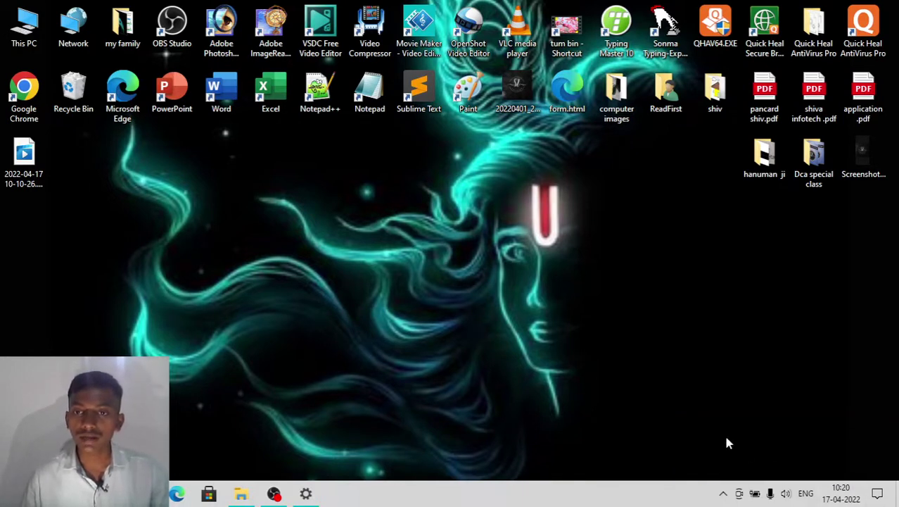
# Restore Settings, open the page for selecting which icons appear on the taskbar, and look through its icon list
pyautogui.moveTo(678, 440); pyautogui.dragTo(898, 481)
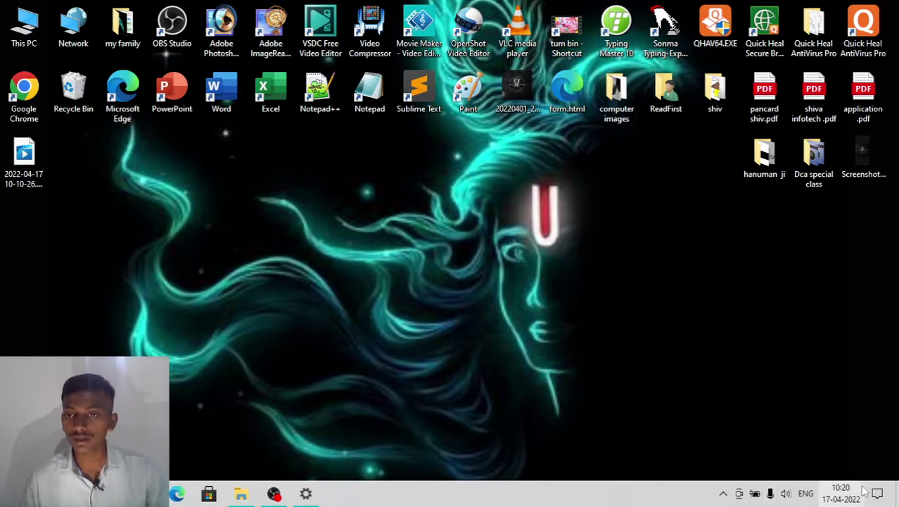
pyautogui.click(304, 494)
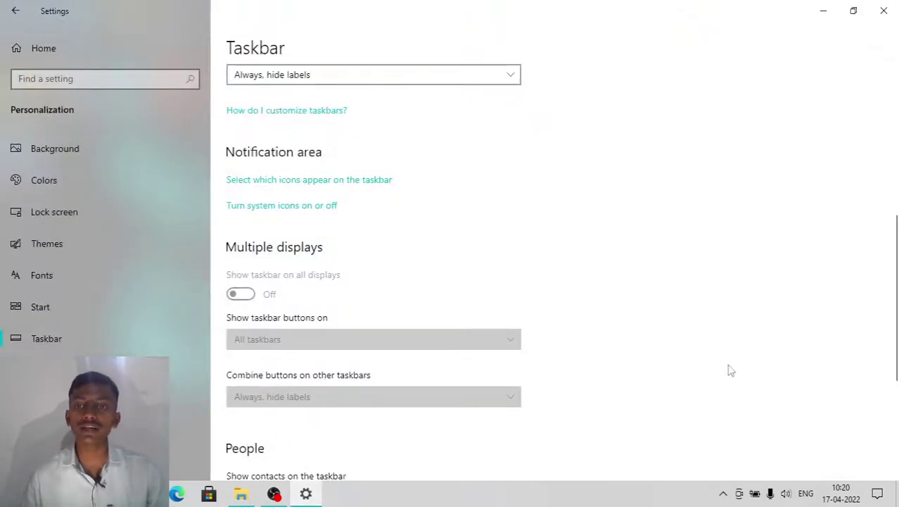
pyautogui.click(339, 181)
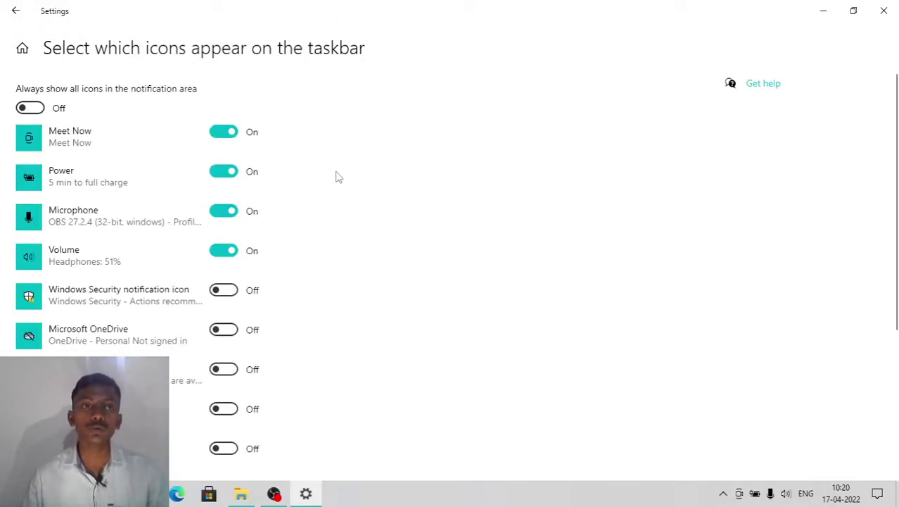
pyautogui.scroll(-3, 336, 176)
pyautogui.scroll(4, 335, 175)
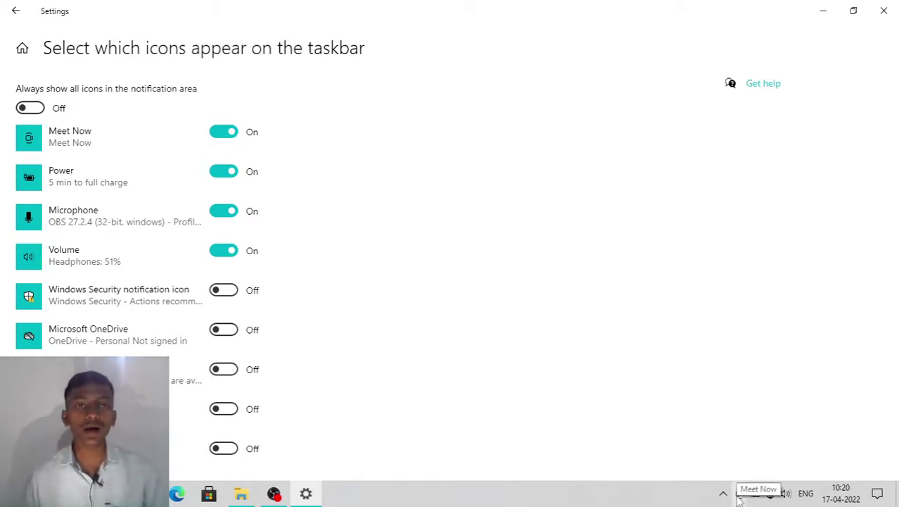
# Switch the Meet Now taskbar icon off, on and off again, and review the other icons in the list
pyautogui.click(224, 139)
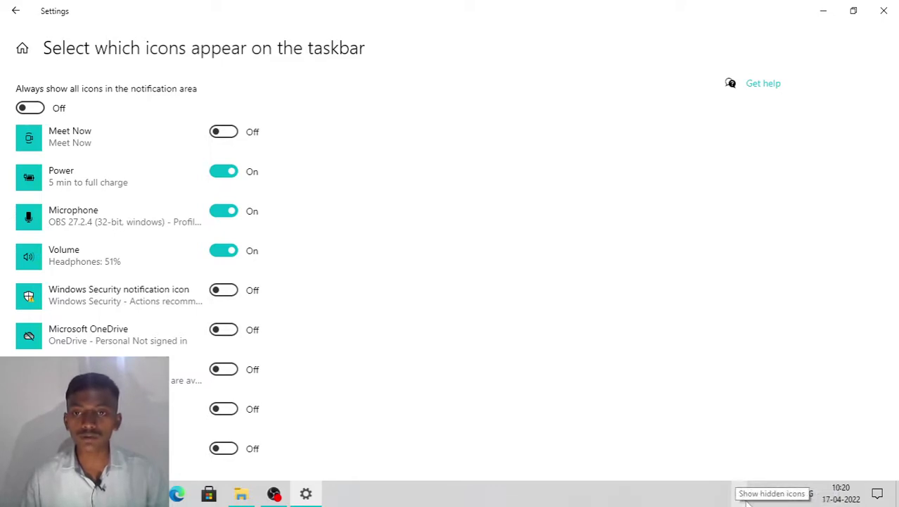
pyautogui.click(225, 134)
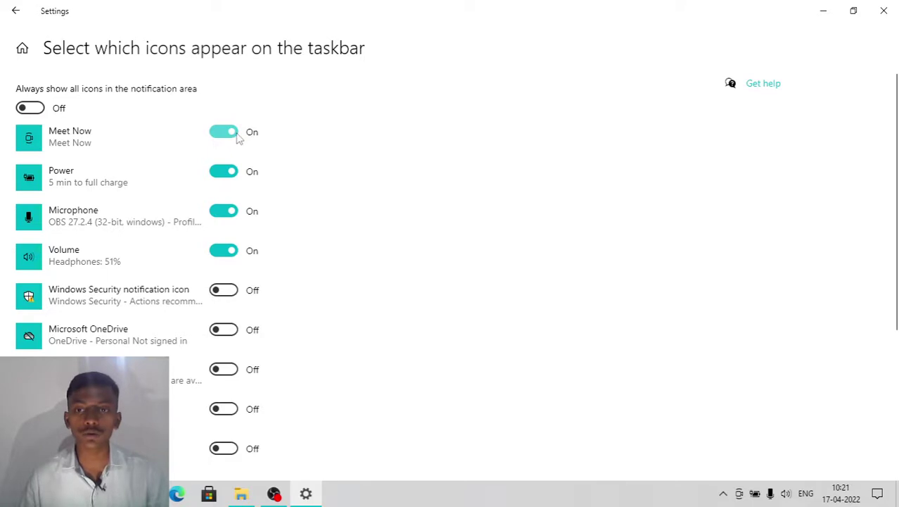
pyautogui.click(236, 138)
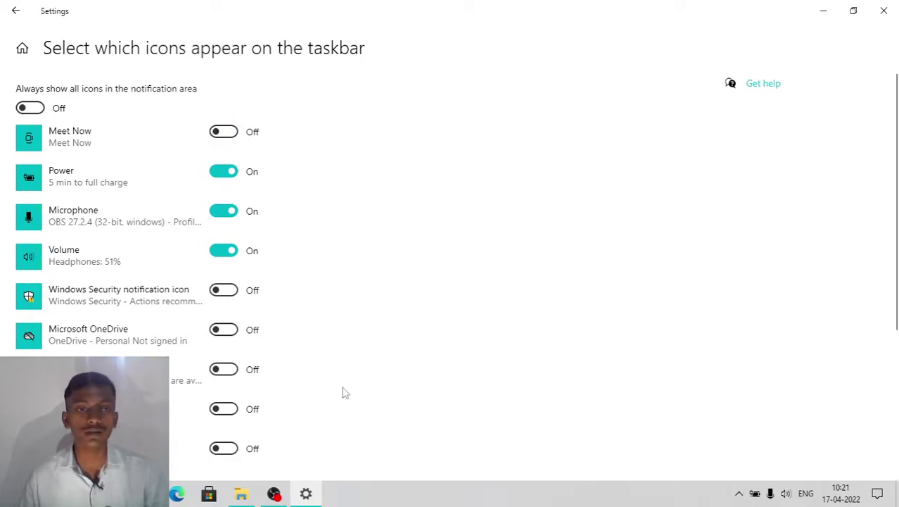
pyautogui.scroll(-3, 344, 393)
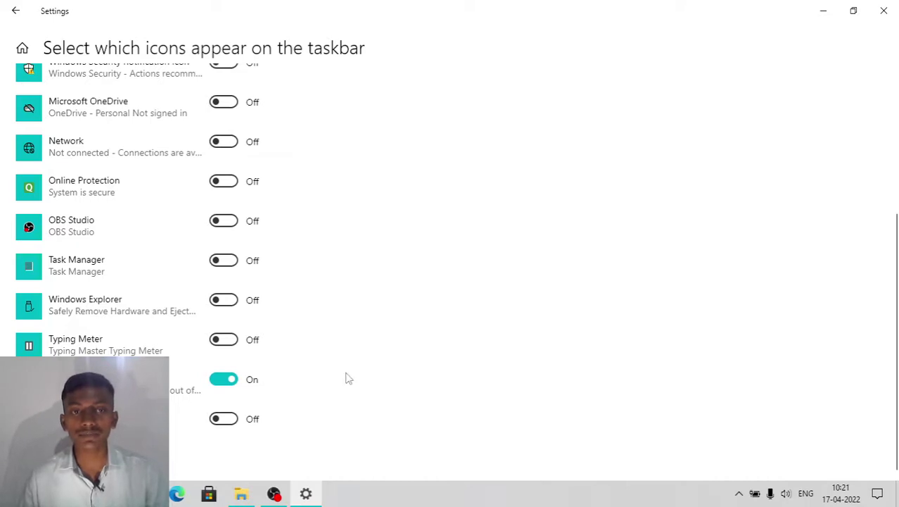
pyautogui.scroll(3, 352, 378)
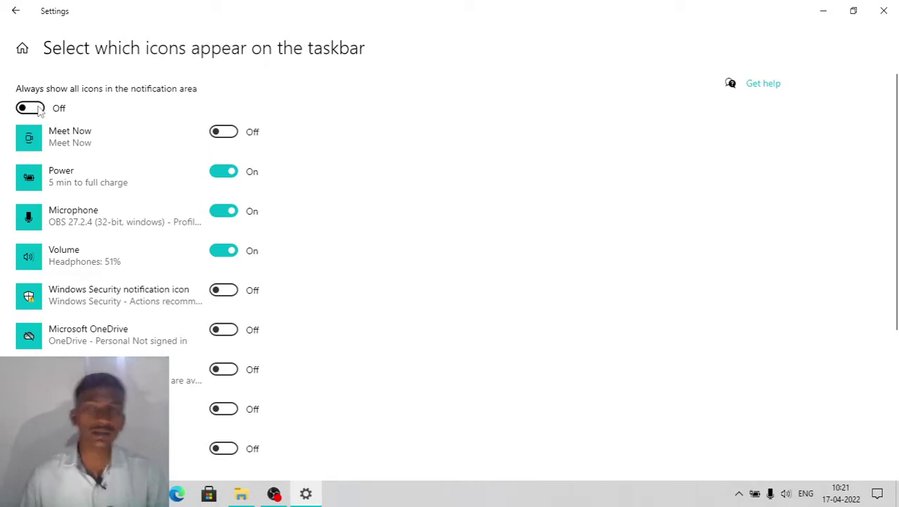
# Return to the taskbar settings, open Turn system icons on or off, and look through the system icon list
pyautogui.click(11, 9)
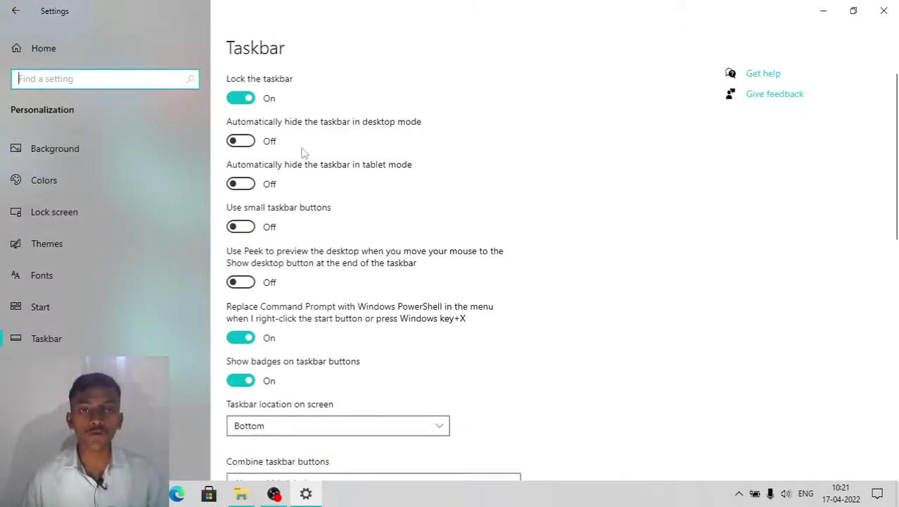
pyautogui.scroll(-10, 310, 153)
pyautogui.scroll(10, 315, 153)
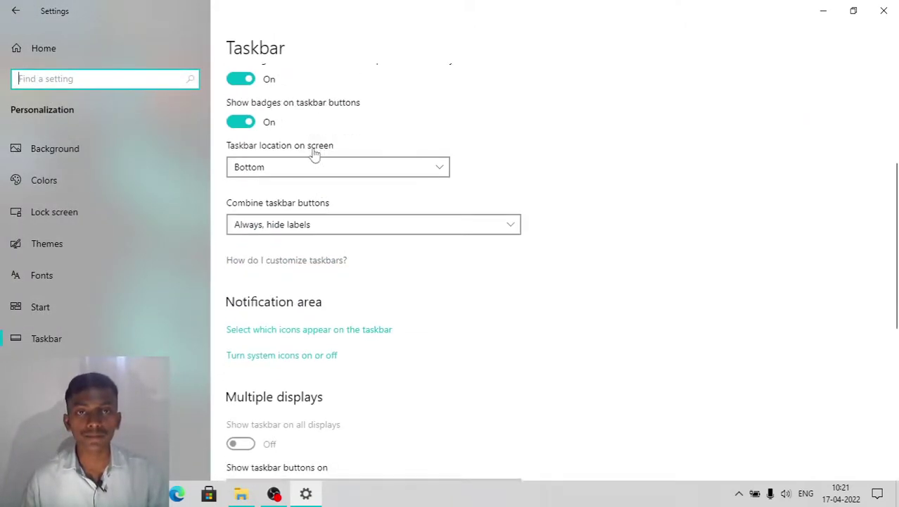
pyautogui.scroll(-3, 313, 153)
pyautogui.scroll(4, 314, 155)
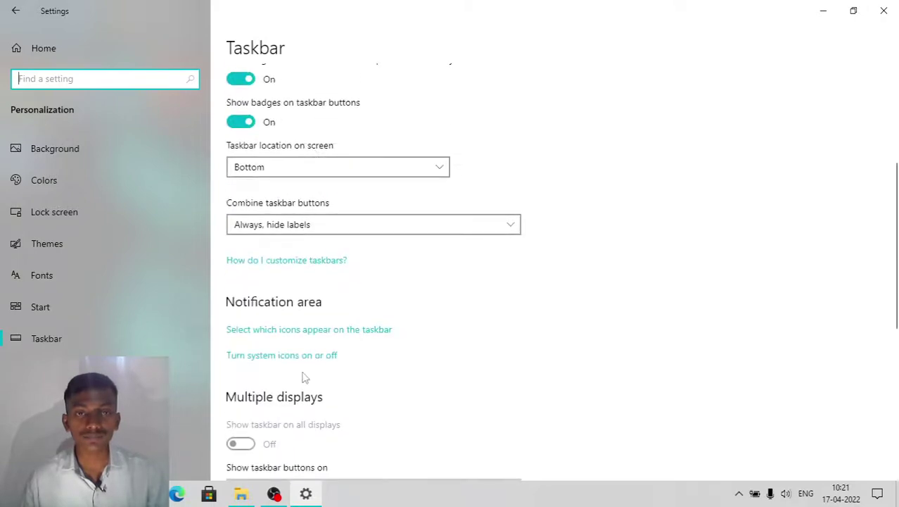
pyautogui.click(317, 358)
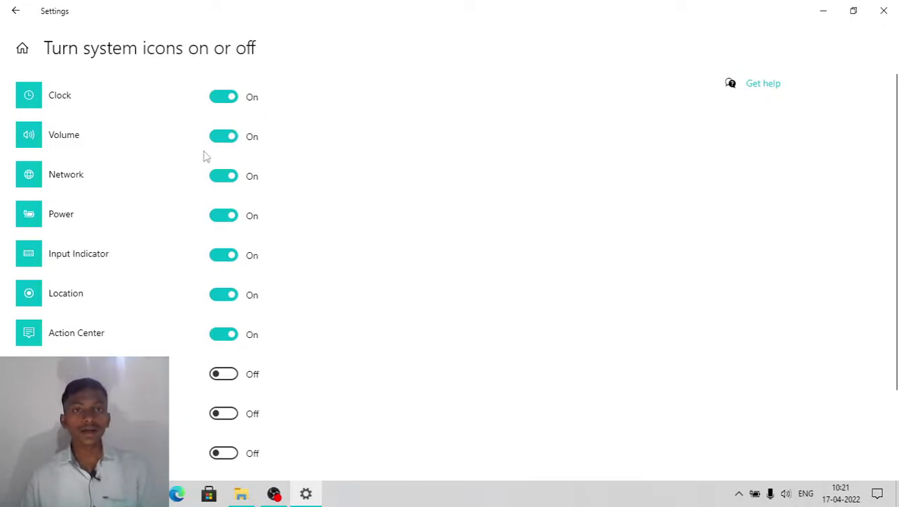
pyautogui.scroll(-1, 203, 155)
pyautogui.scroll(1, 207, 155)
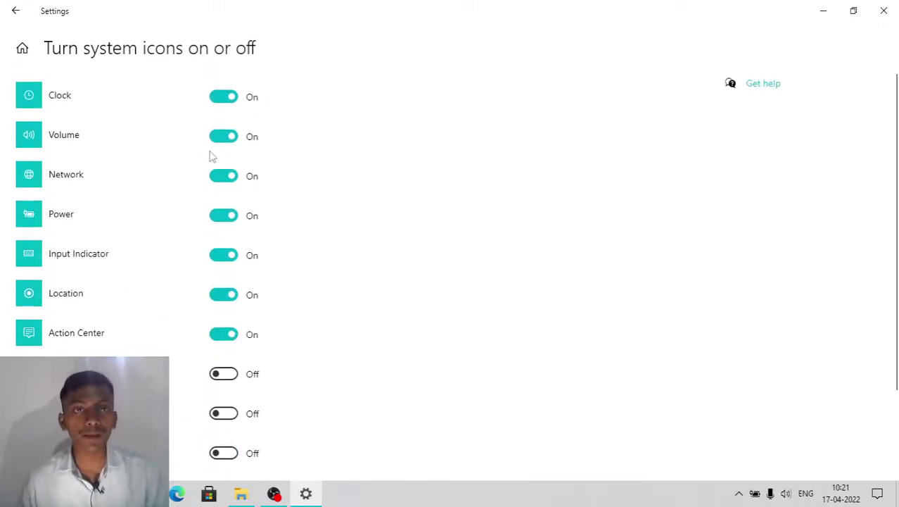
pyautogui.scroll(-3, 211, 155)
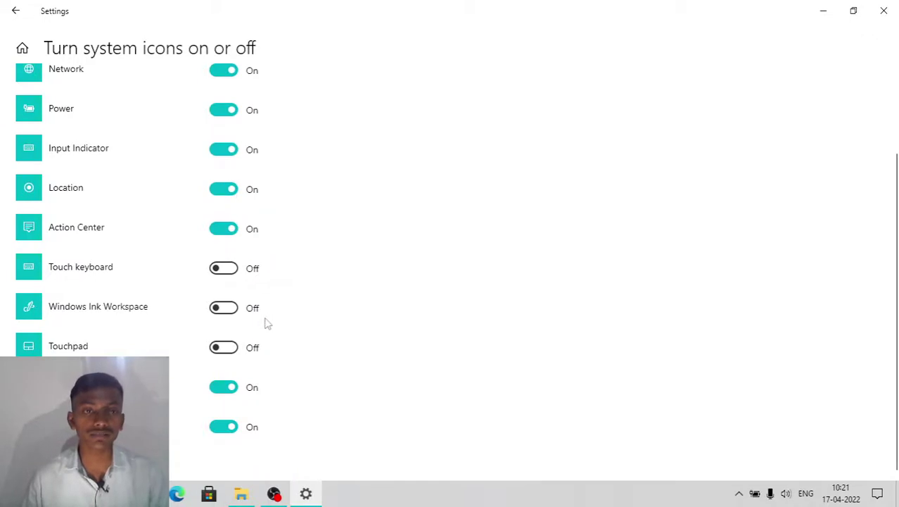
pyautogui.scroll(3, 182, 267)
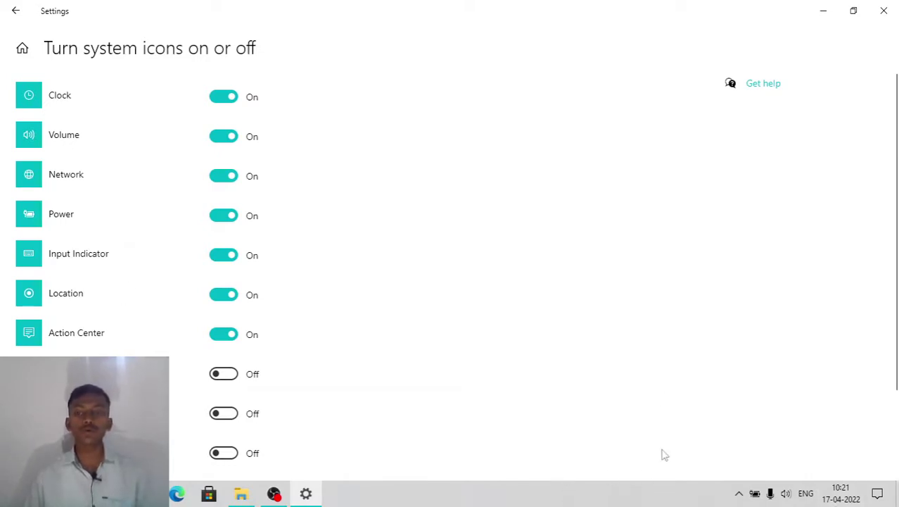
# Minimize Settings to show the notification area on the desktop, and restore the window
pyautogui.click(823, 11)
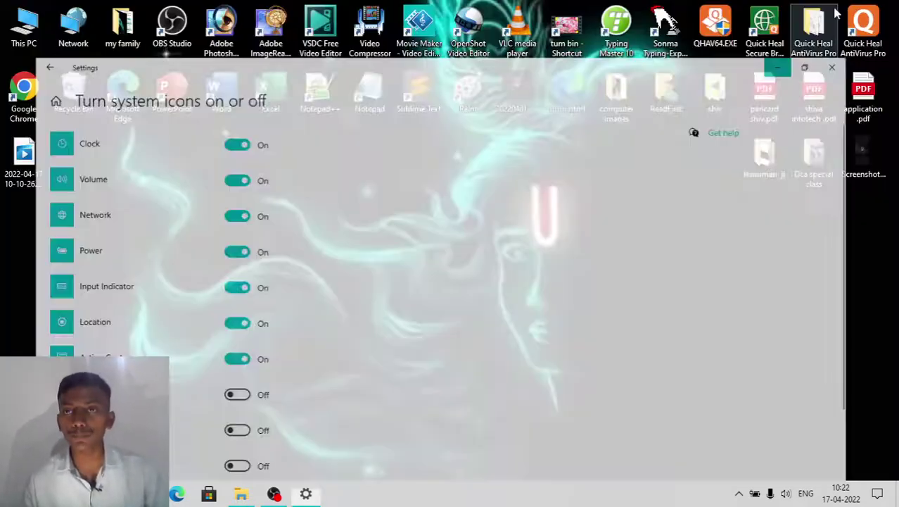
pyautogui.moveTo(694, 387); pyautogui.dragTo(897, 482)
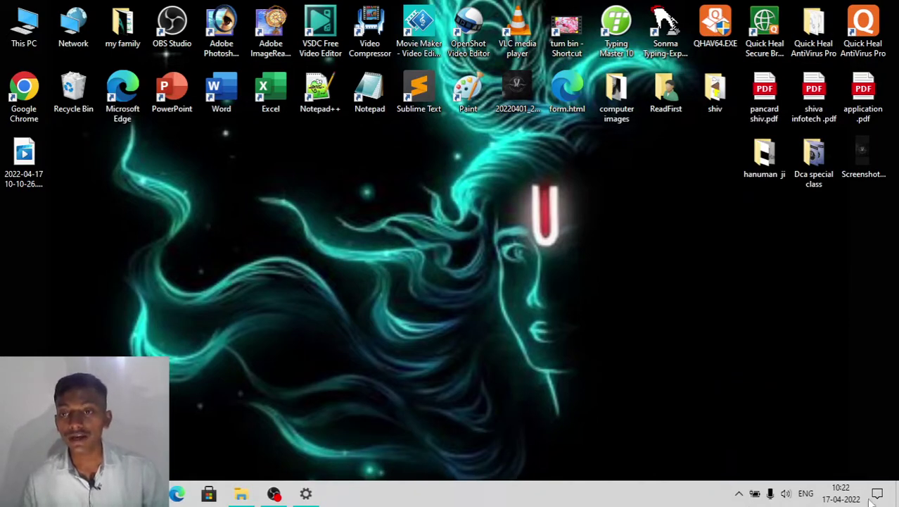
pyautogui.click(313, 494)
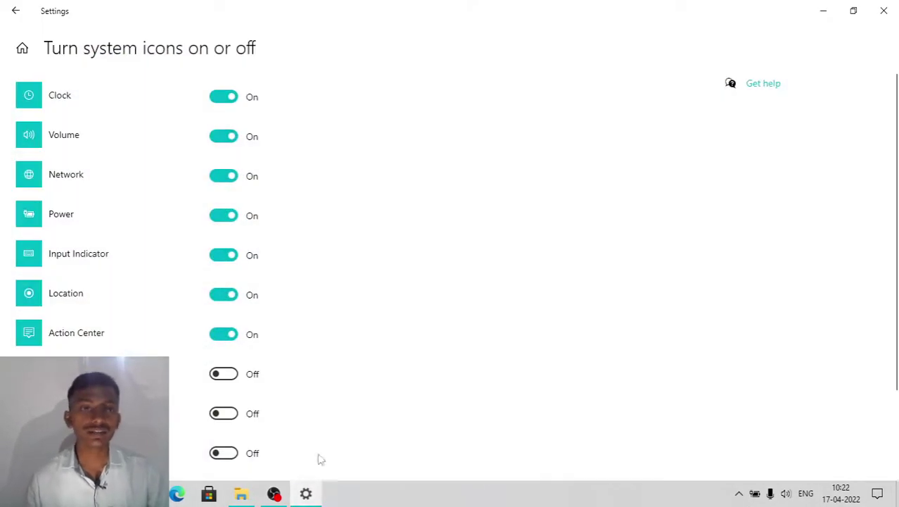
# Go back to the taskbar settings and examine the Multiple displays and People sections
pyautogui.click(4, 7)
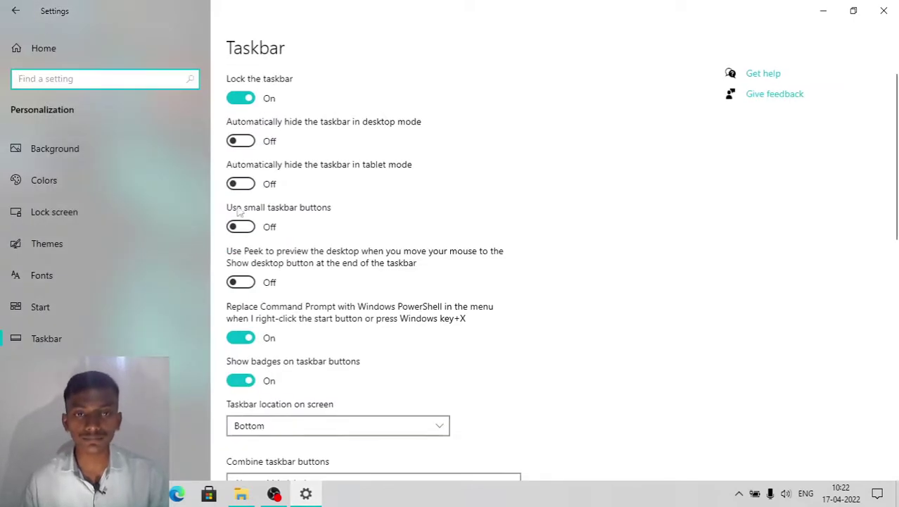
pyautogui.scroll(-5, 283, 252)
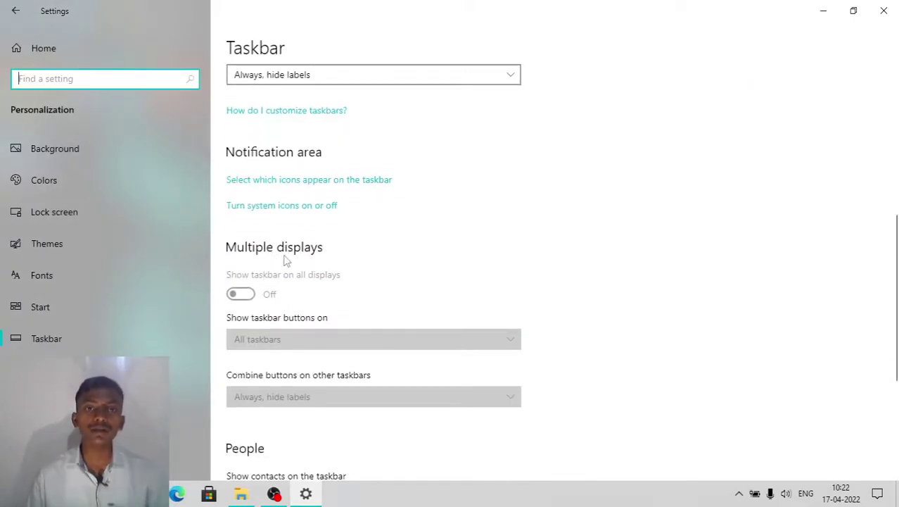
pyautogui.click(253, 291)
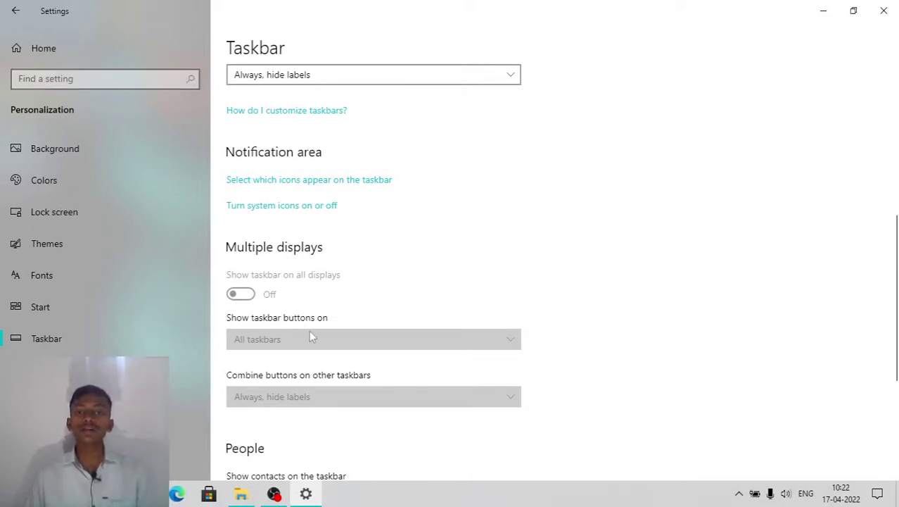
pyautogui.scroll(-3, 308, 310)
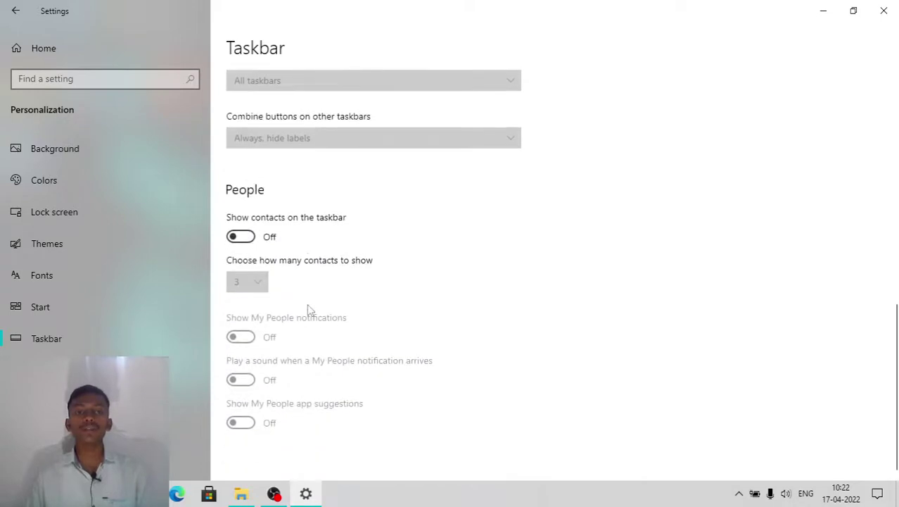
pyautogui.scroll(5, 309, 310)
pyautogui.scroll(-1, 308, 309)
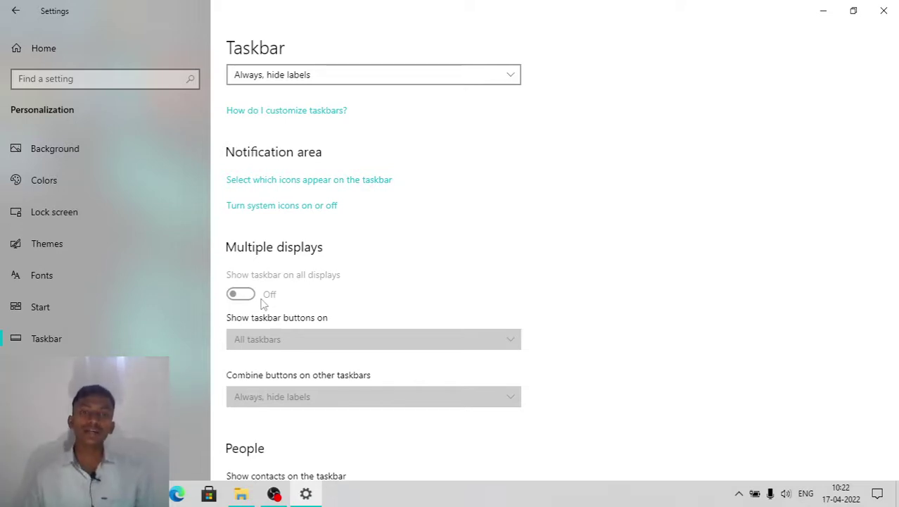
pyautogui.scroll(-4, 261, 303)
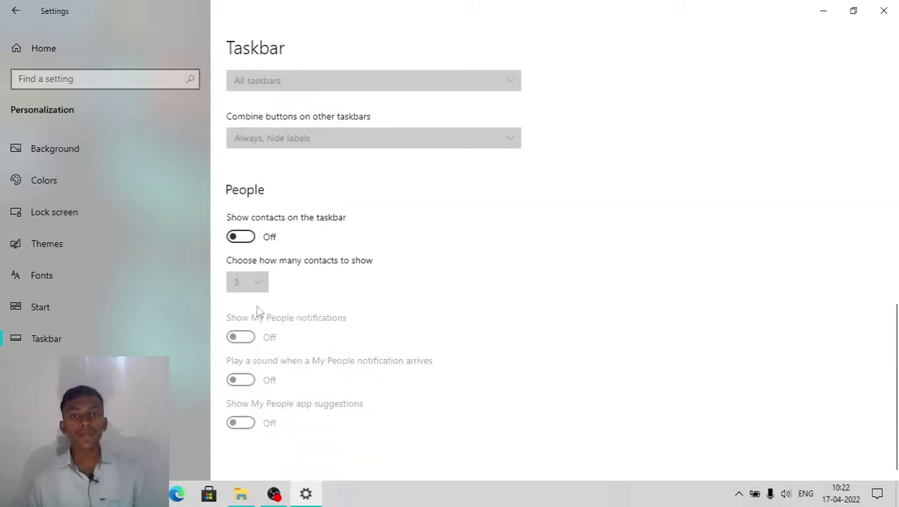
pyautogui.scroll(9, 258, 310)
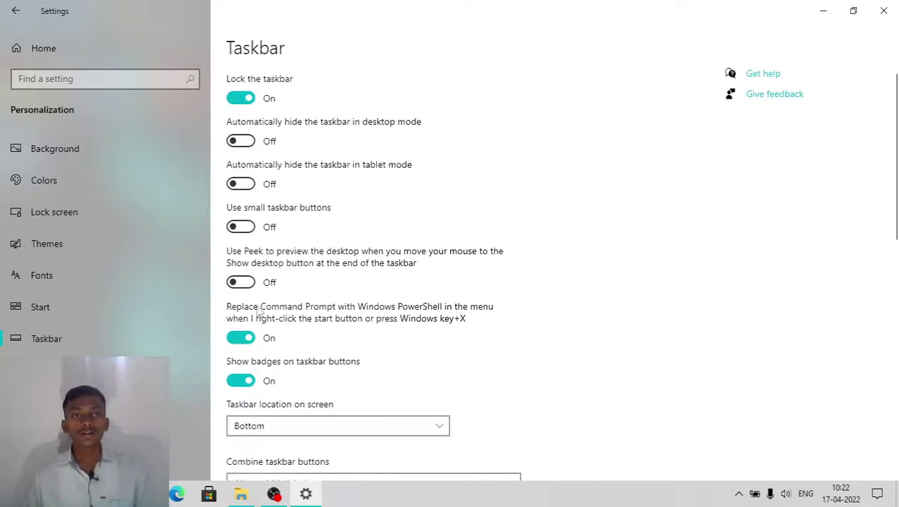
# Open the Get Help window from the taskbar settings, close it, and open the feedback link
pyautogui.click(769, 77)
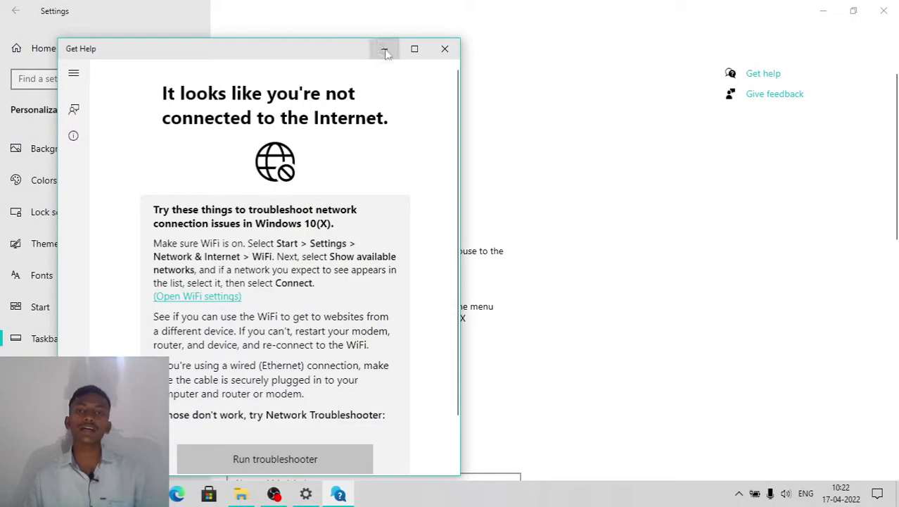
pyautogui.click(446, 49)
pyautogui.scroll(-3, 401, 167)
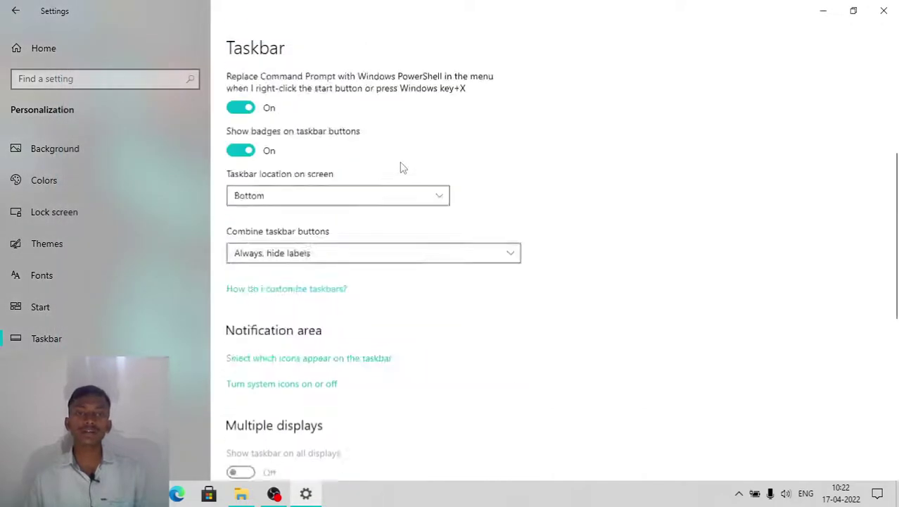
pyautogui.scroll(3, 401, 168)
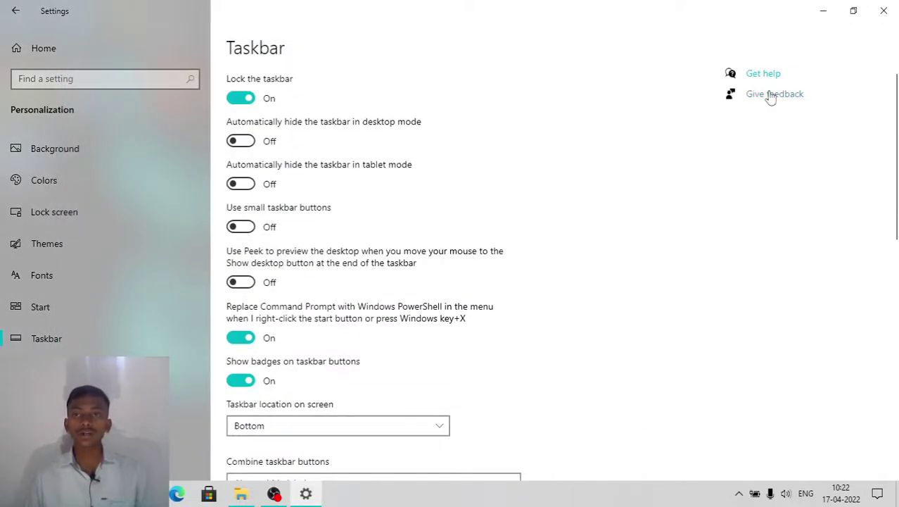
pyautogui.click(772, 96)
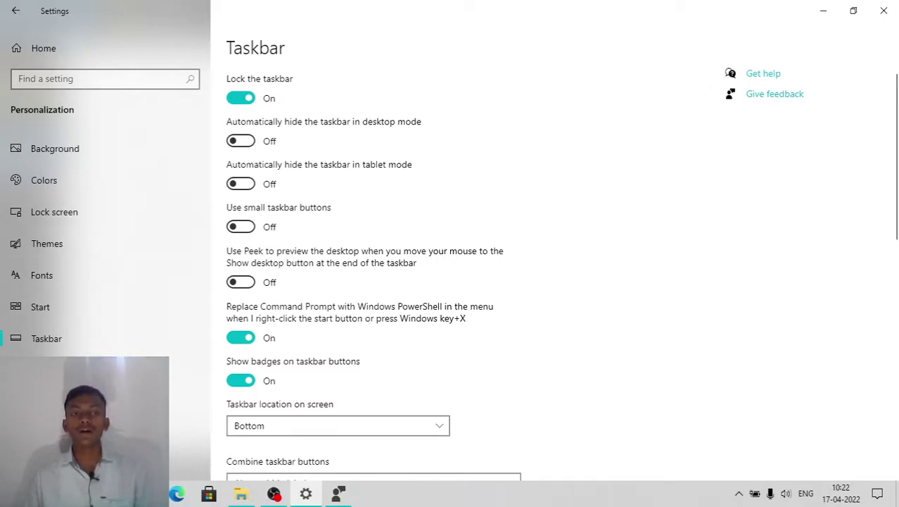
# Look through the Start, Fonts, Themes, Lock screen, Colors and Background pages of Personalization, and return to the taskbar settings
pyautogui.click(32, 306)
pyautogui.click(47, 284)
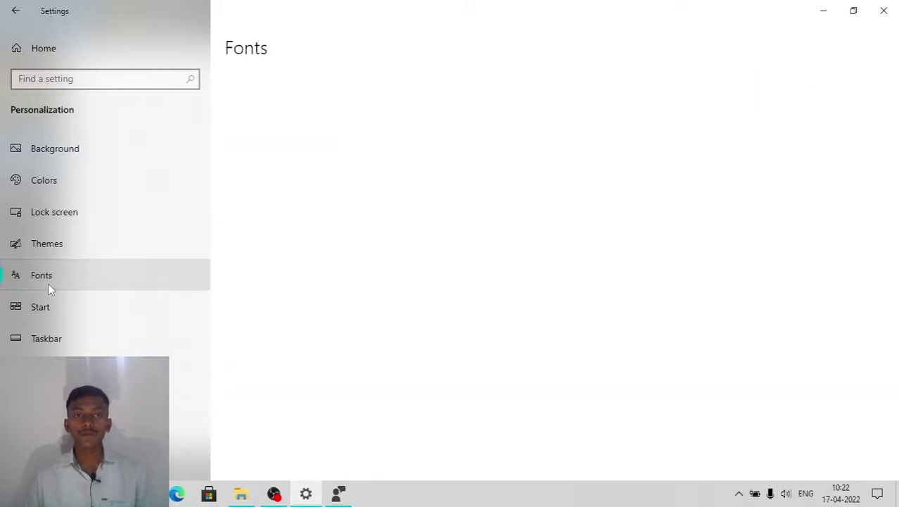
pyautogui.click(64, 244)
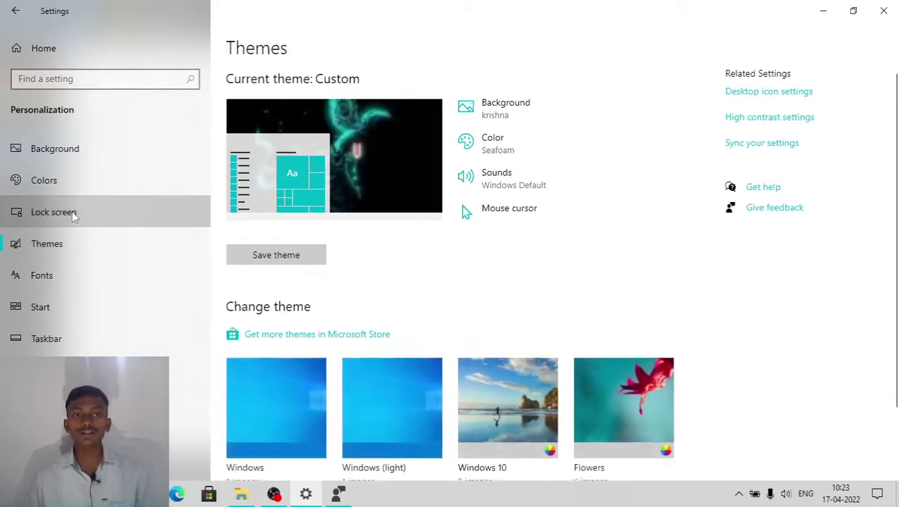
pyautogui.click(72, 211)
pyautogui.click(84, 172)
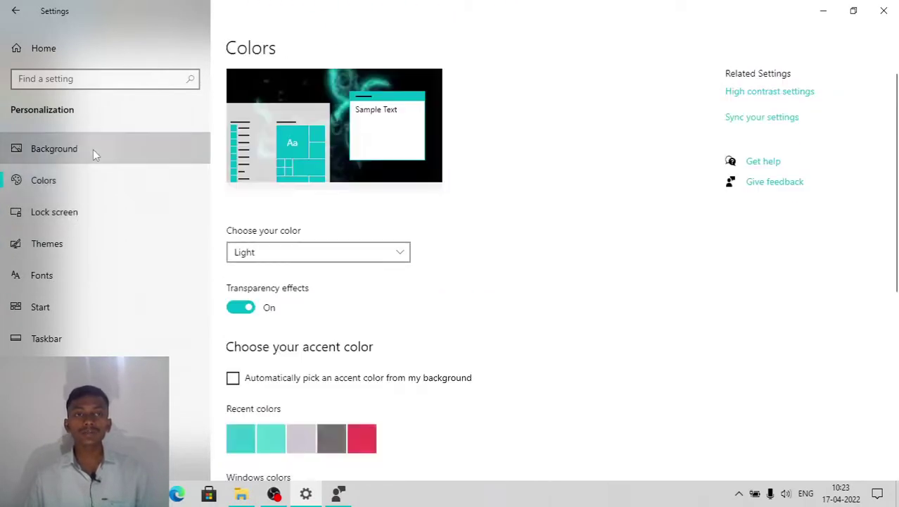
pyautogui.click(93, 149)
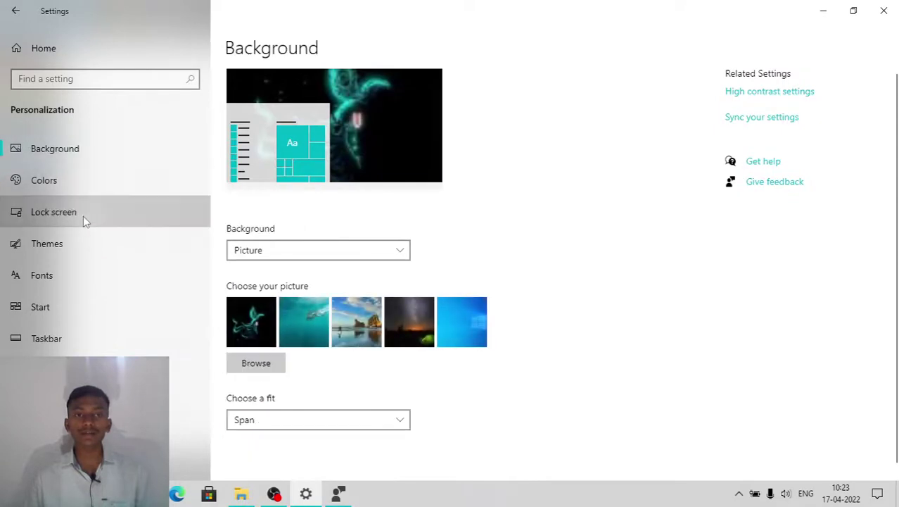
pyautogui.click(83, 215)
pyautogui.click(70, 344)
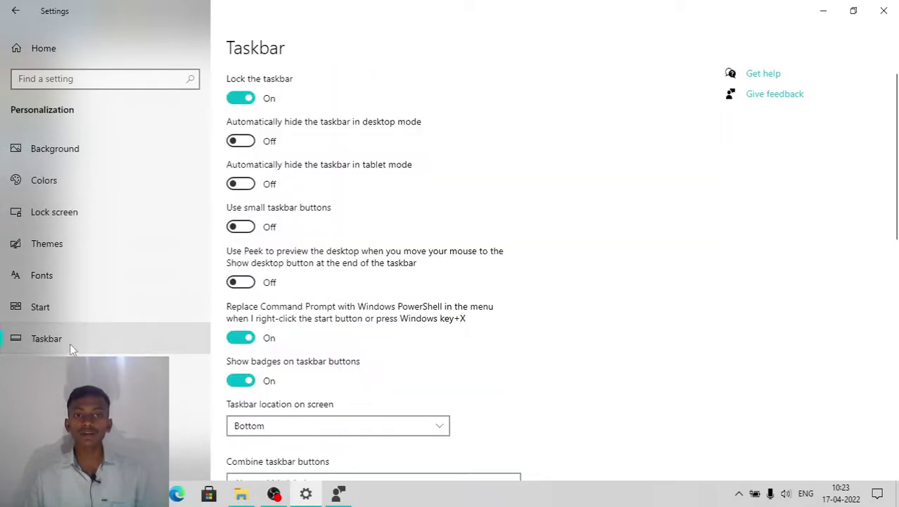
# Open the Lock screen page of Personalization and examine the available background types
pyautogui.click(105, 222)
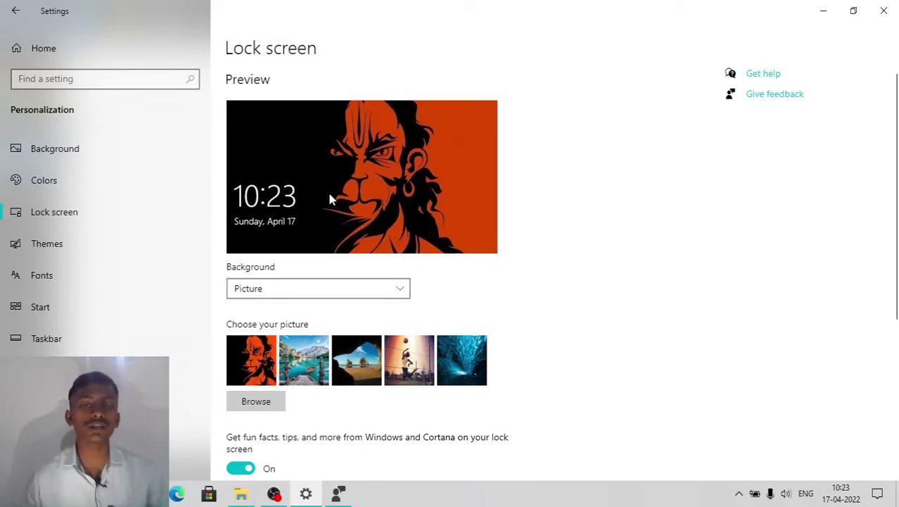
pyautogui.click(313, 284)
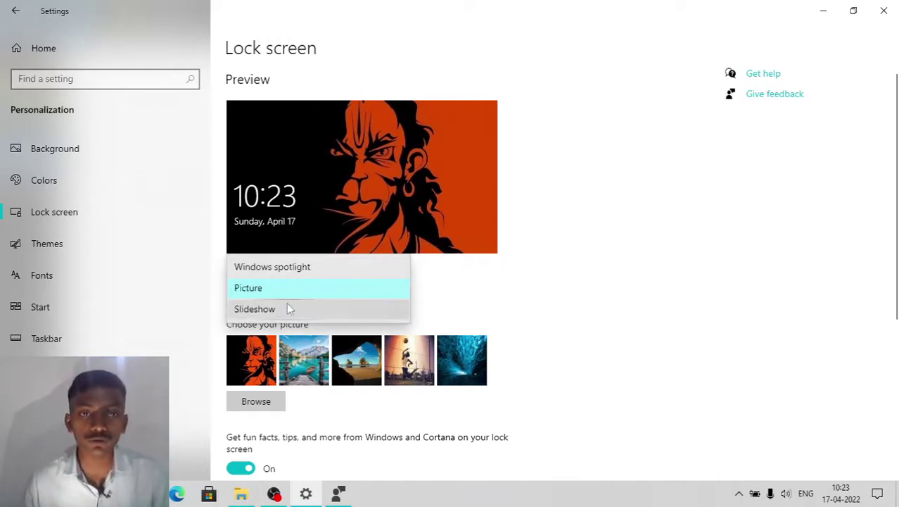
pyautogui.click(311, 213)
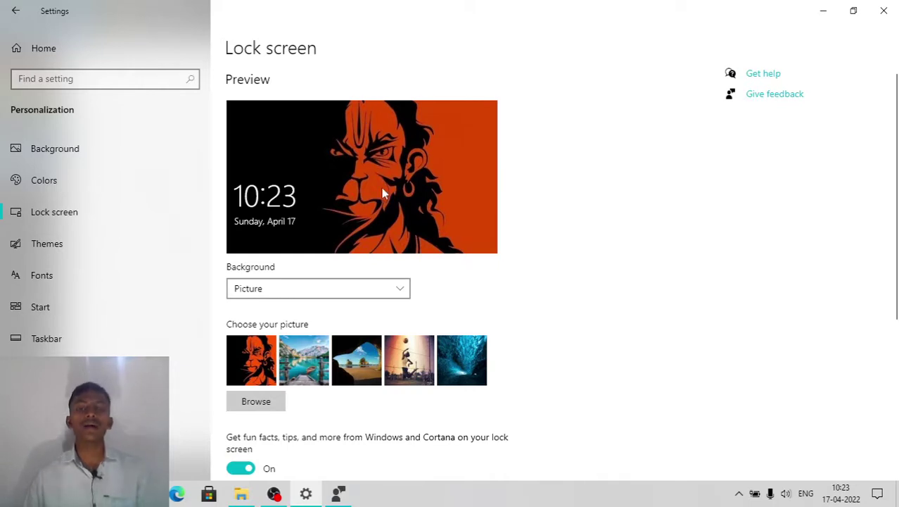
pyautogui.scroll(-4, 386, 191)
pyautogui.scroll(4, 388, 193)
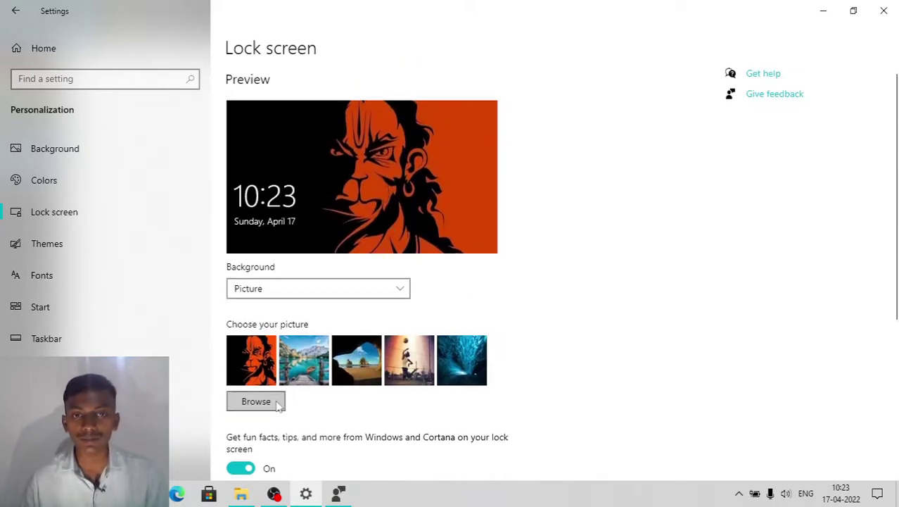
# Open and close the file browser for choosing a lock screen picture, and look at the background types again
pyautogui.click(276, 404)
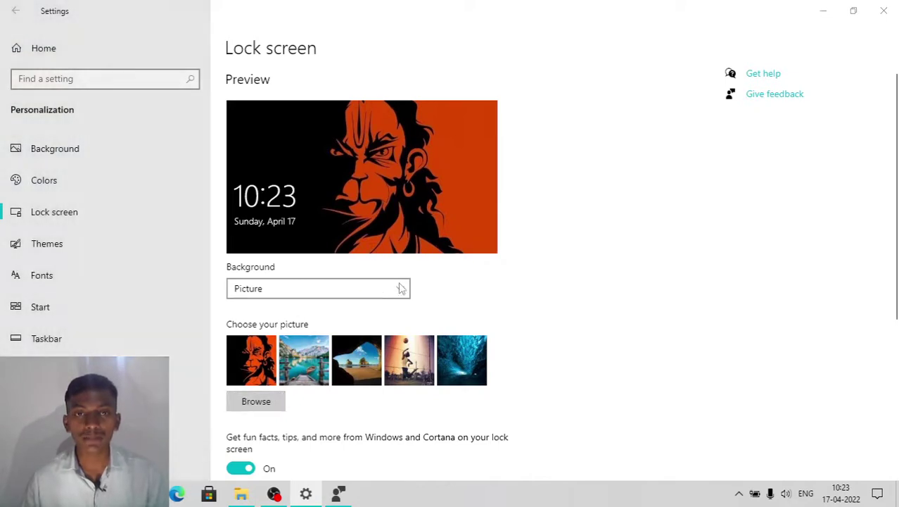
pyautogui.click(434, 10)
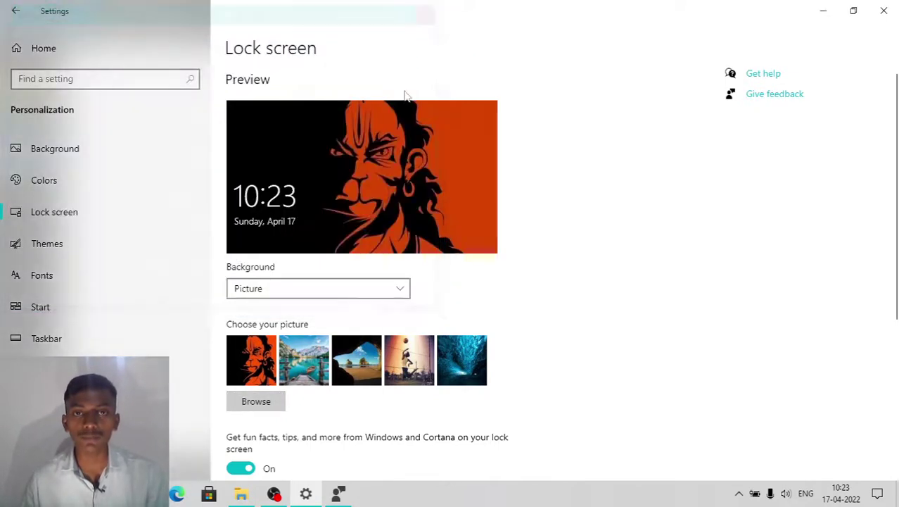
pyautogui.click(401, 290)
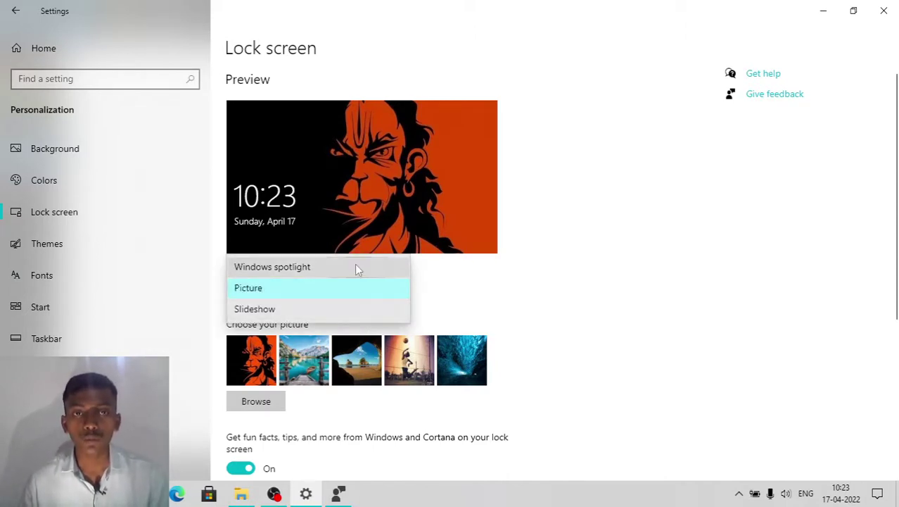
pyautogui.click(468, 293)
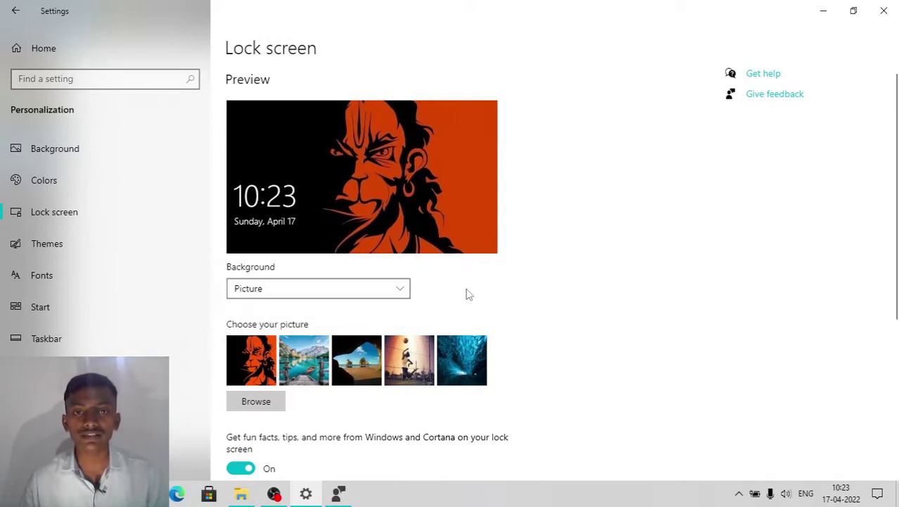
# Open the screen timeout settings and examine the screen turn-off times for battery power and when plugged in
pyautogui.scroll(-4, 391, 321)
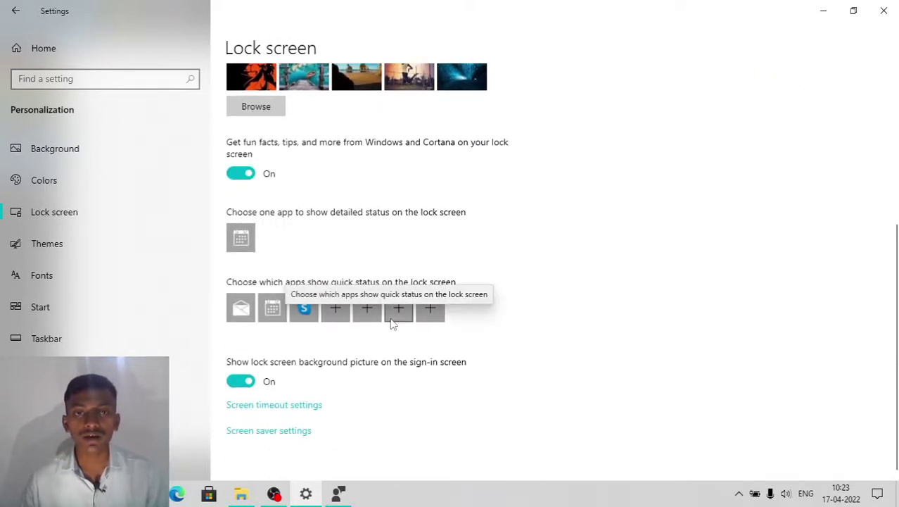
pyautogui.click(283, 412)
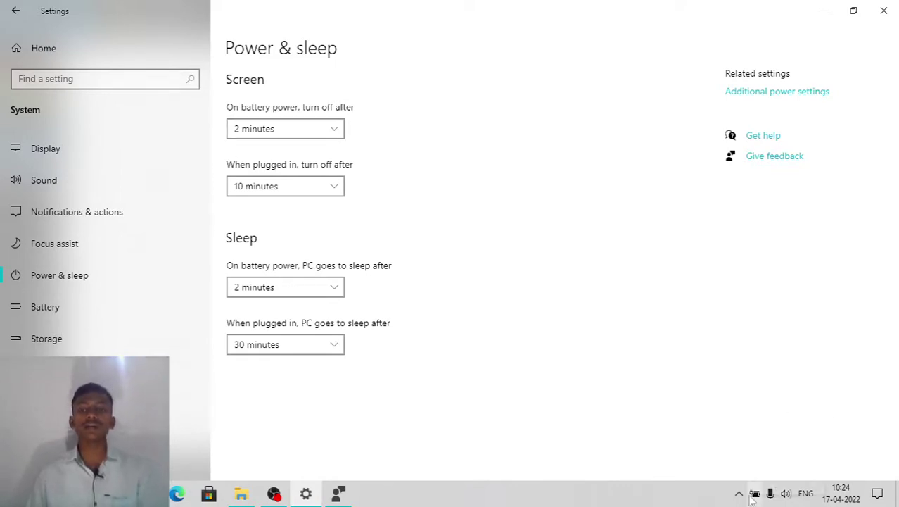
pyautogui.moveTo(751, 497)
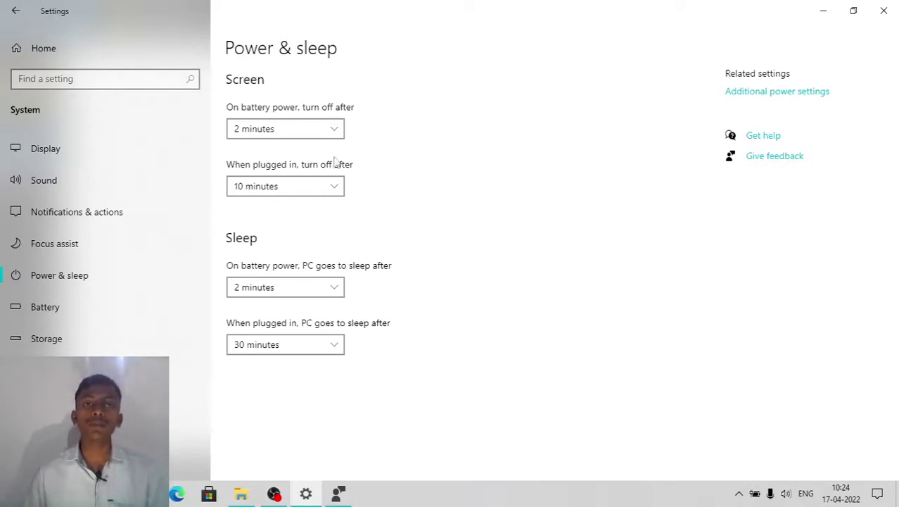
pyautogui.click(336, 134)
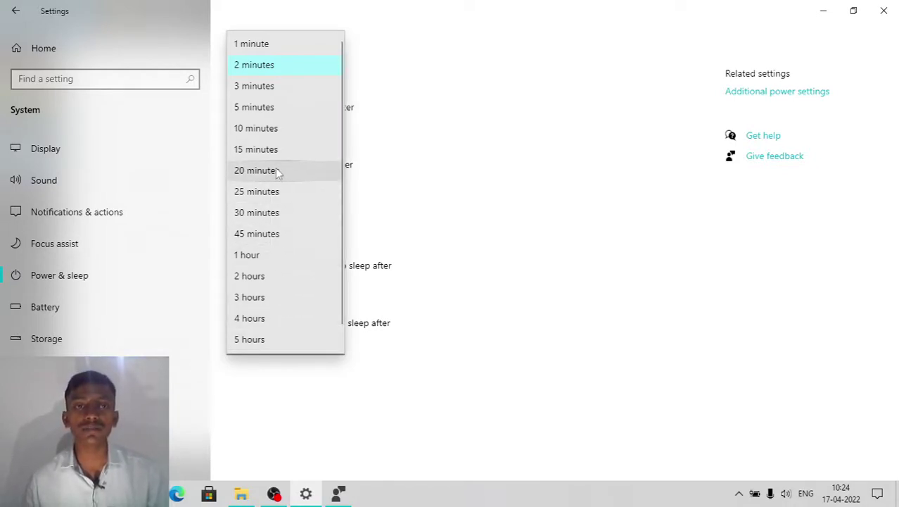
pyautogui.click(405, 78)
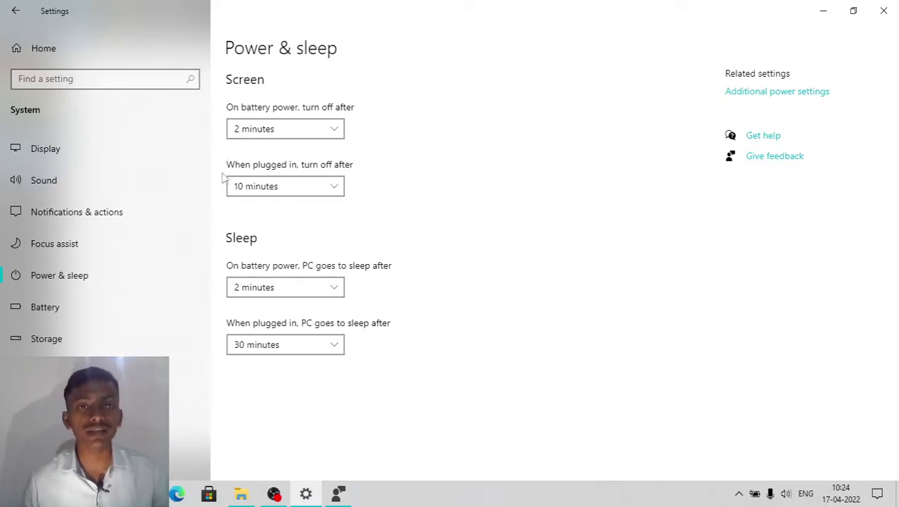
pyautogui.click(339, 186)
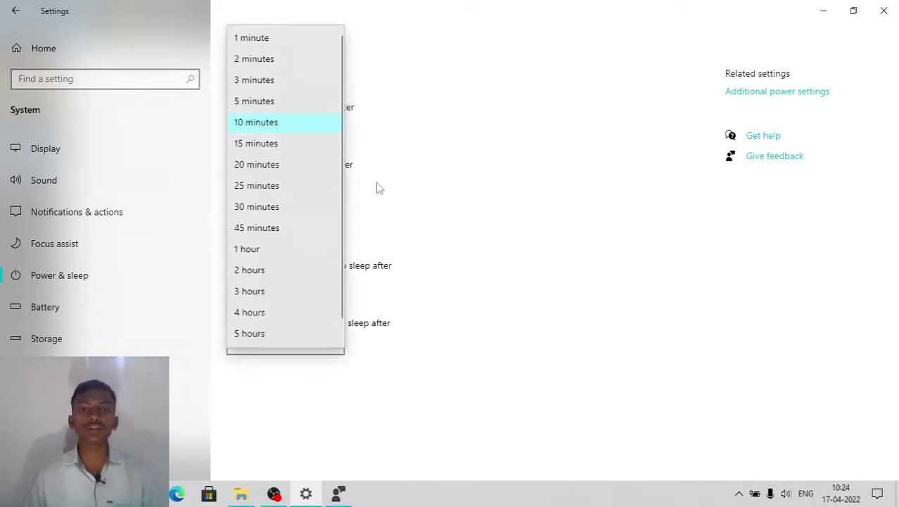
pyautogui.click(377, 187)
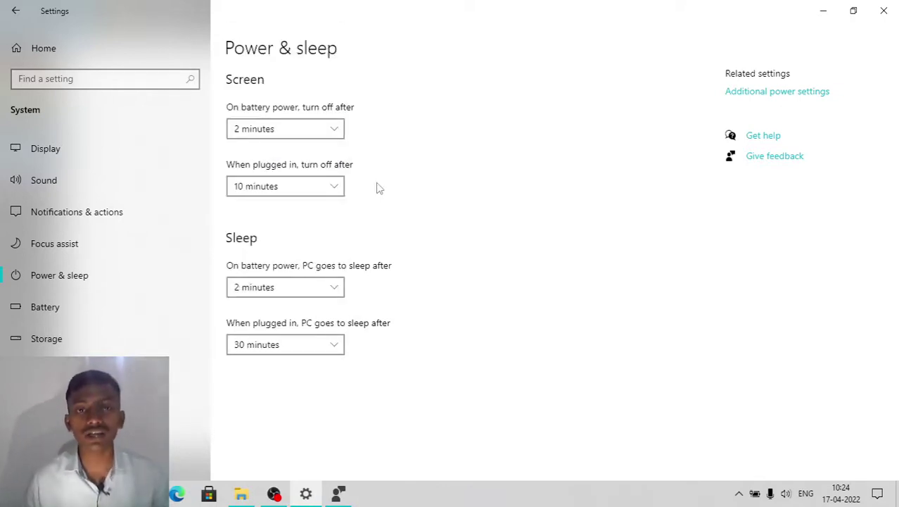
pyautogui.click(339, 184)
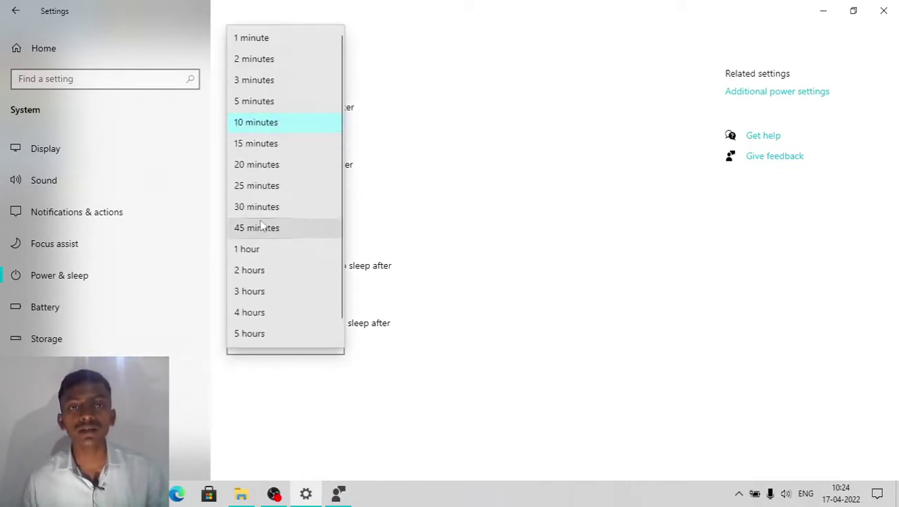
pyautogui.click(415, 200)
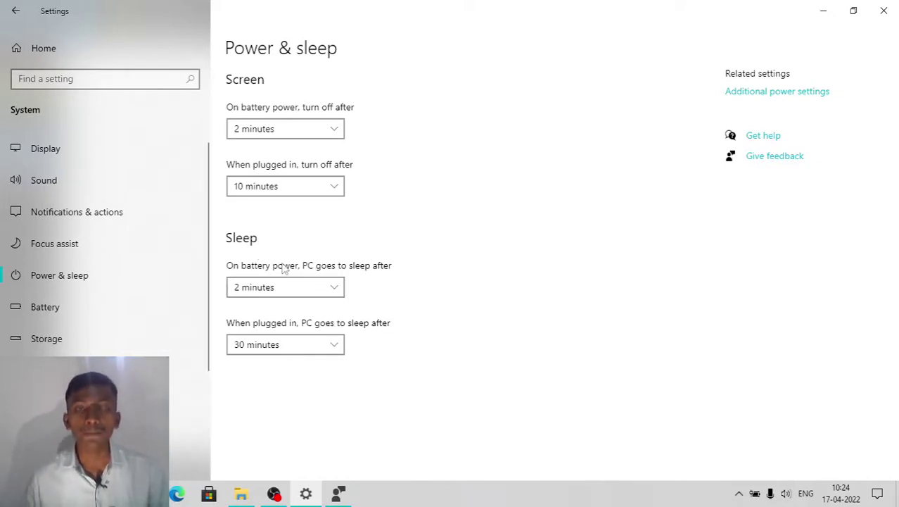
# Try 20 minutes and 45 minutes as the battery-power sleep time, and set it back to 2 minutes
pyautogui.click(338, 287)
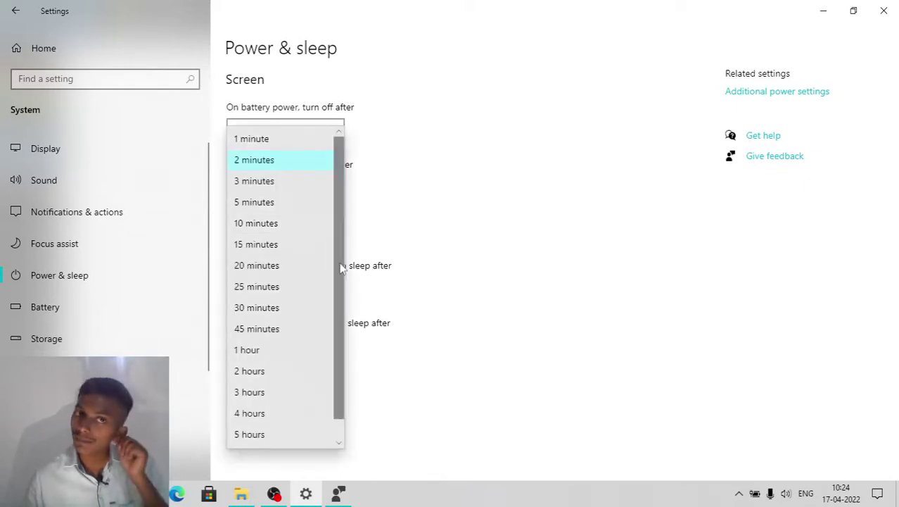
pyautogui.click(394, 254)
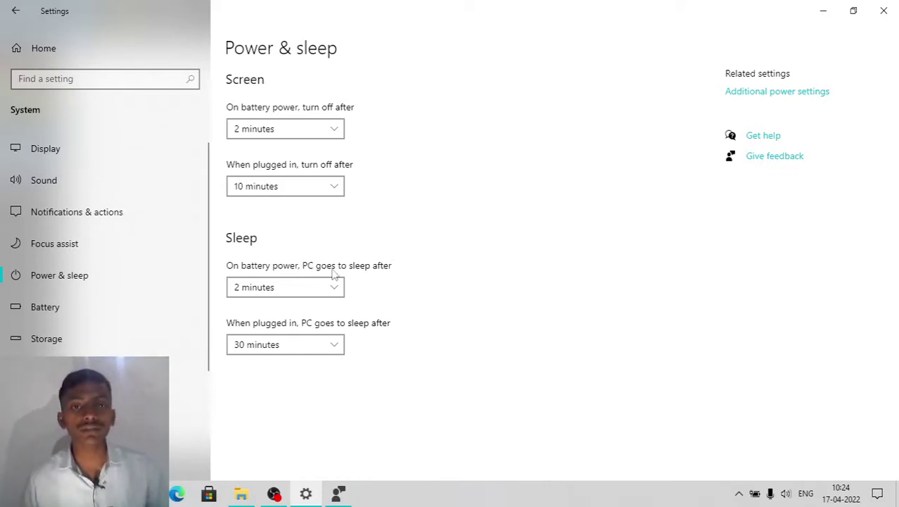
pyautogui.click(278, 287)
pyautogui.click(275, 266)
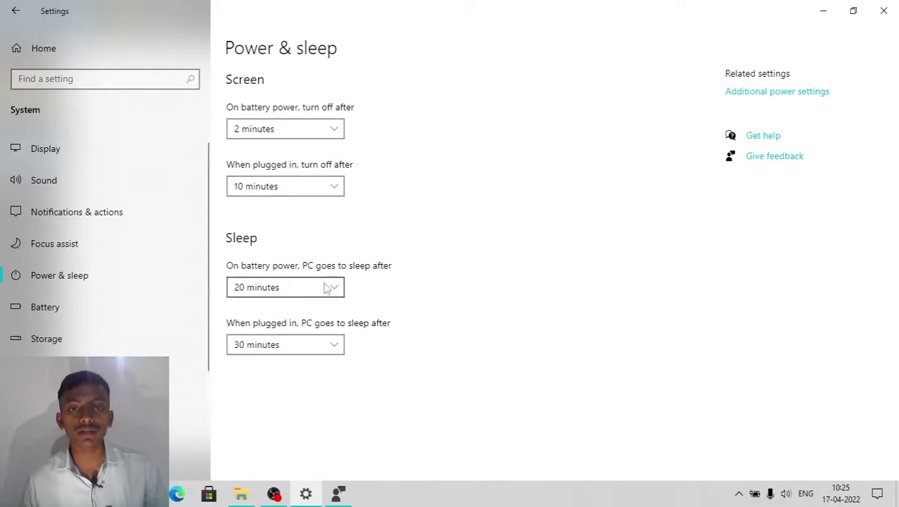
pyautogui.click(325, 287)
pyautogui.click(315, 339)
pyautogui.click(339, 293)
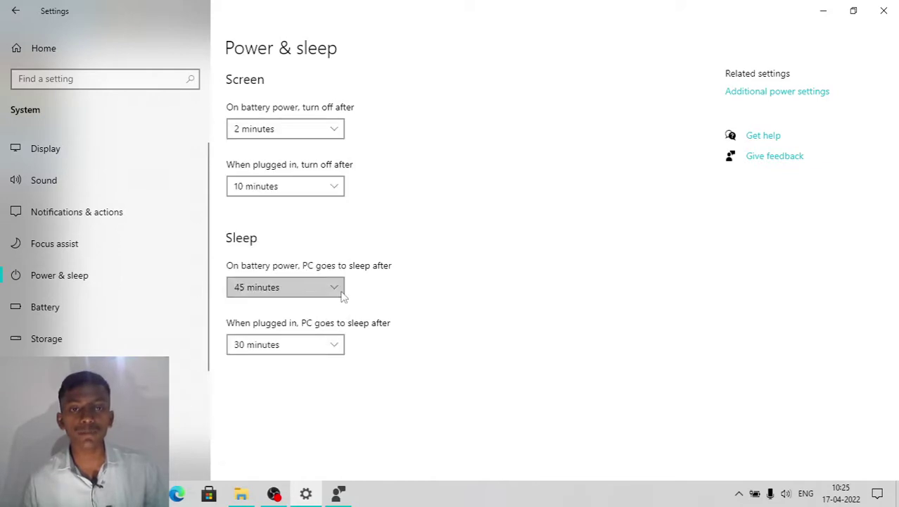
pyautogui.click(308, 123)
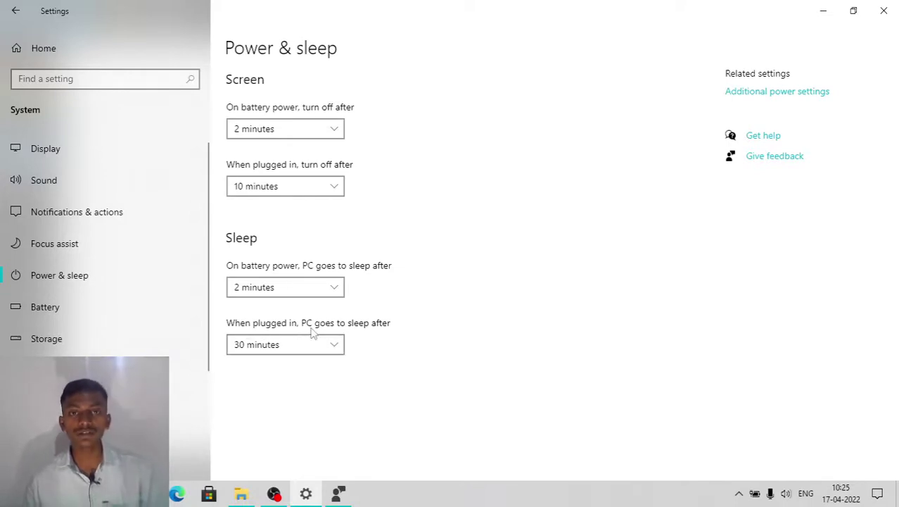
# Look at the plugged-in sleep times and the Battery page, and return to the Lock screen settings
pyautogui.click(335, 343)
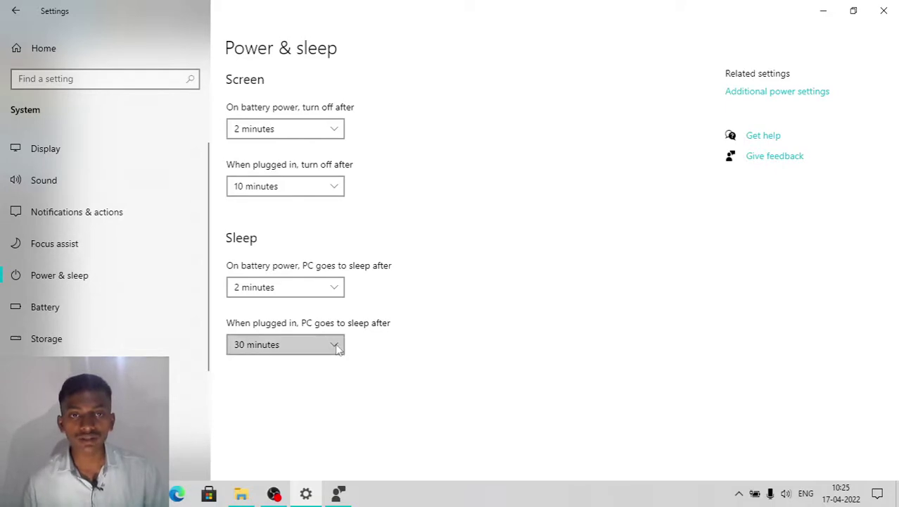
pyautogui.click(403, 274)
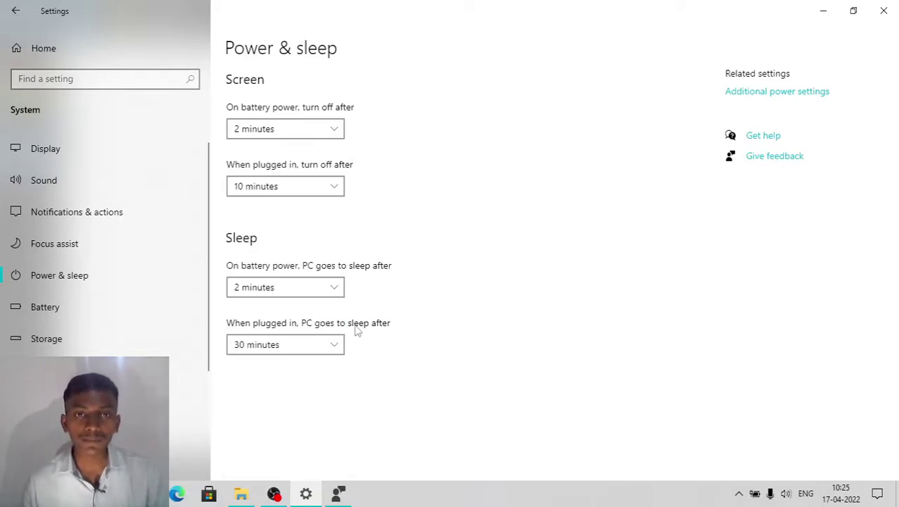
pyautogui.click(339, 344)
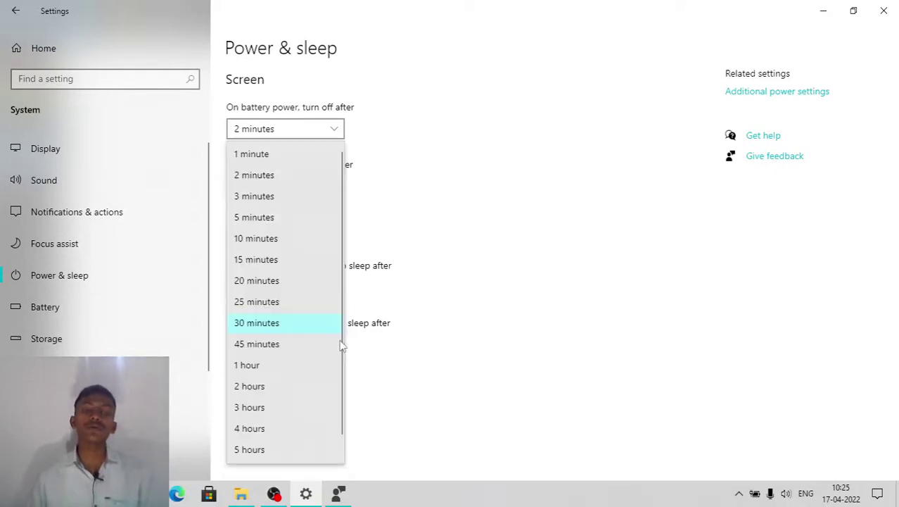
pyautogui.click(294, 325)
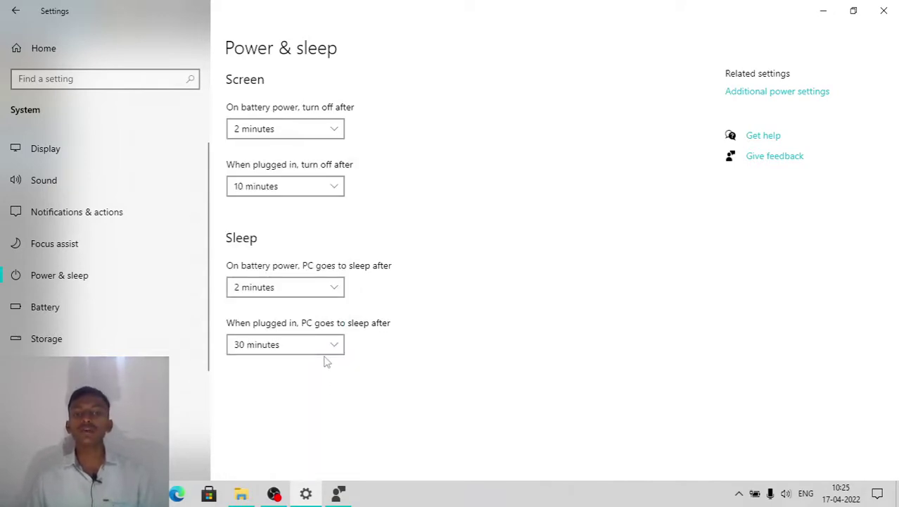
pyautogui.click(325, 346)
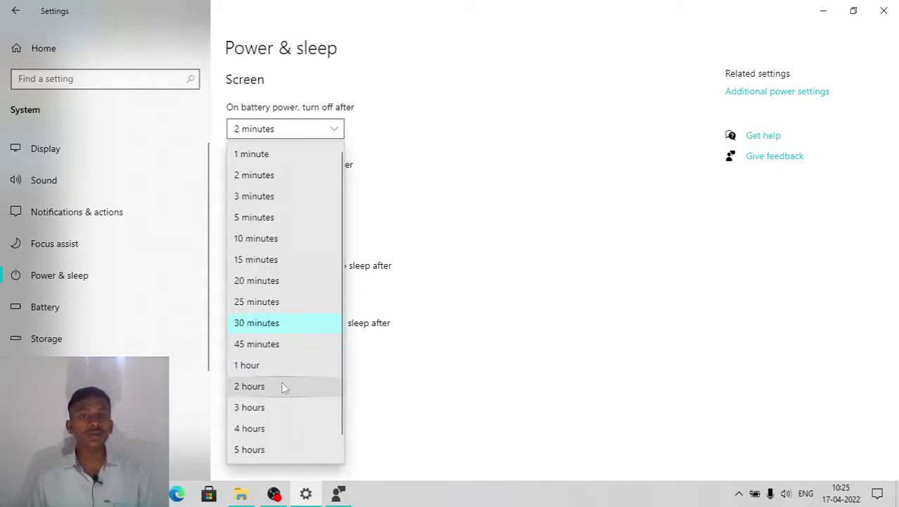
pyautogui.click(443, 319)
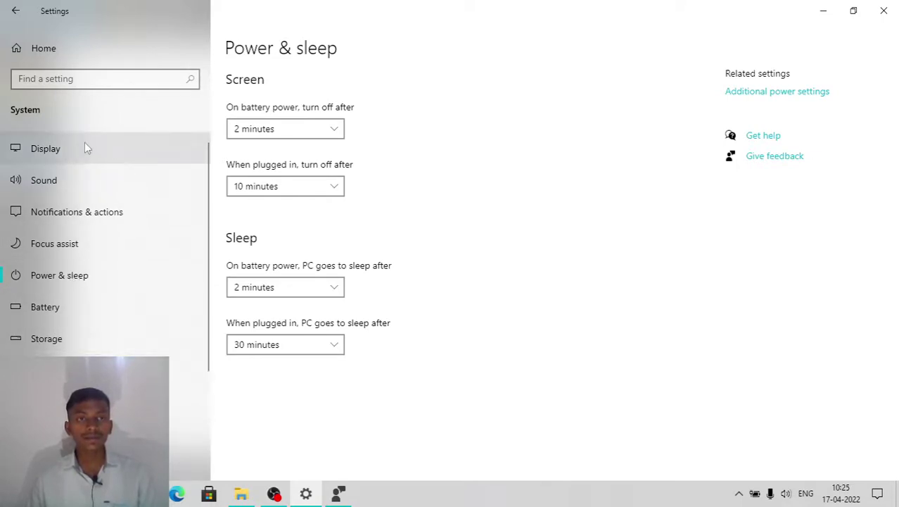
pyautogui.click(55, 290)
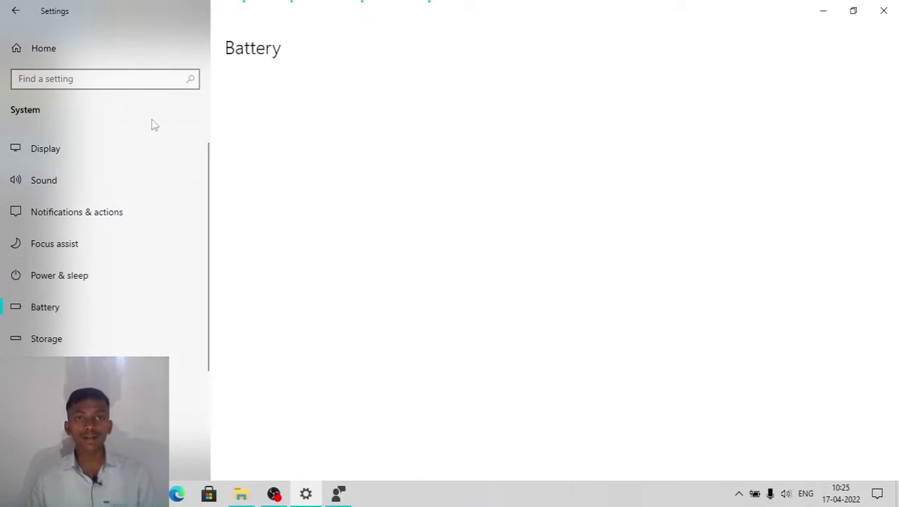
pyautogui.click(16, 11)
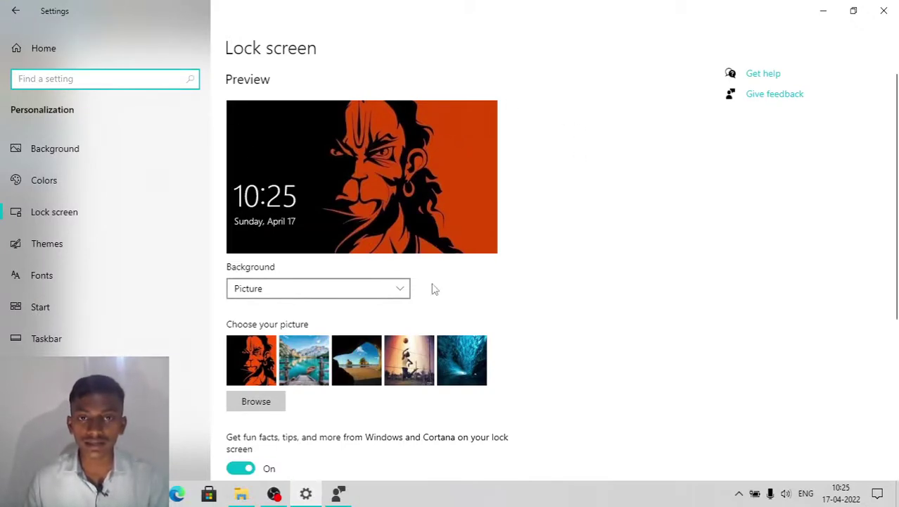
# Restore the Settings window to its smaller size, and close both Settings and Feedback Hub
pyautogui.click(854, 11)
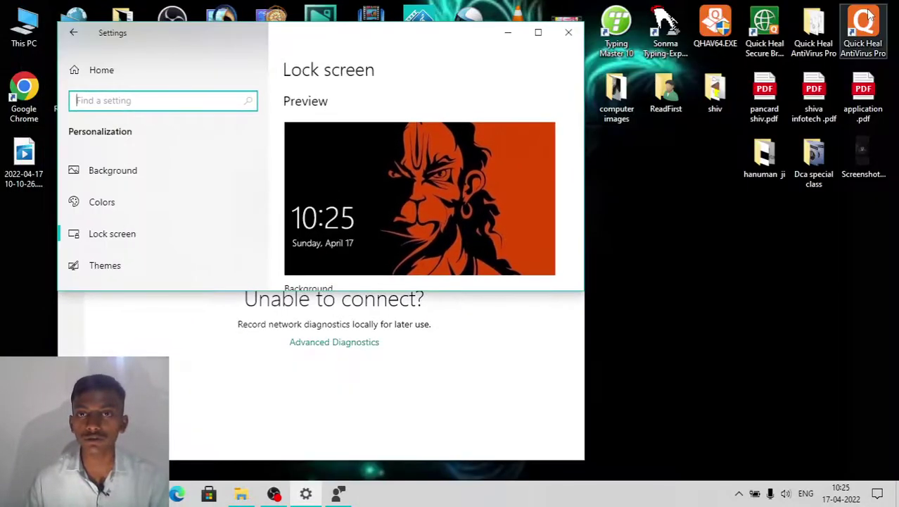
pyautogui.click(570, 34)
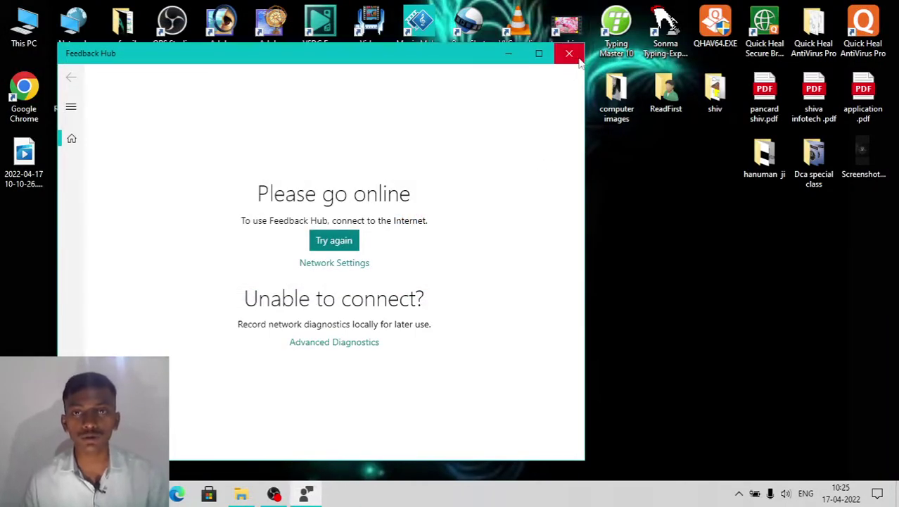
pyautogui.click(568, 53)
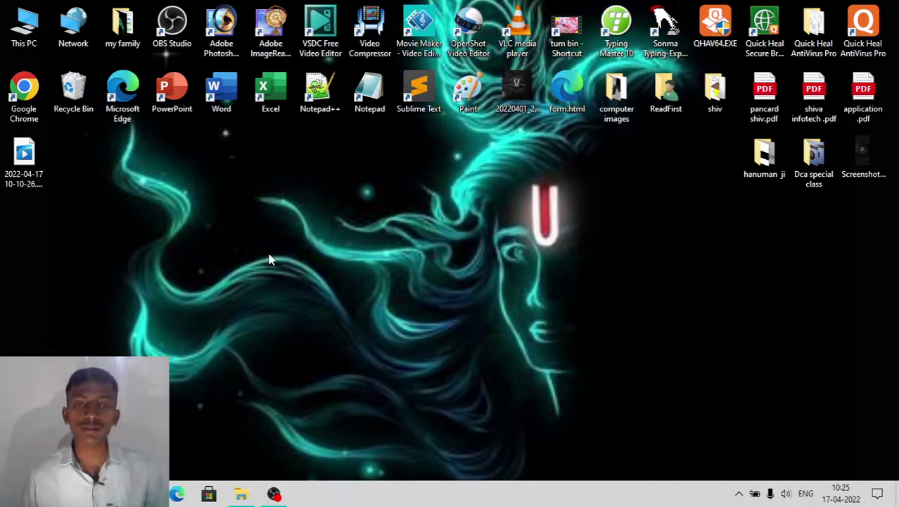
# Look at the taskbar's context options, and refresh the desktop
pyautogui.rightClick(408, 491)
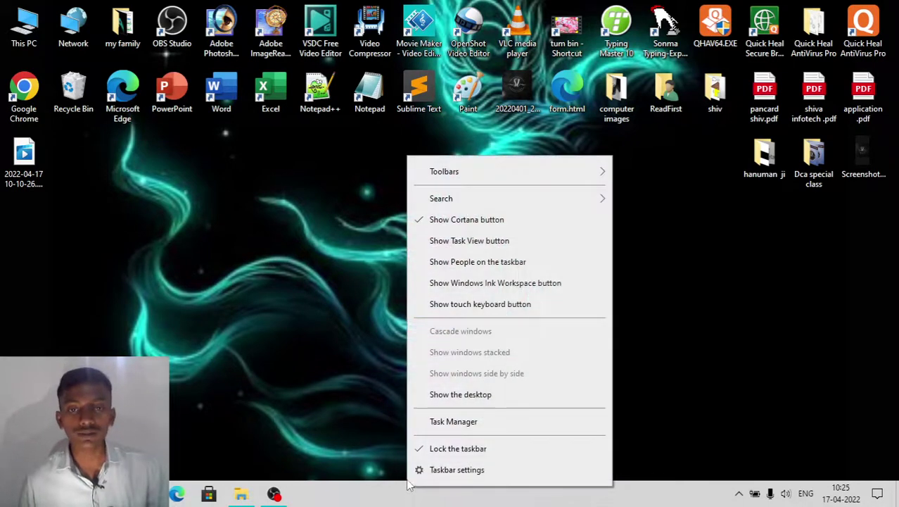
pyautogui.rightClick(342, 412)
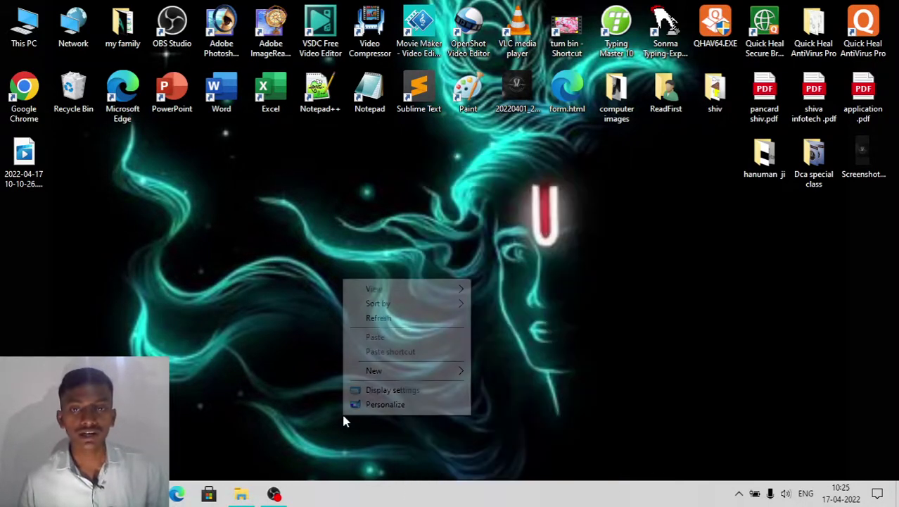
pyautogui.click(398, 319)
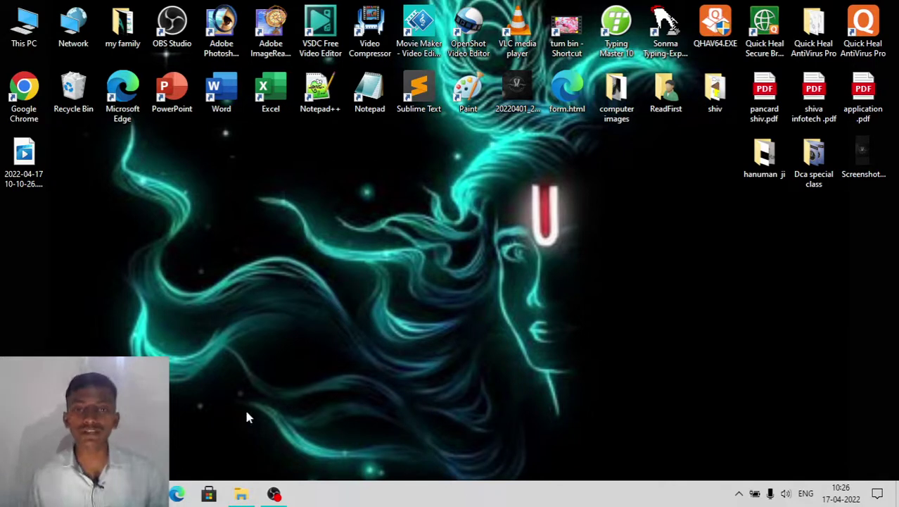
# Open Taskbar settings directly from the taskbar in a maximized window, and close it
pyautogui.rightClick(319, 498)
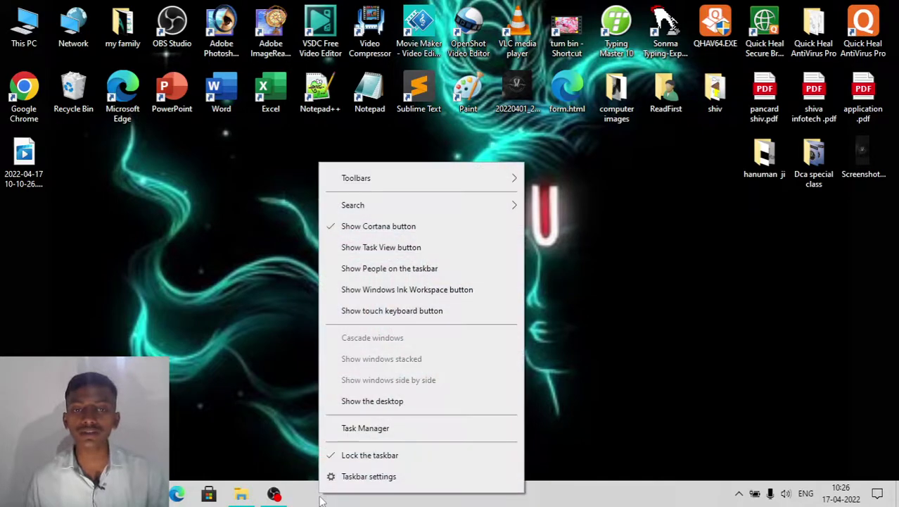
pyautogui.click(356, 477)
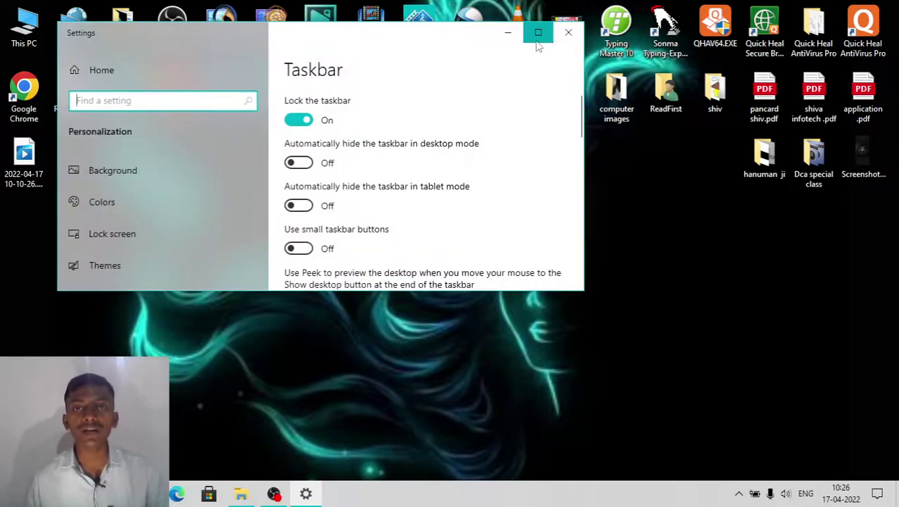
pyautogui.click(538, 32)
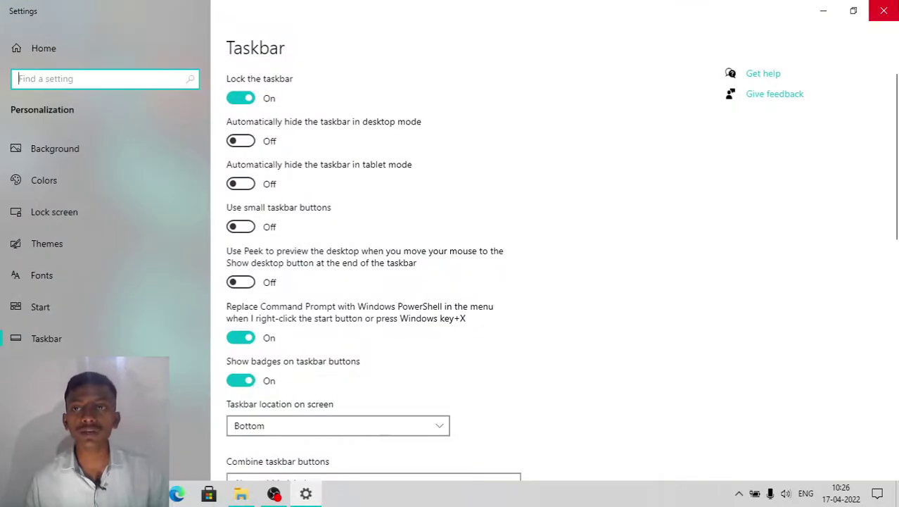
pyautogui.click(884, 11)
# Open the Personalization settings from the desktop and look through the Taskbar page
pyautogui.rightClick(387, 164)
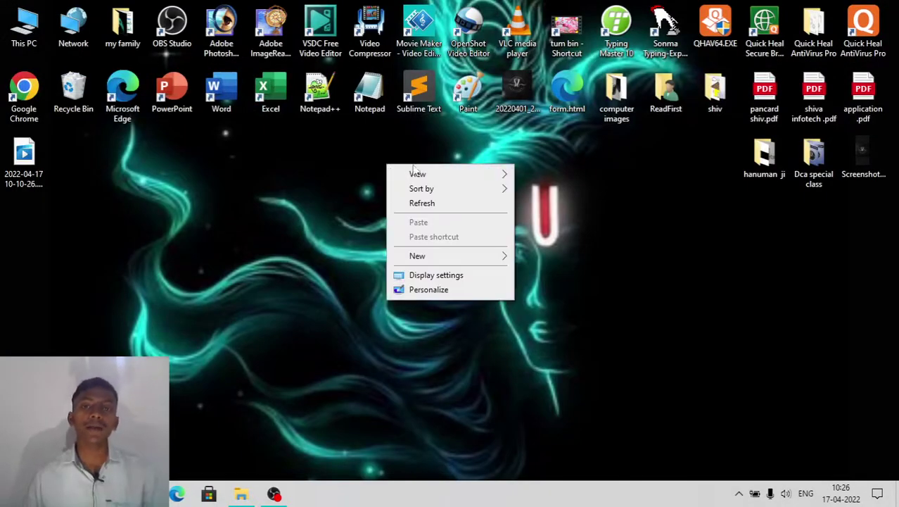
pyautogui.click(265, 136)
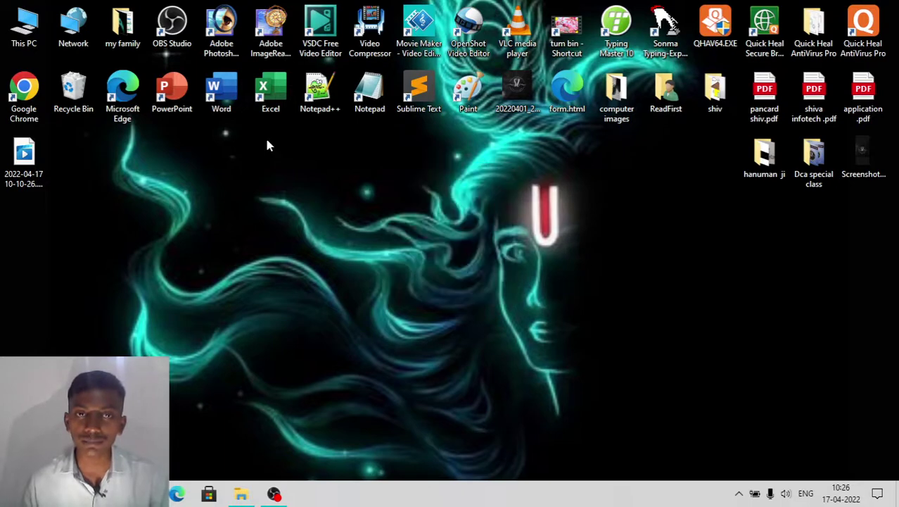
pyautogui.rightClick(266, 138)
pyautogui.click(311, 265)
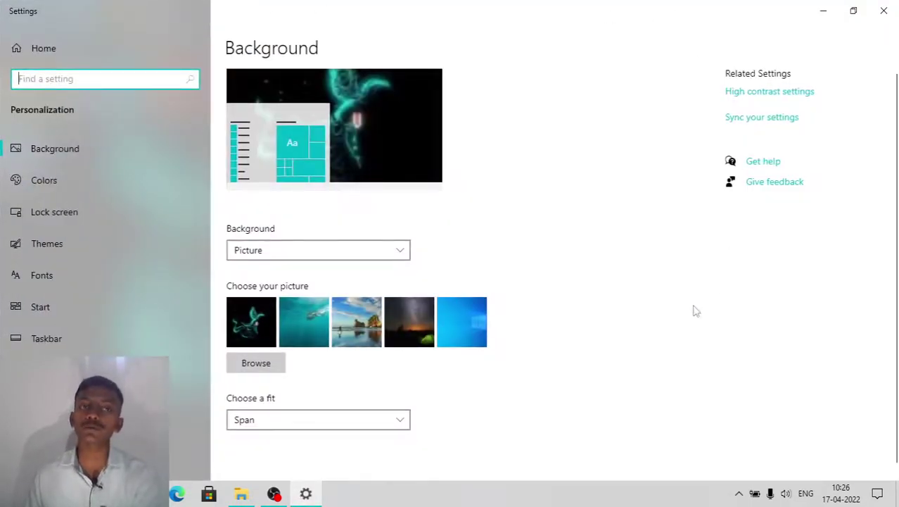
pyautogui.click(39, 335)
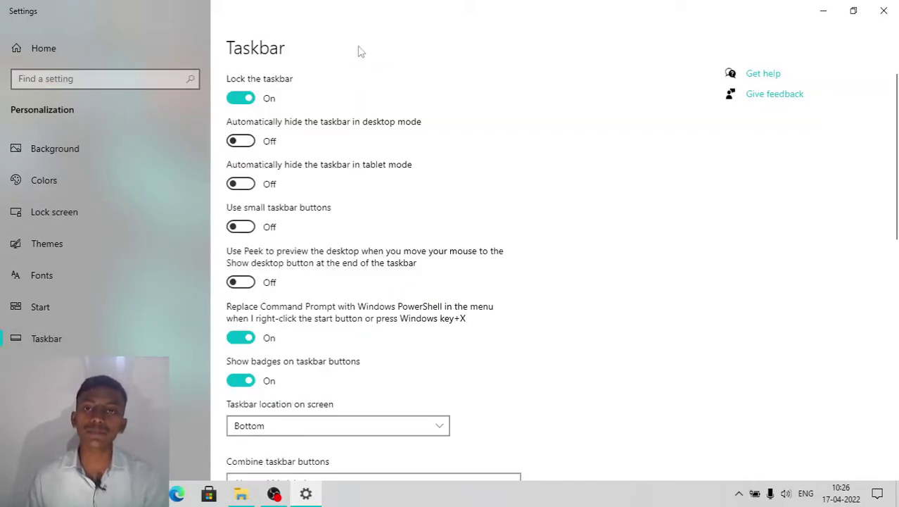
pyautogui.scroll(-8, 515, 356)
pyautogui.scroll(8, 514, 356)
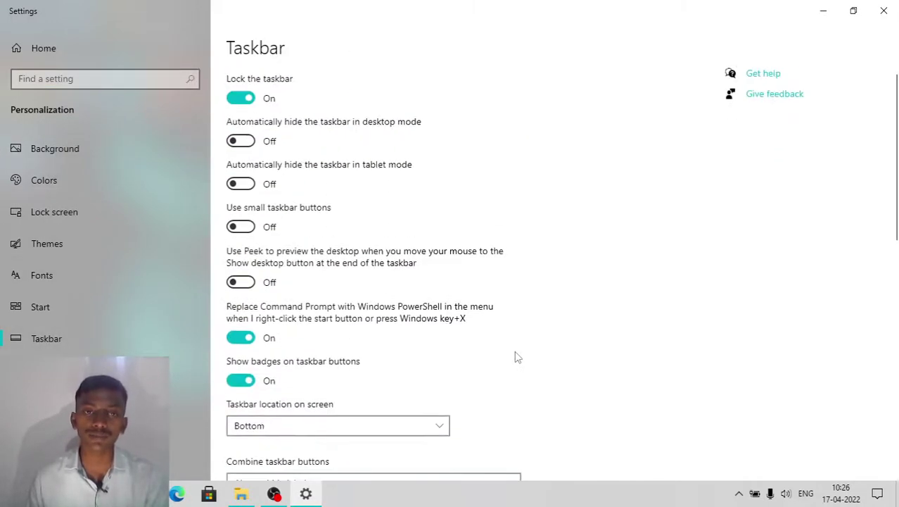
# Check the Taskbar settings entry in the taskbar's context options, and close the Settings window
pyautogui.rightClick(443, 496)
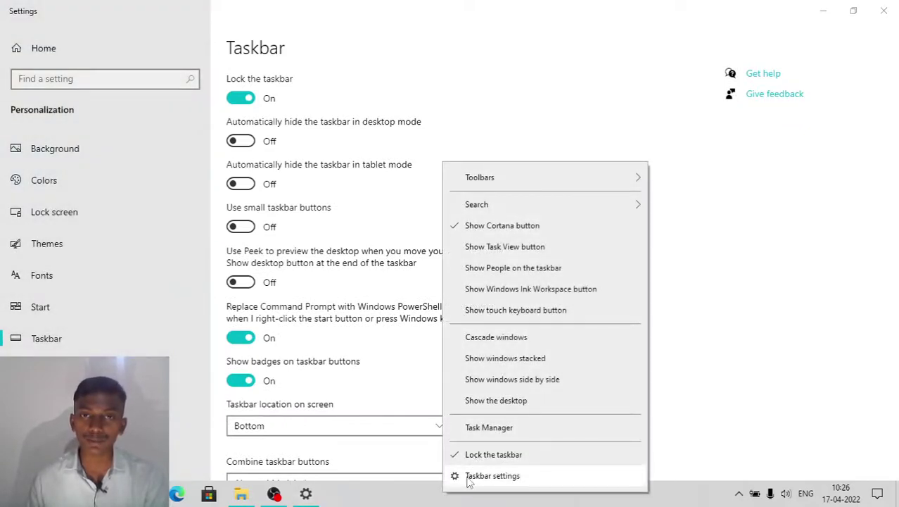
pyautogui.click(395, 478)
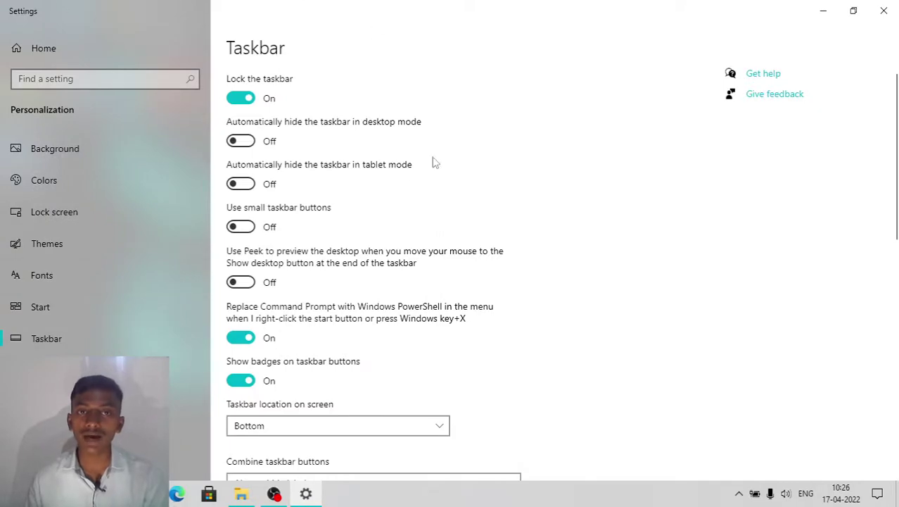
pyautogui.click(881, 10)
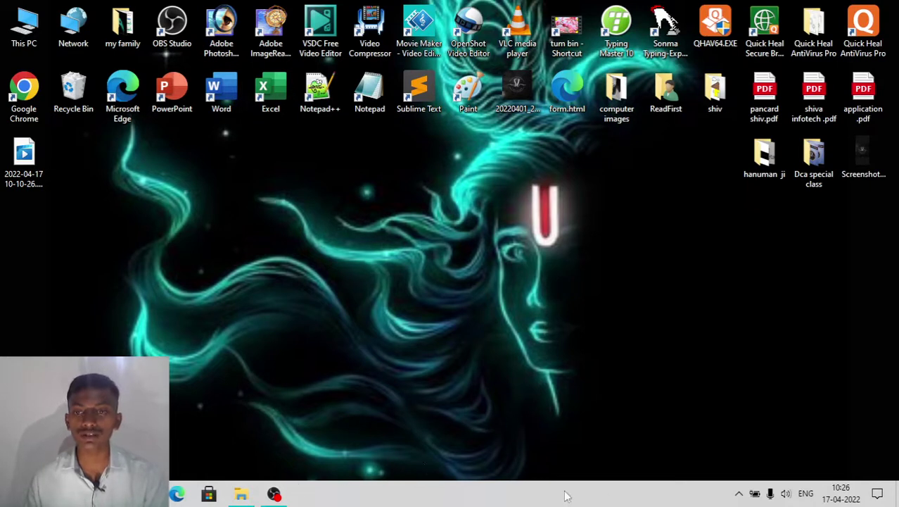
# Show the action center and open All settings from its quick actions
pyautogui.click(866, 492)
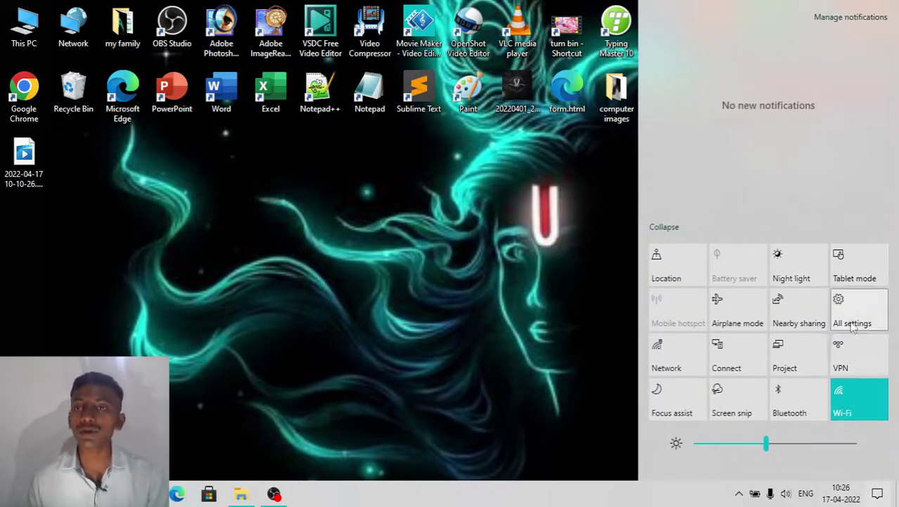
pyautogui.click(877, 493)
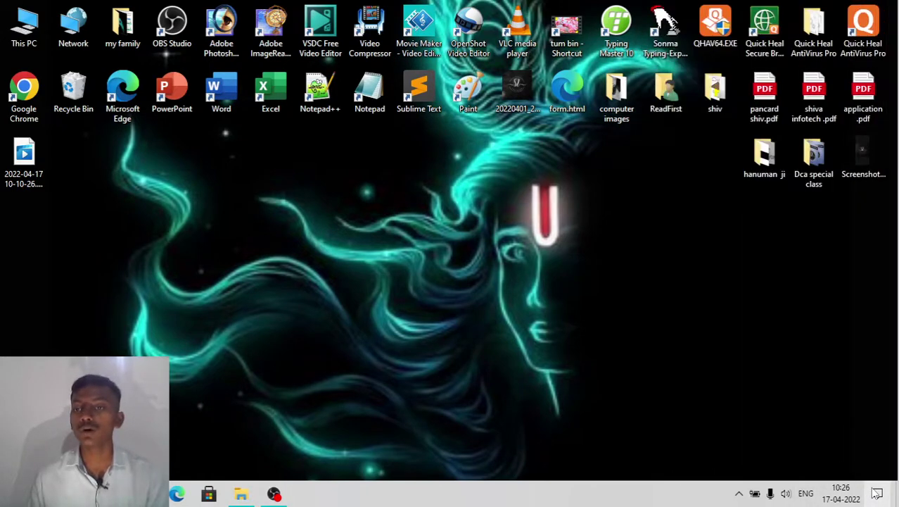
pyautogui.click(877, 493)
pyautogui.click(577, 432)
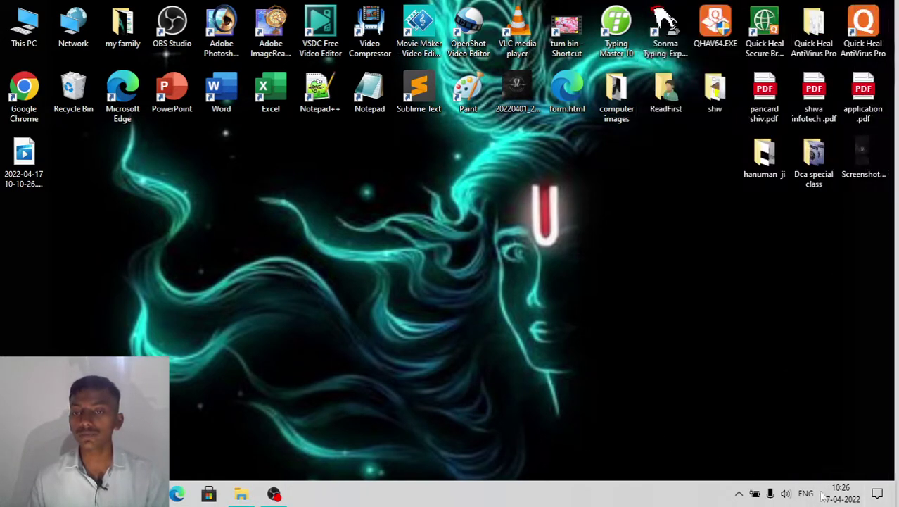
pyautogui.click(877, 493)
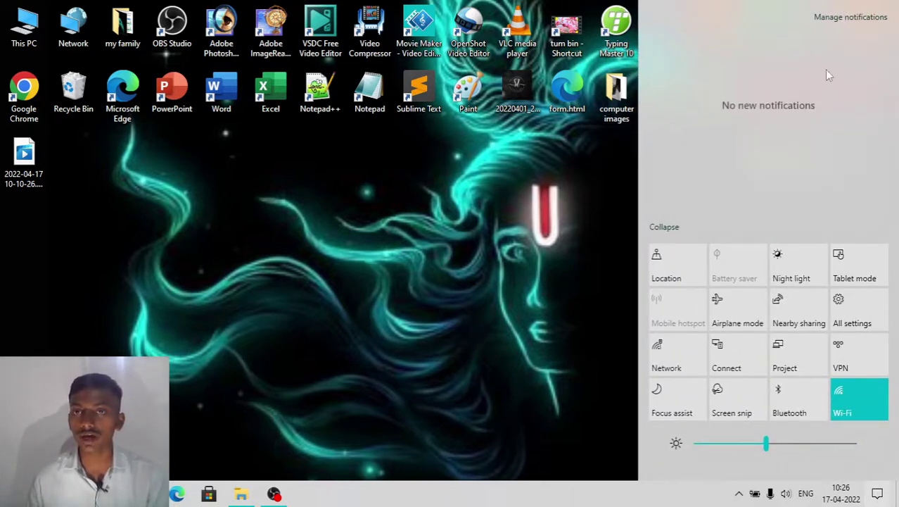
pyautogui.click(850, 315)
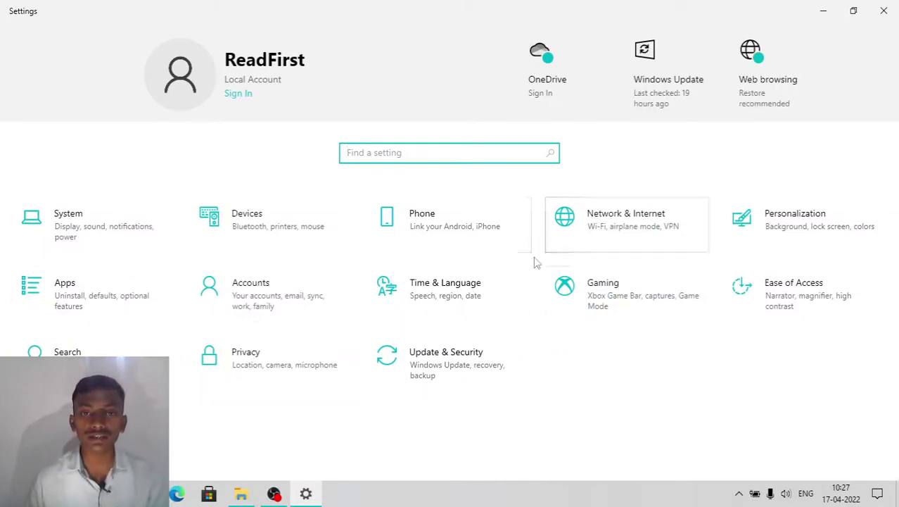
# Open the System settings, look through its categories and the Display page, and close Settings
pyautogui.click(125, 225)
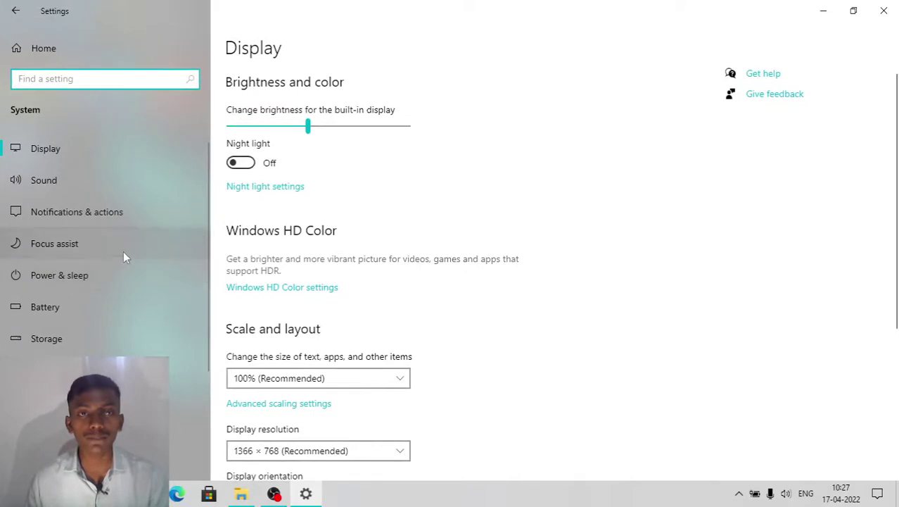
pyautogui.scroll(-3, 149, 250)
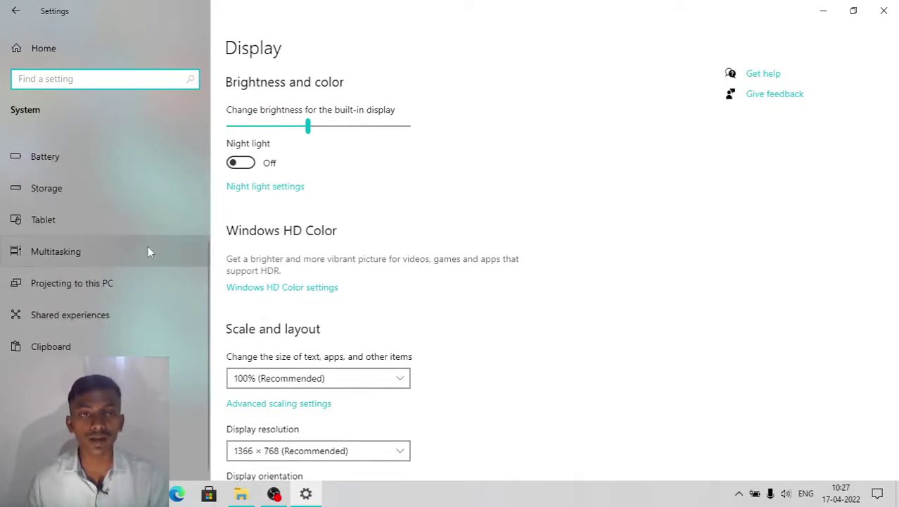
pyautogui.scroll(3, 148, 250)
pyautogui.click(65, 148)
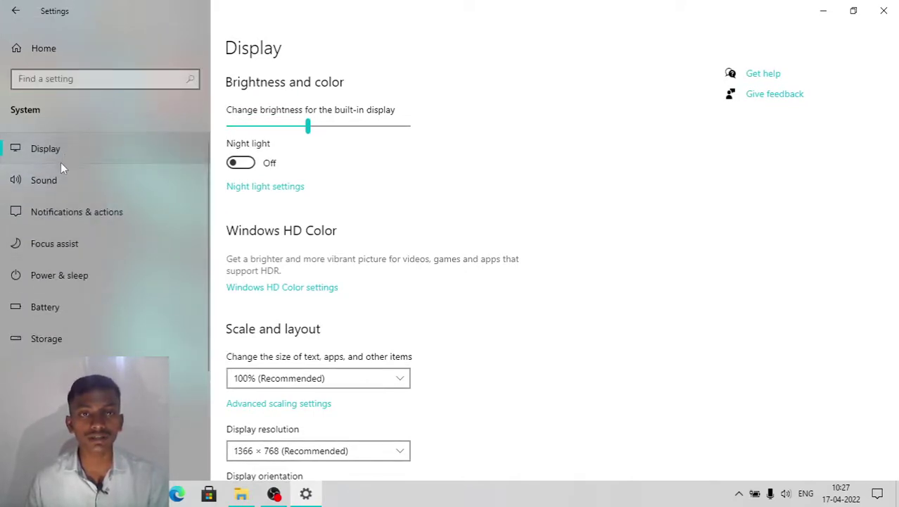
pyautogui.click(884, 10)
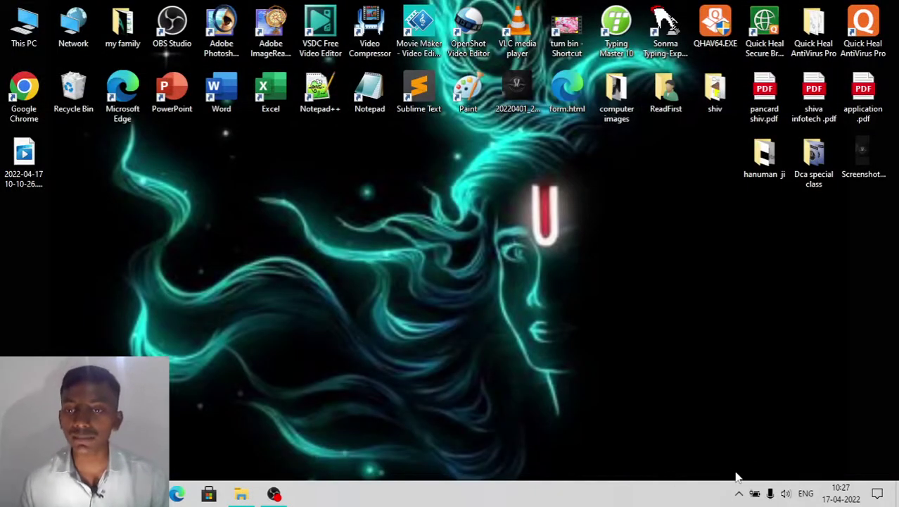
# Open All settings from the action center, search for "task ba", and open the Taskbar settings result
pyautogui.click(878, 493)
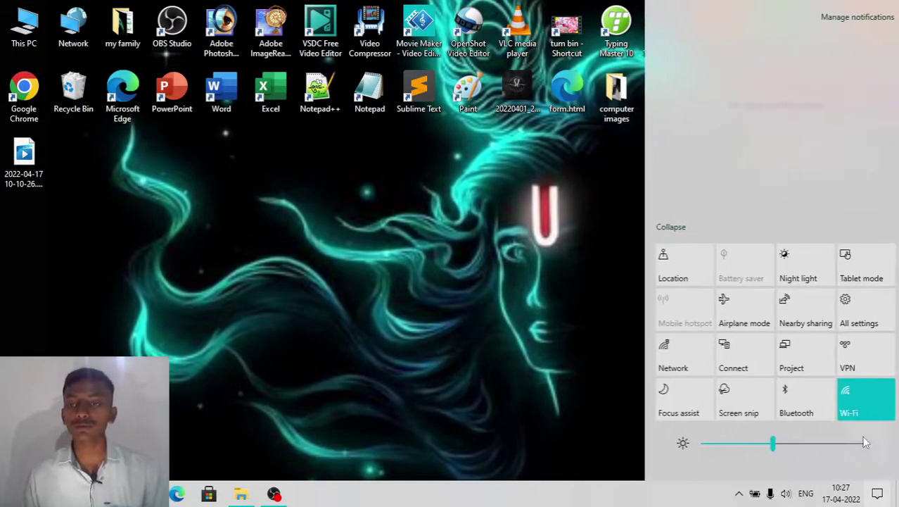
pyautogui.click(846, 312)
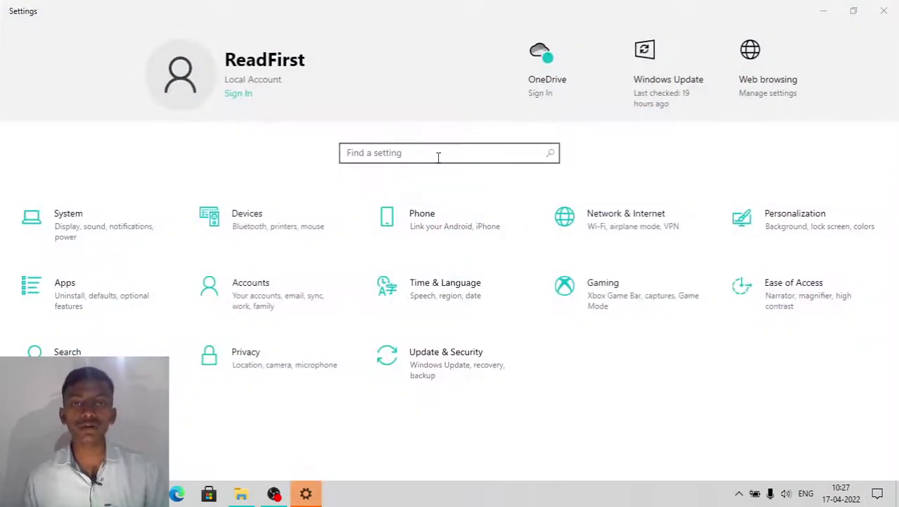
pyautogui.click(437, 153)
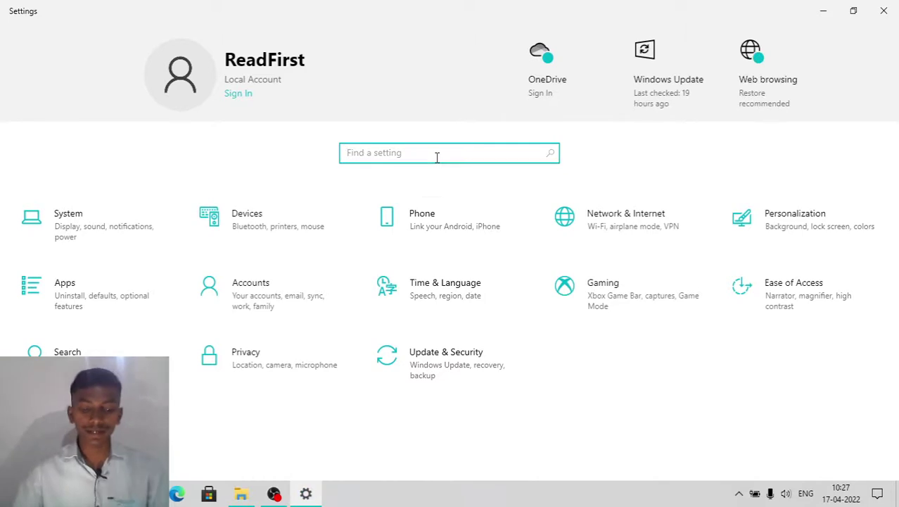
pyautogui.write('tas')
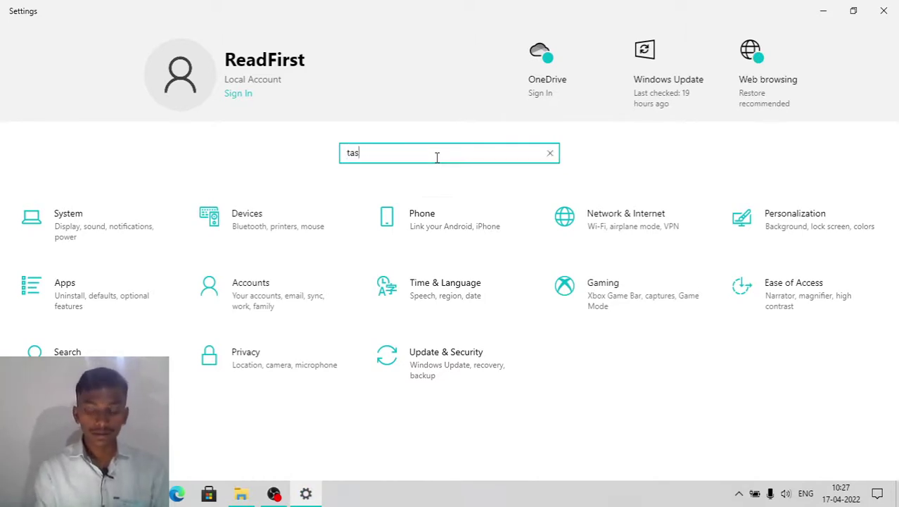
pyautogui.write('k ba')
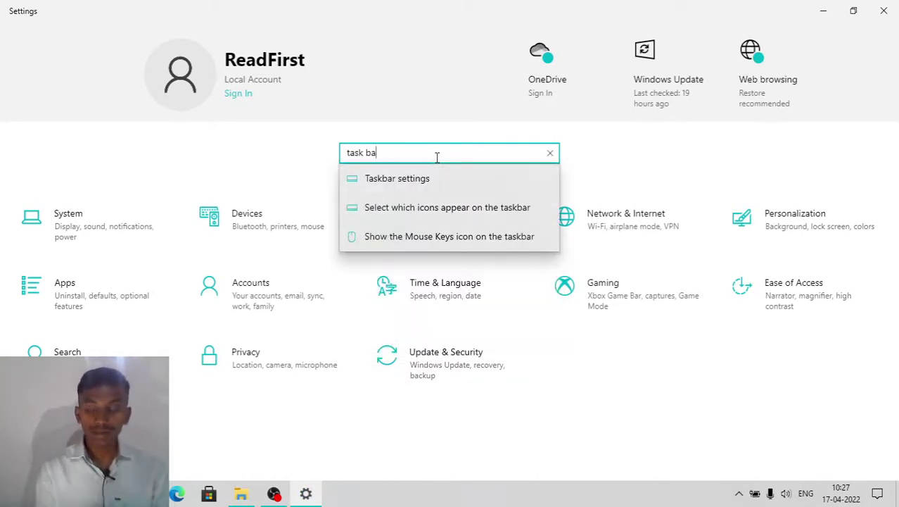
pyautogui.press('Down')
pyautogui.press('Return')
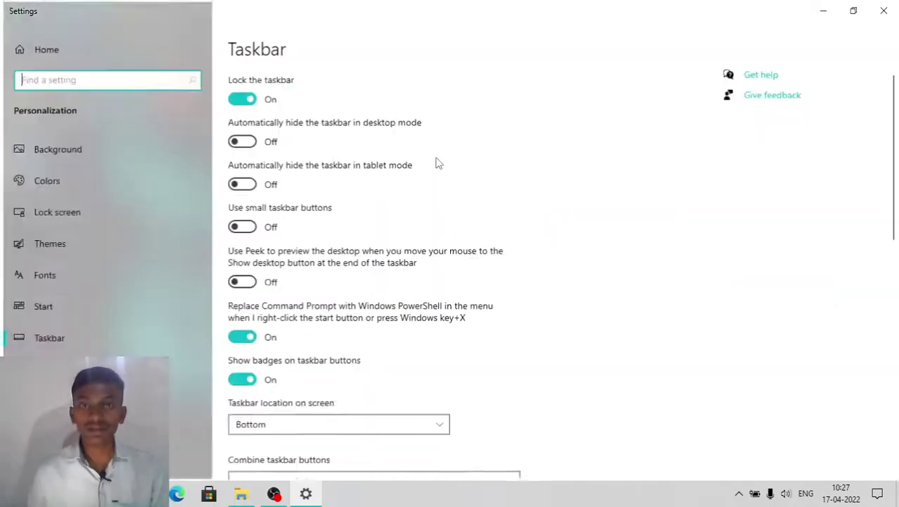
# Look through the options on the Taskbar page, and close Settings
pyautogui.scroll(-10, 434, 161)
pyautogui.scroll(10, 427, 163)
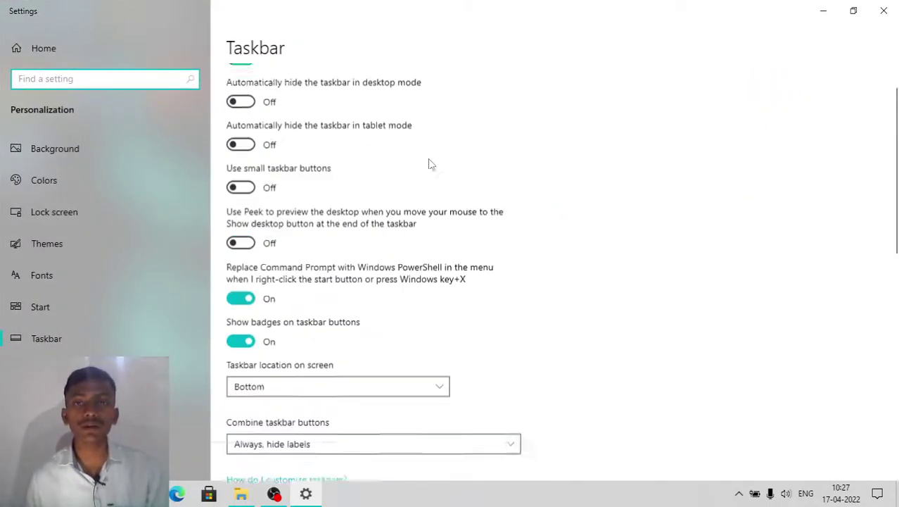
pyautogui.click(883, 11)
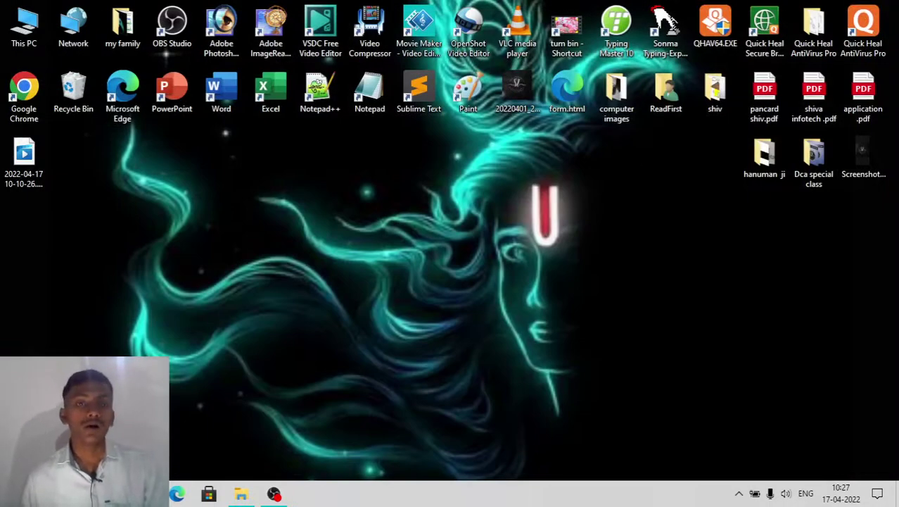
# Switch to OBS, move the Video Capture Device source to the canvas's lower-right corner, and return to the refreshed desktop
pyautogui.click(276, 494)
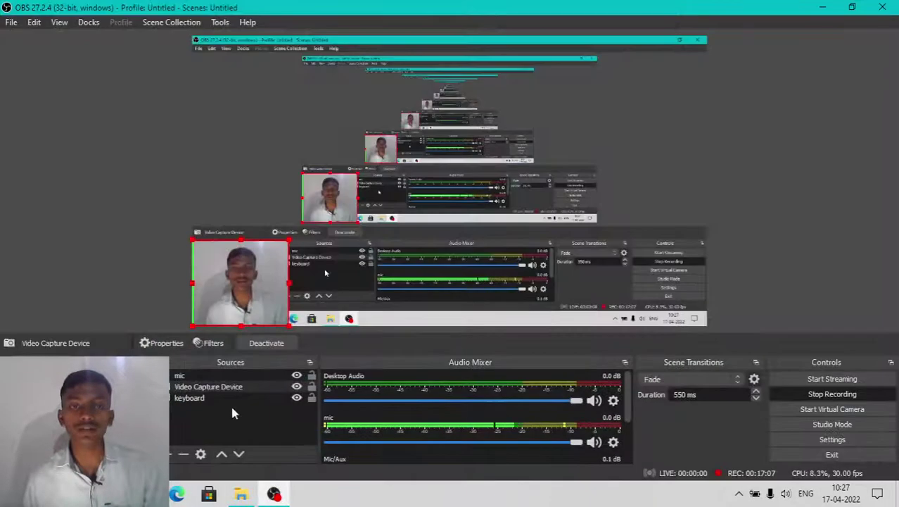
pyautogui.moveTo(288, 296); pyautogui.dragTo(672, 294)
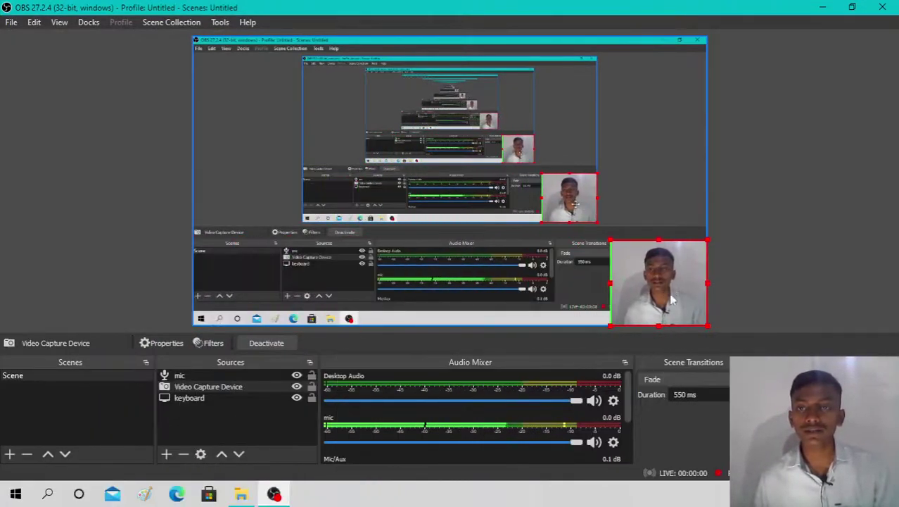
pyautogui.click(827, 14)
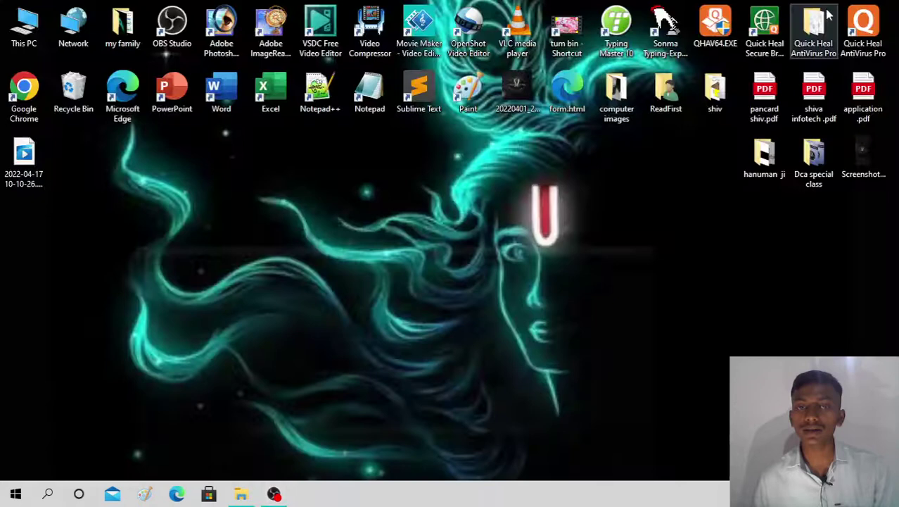
pyautogui.rightClick(338, 278)
pyautogui.click(369, 318)
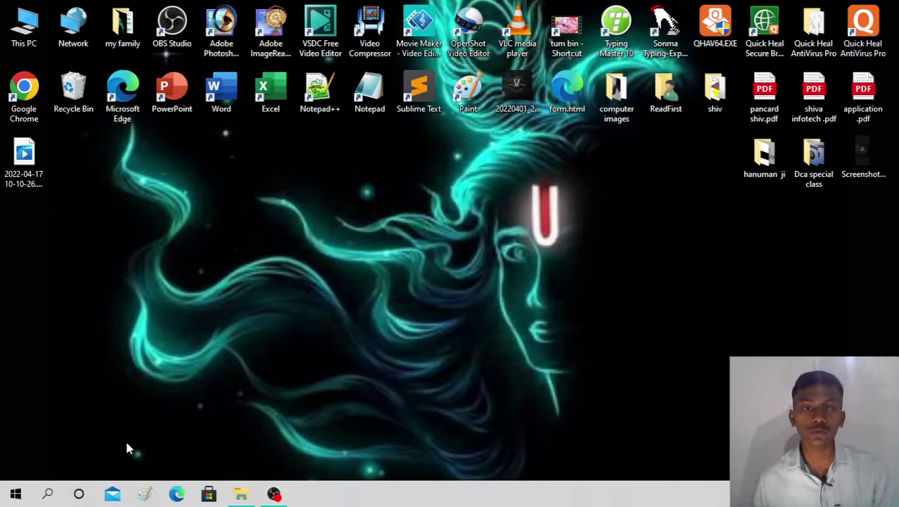
# Search Windows for "setting", open the Settings app from the results, and close it
pyautogui.click(47, 494)
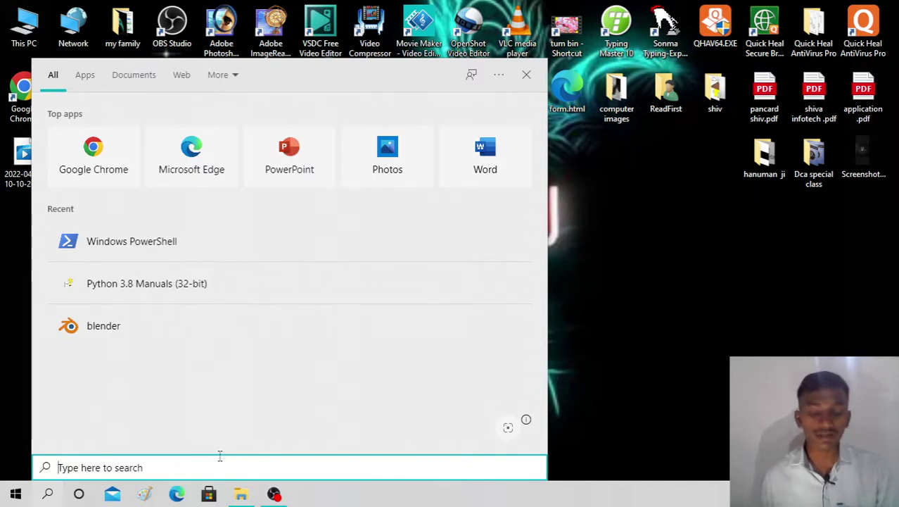
pyautogui.write('set')
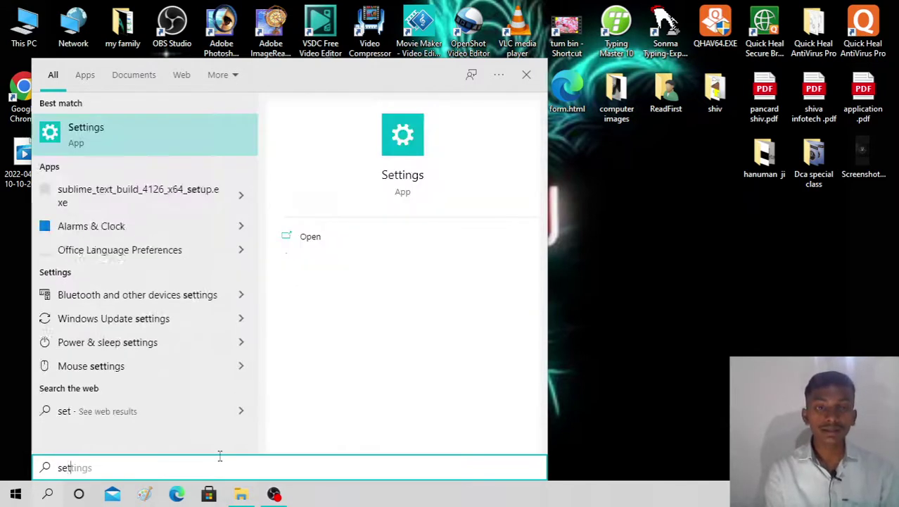
pyautogui.write('ting')
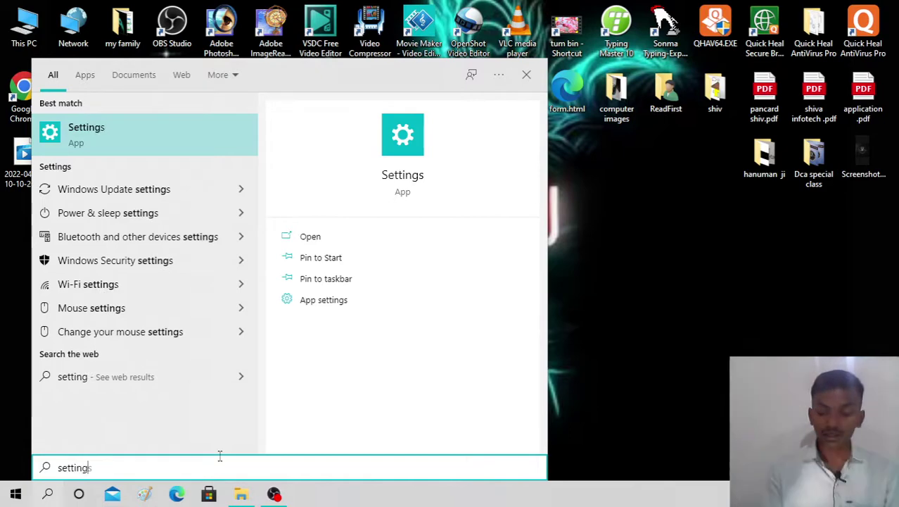
pyautogui.press('Return')
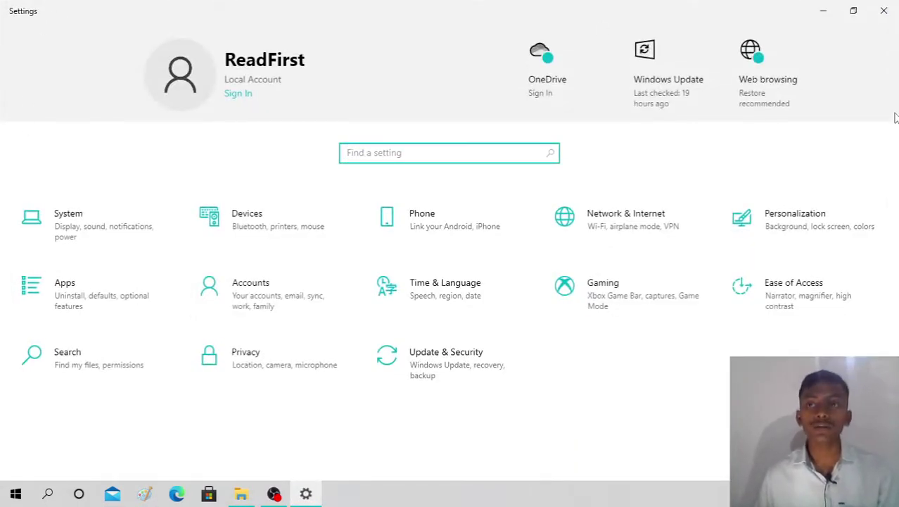
pyautogui.click(884, 11)
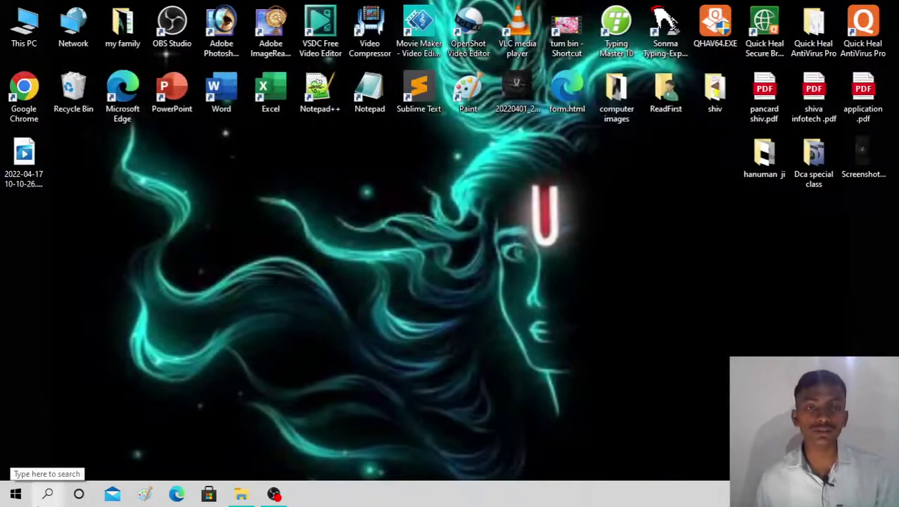
# Search Windows for "task" and go through the taskbar-related results as far as Turn system icons on or off
pyautogui.click(38, 498)
pyautogui.write('ta')
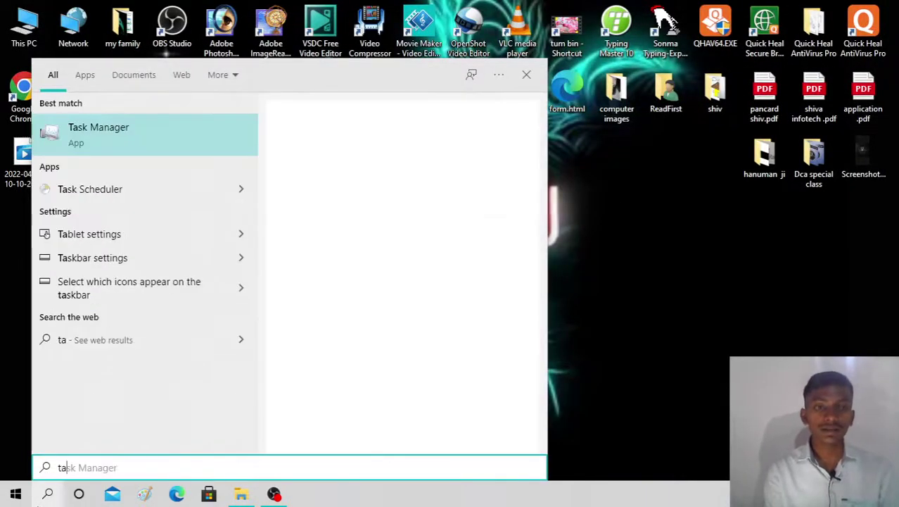
pyautogui.write('sk')
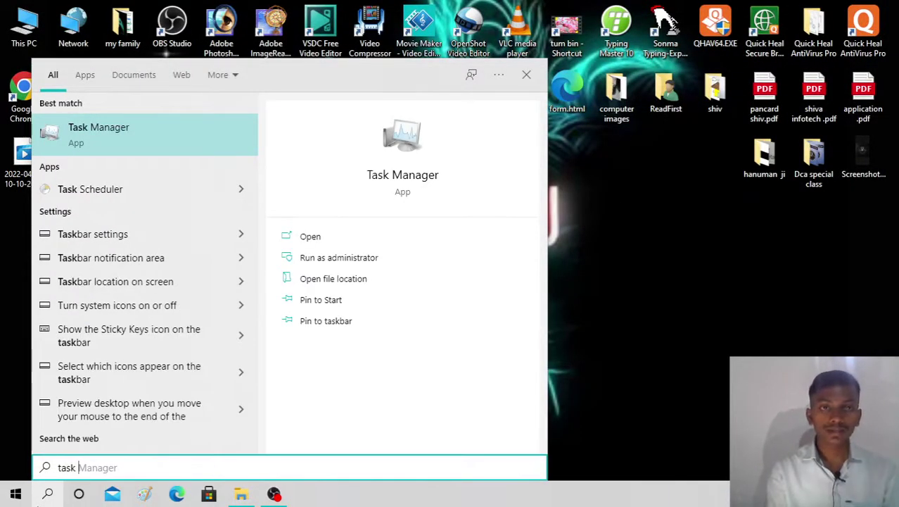
pyautogui.press('Down')
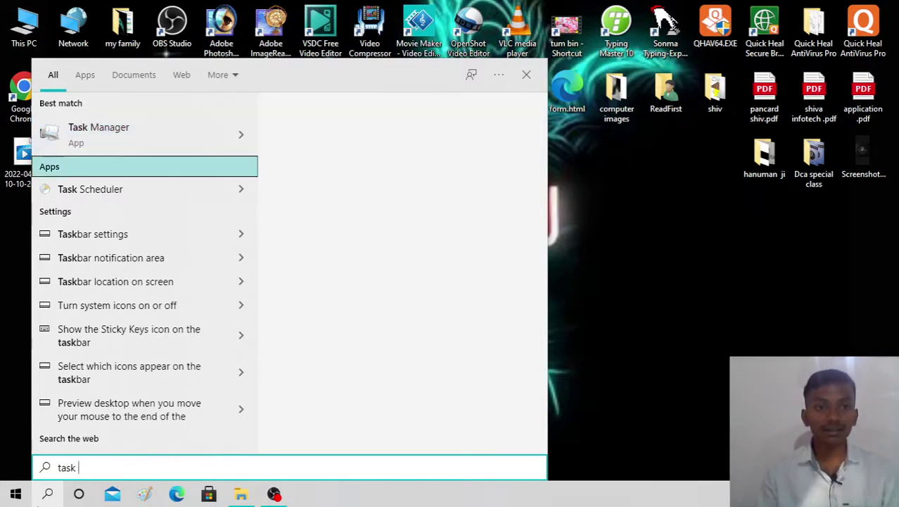
pyautogui.press('Down')
pyautogui.press('Down')
pyautogui.press('Down')
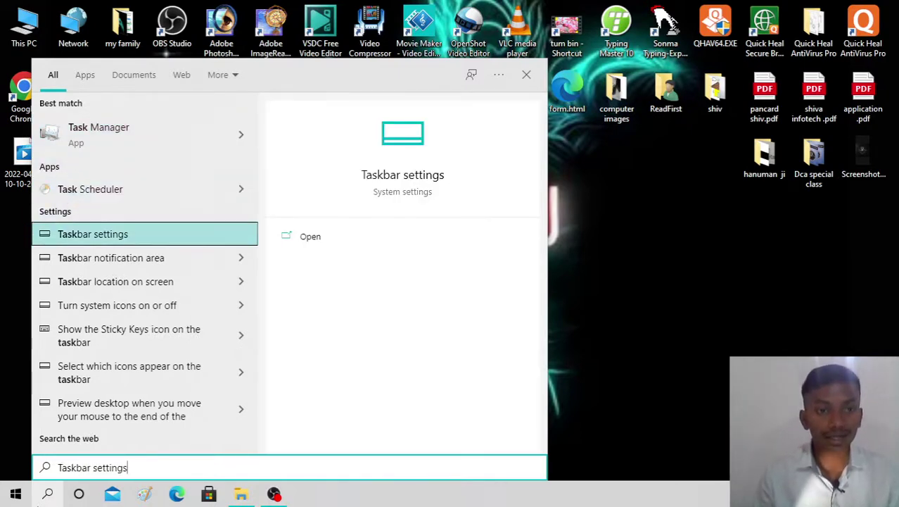
pyautogui.press('Down')
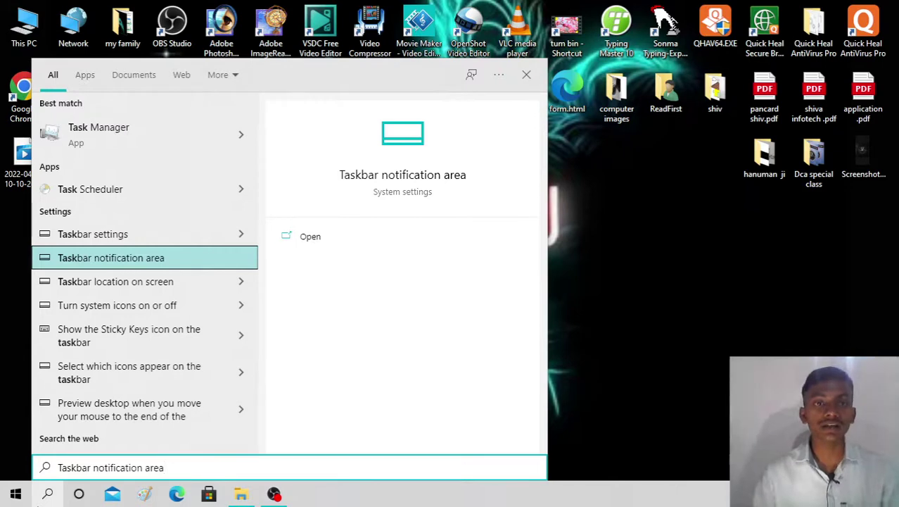
pyautogui.press('Down')
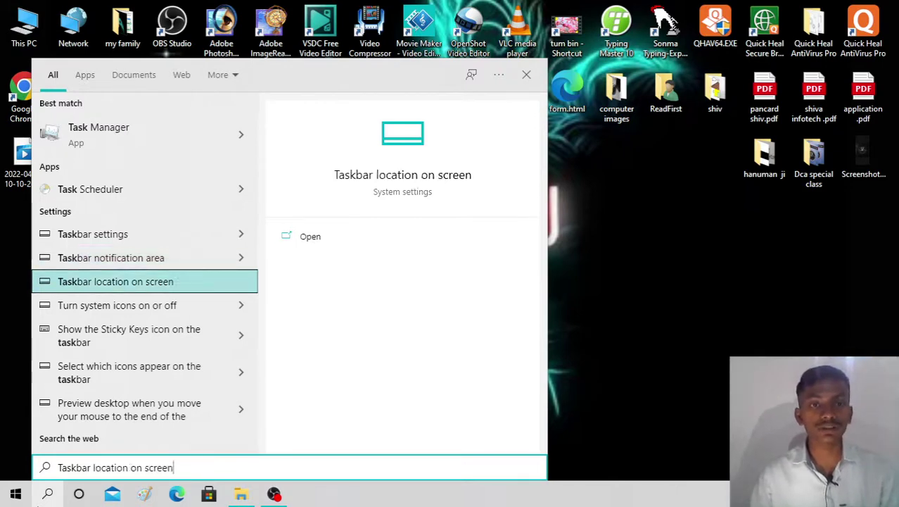
pyautogui.press('Down')
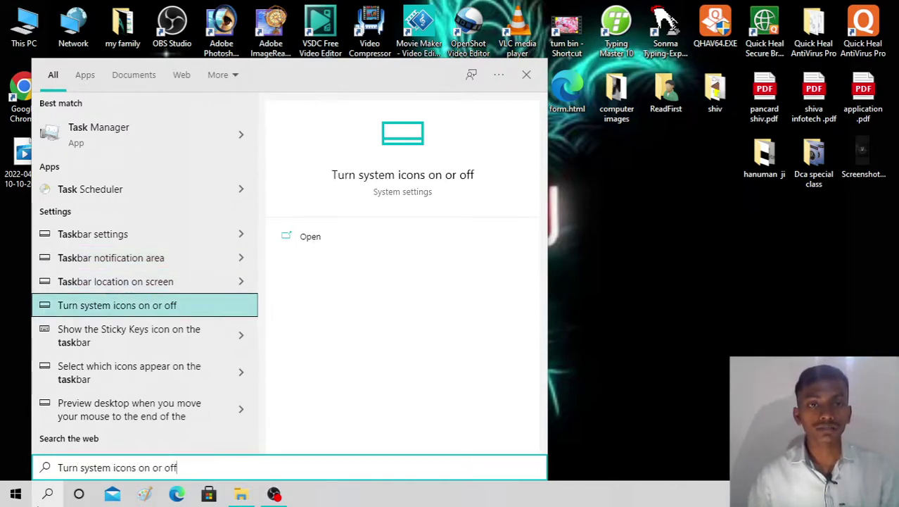
# Return to the Taskbar settings search result, open its page, and close Settings
pyautogui.press('Up')
pyautogui.press('Up')
pyautogui.press('Up')
pyautogui.press('Up')
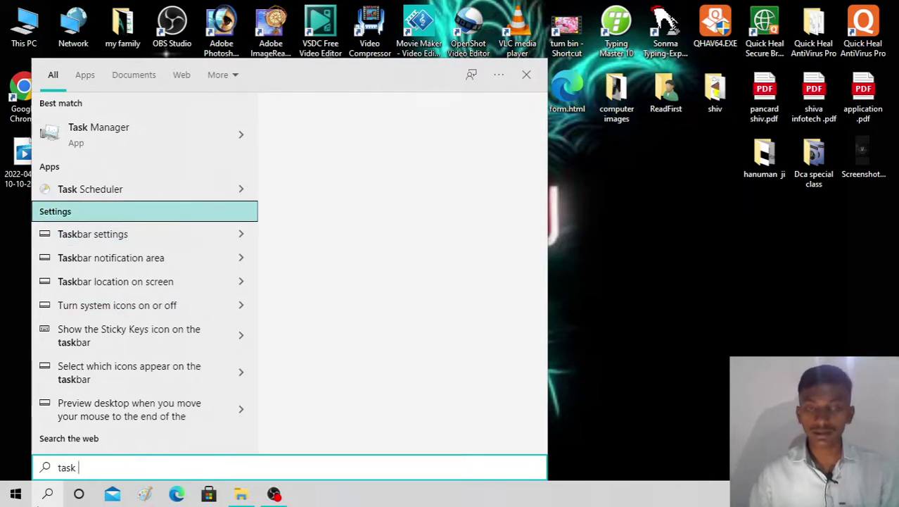
pyautogui.press('Down')
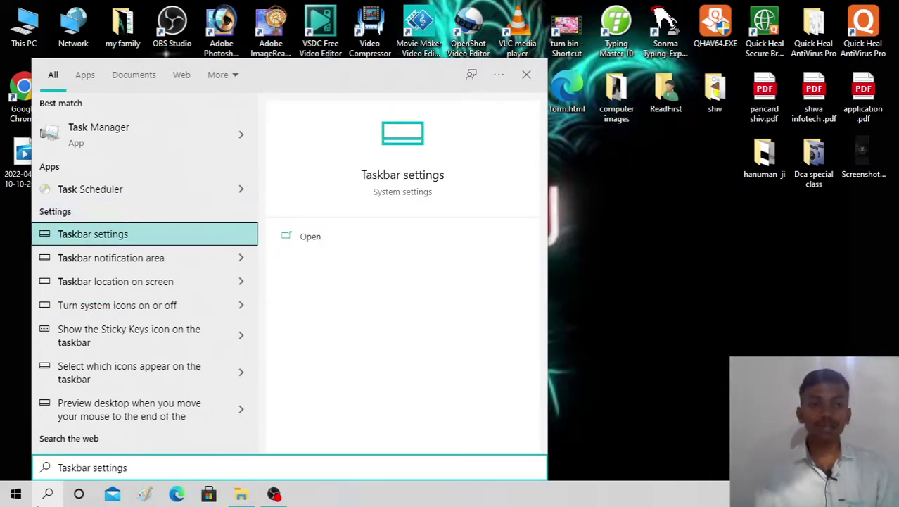
pyautogui.press('Return')
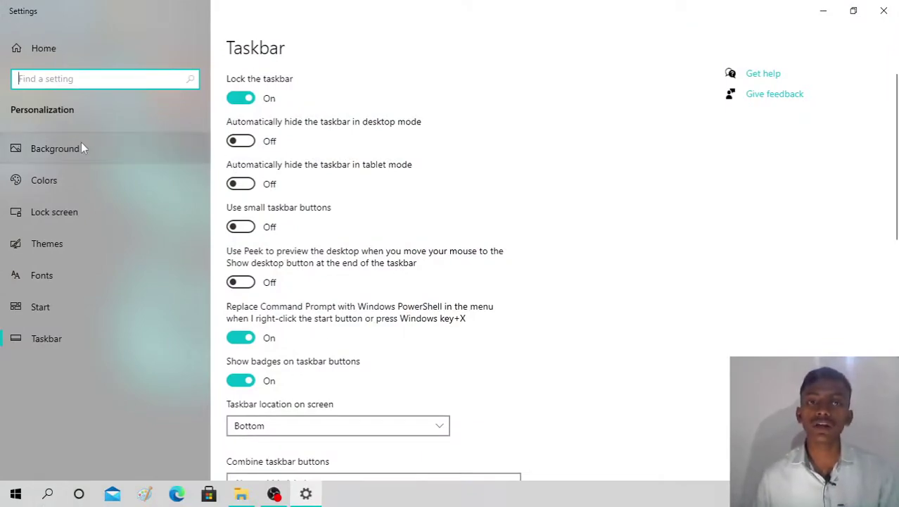
pyautogui.click(884, 10)
# Open Settings from the Start menu, and close the Settings window
pyautogui.click(13, 493)
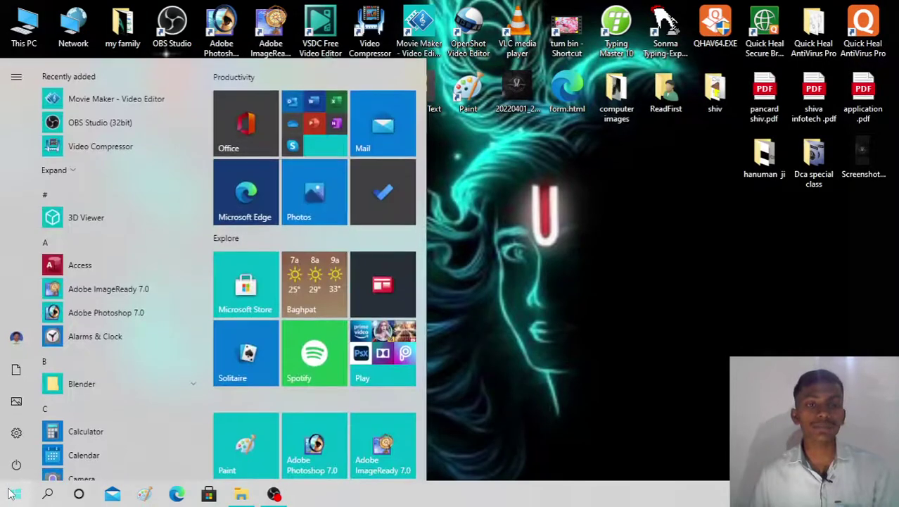
pyautogui.click(11, 494)
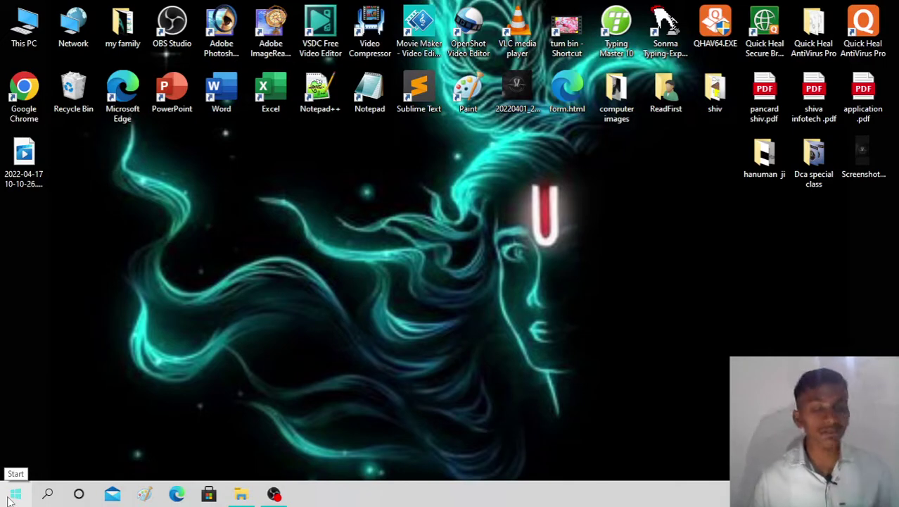
pyautogui.click(10, 497)
pyautogui.moveTo(18, 450)
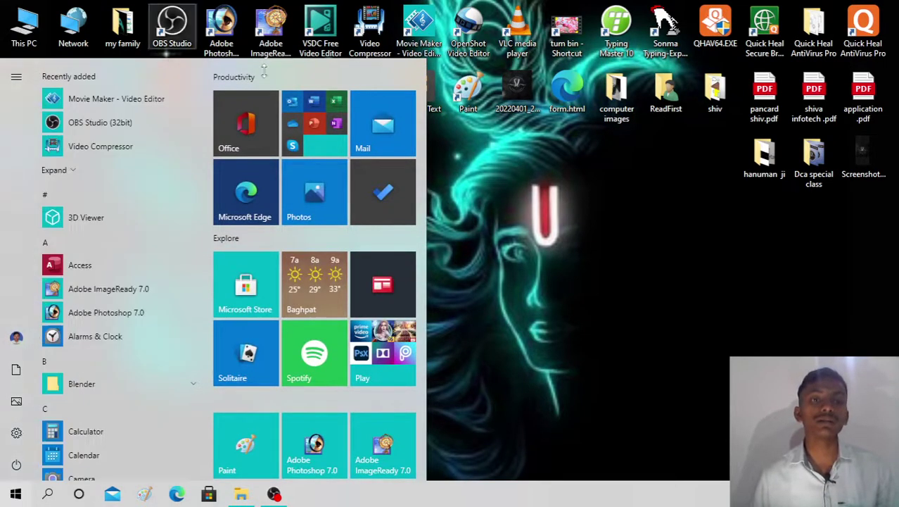
pyautogui.moveTo(27, 78)
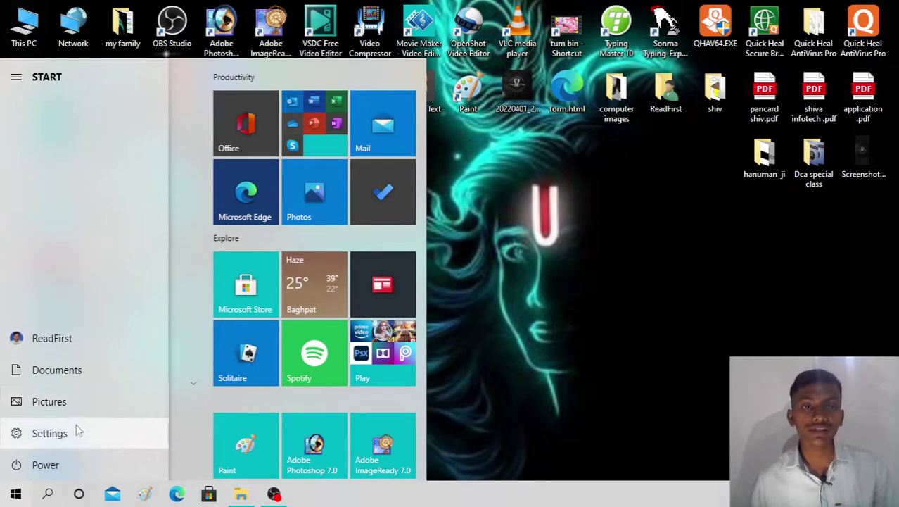
pyautogui.click(49, 433)
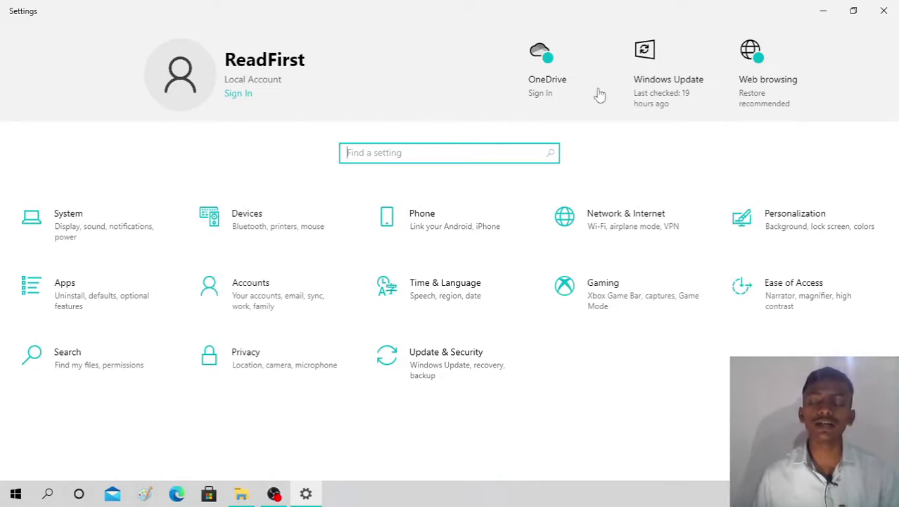
pyautogui.click(884, 10)
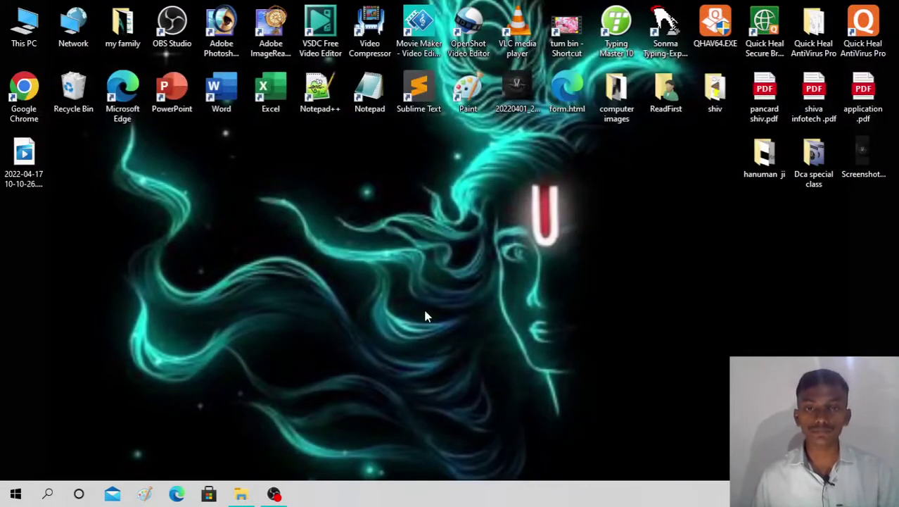
# Refresh the desktop twice
pyautogui.rightClick(425, 315)
pyautogui.click(452, 347)
pyautogui.rightClick(451, 350)
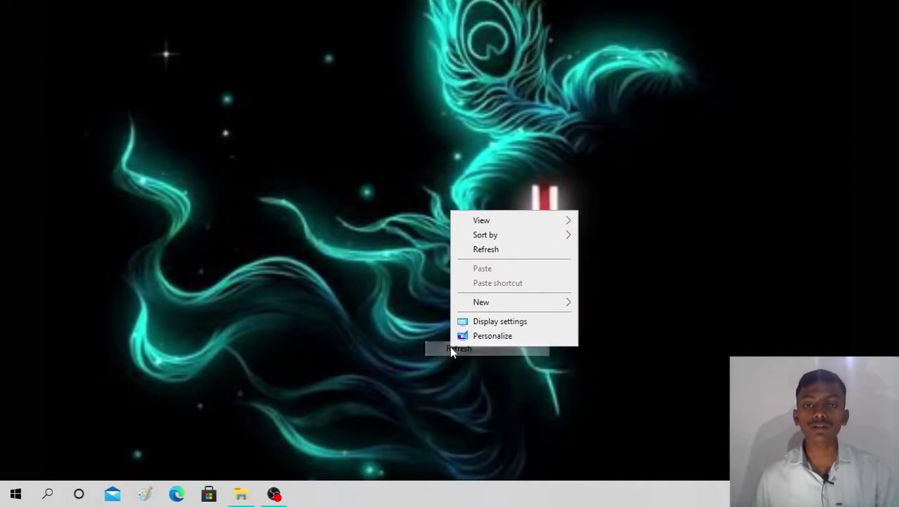
pyautogui.click(535, 251)
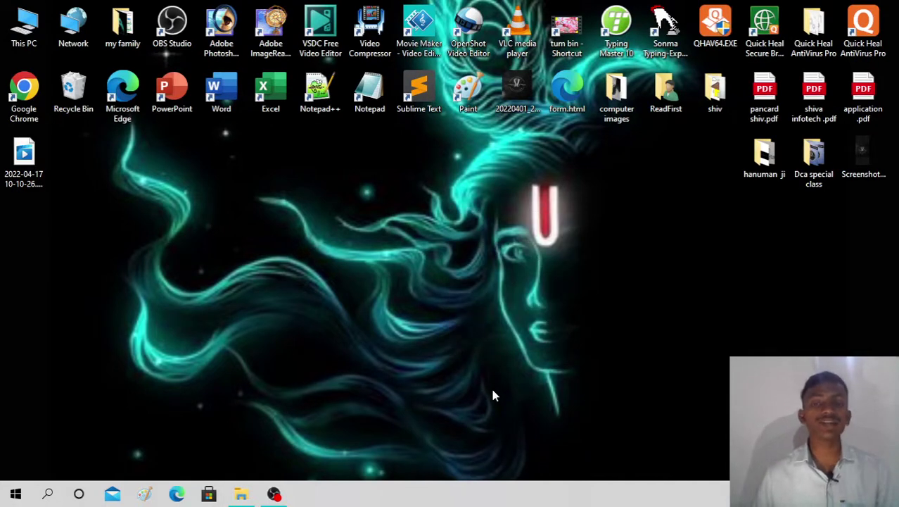
# Turn on the touch keyboard button for the taskbar
pyautogui.rightClick(402, 496)
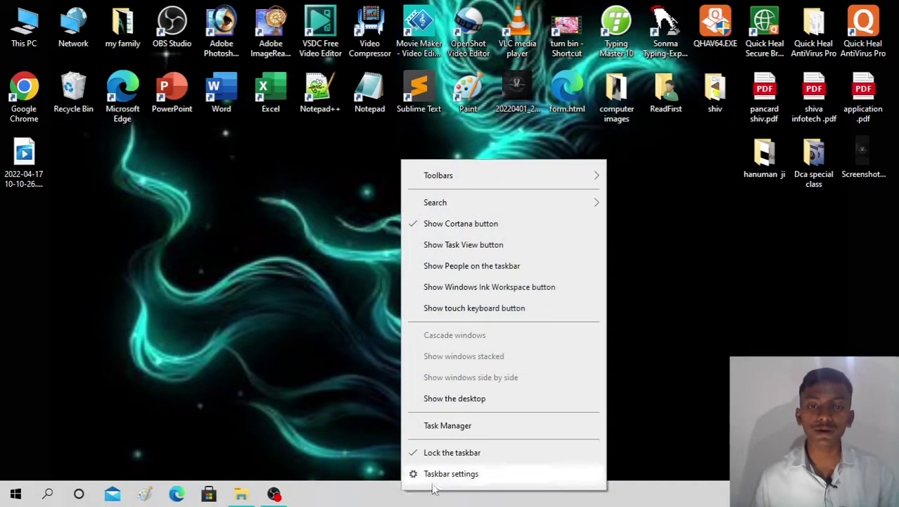
pyautogui.click(371, 494)
pyautogui.rightClick(372, 495)
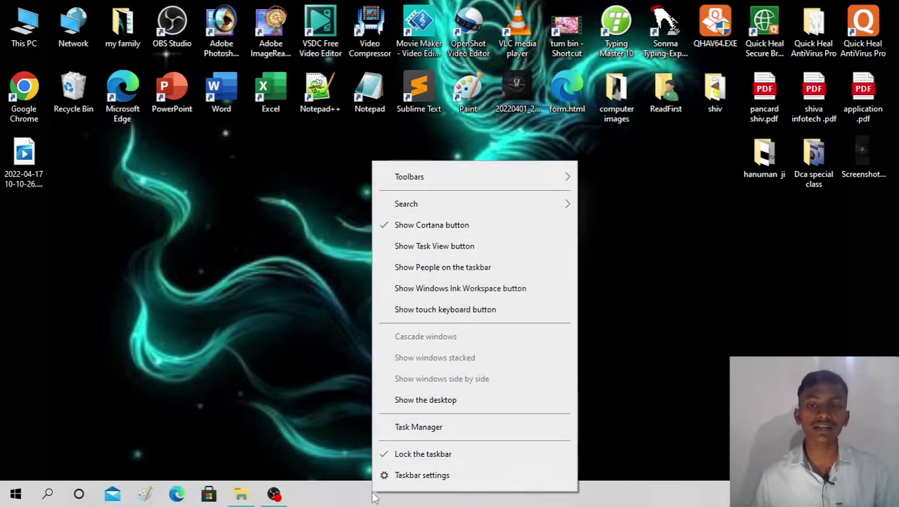
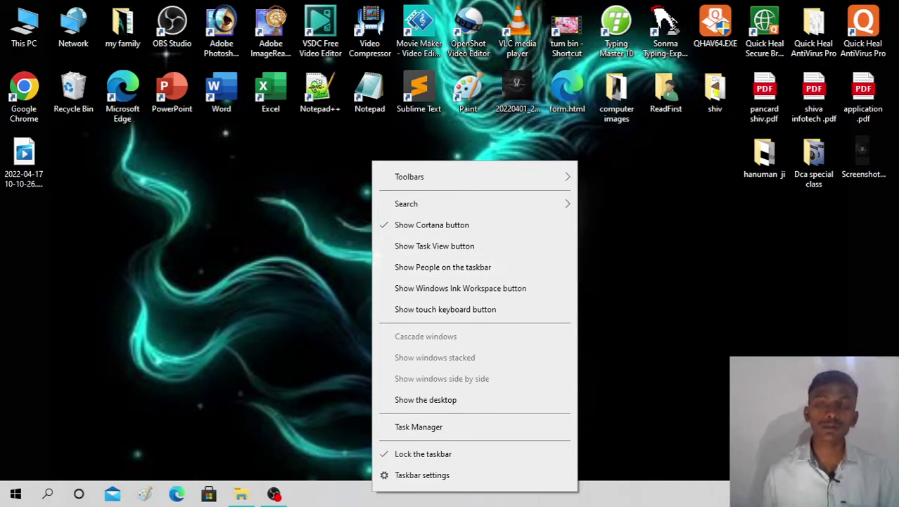
pyautogui.click(408, 311)
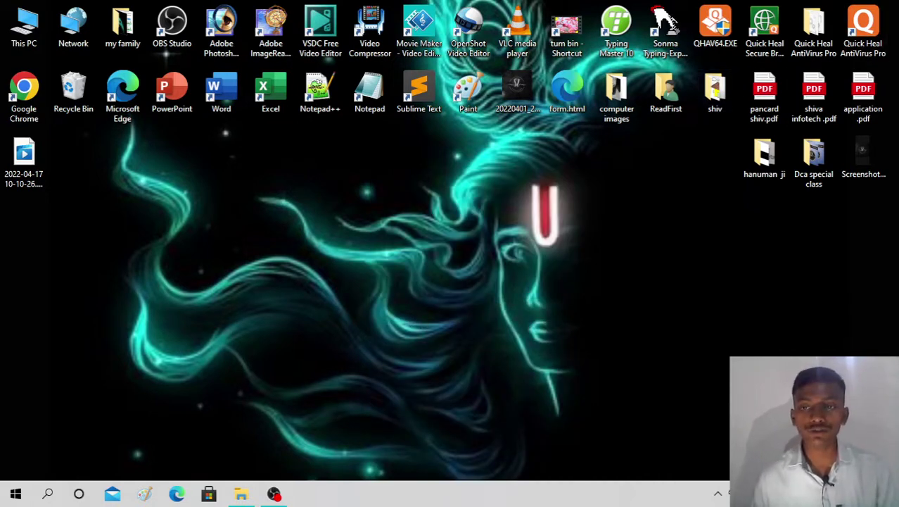
# Switch to OBS, move the Video Capture Device source to the canvas's lower-left corner, and minimize OBS
pyautogui.click(274, 494)
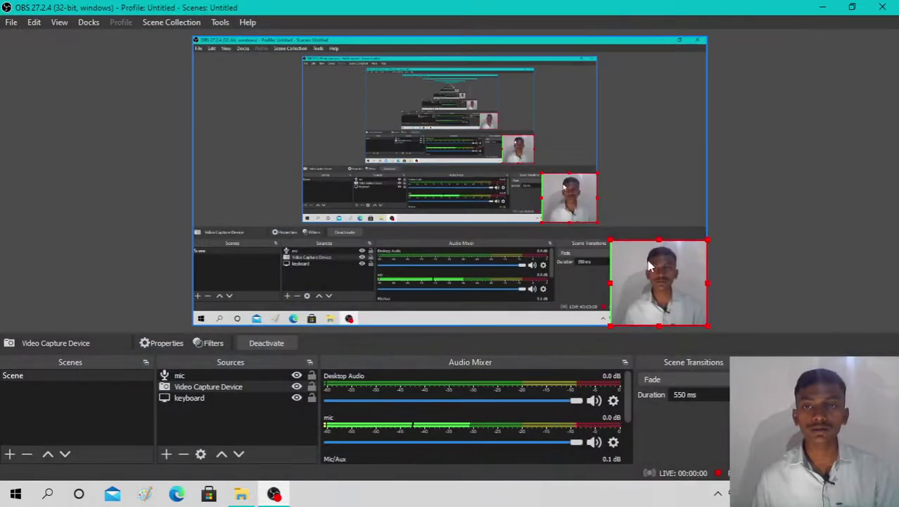
pyautogui.moveTo(651, 264); pyautogui.dragTo(224, 260)
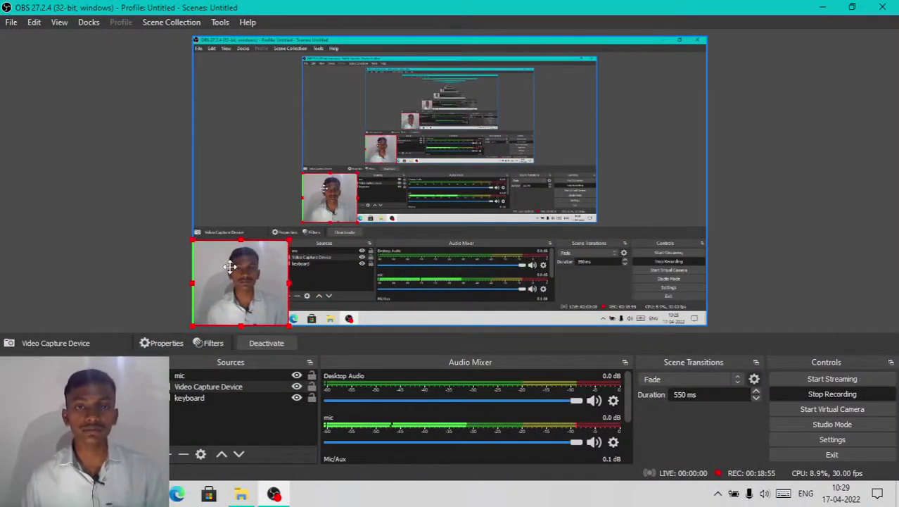
pyautogui.click(822, 7)
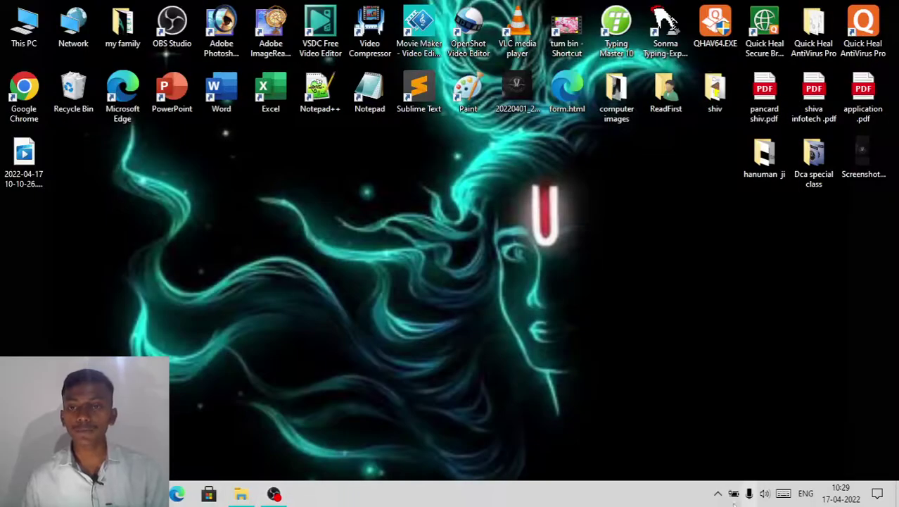
# Bring up the touch keyboard and use it to enter "Sicomputerzone." plus a line break in a new Notepad document
pyautogui.click(782, 495)
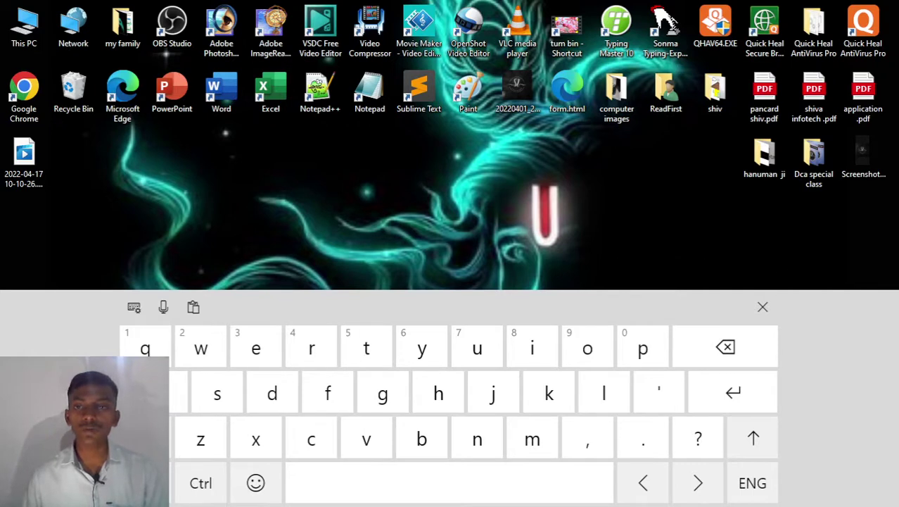
pyautogui.doubleClick(373, 98)
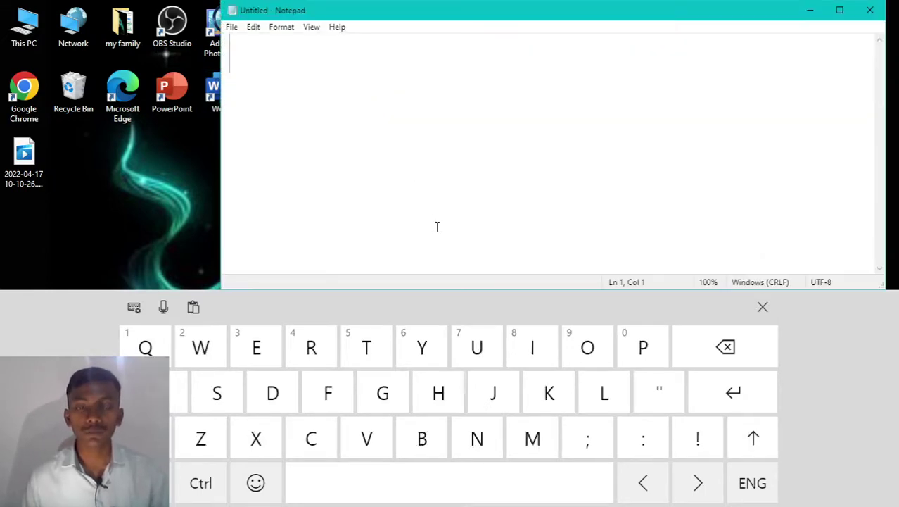
pyautogui.click(227, 403)
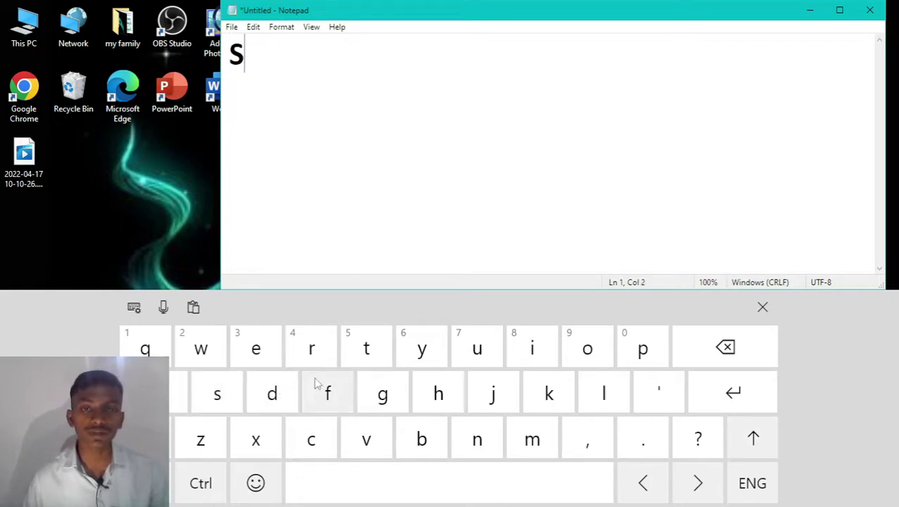
pyautogui.click(532, 346)
pyautogui.click(329, 444)
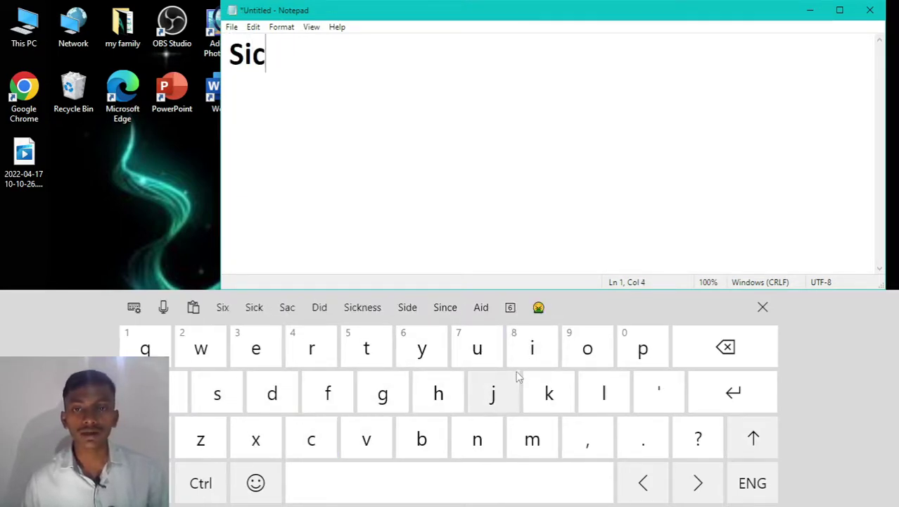
pyautogui.click(593, 361)
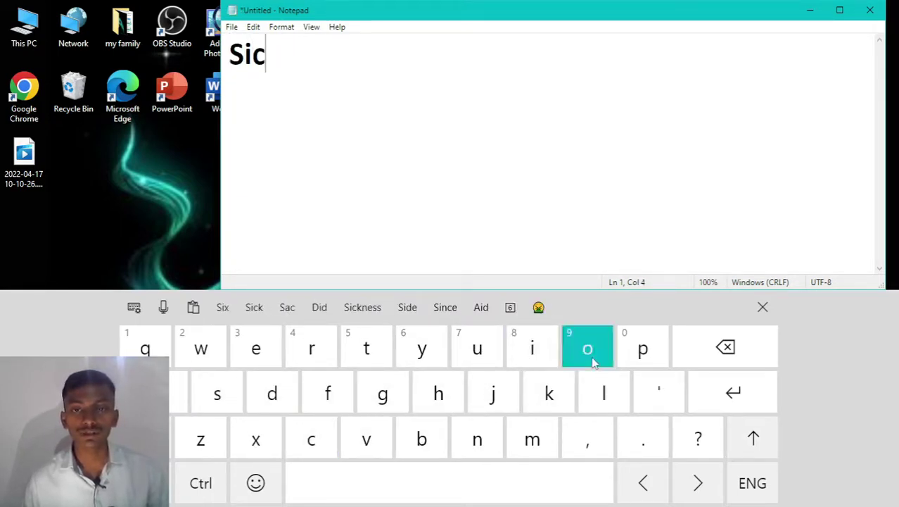
pyautogui.click(532, 438)
pyautogui.click(634, 347)
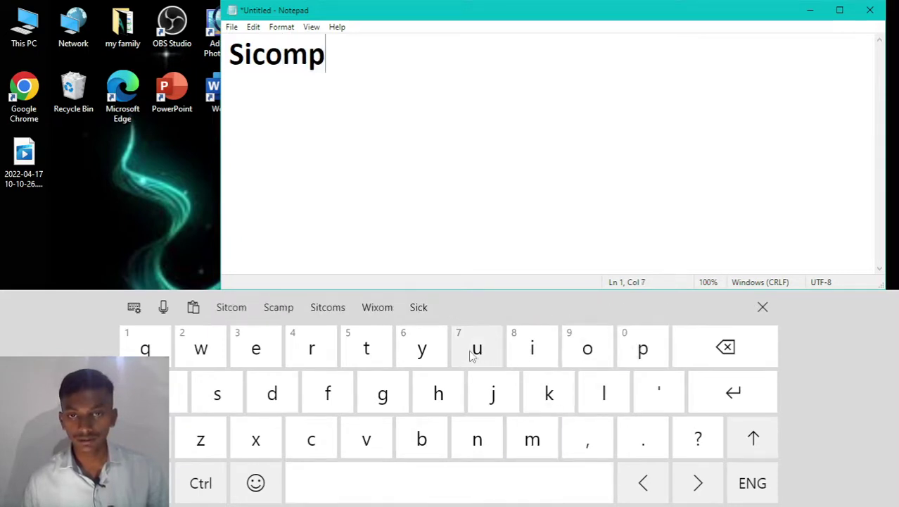
pyautogui.click(474, 346)
pyautogui.click(376, 343)
pyautogui.click(239, 341)
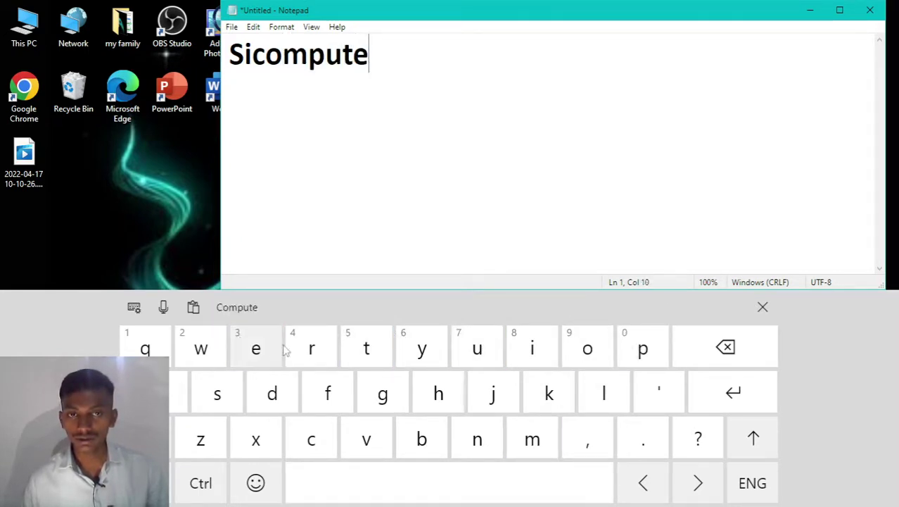
pyautogui.click(311, 347)
pyautogui.click(213, 444)
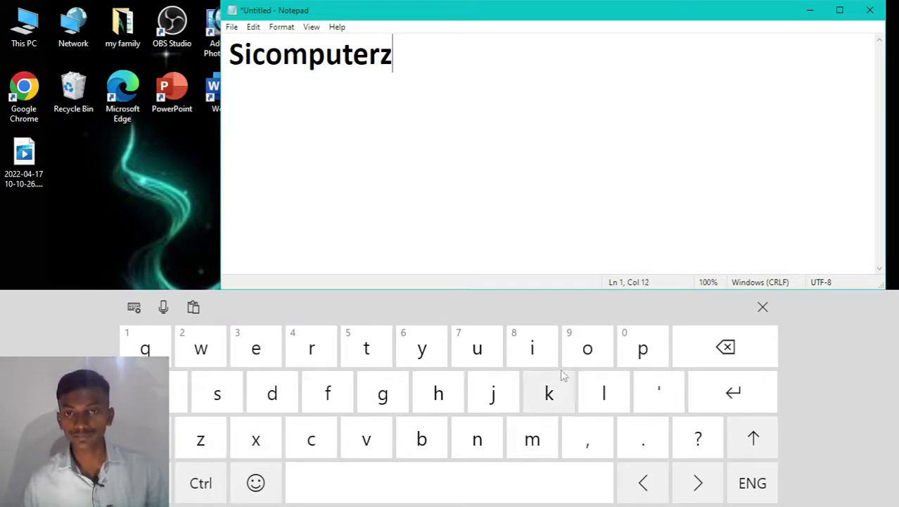
pyautogui.click(587, 346)
pyautogui.click(473, 438)
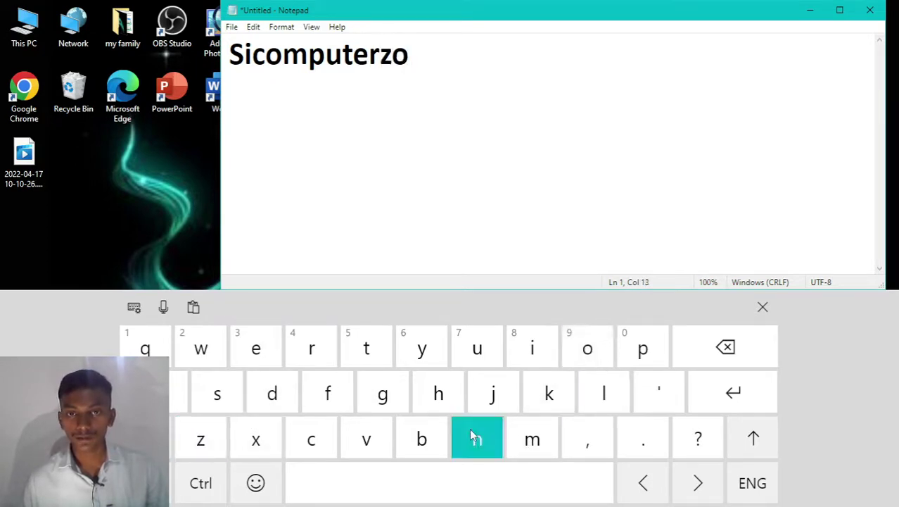
pyautogui.click(269, 345)
pyautogui.click(628, 448)
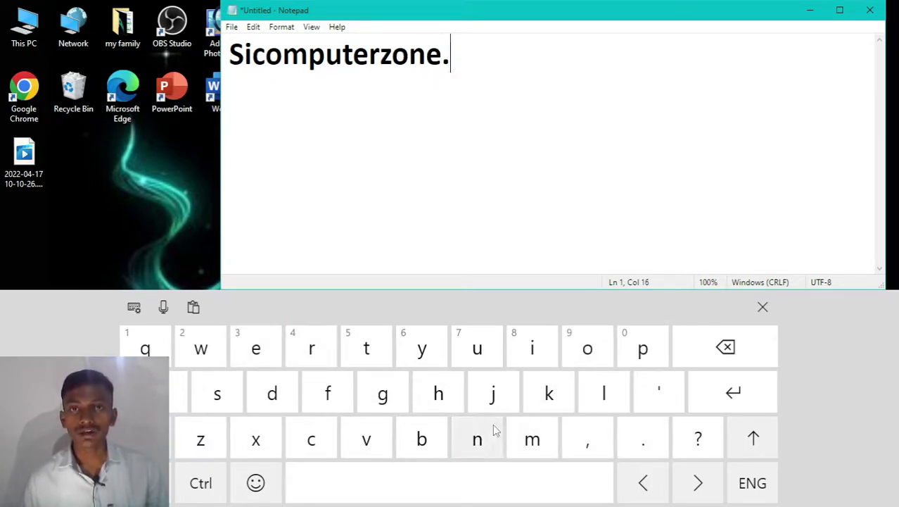
pyautogui.click(735, 389)
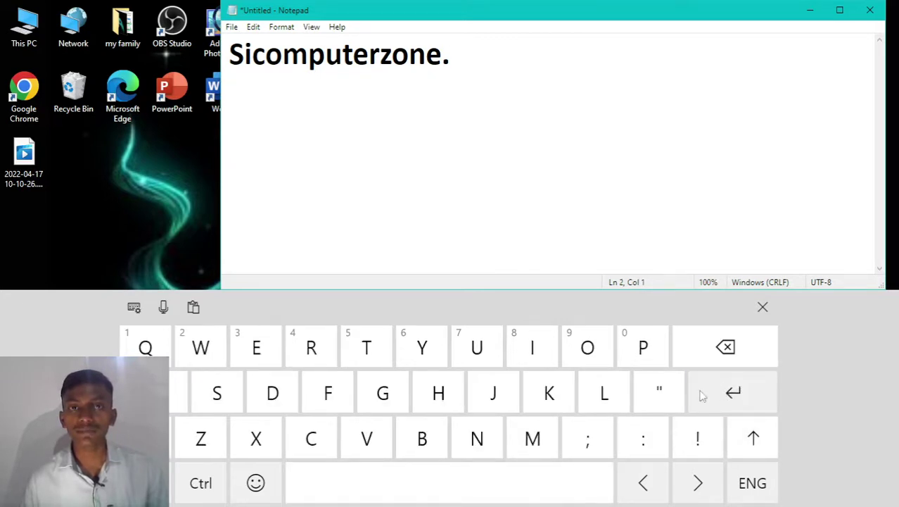
# View the input languages offered by the touch keyboard, and close the language list
pyautogui.click(154, 437)
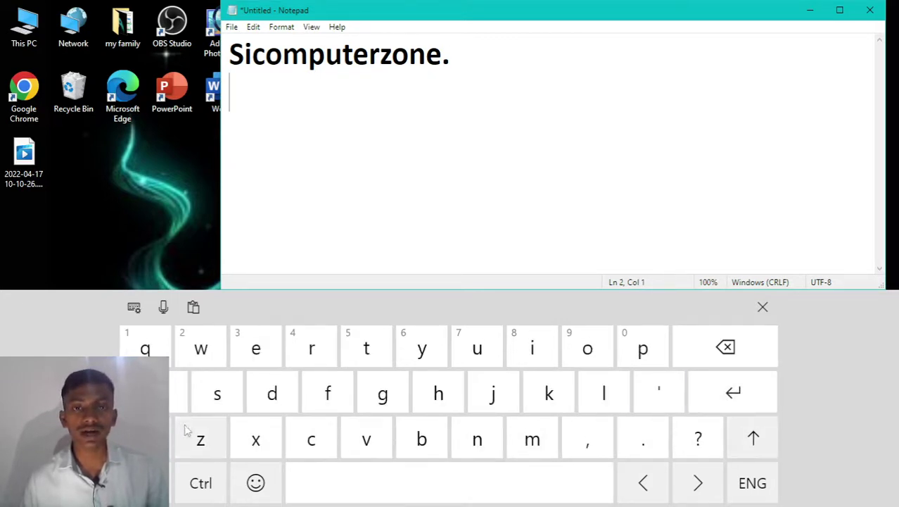
pyautogui.click(746, 491)
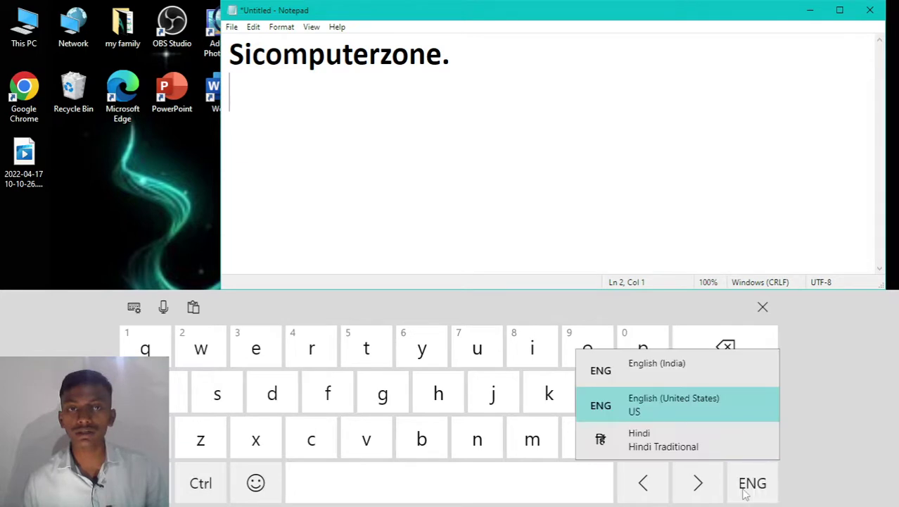
pyautogui.click(750, 491)
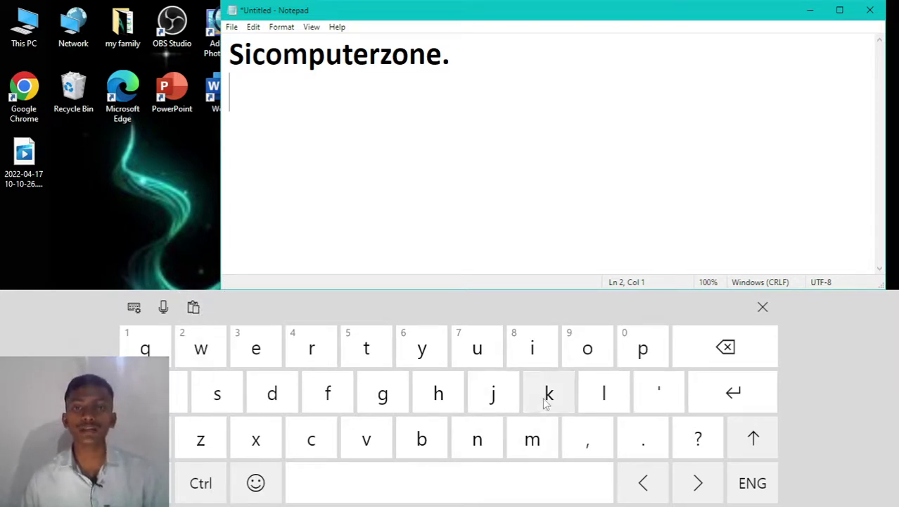
# Enter "computer that works well" on the second line, completing it with the touch keyboard's word suggestions
pyautogui.click(315, 440)
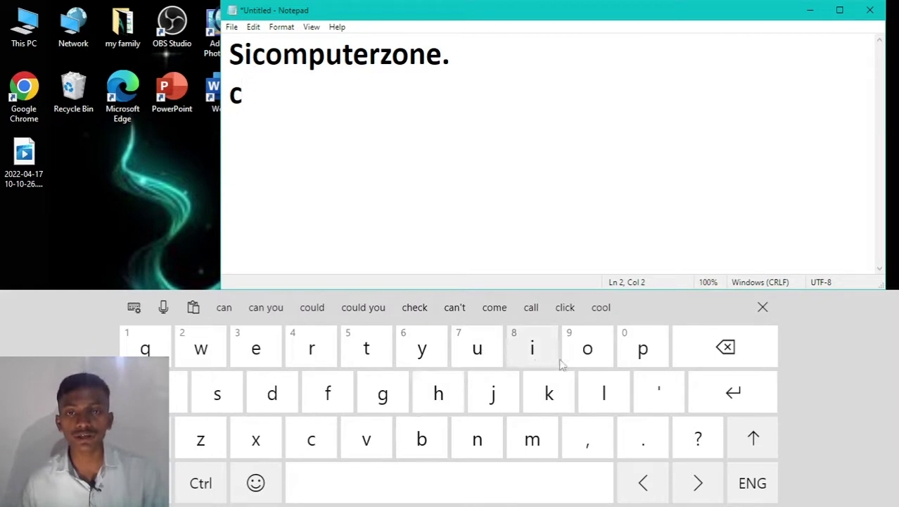
pyautogui.click(584, 347)
pyautogui.click(534, 436)
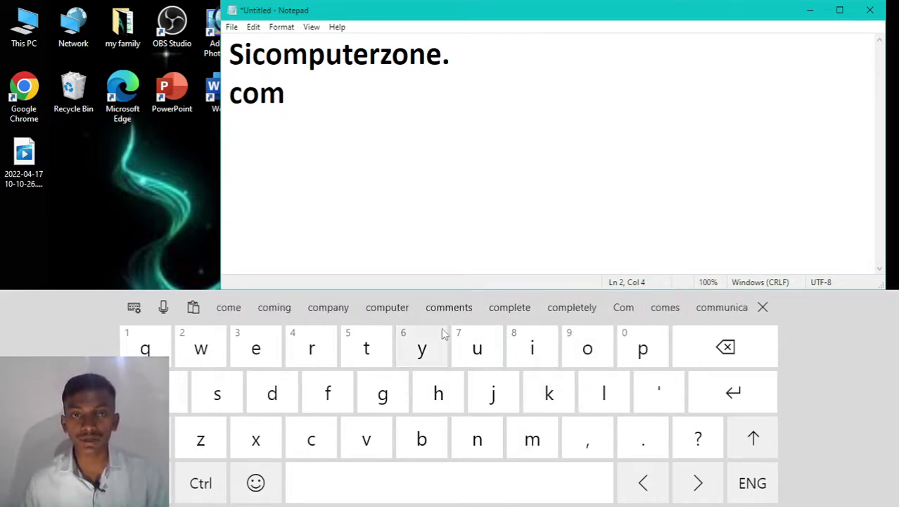
pyautogui.click(383, 308)
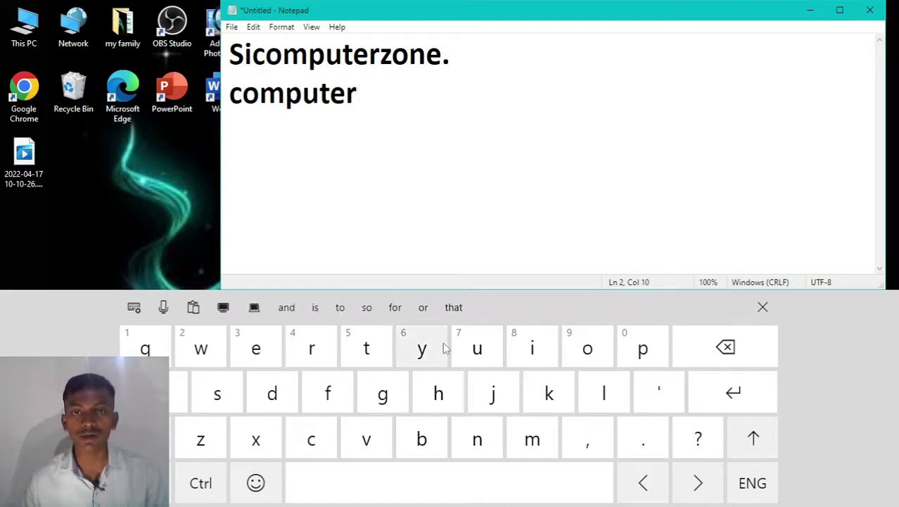
pyautogui.click(454, 307)
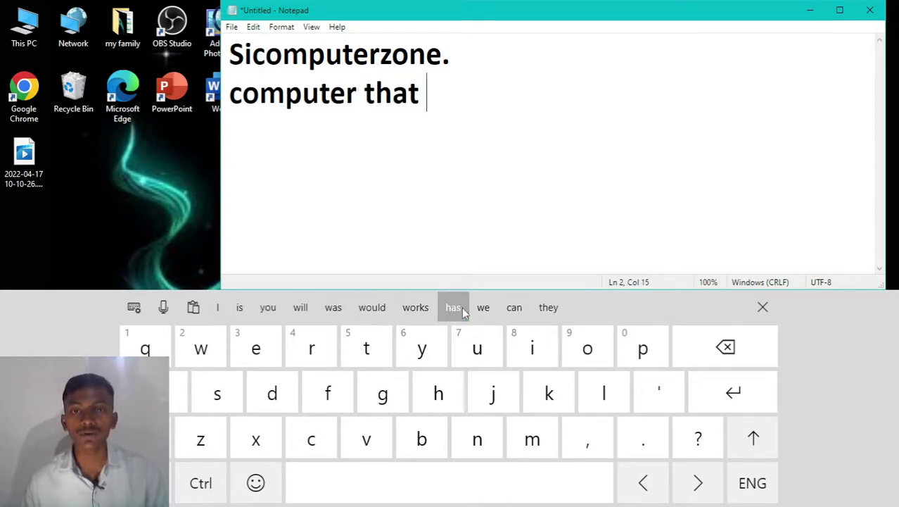
pyautogui.click(419, 311)
pyautogui.click(375, 308)
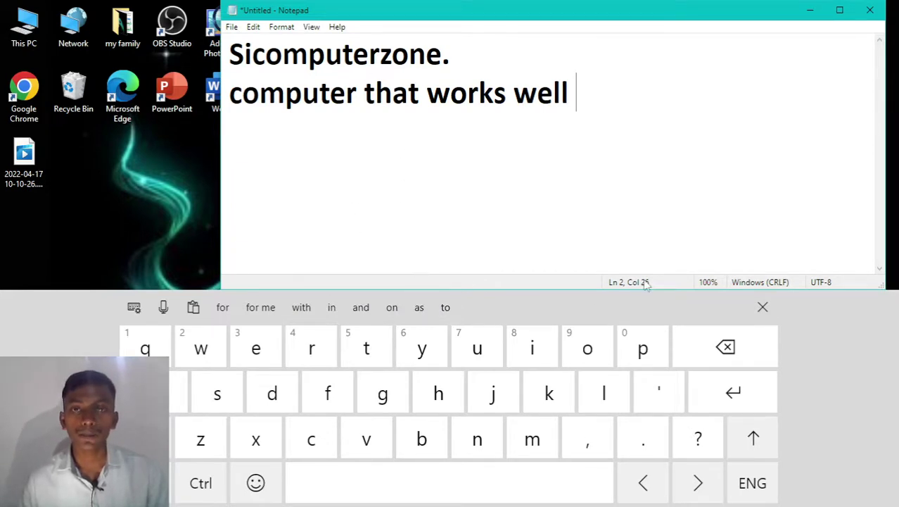
# Delete all the text from the Notepad document with the touch keyboard
pyautogui.click(721, 356)
pyautogui.click(721, 356)
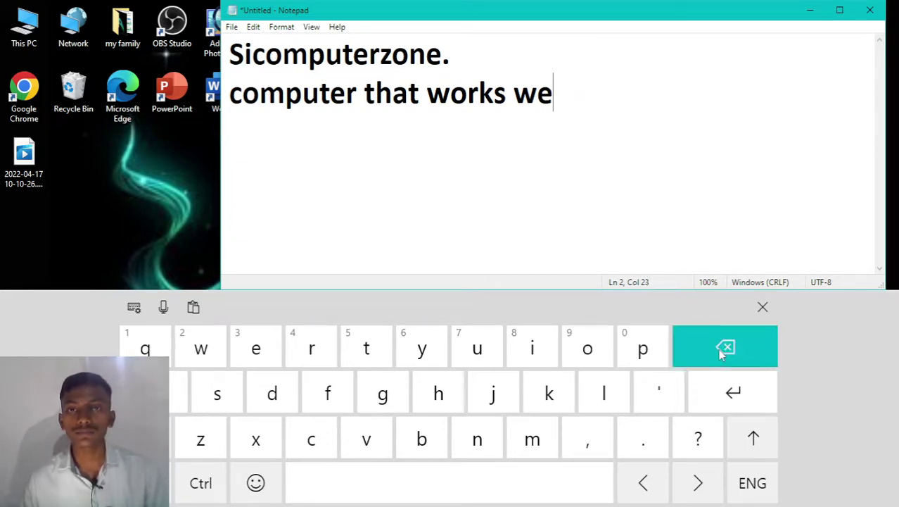
pyautogui.press('BackSpace')
pyautogui.press('BackSpace')
pyautogui.press('BackSpace')
pyautogui.press('BackSpace')
pyautogui.press('BackSpace')
pyautogui.press('BackSpace')
pyautogui.press('BackSpace')
pyautogui.press('BackSpace')
pyautogui.press('BackSpace')
pyautogui.press('BackSpace')
pyautogui.press('BackSpace')
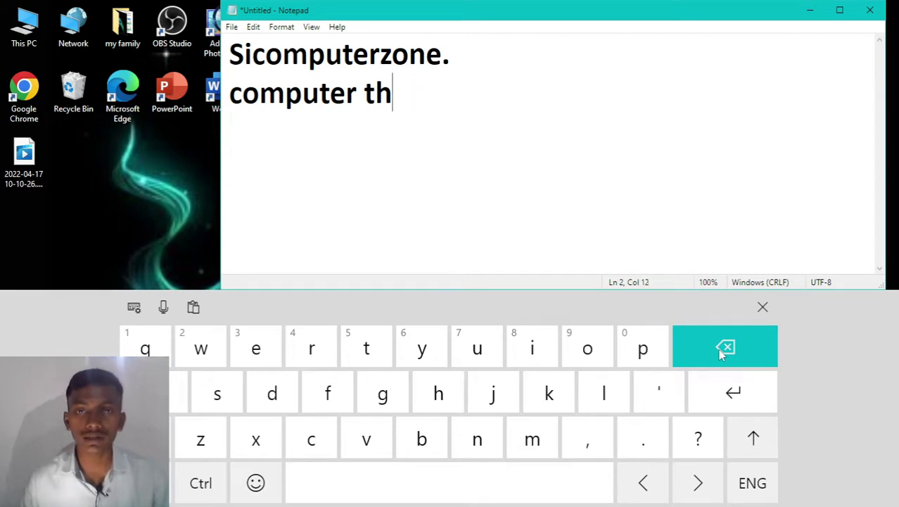
pyautogui.press('BackSpace')
pyautogui.press('BackSpace')
pyautogui.press('BackSpace')
pyautogui.press('BackSpace')
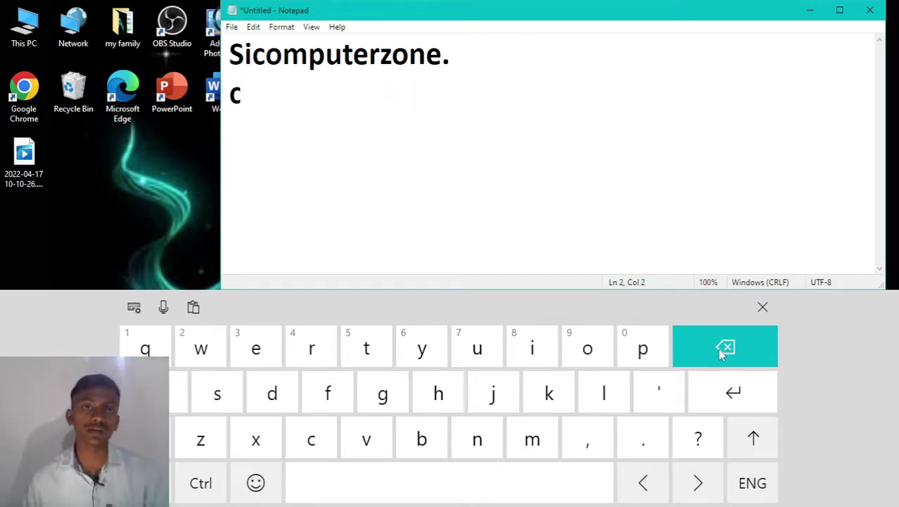
pyautogui.press('BackSpace')
pyautogui.press('BackSpace')
pyautogui.press('BackSpace')
pyautogui.press('BackSpace')
pyautogui.press('BackSpace')
pyautogui.press('BackSpace')
pyautogui.press('BackSpace')
pyautogui.press('BackSpace')
pyautogui.press('BackSpace')
pyautogui.press('BackSpace')
pyautogui.press('BackSpace')
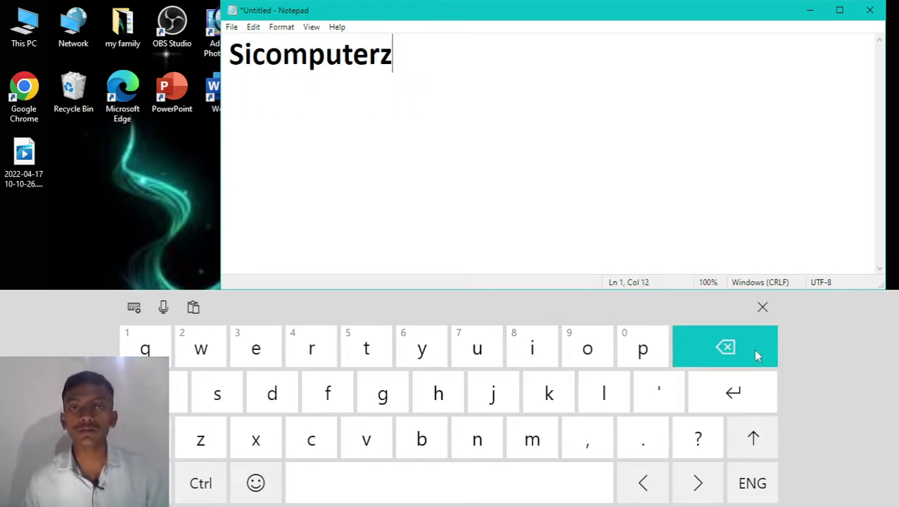
pyautogui.press('BackSpace')
pyautogui.press('BackSpace')
pyautogui.press('BackSpace')
pyautogui.press('BackSpace')
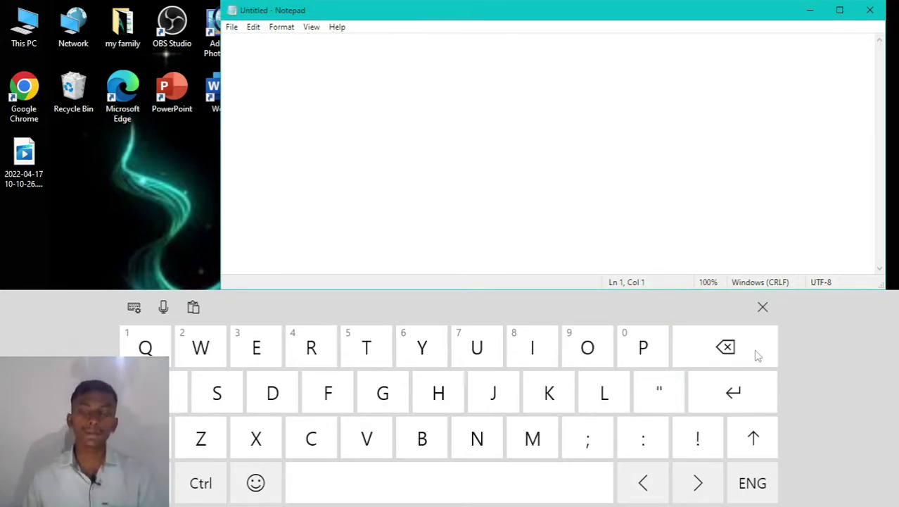
# Close the touch keyboard and the empty Notepad window
pyautogui.click(762, 308)
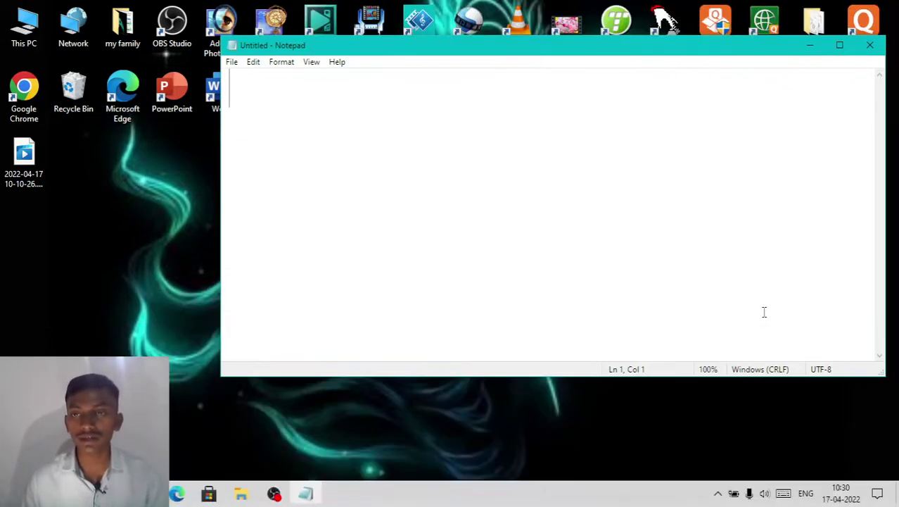
pyautogui.click(867, 43)
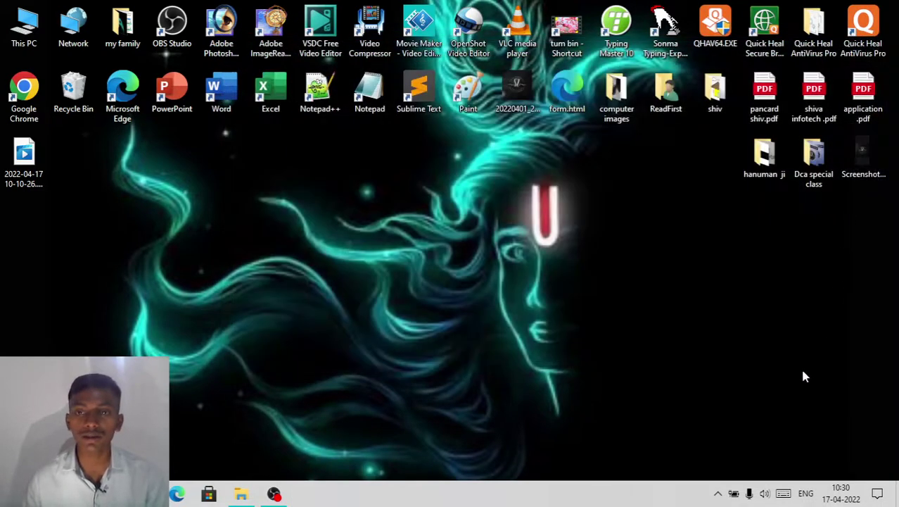
# Turn off the touch keyboard button for the taskbar
pyautogui.rightClick(778, 496)
pyautogui.click(609, 453)
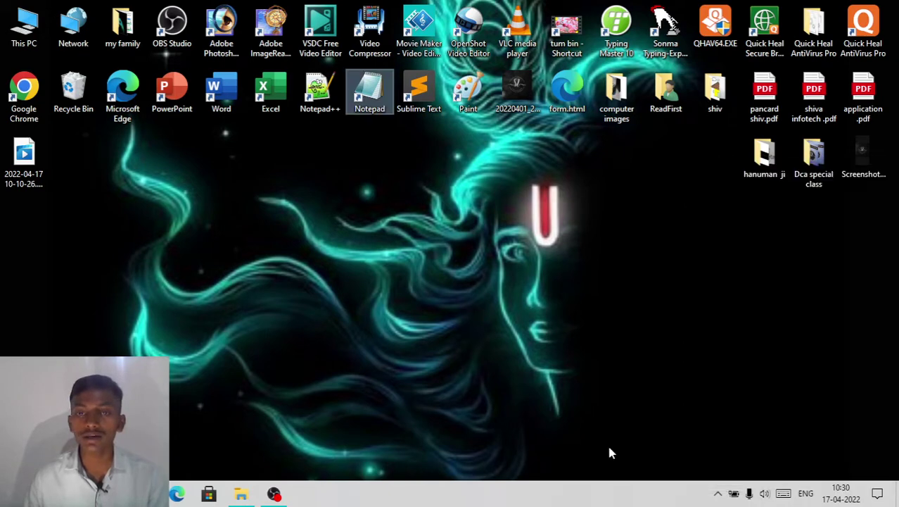
pyautogui.rightClick(607, 484)
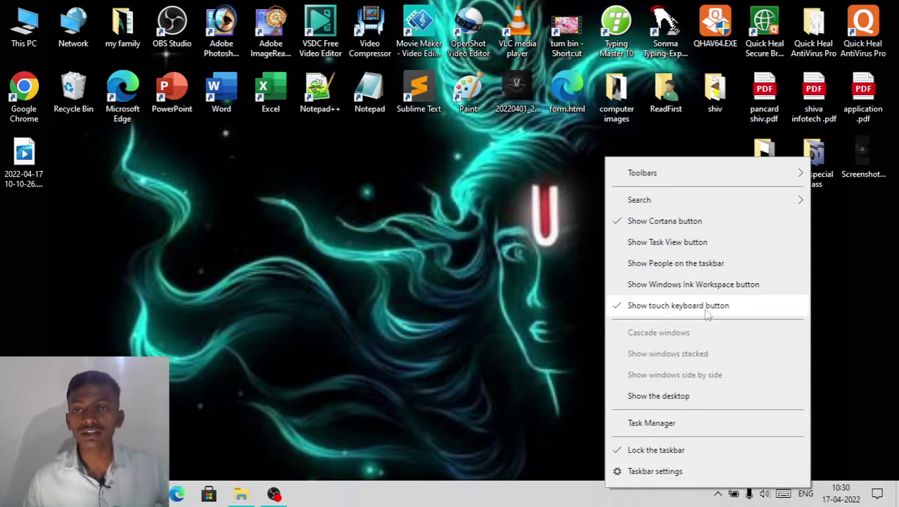
pyautogui.click(620, 307)
pyautogui.rightClick(577, 502)
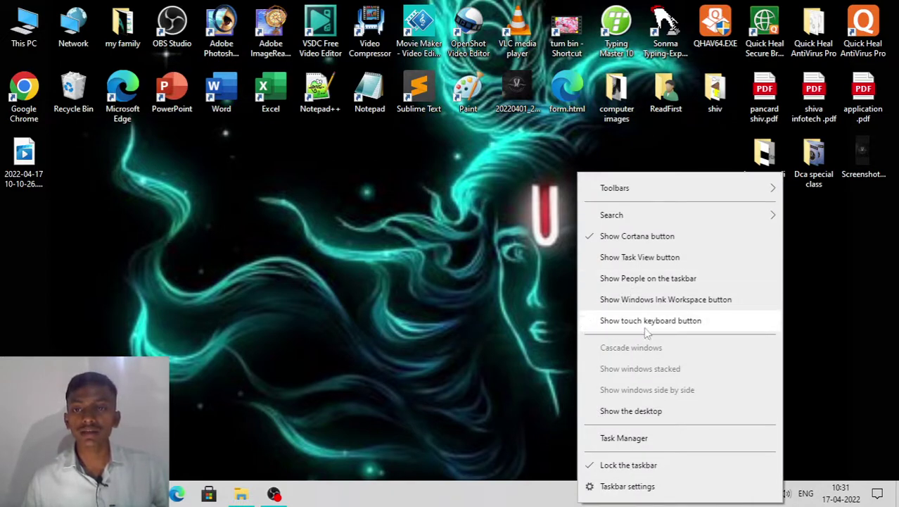
pyautogui.click(521, 341)
pyautogui.moveTo(718, 456); pyautogui.dragTo(898, 478)
pyautogui.moveTo(719, 450); pyautogui.dragTo(898, 479)
pyautogui.moveTo(709, 453); pyautogui.dragTo(898, 480)
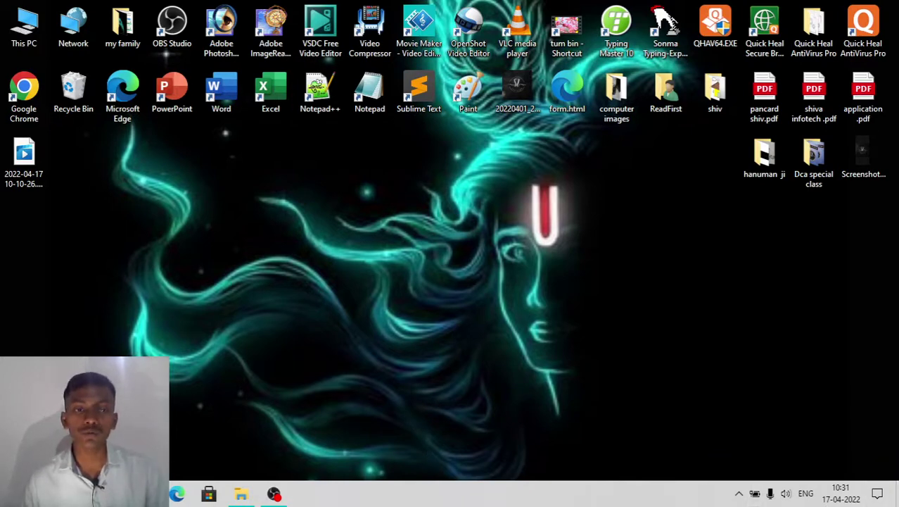
pyautogui.click(14, 493)
pyautogui.click(550, 350)
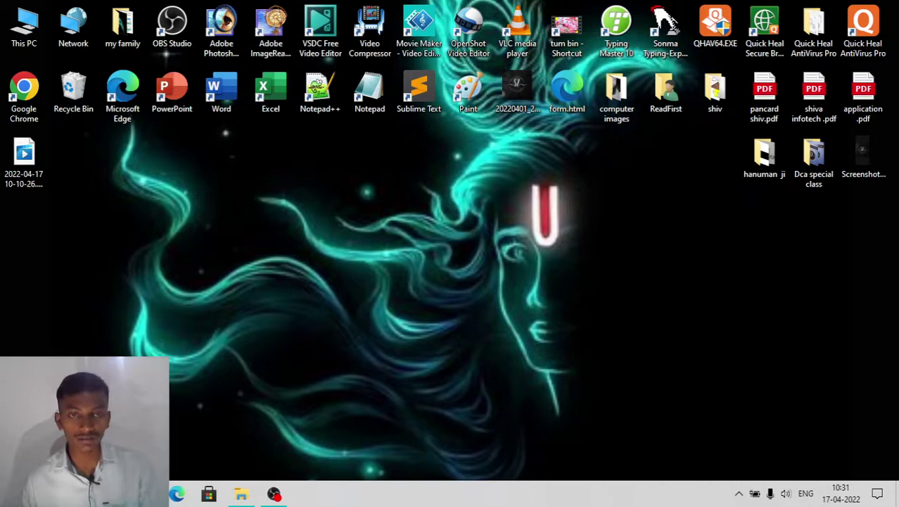
pyautogui.press('super+r')
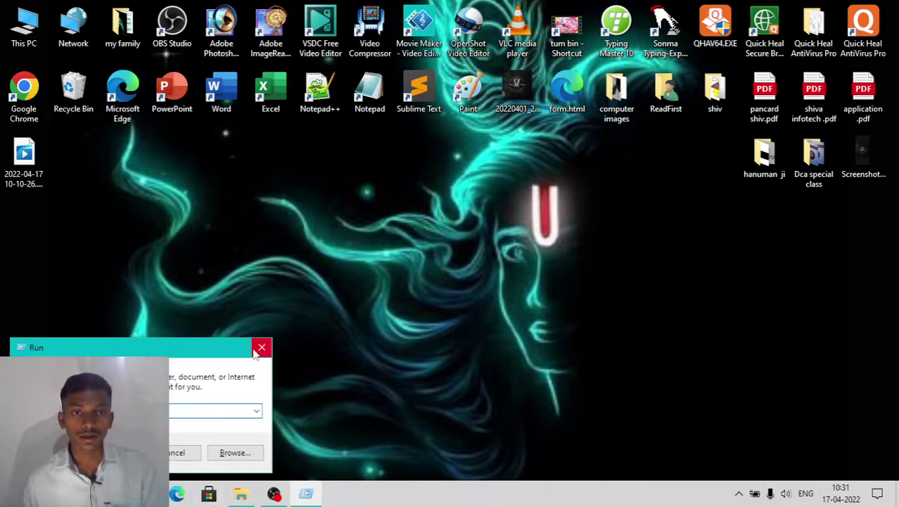
pyautogui.click(261, 348)
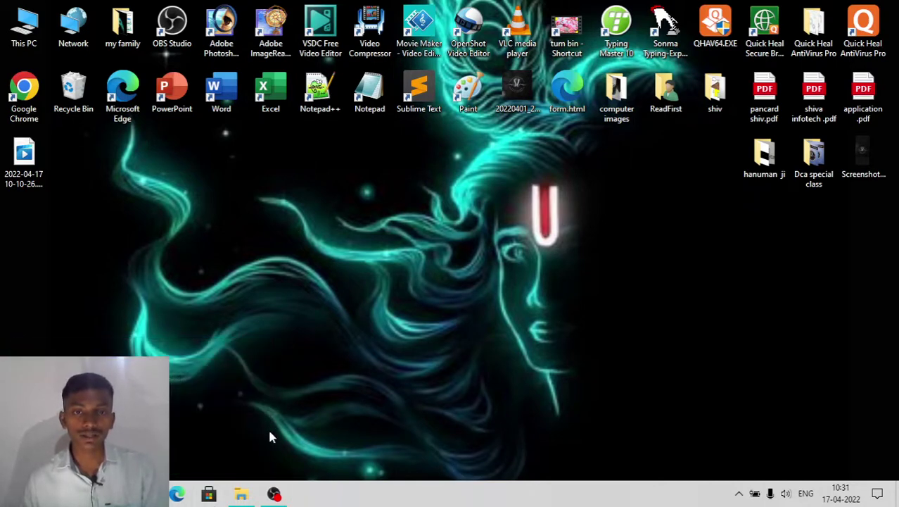
# Switch to OBS, move the Video Capture Device source to the canvas's lower-right corner, and minimize OBS
pyautogui.click(273, 493)
pyautogui.moveTo(236, 282); pyautogui.dragTo(689, 269)
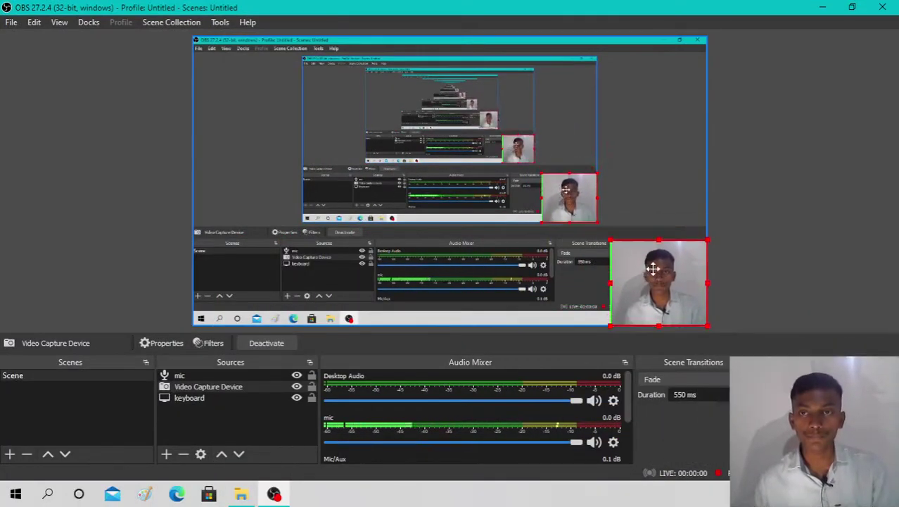
pyautogui.click(821, 7)
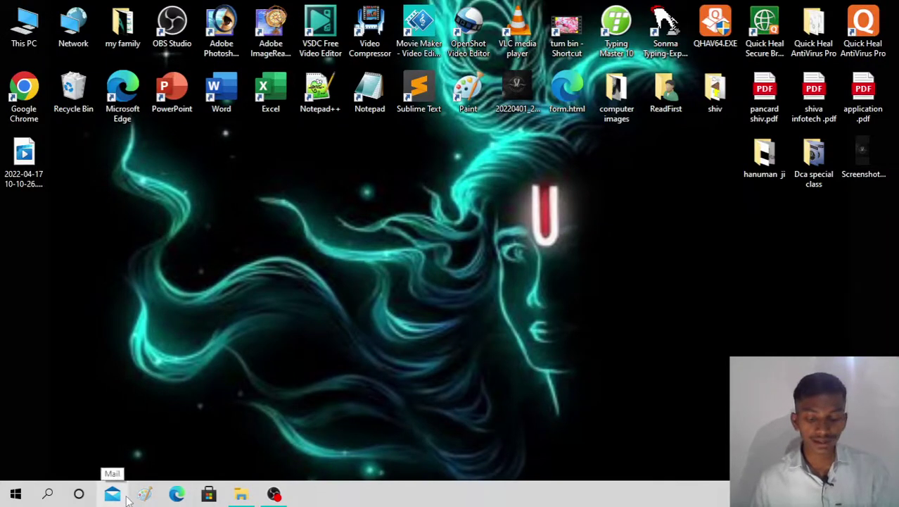
# Try to launch the on-screen keyboard by running "on screen keybord" from the Run dialog, and dismiss the dialog
pyautogui.press('super+r')
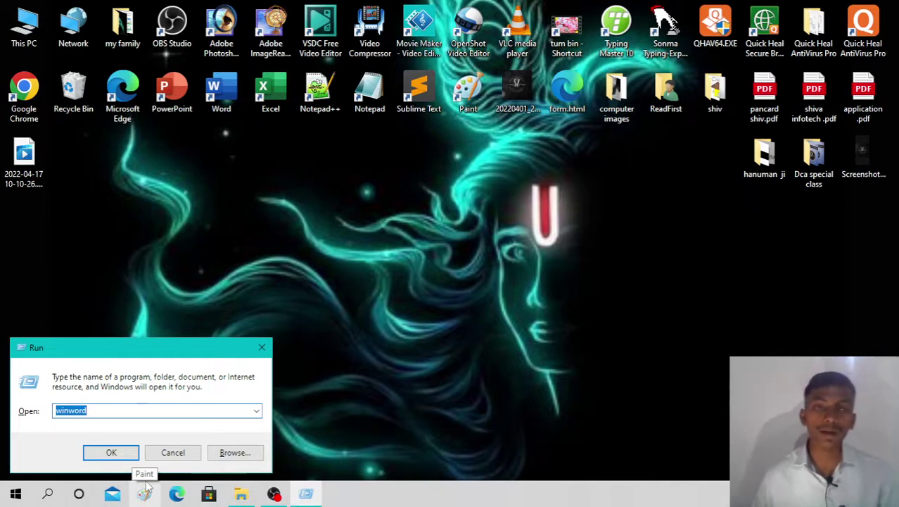
pyautogui.click(261, 347)
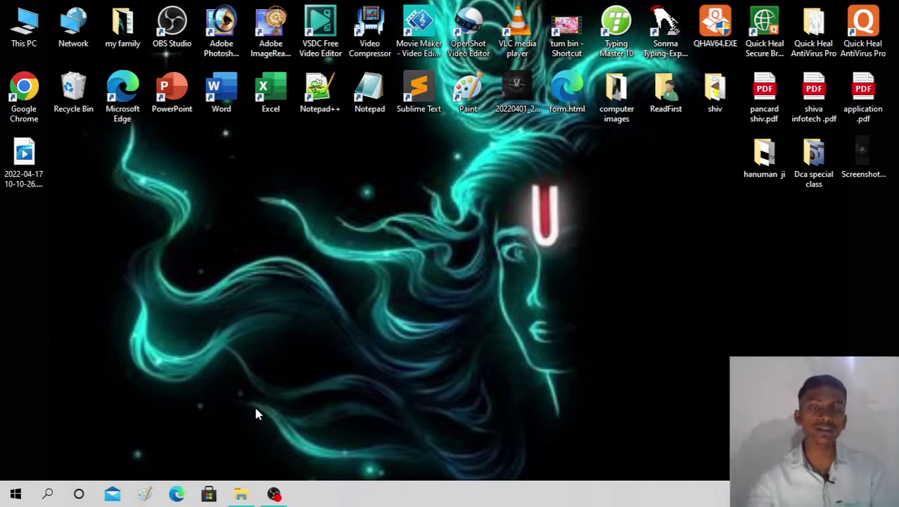
pyautogui.press('super+r')
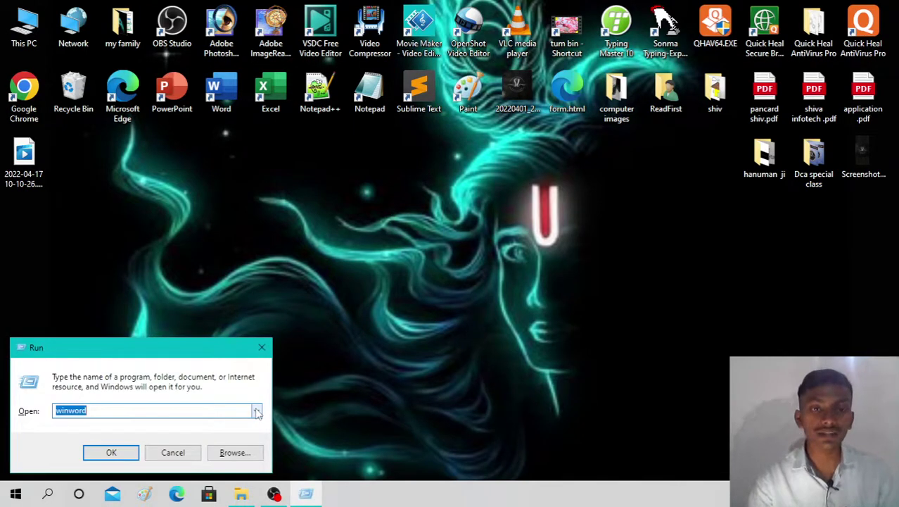
pyautogui.press('BackSpace')
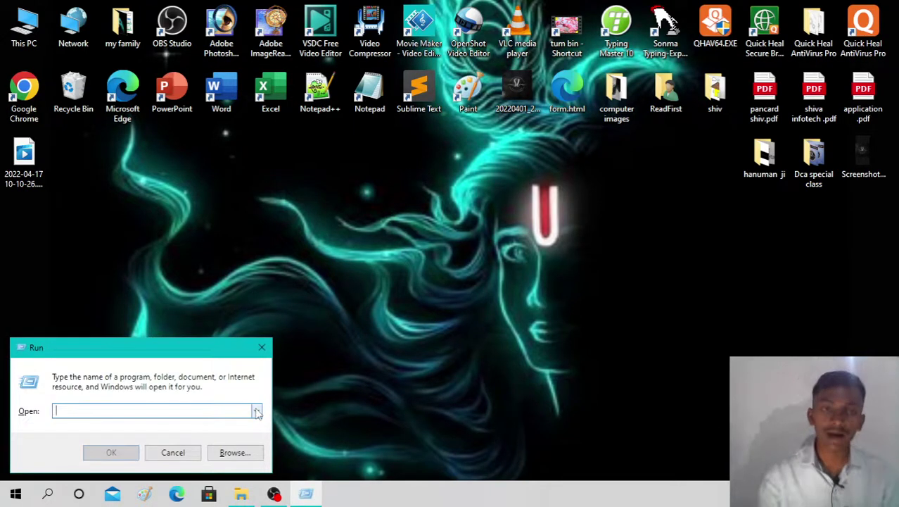
pyautogui.write('on')
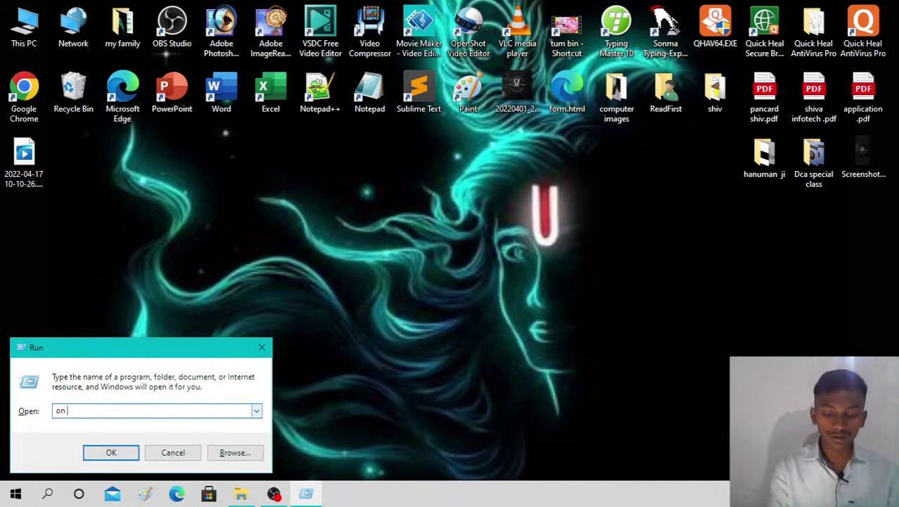
pyautogui.write(' scree')
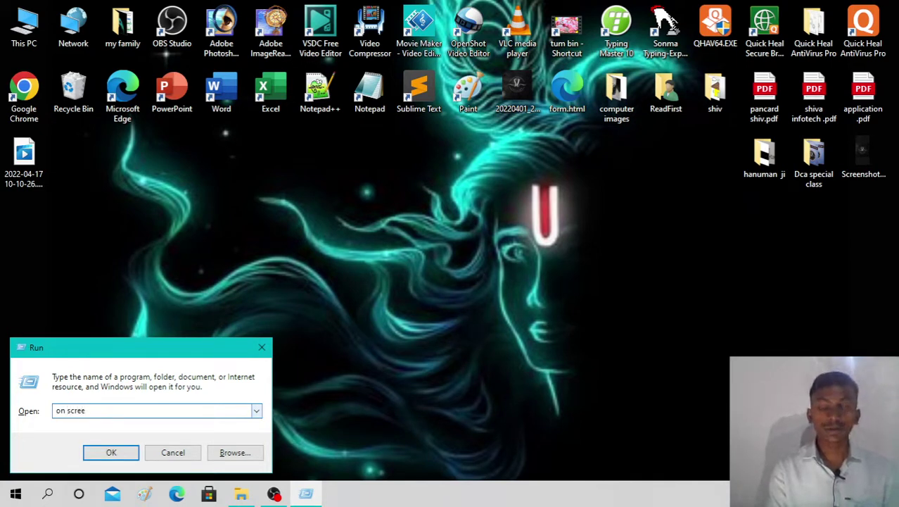
pyautogui.write('n ')
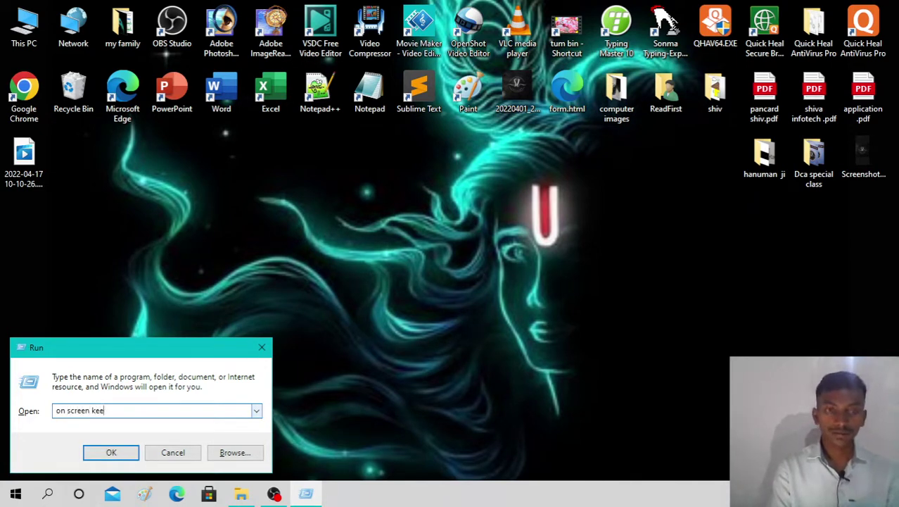
pyautogui.write('kee')
pyautogui.press('BackSpace')
pyautogui.write('y')
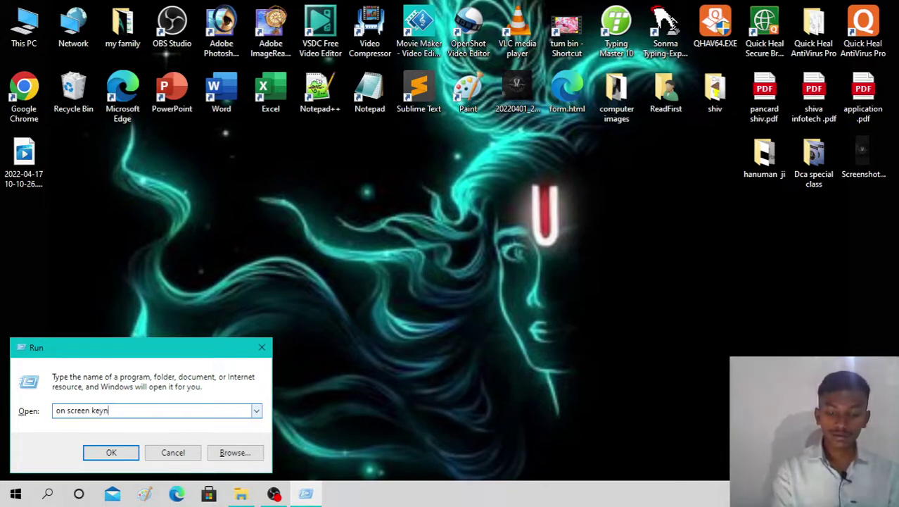
pyautogui.write('b')
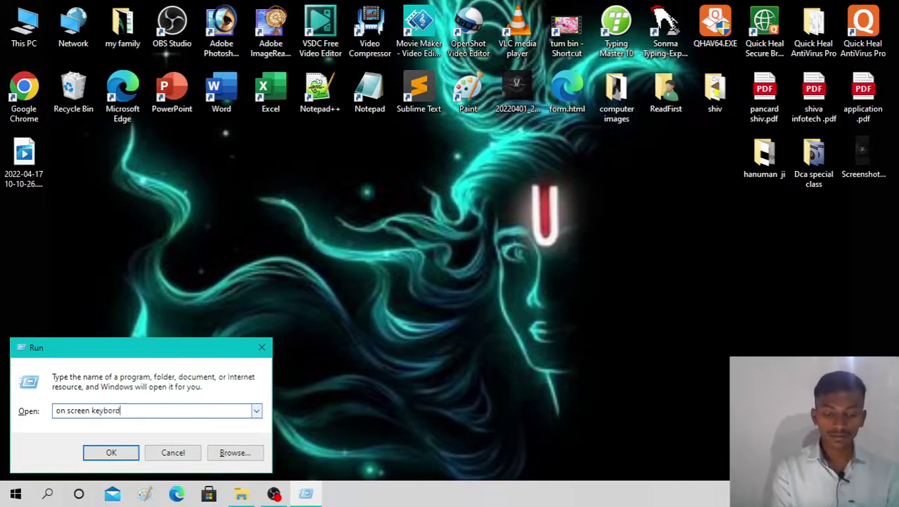
pyautogui.write('ord')
pyautogui.press('Return')
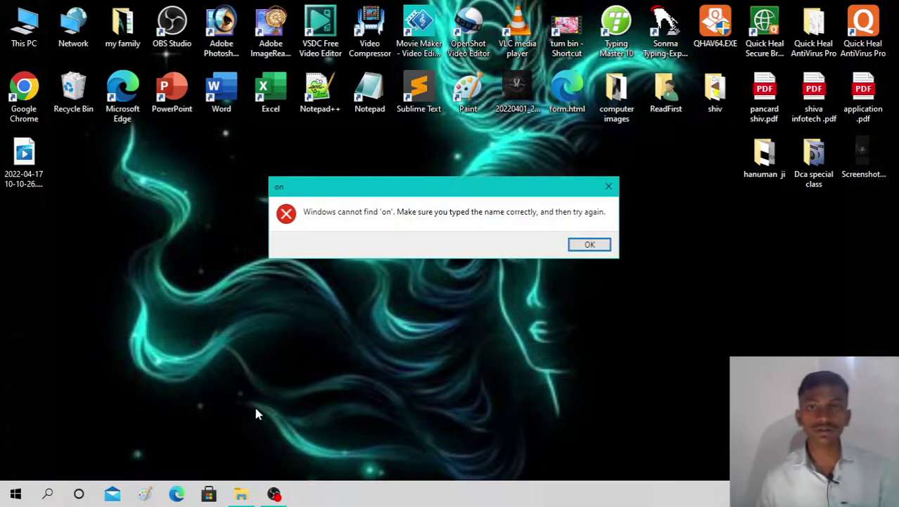
pyautogui.click(584, 245)
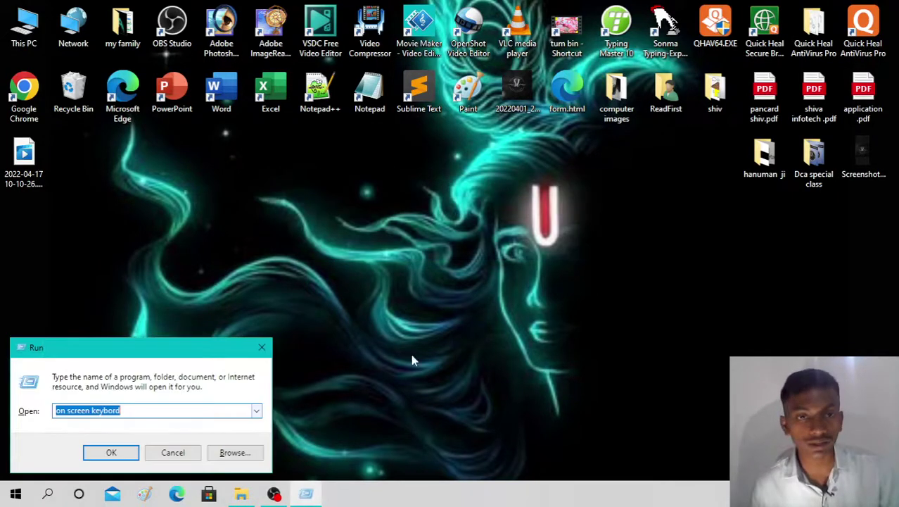
pyautogui.click(185, 454)
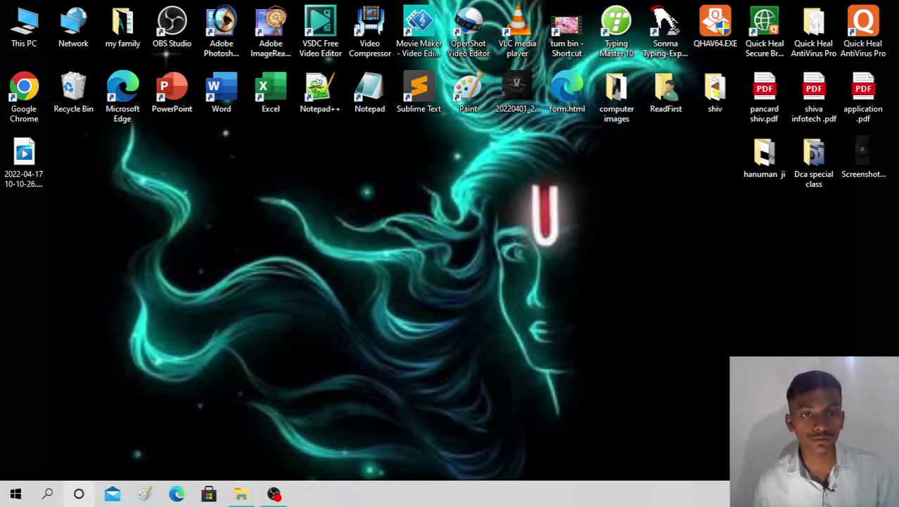
# Open the On-Screen Keyboard through a Windows search for "on", and close it after moving it lower on the desktop
pyautogui.click(48, 493)
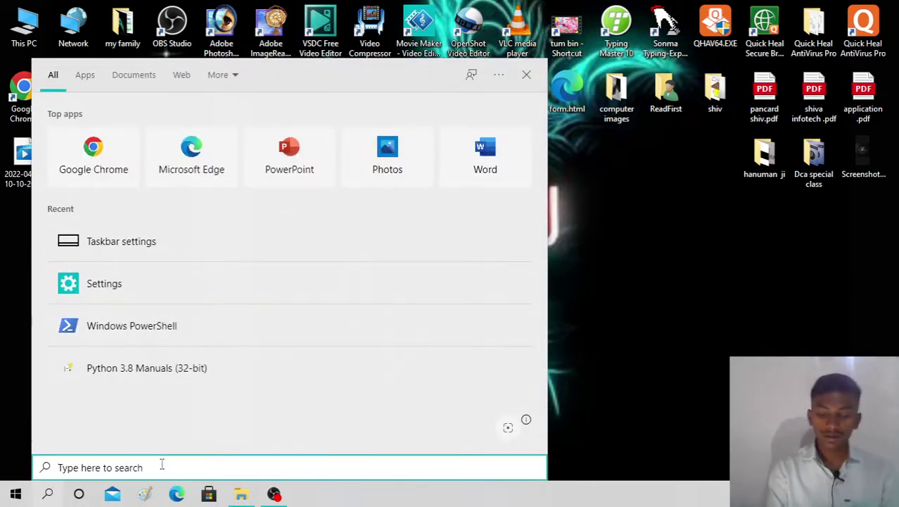
pyautogui.write('on')
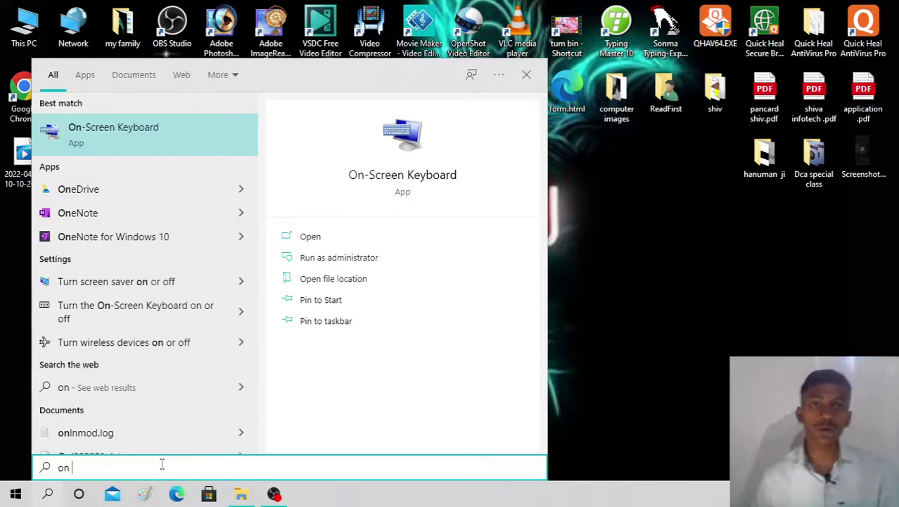
pyautogui.click(125, 139)
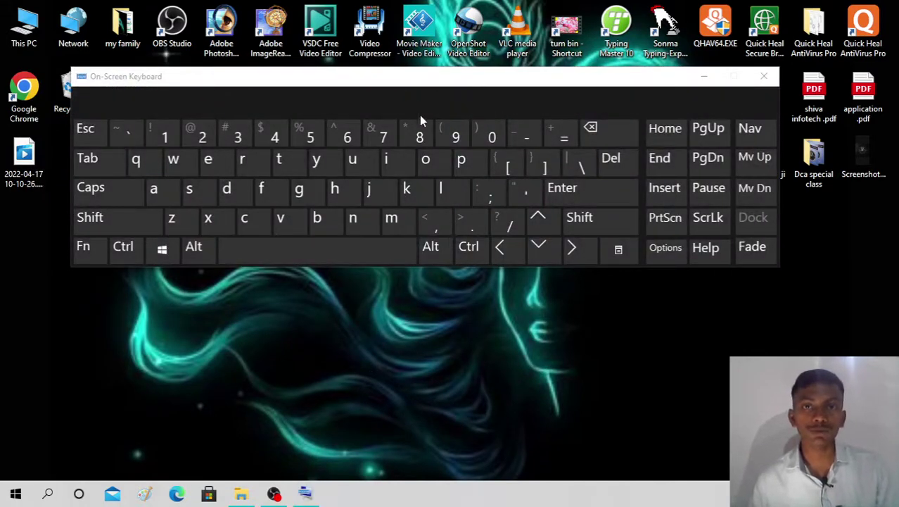
pyautogui.moveTo(419, 76); pyautogui.dragTo(454, 256)
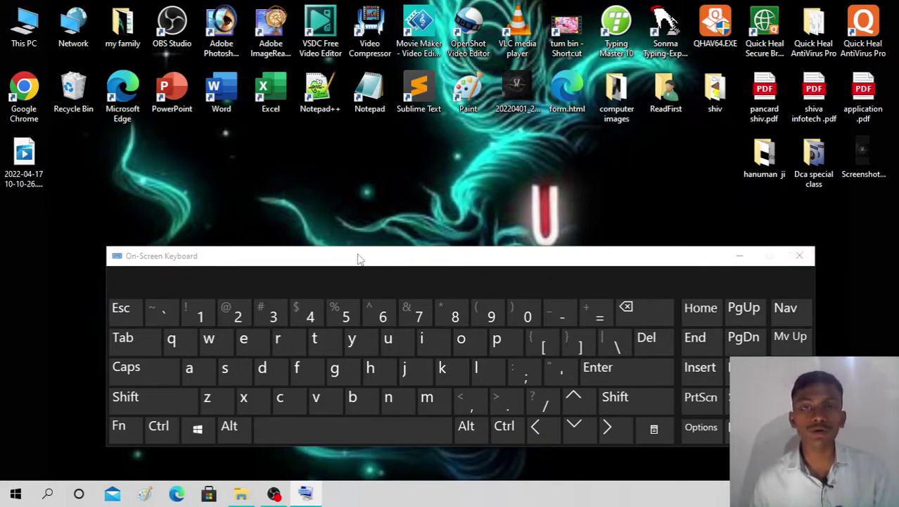
pyautogui.click(792, 260)
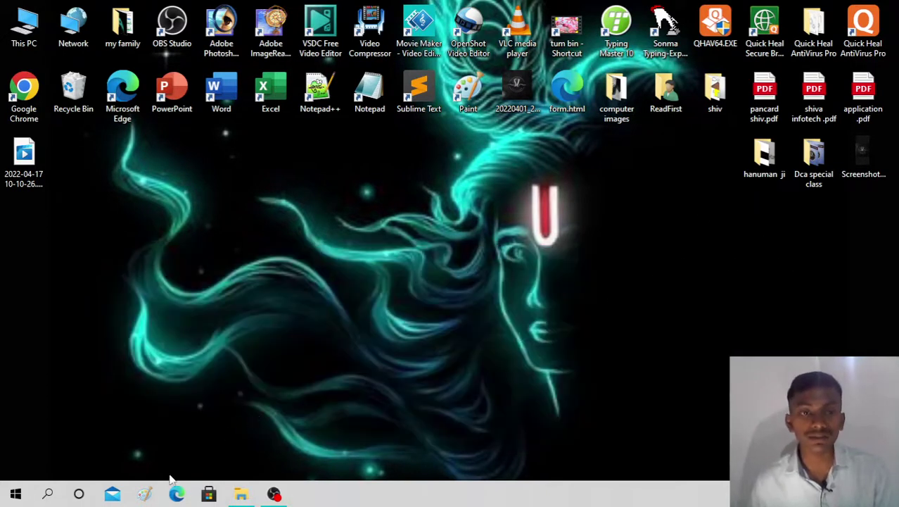
# Search Windows for "on" to find the On-Screen Keyboard app
pyautogui.click(49, 496)
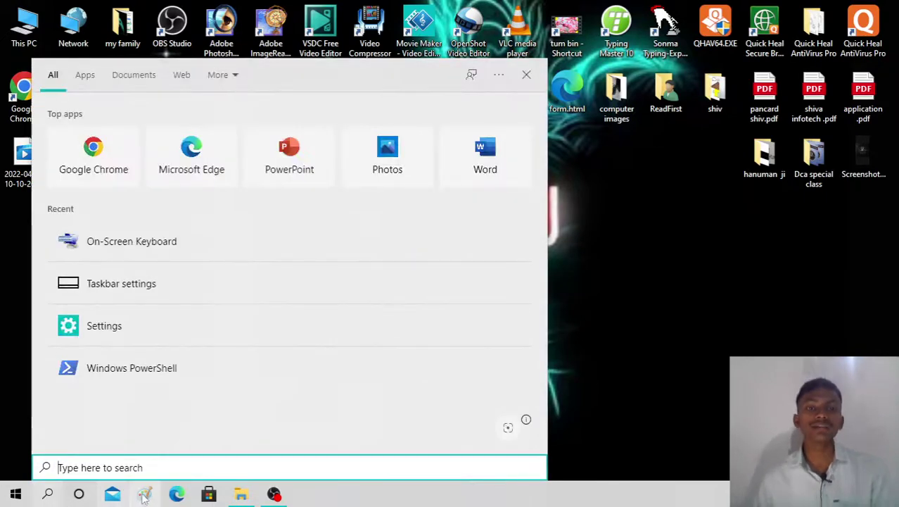
pyautogui.write('o')
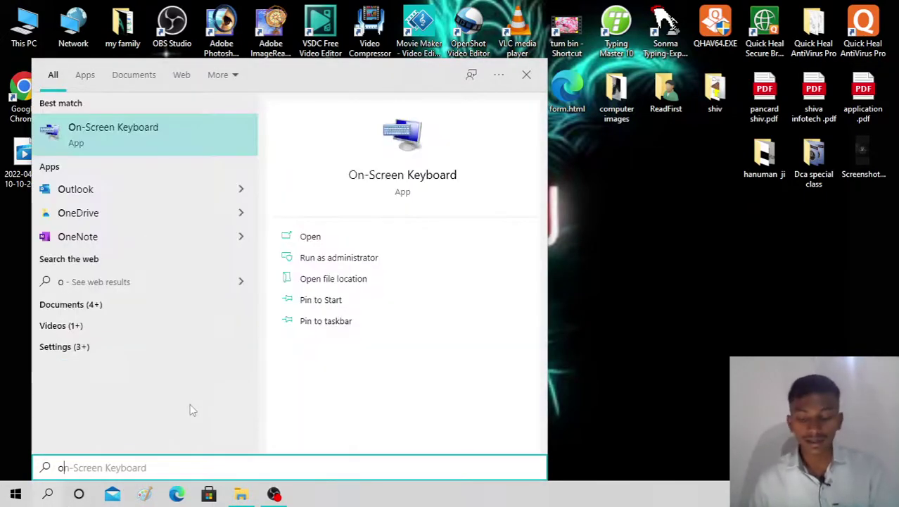
pyautogui.write('n ')
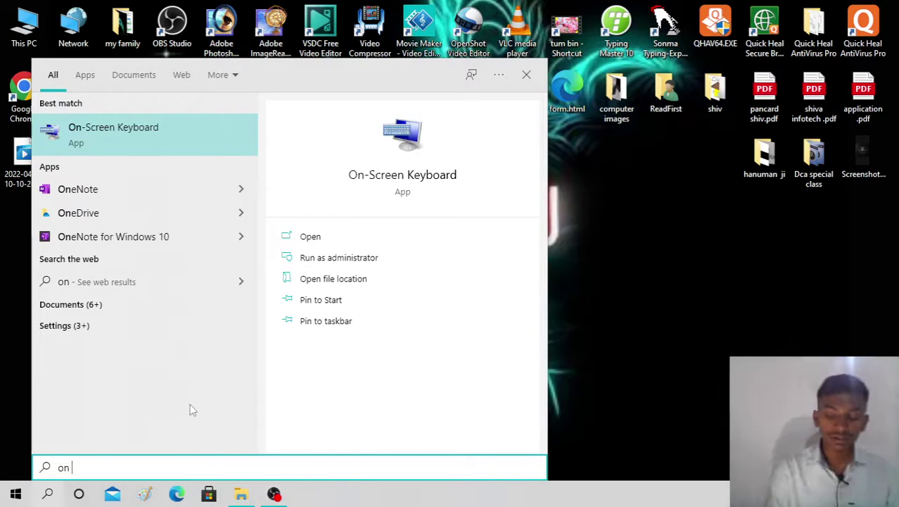
pyautogui.write('ke')
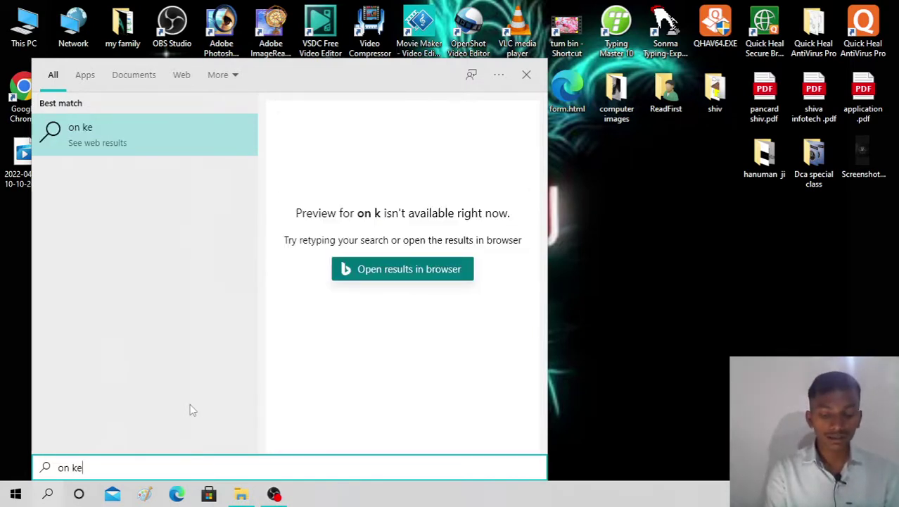
pyautogui.write('y')
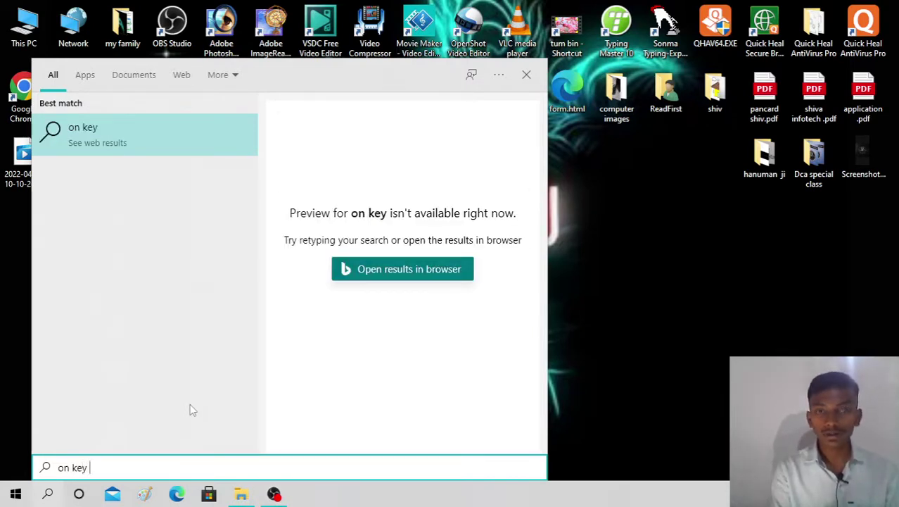
pyautogui.press('BackSpace')
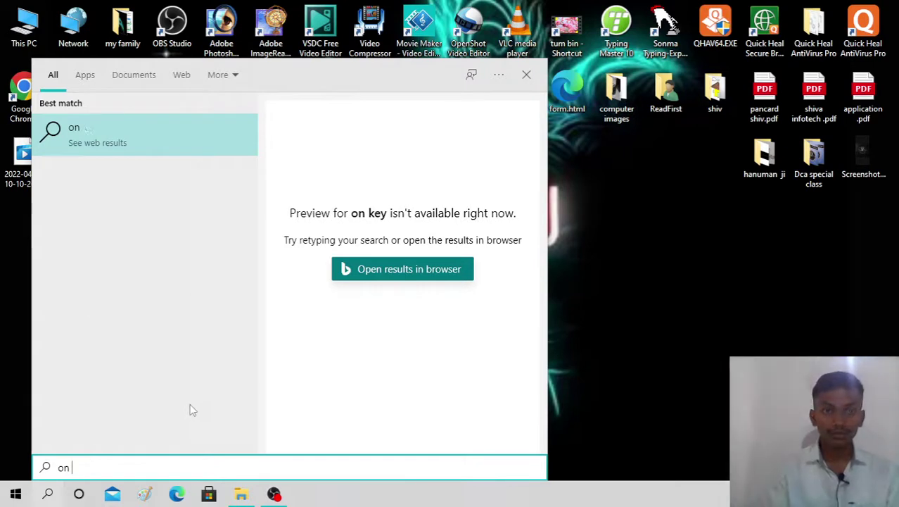
pyautogui.write('eybo')
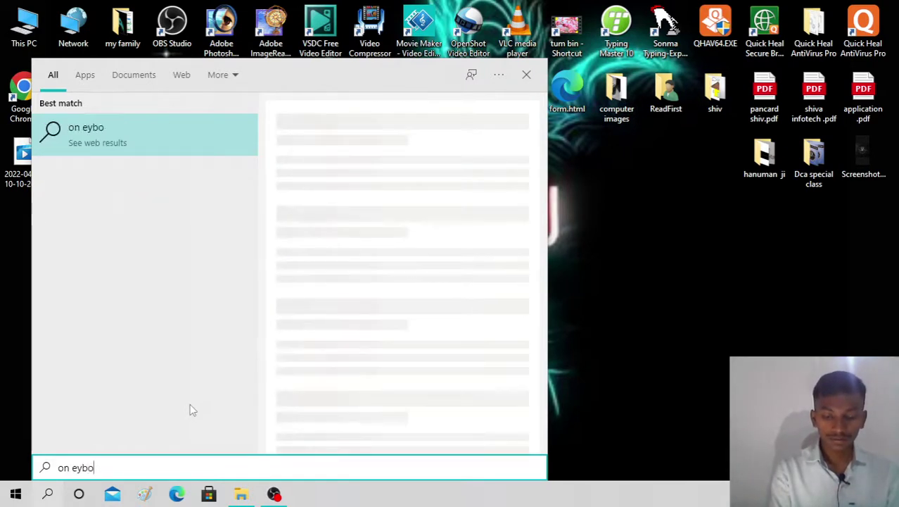
pyautogui.press('BackSpace')
pyautogui.press('BackSpace')
pyautogui.press('BackSpace')
pyautogui.press('BackSpace')
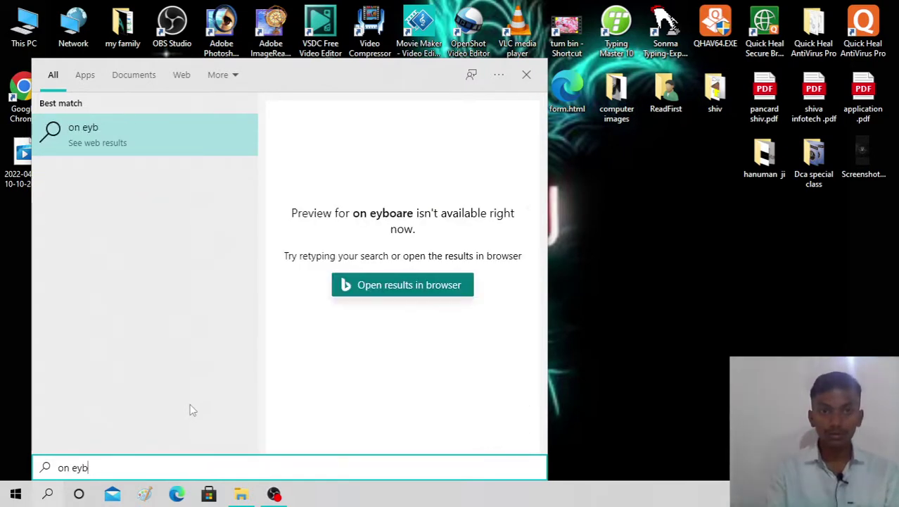
pyautogui.press('BackSpace')
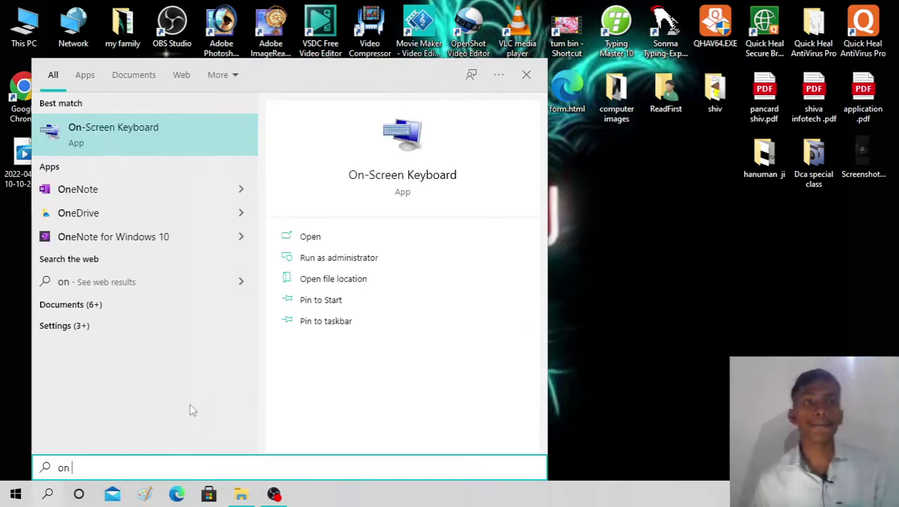
# Open the On-Screen Keyboard from the search results and move its window slightly down and to the left on the desktop
pyautogui.click(114, 147)
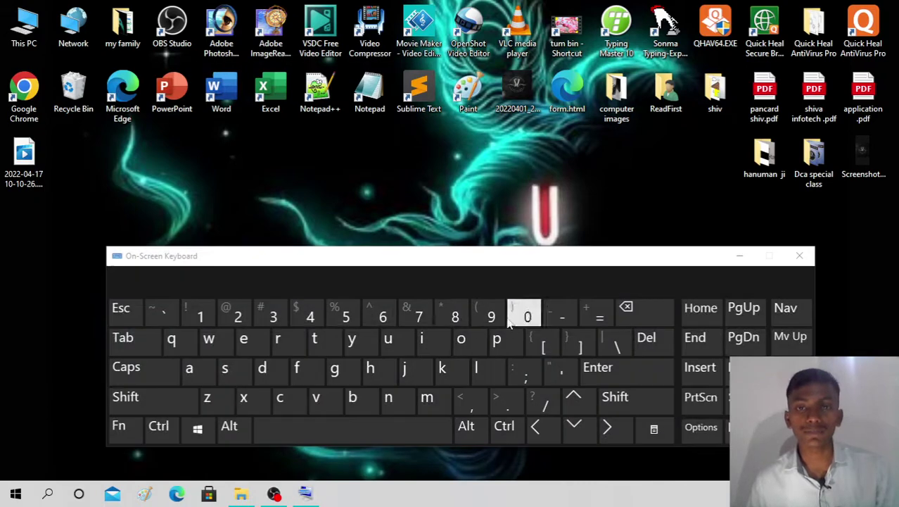
pyautogui.moveTo(411, 263); pyautogui.dragTo(343, 279)
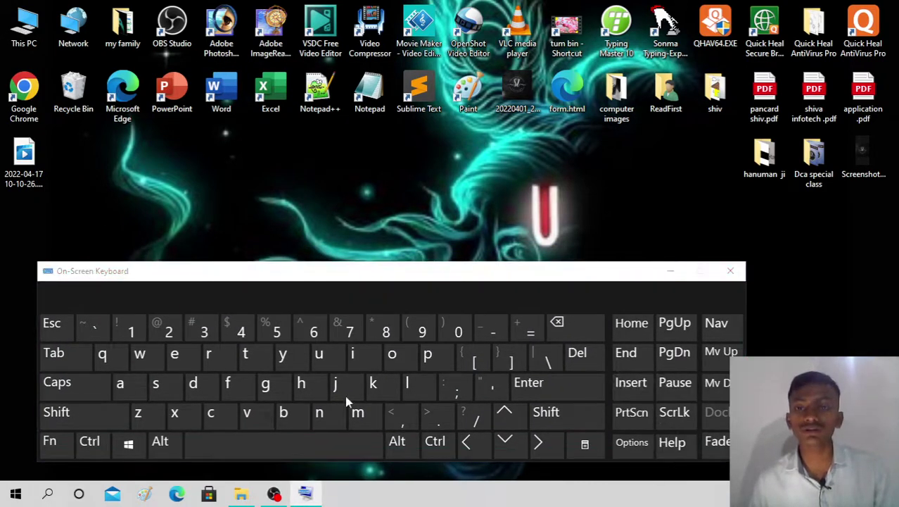
pyautogui.moveTo(26, 251); pyautogui.dragTo(27, 248)
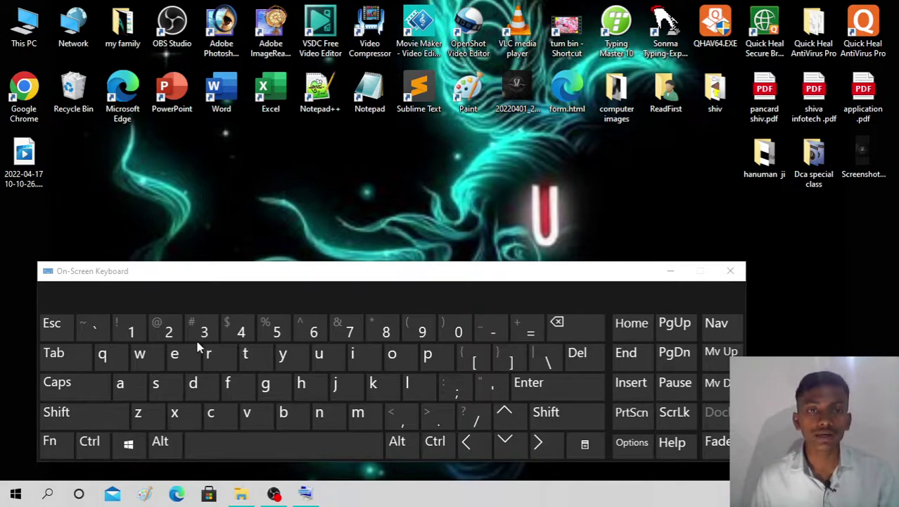
# Open Notepad and enter "computer skills" with the On-Screen Keyboard and its word suggestions
pyautogui.doubleClick(367, 92)
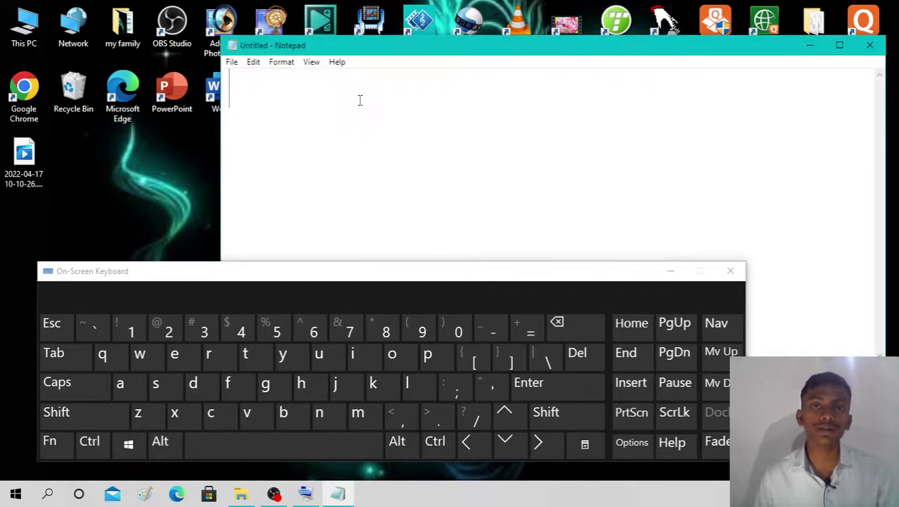
pyautogui.click(211, 413)
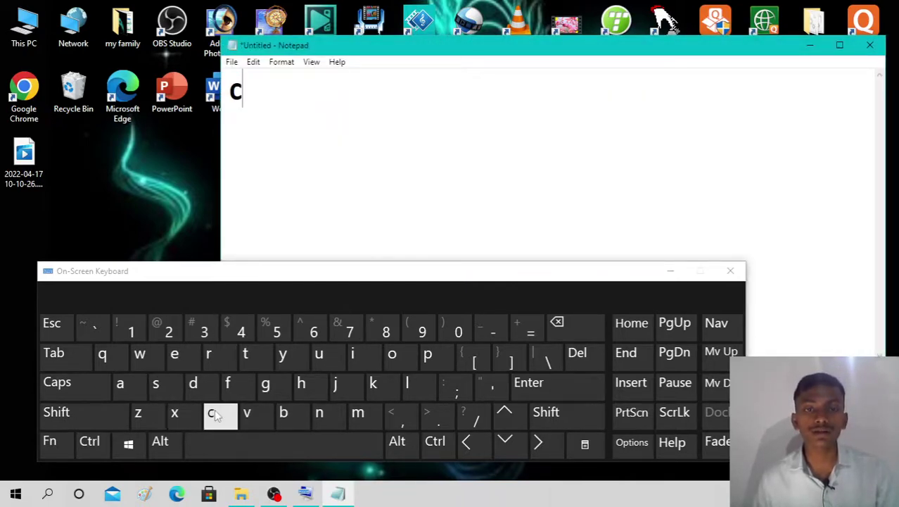
pyautogui.click(392, 356)
pyautogui.click(357, 413)
pyautogui.click(427, 357)
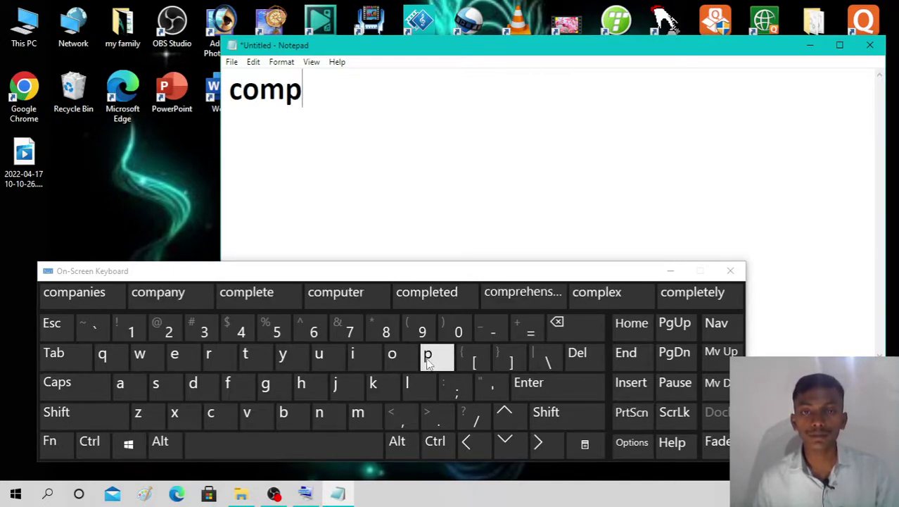
pyautogui.click(337, 292)
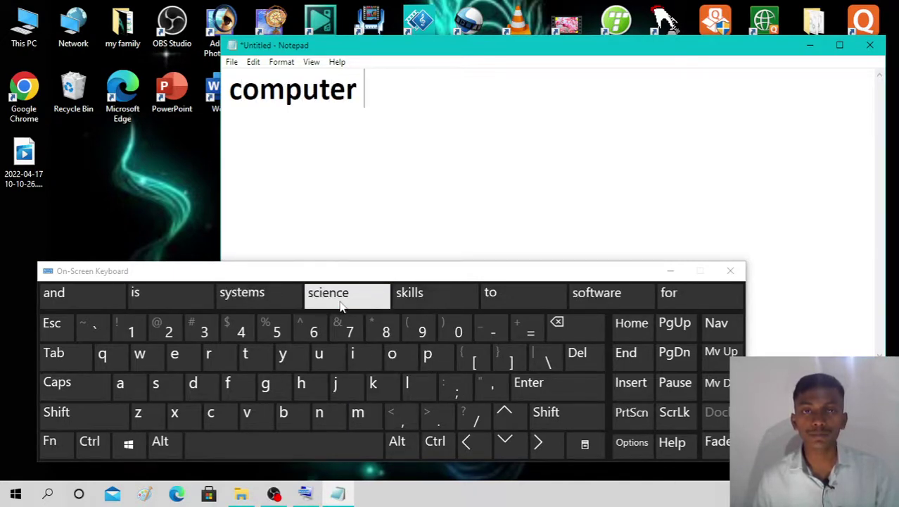
pyautogui.click(432, 294)
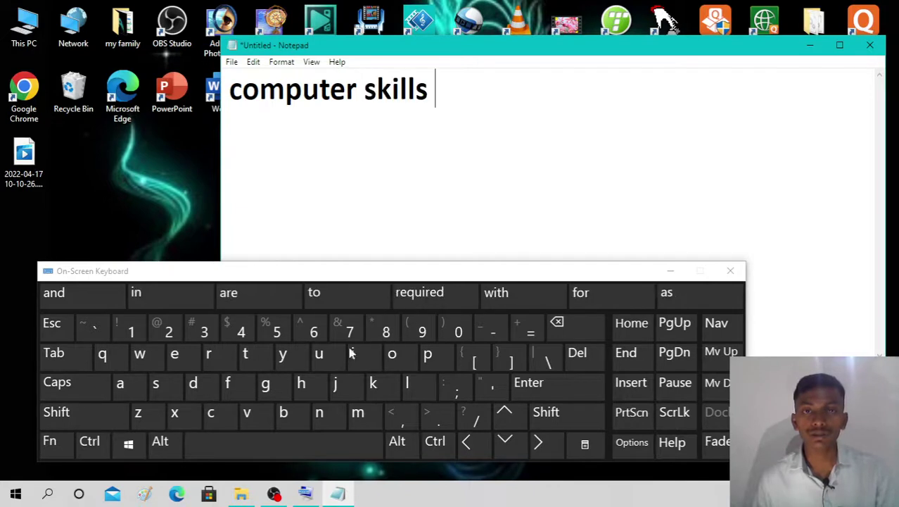
# Complete the Notepad sentence with "is very important ." using the On-Screen Keyboard and its word suggestions
pyautogui.click(121, 382)
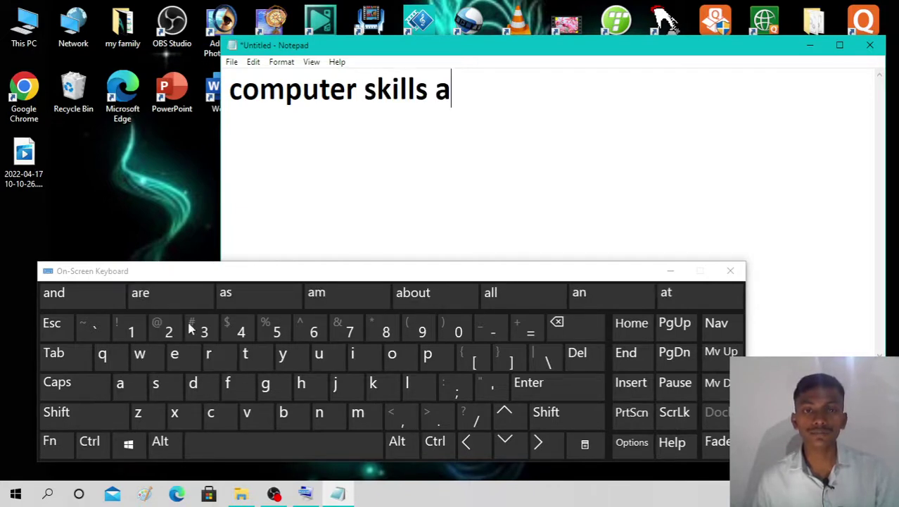
pyautogui.click(557, 322)
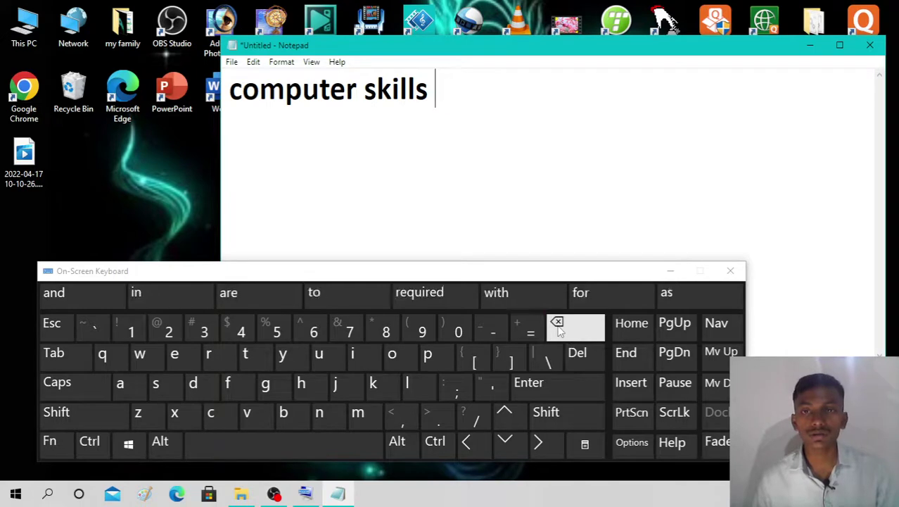
pyautogui.click(354, 353)
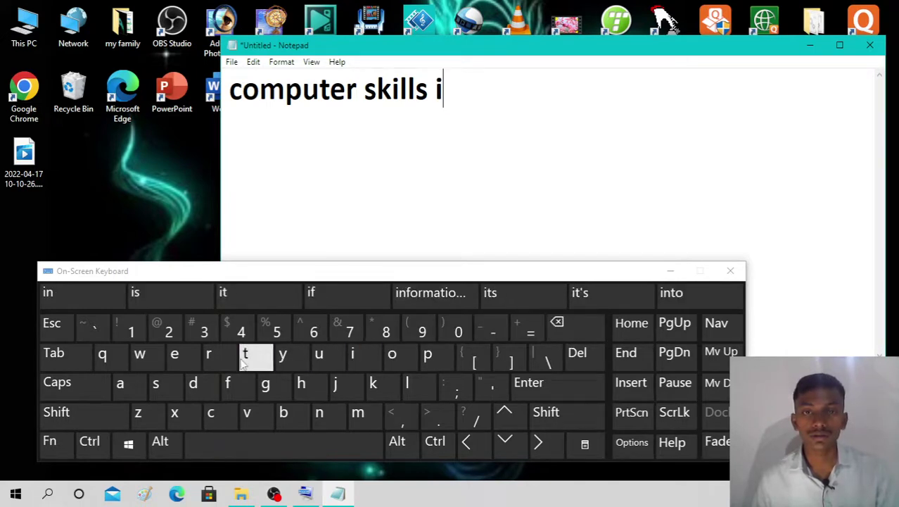
pyautogui.click(135, 292)
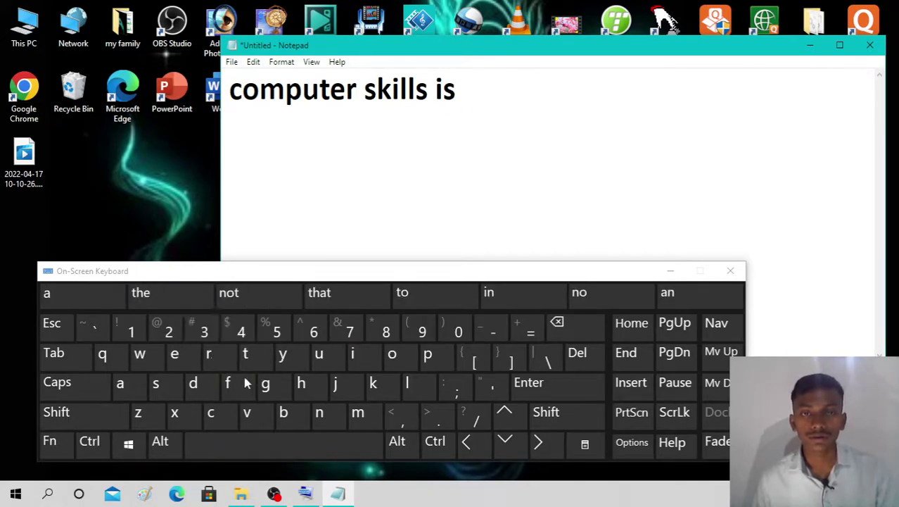
pyautogui.click(248, 415)
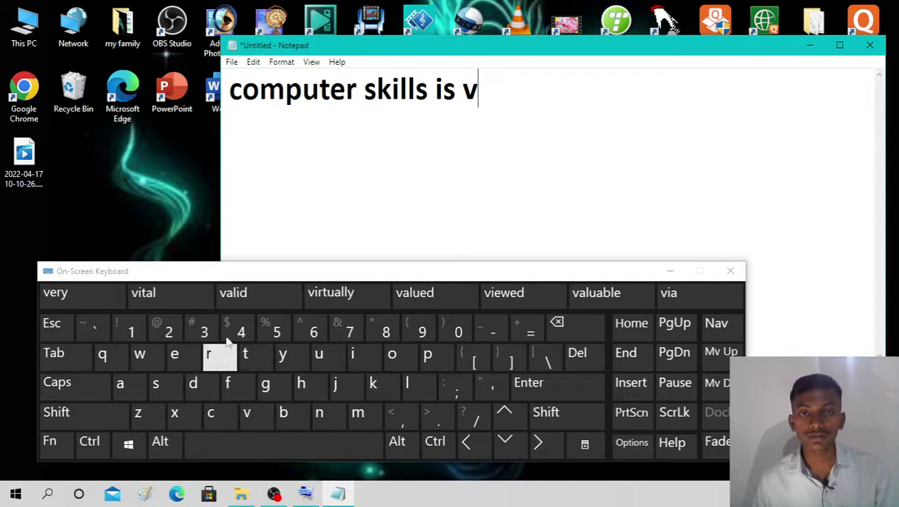
pyautogui.click(184, 354)
pyautogui.click(95, 308)
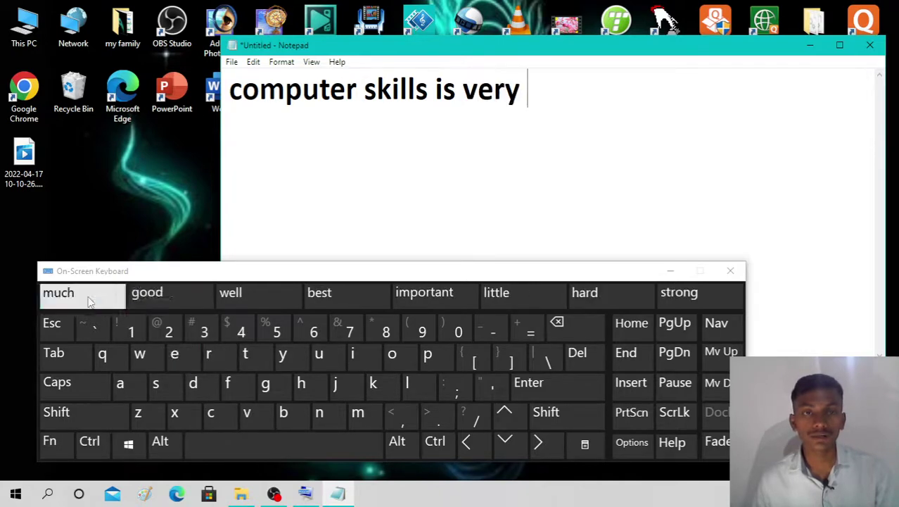
pyautogui.click(424, 303)
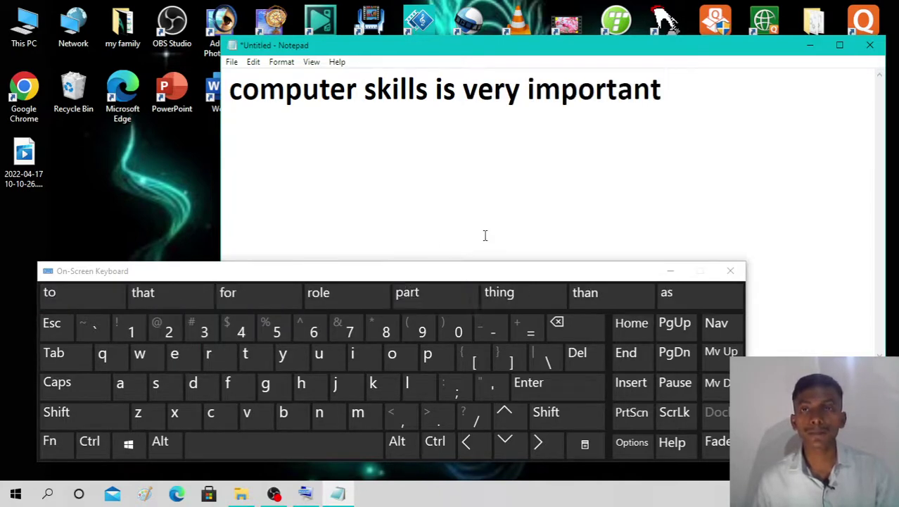
pyautogui.click(446, 418)
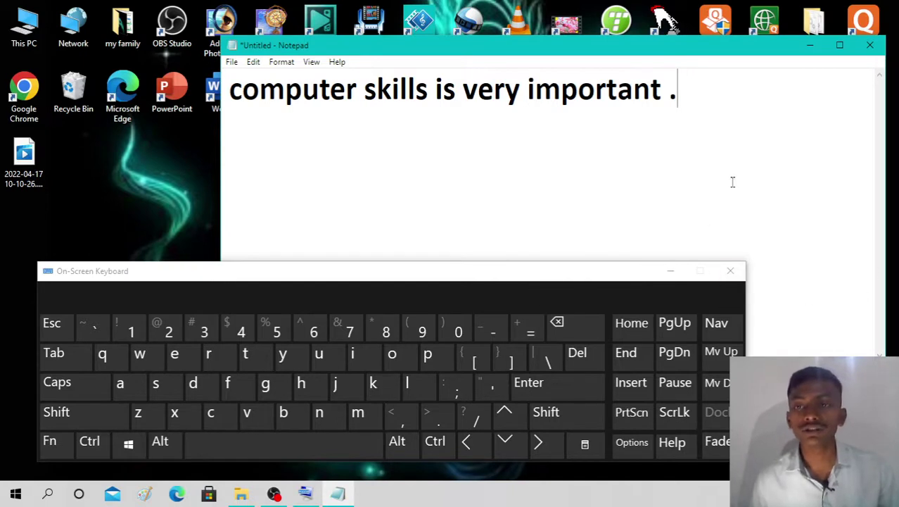
# Close the On-Screen Keyboard and close Notepad without saving the text
pyautogui.click(731, 272)
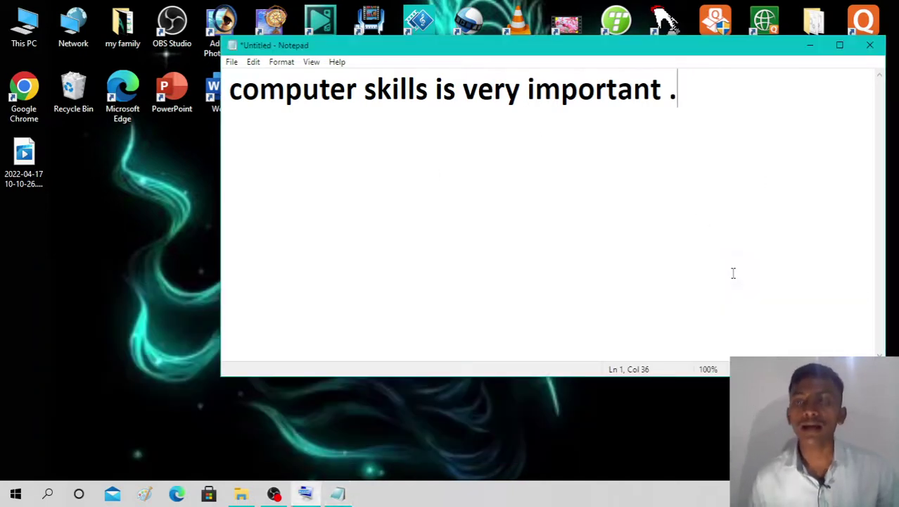
pyautogui.click(870, 45)
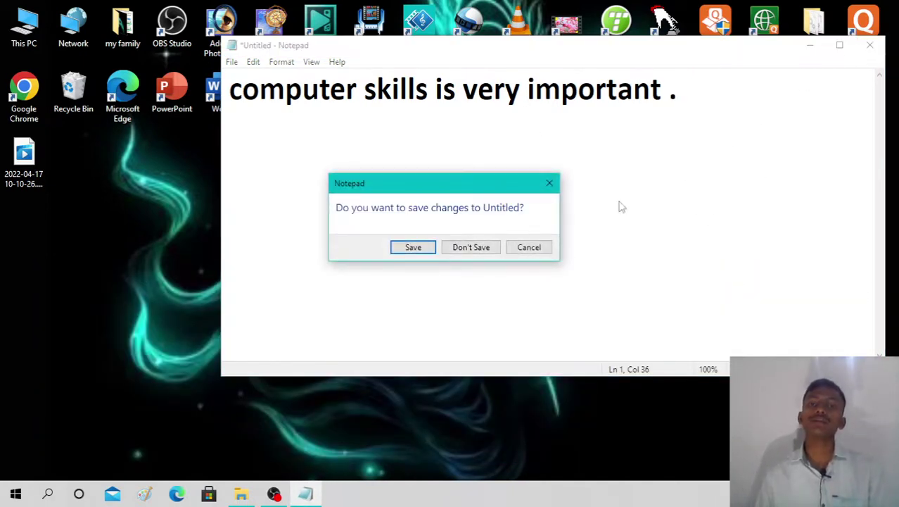
pyautogui.click(480, 250)
# Refresh the desktop twice
pyautogui.rightClick(138, 203)
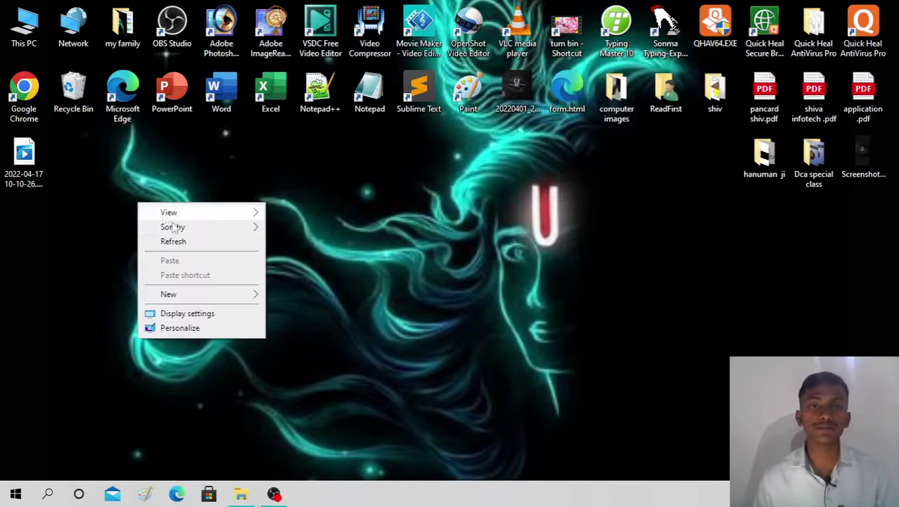
pyautogui.click(181, 242)
pyautogui.rightClick(185, 243)
pyautogui.click(238, 283)
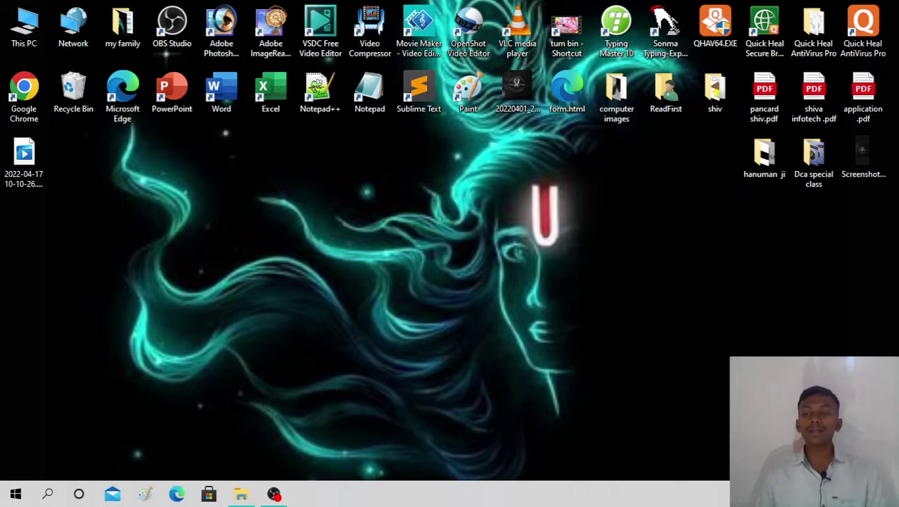
# Switch to OBS, hide the Video Capture Device source and minimize OBS again
pyautogui.click(869, 494)
pyautogui.click(274, 493)
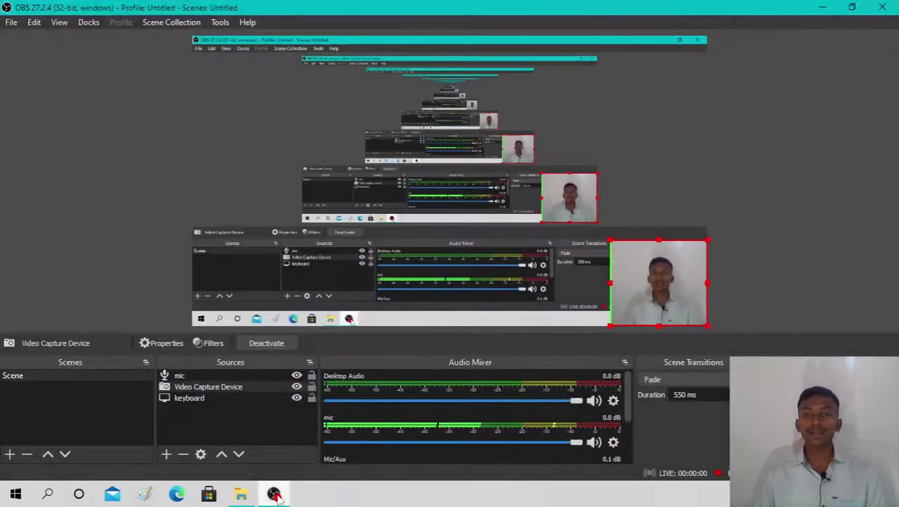
pyautogui.click(273, 494)
pyautogui.click(266, 498)
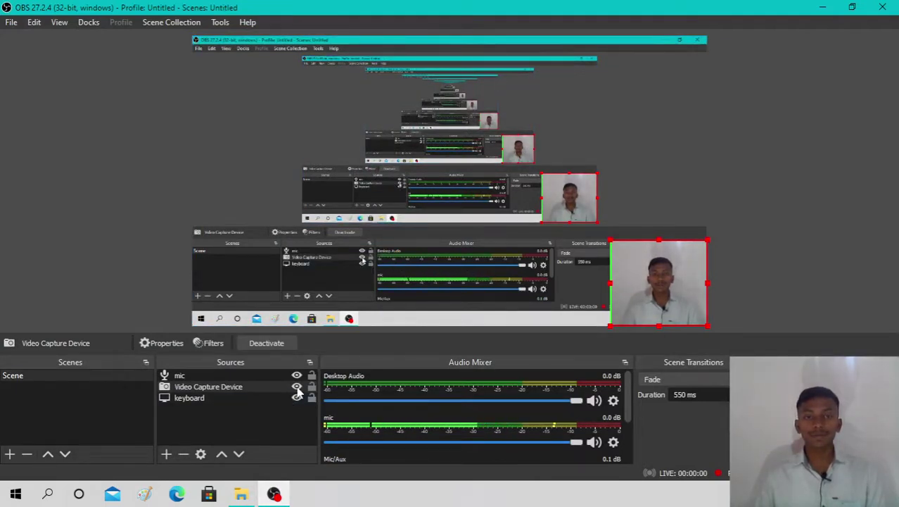
pyautogui.click(296, 386)
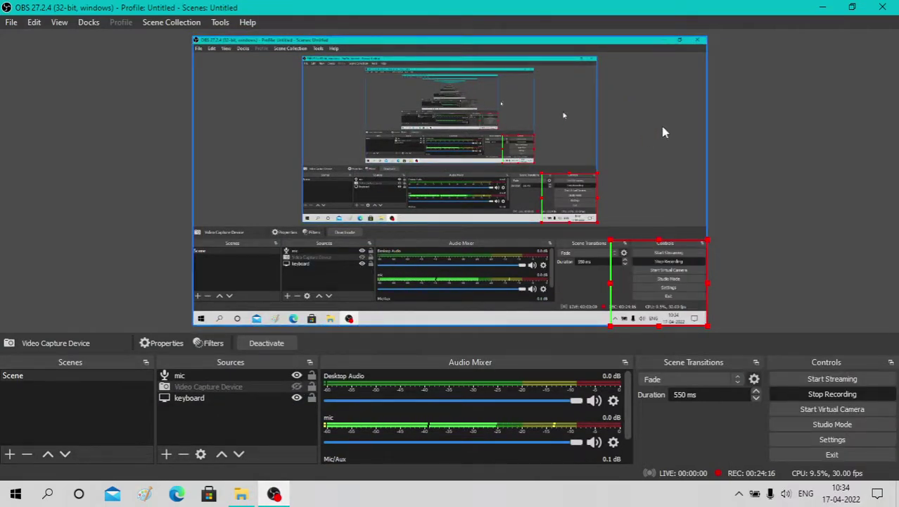
pyautogui.click(822, 7)
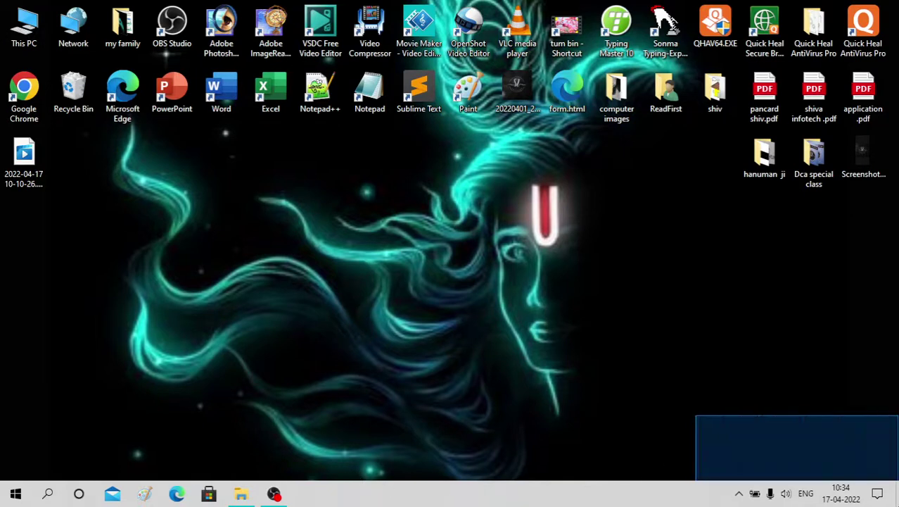
pyautogui.moveTo(738, 423); pyautogui.dragTo(894, 481)
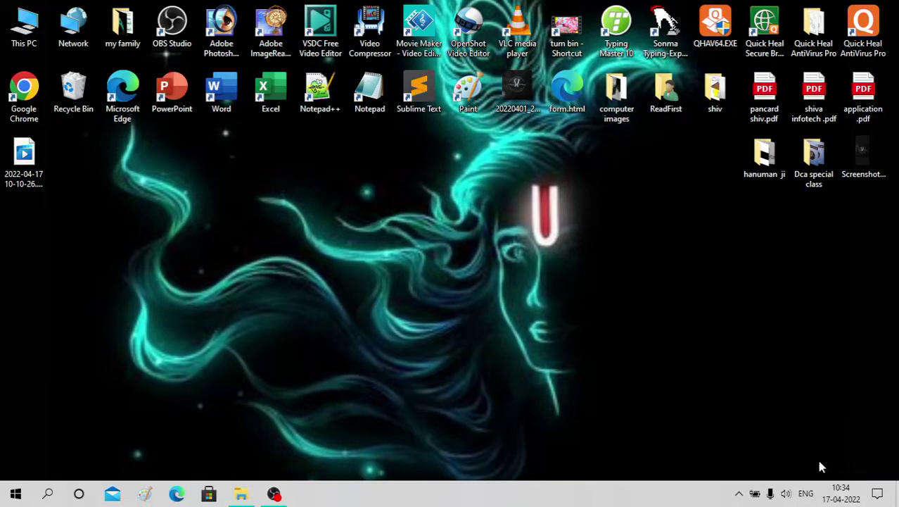
pyautogui.moveTo(819, 461); pyautogui.dragTo(879, 480)
pyautogui.moveTo(792, 455); pyautogui.dragTo(827, 468)
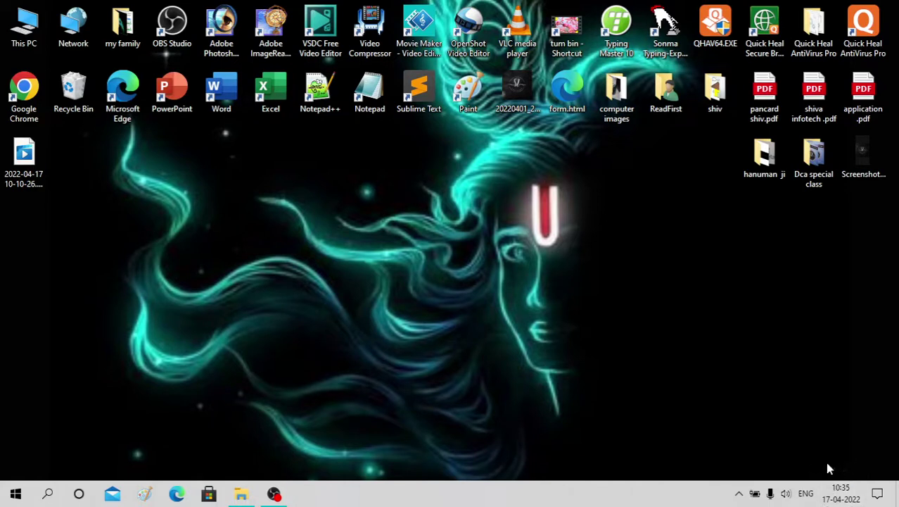
# View the clock and calendar flyout of the taskbar, then dismiss it
pyautogui.click(854, 496)
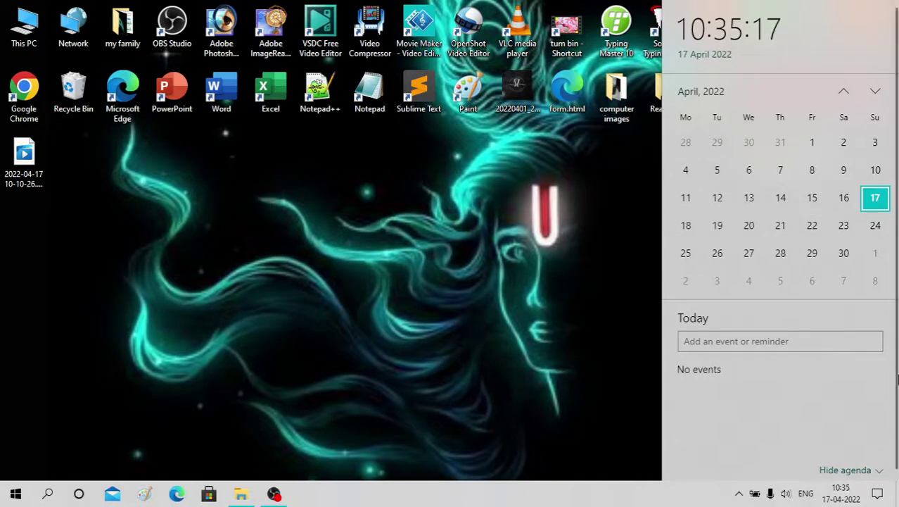
pyautogui.moveTo(898, 380); pyautogui.dragTo(898, 404)
pyautogui.click(573, 348)
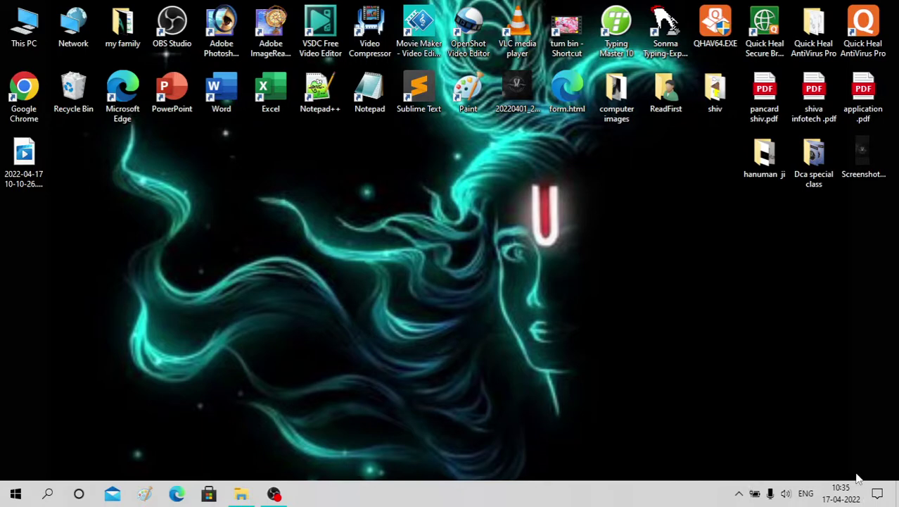
# Open Settings from the action center, search for "clock", view the date and time settings, and close Settings
pyautogui.click(877, 494)
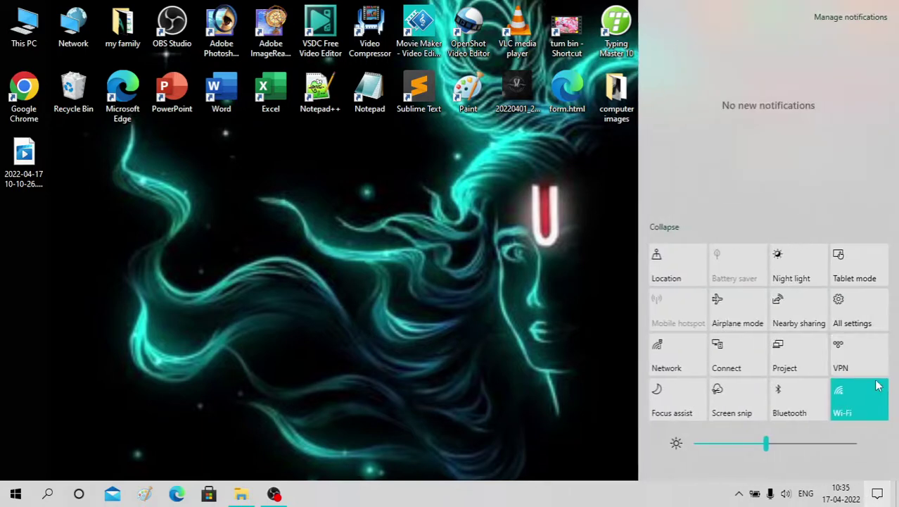
pyautogui.click(851, 313)
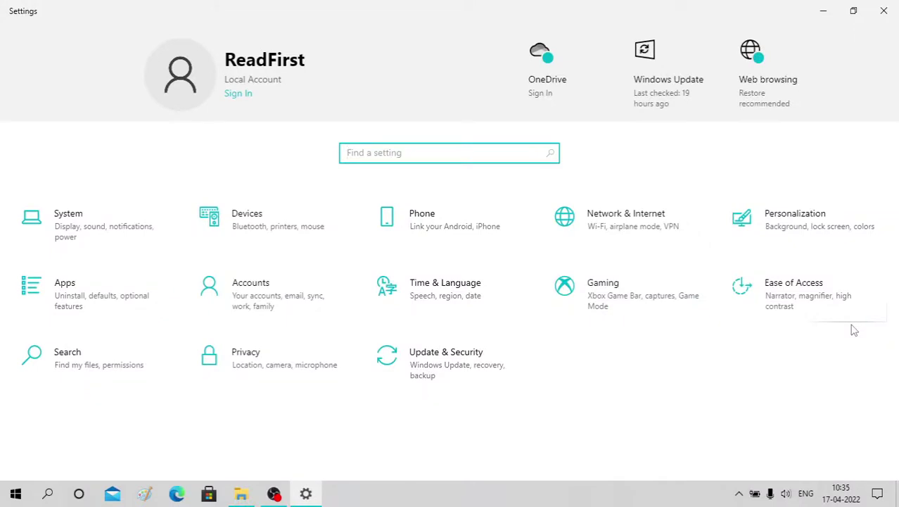
pyautogui.write('c')
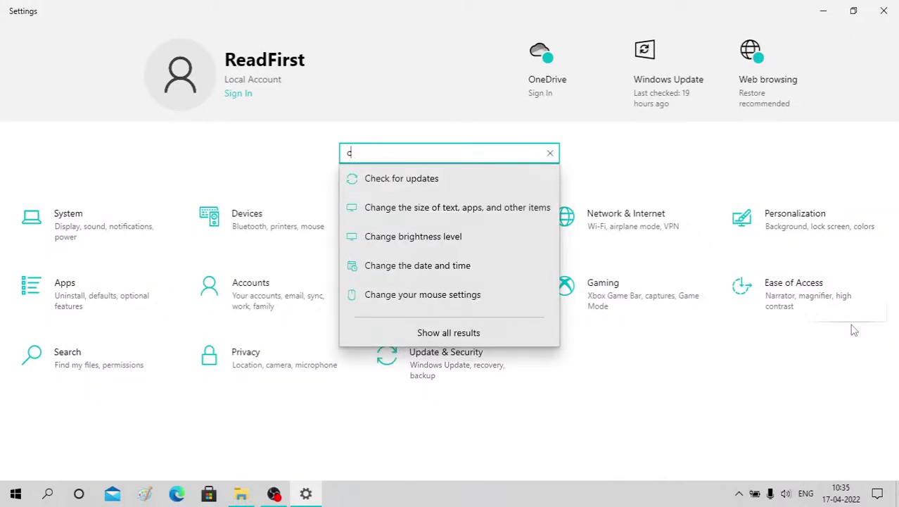
pyautogui.write('lock')
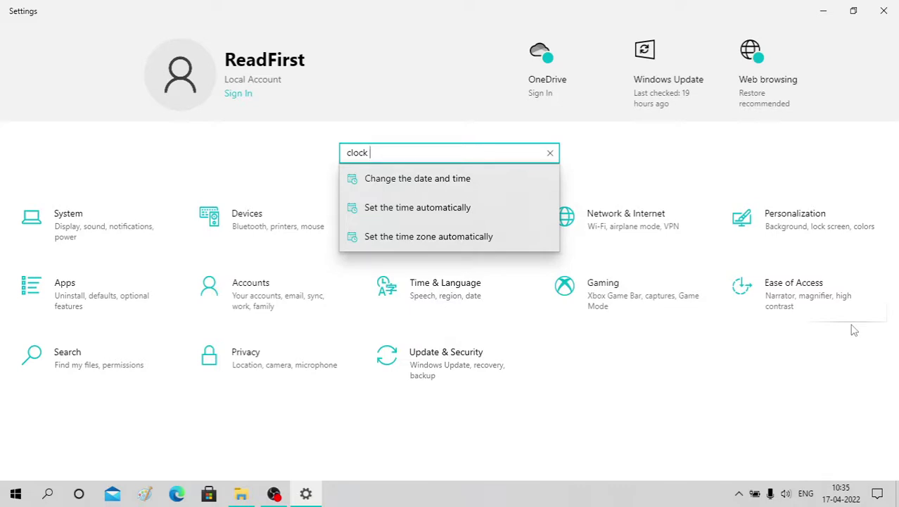
pyautogui.click(472, 186)
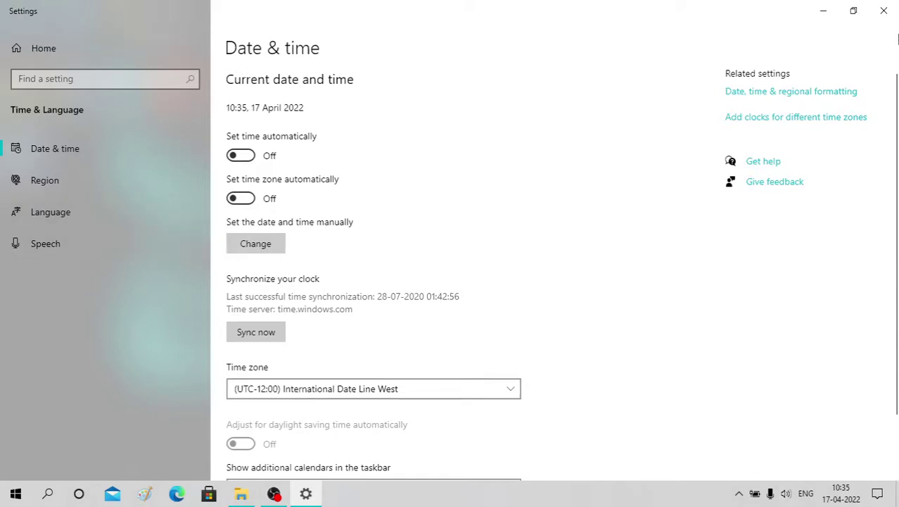
pyautogui.click(885, 10)
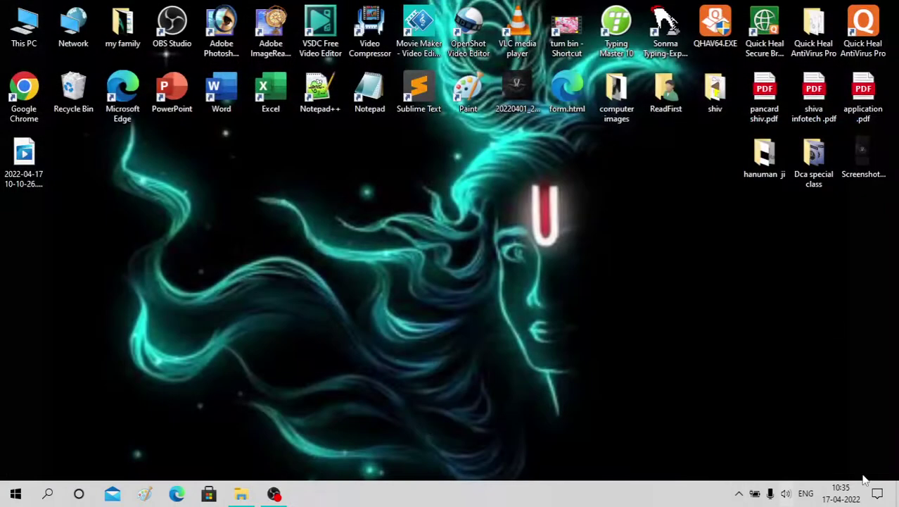
# Reopen the action center, view the Settings home page with all its categories, and close it
pyautogui.click(877, 493)
pyautogui.click(880, 494)
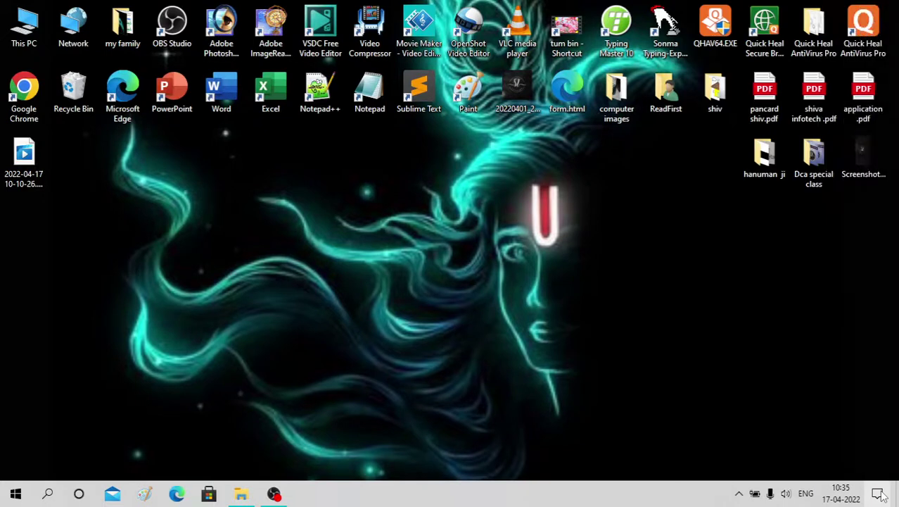
pyautogui.click(880, 493)
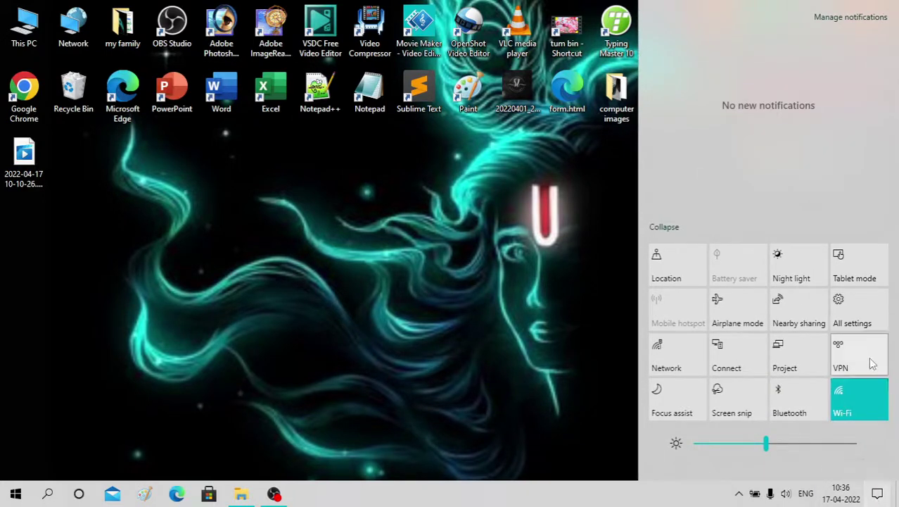
pyautogui.click(864, 321)
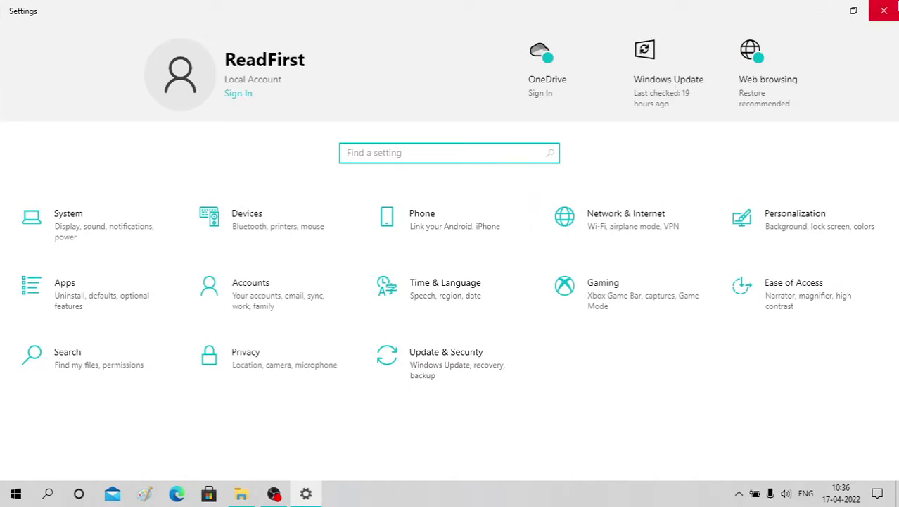
pyautogui.click(887, 10)
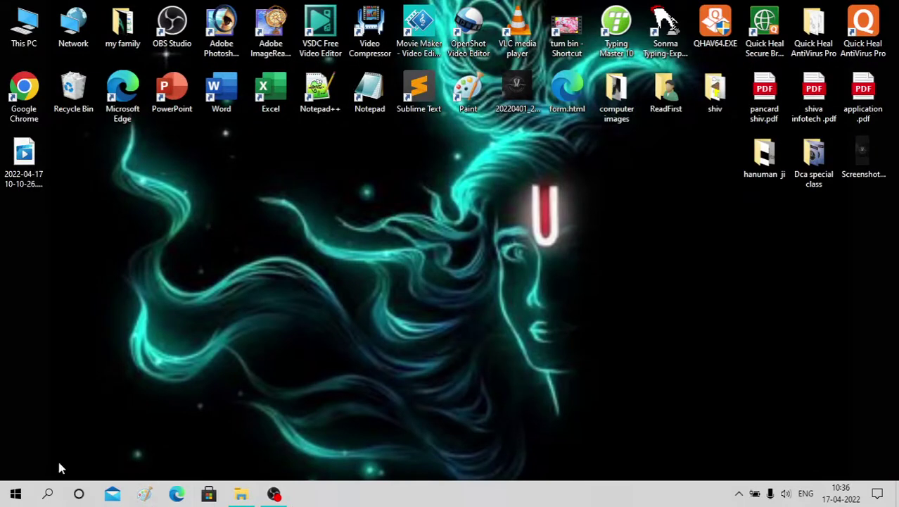
# Try to find the clock settings by searching Windows for "data and time setting", and close the resulting browser window
pyautogui.click(47, 495)
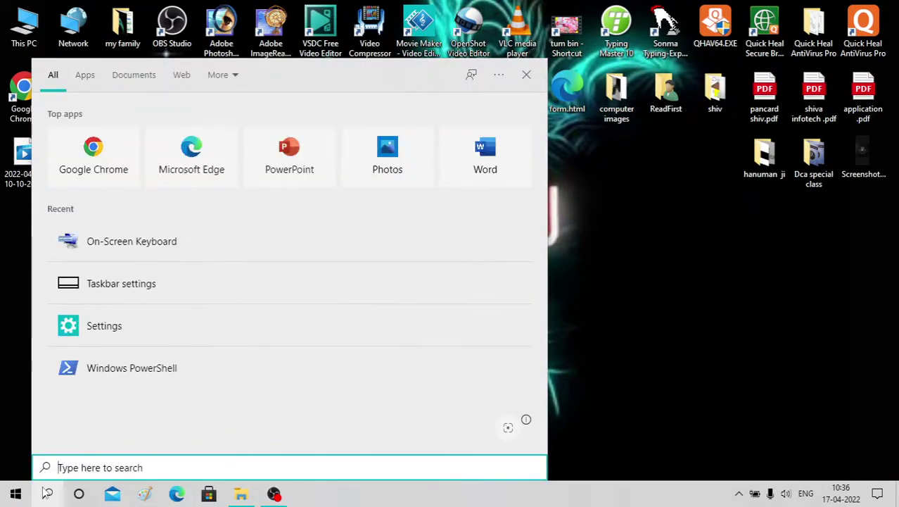
pyautogui.write('da')
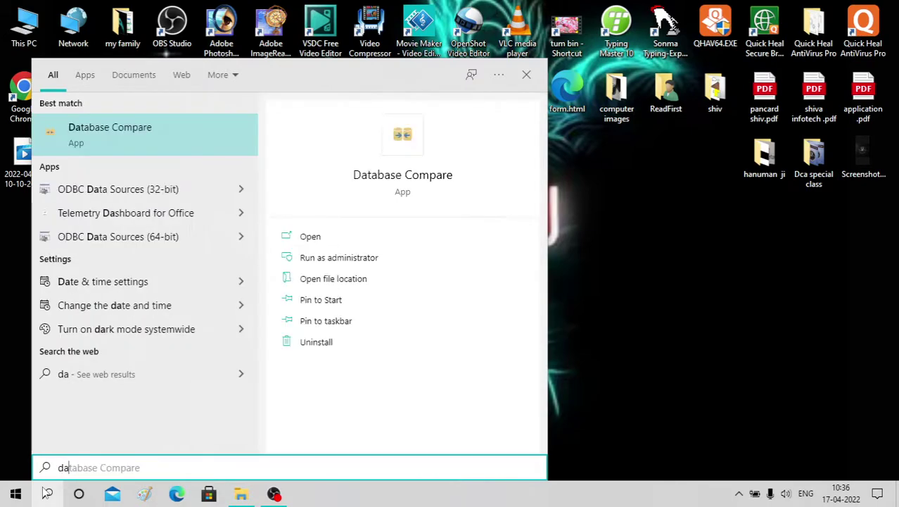
pyautogui.write('ta ')
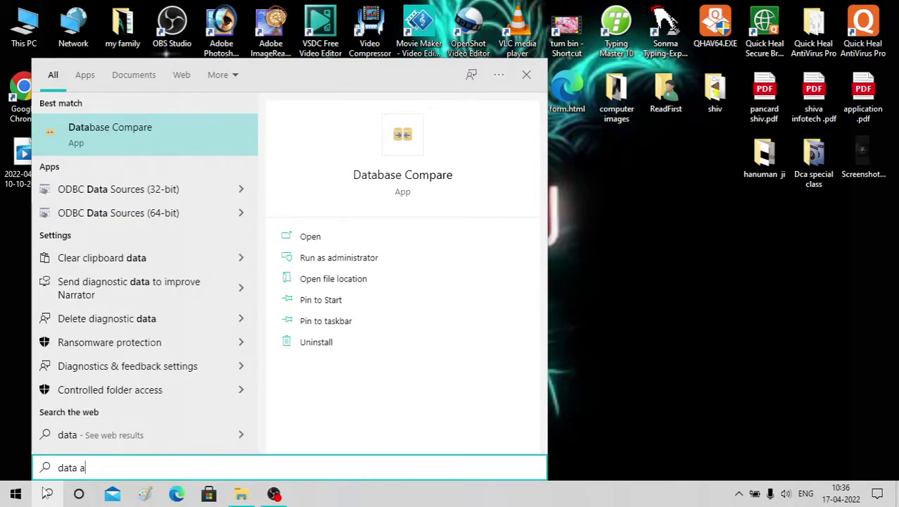
pyautogui.write('a')
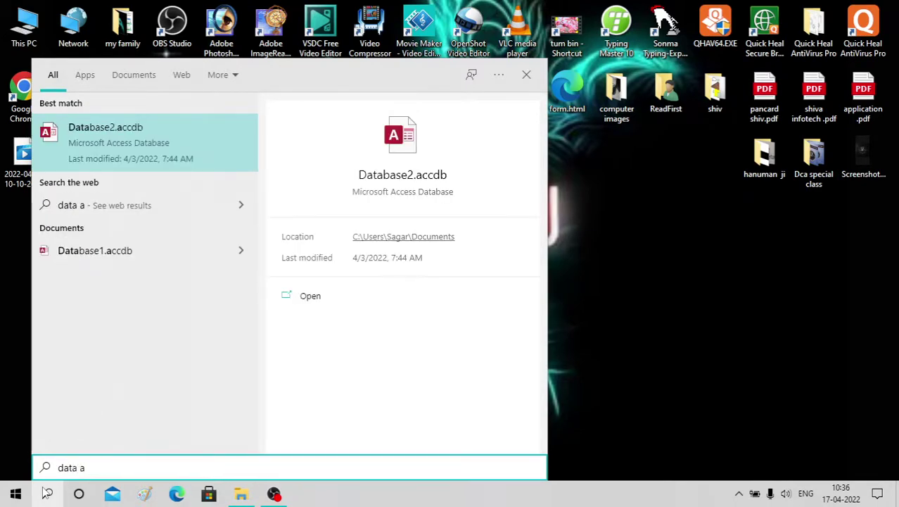
pyautogui.write('nd ')
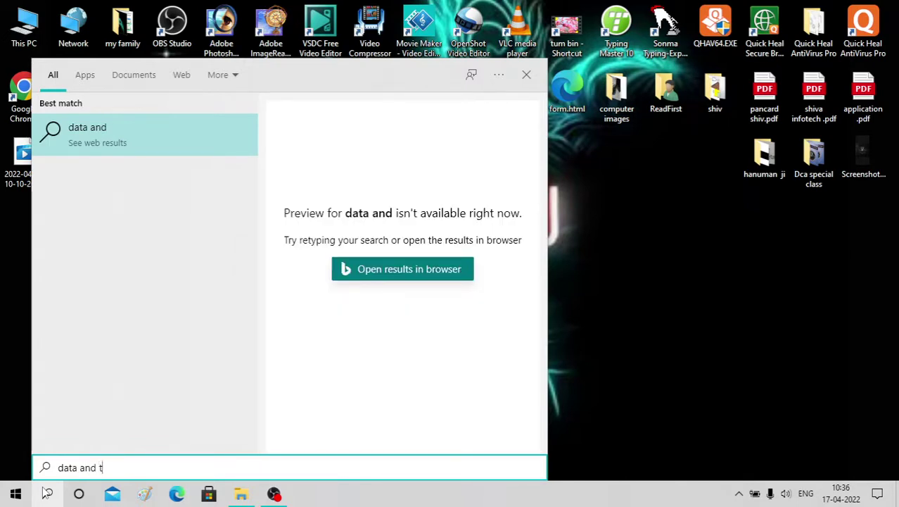
pyautogui.write('time see')
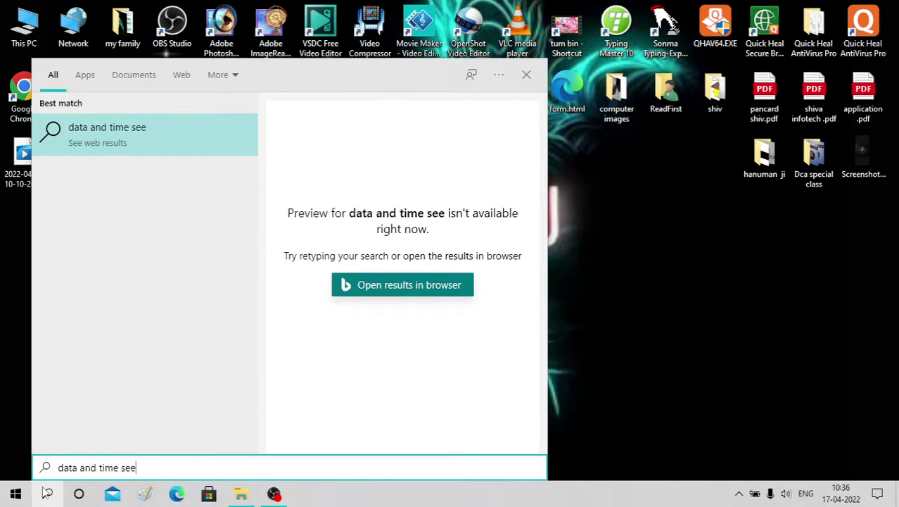
pyautogui.press('BackSpace')
pyautogui.write('tt')
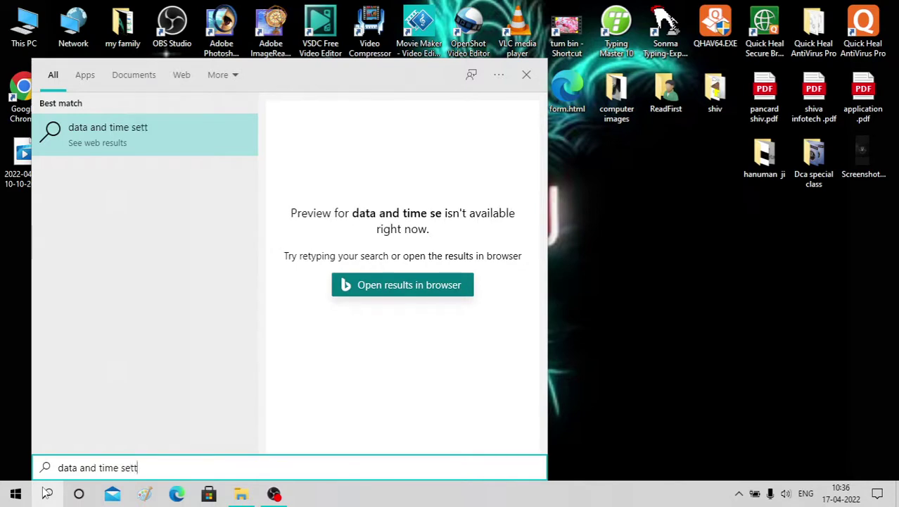
pyautogui.write('ing')
pyautogui.click(46, 493)
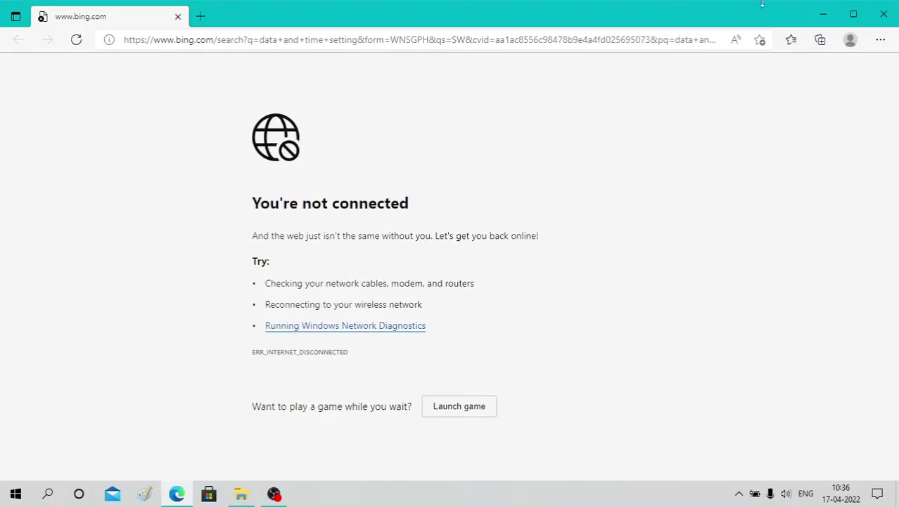
pyautogui.click(883, 14)
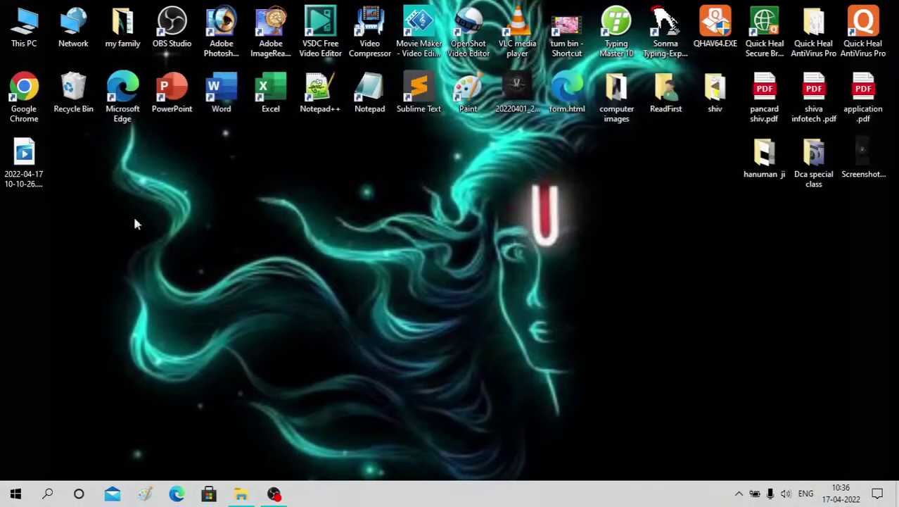
# Search Windows for "setting" and open the Settings app
pyautogui.click(47, 495)
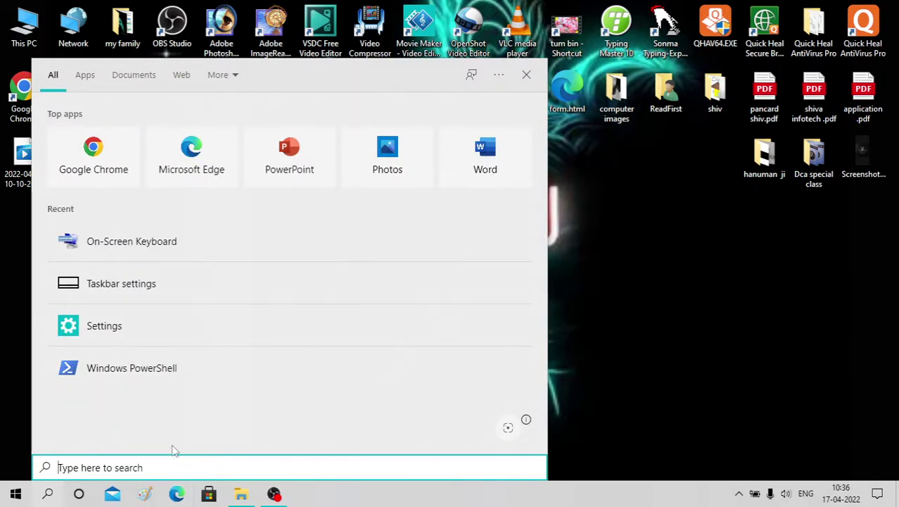
pyautogui.write('settin')
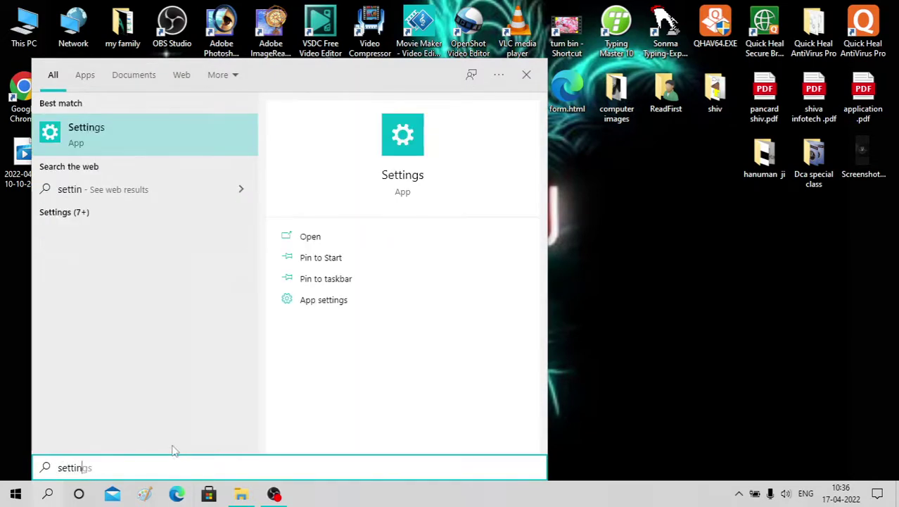
pyautogui.write('g')
pyautogui.press('Return')
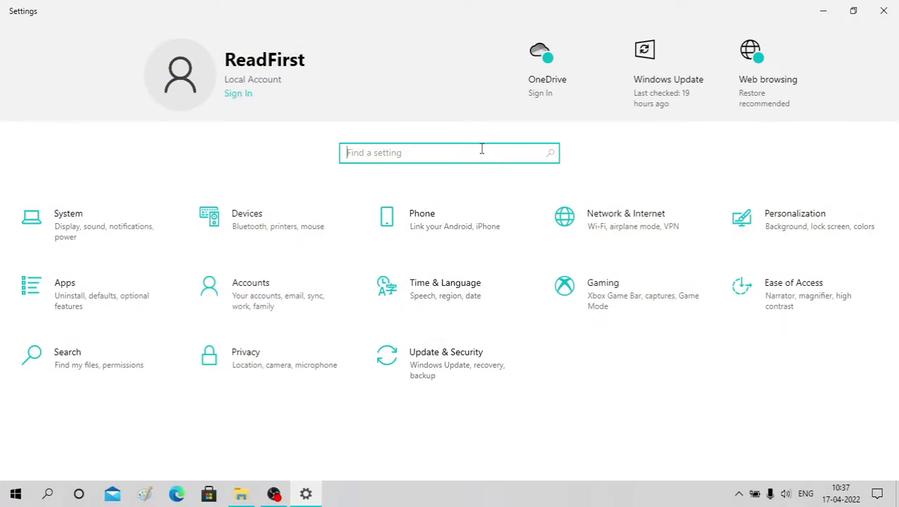
# Search Settings for "time" instead of "data" and open the "Change the date and time" result
pyautogui.write('data')
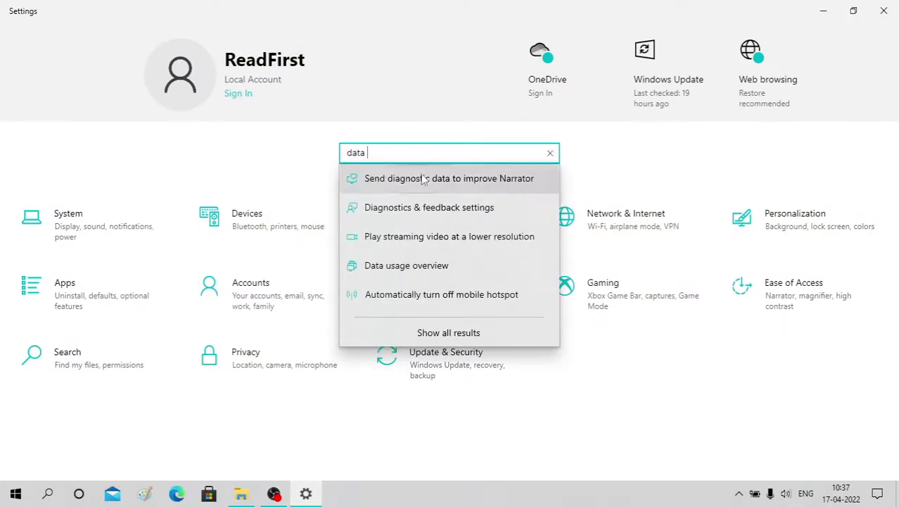
pyautogui.click(550, 152)
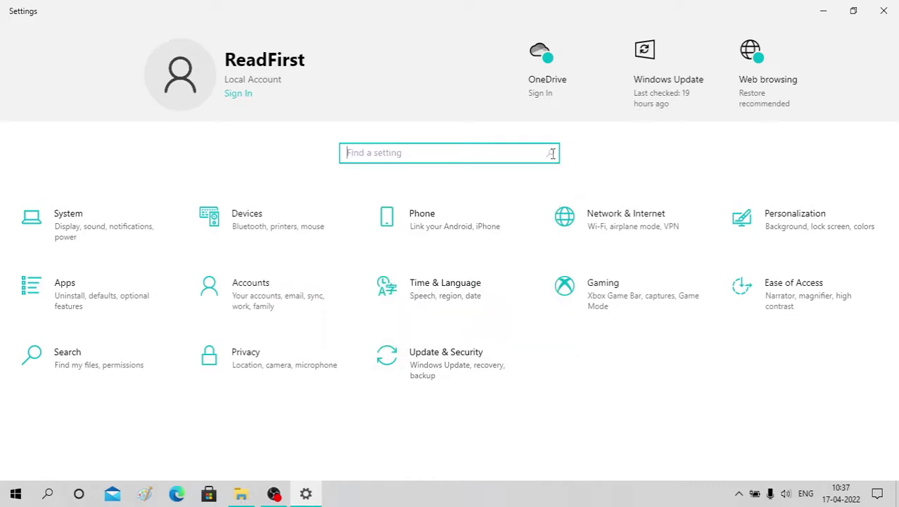
pyautogui.write('ti')
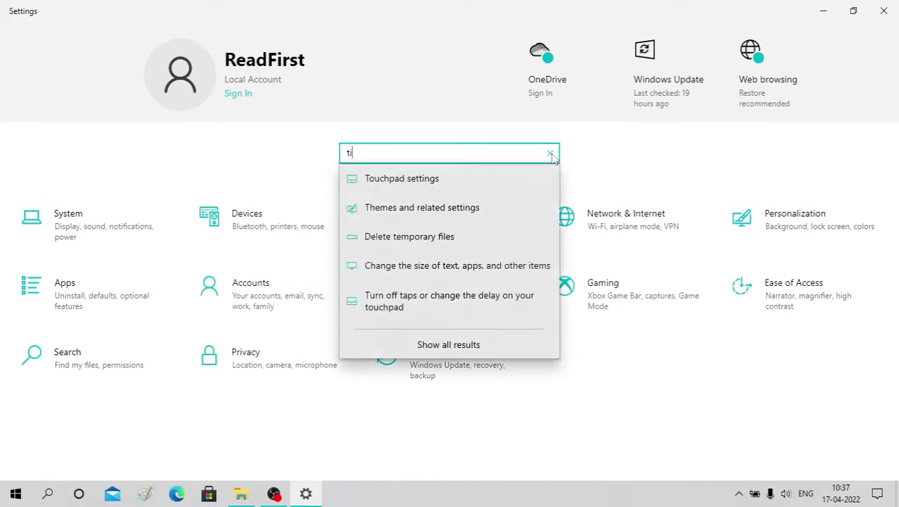
pyautogui.write('me')
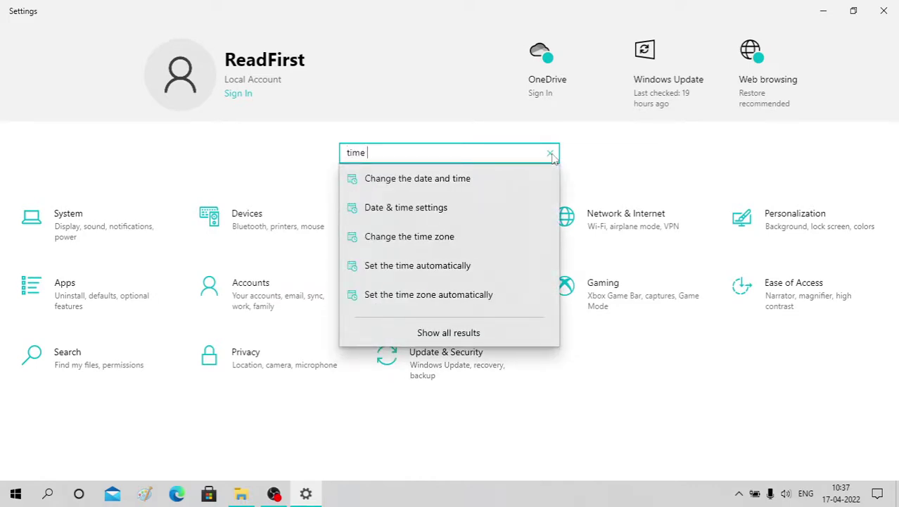
pyautogui.click(492, 180)
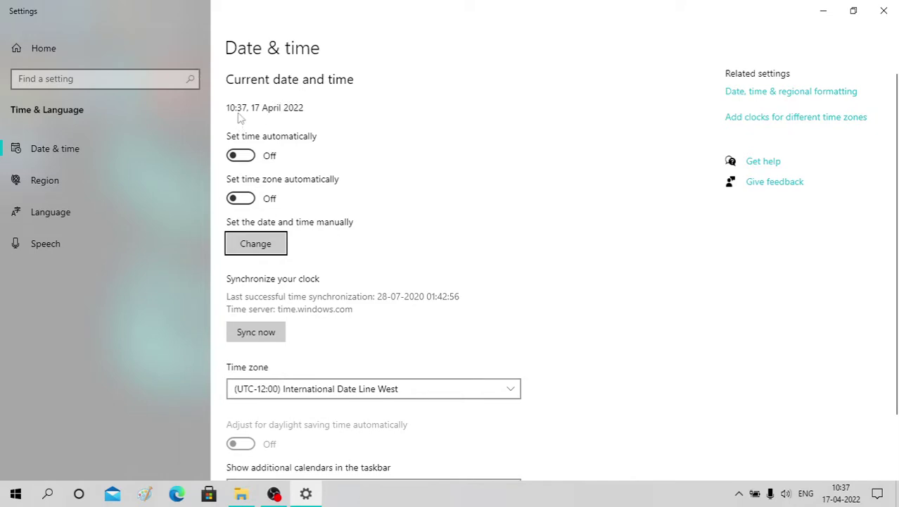
pyautogui.click(287, 115)
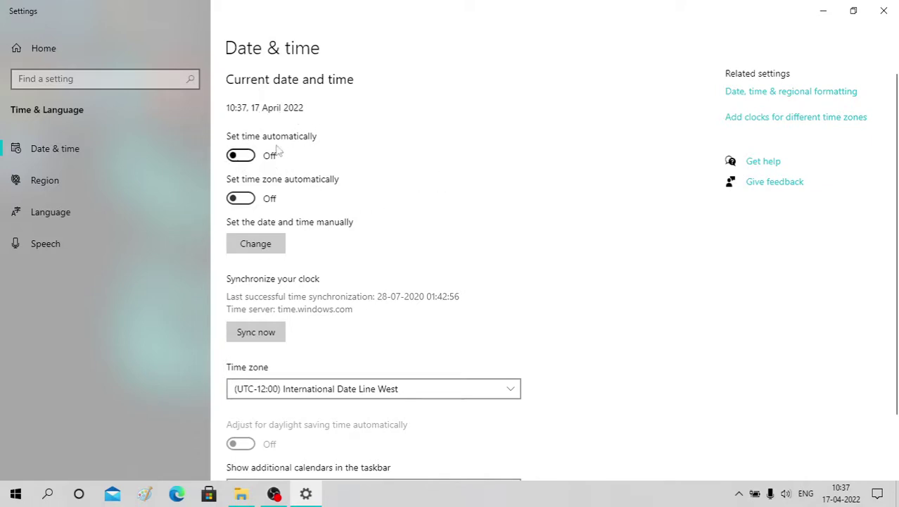
# Switch "Set time automatically" on and off again, and do the same with "Set time zone automatically"
pyautogui.click(240, 155)
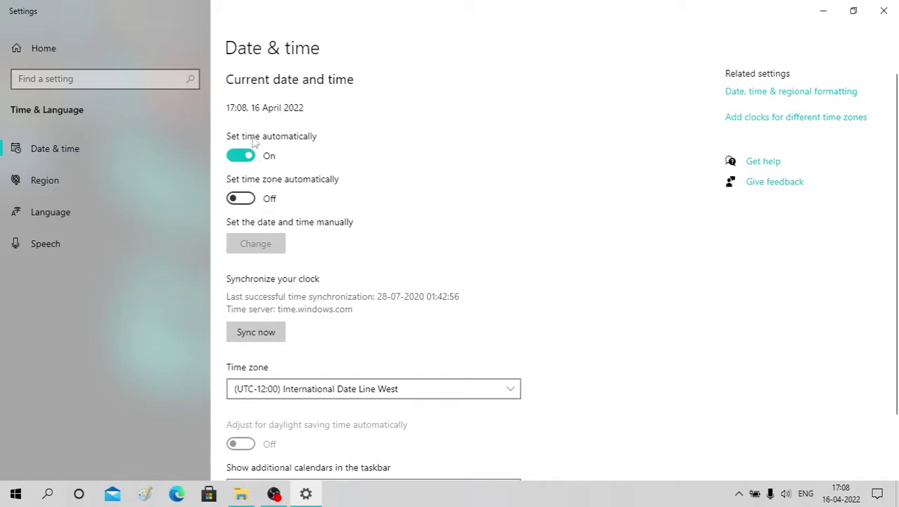
pyautogui.click(237, 156)
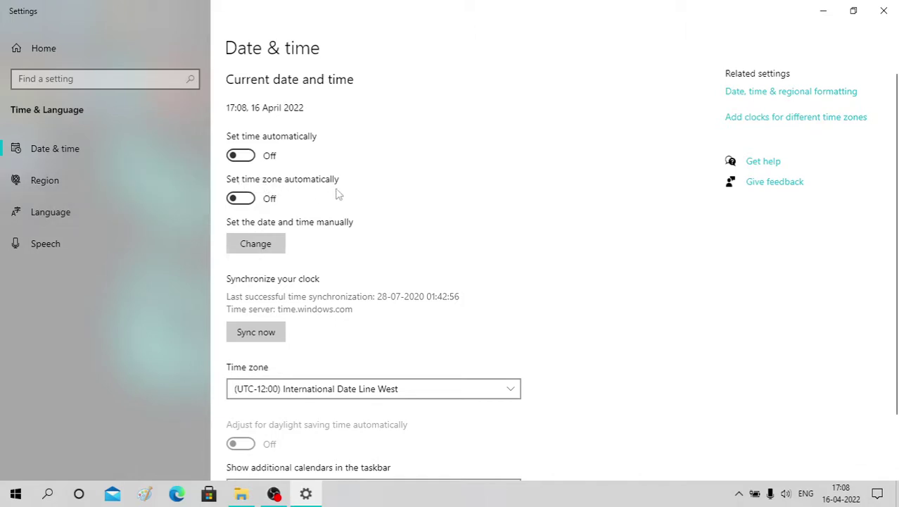
pyautogui.click(245, 203)
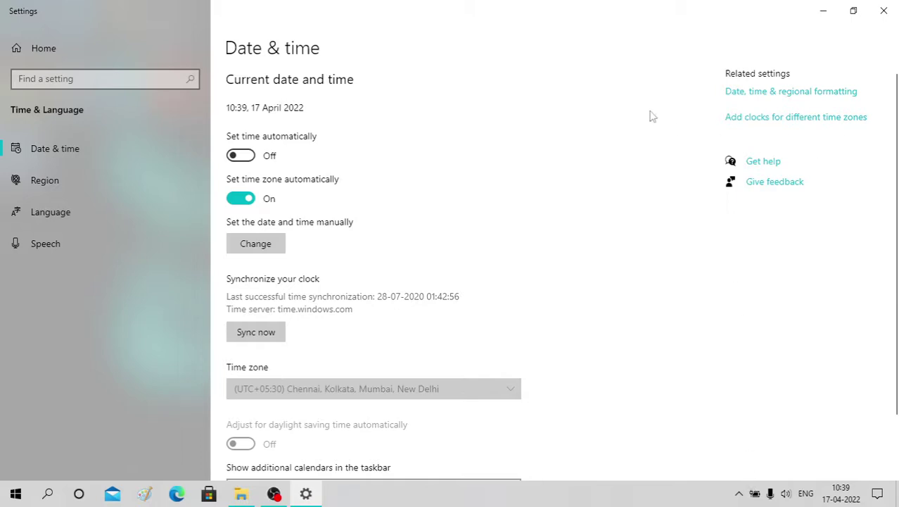
pyautogui.click(247, 199)
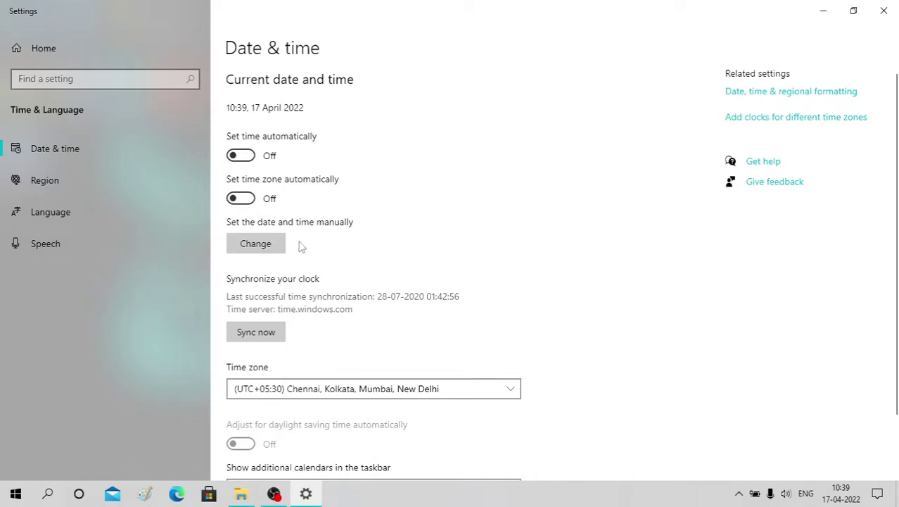
# View the hour, minute and day choices for setting the date and time manually, and apply the dialog without altering any value
pyautogui.click(271, 248)
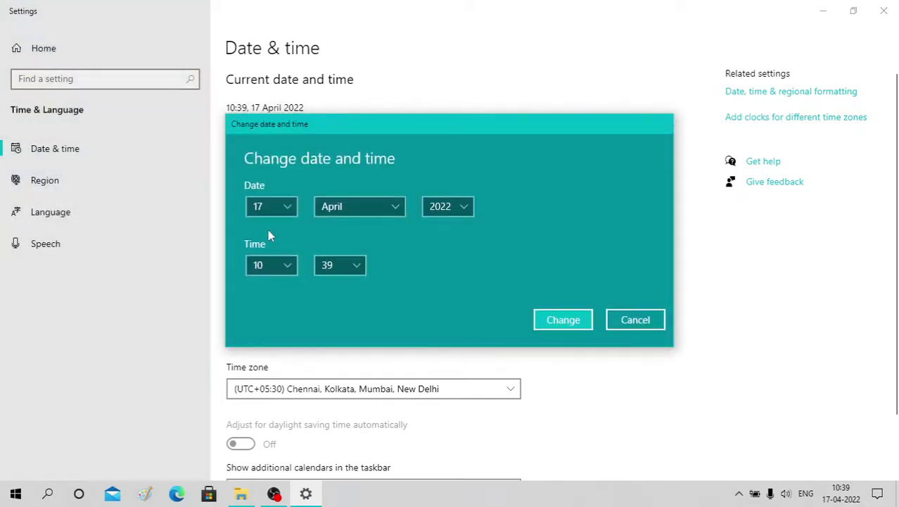
pyautogui.click(293, 268)
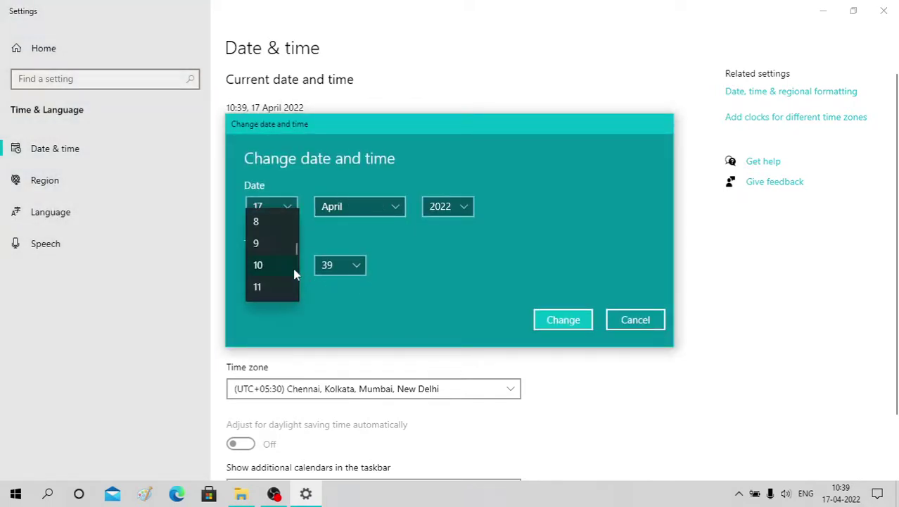
pyautogui.click(343, 265)
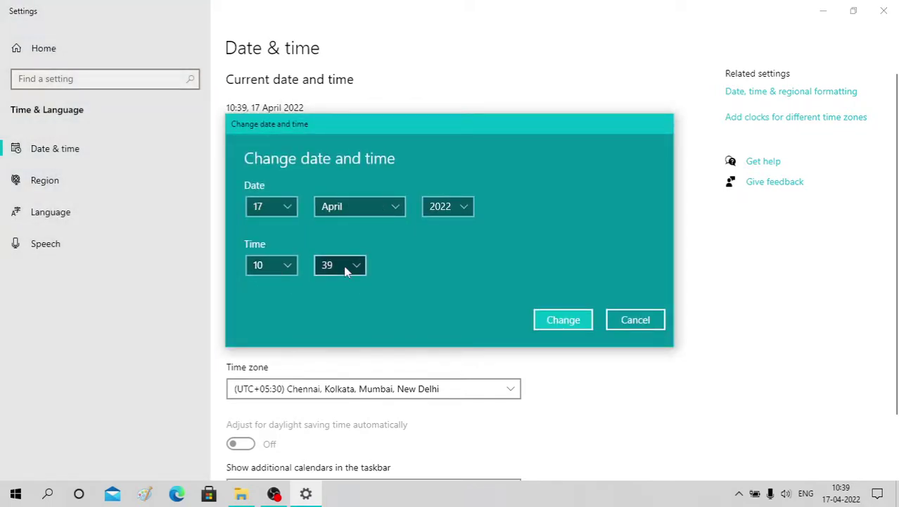
pyautogui.click(344, 265)
pyautogui.click(343, 266)
pyautogui.click(292, 201)
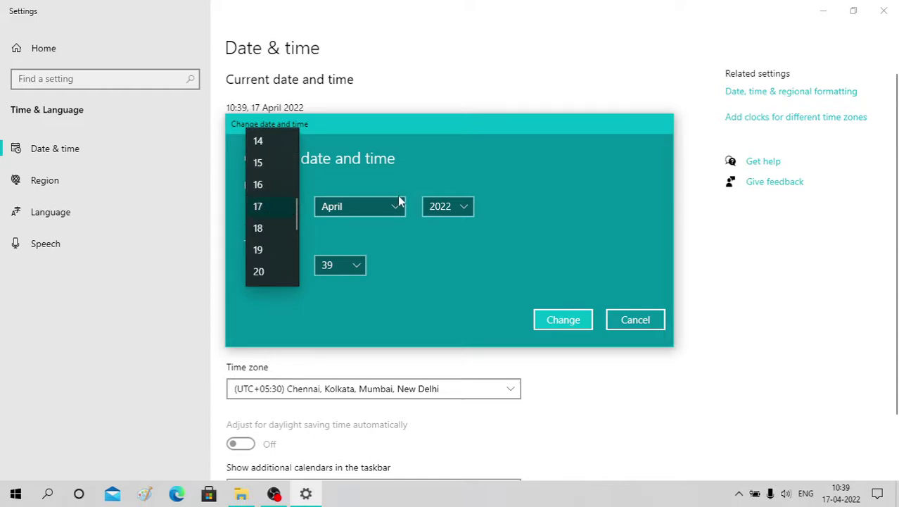
pyautogui.click(418, 185)
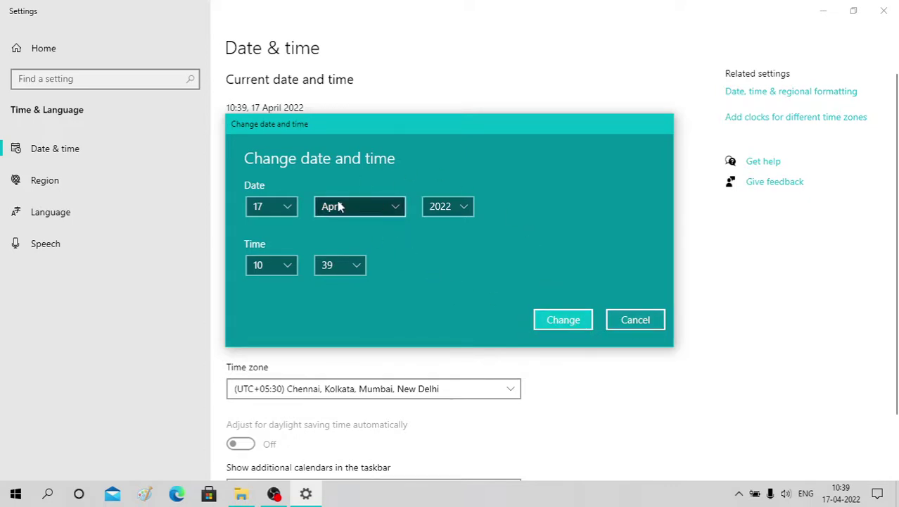
pyautogui.click(563, 320)
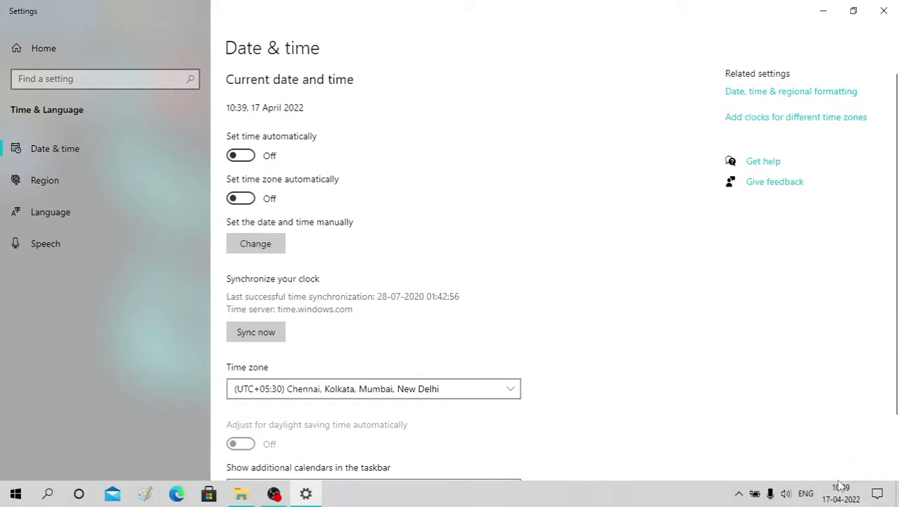
pyautogui.moveTo(843, 488)
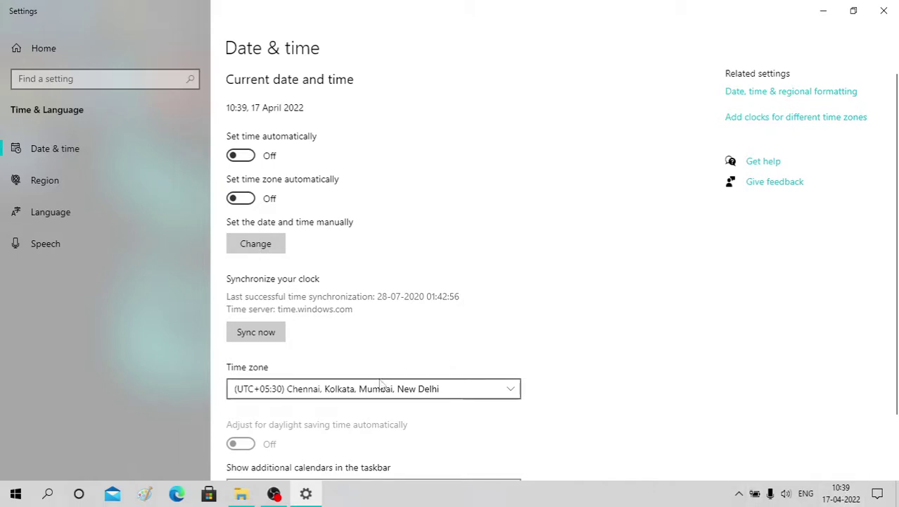
# Look through the available time zones and select "(UTC+05:30) Chennai, Kolkata, Mumbai, New Delhi"
pyautogui.click(336, 391)
pyautogui.scroll(15, 337, 391)
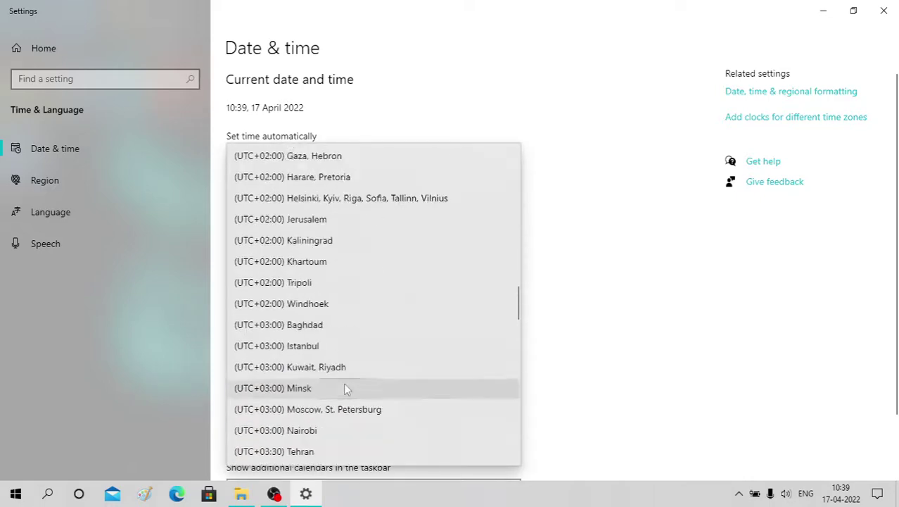
pyautogui.scroll(14, 346, 389)
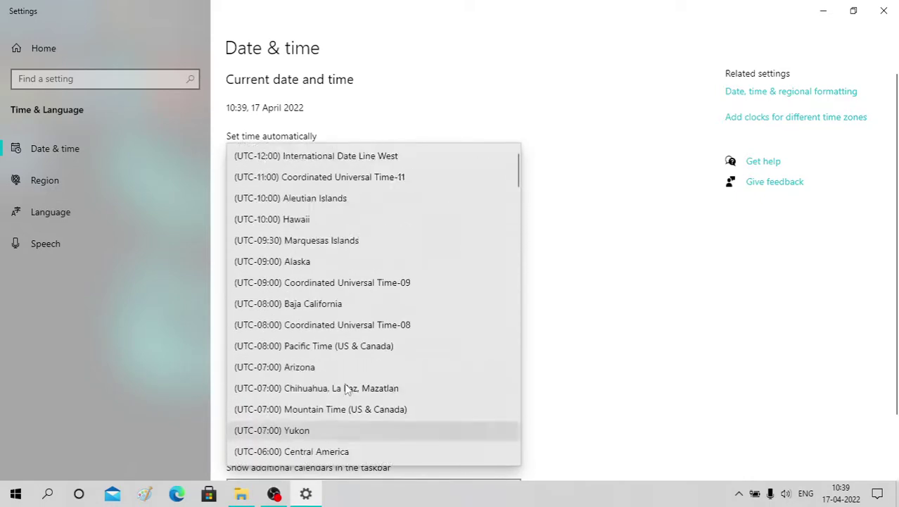
pyautogui.scroll(-5, 345, 388)
pyautogui.scroll(-7, 346, 388)
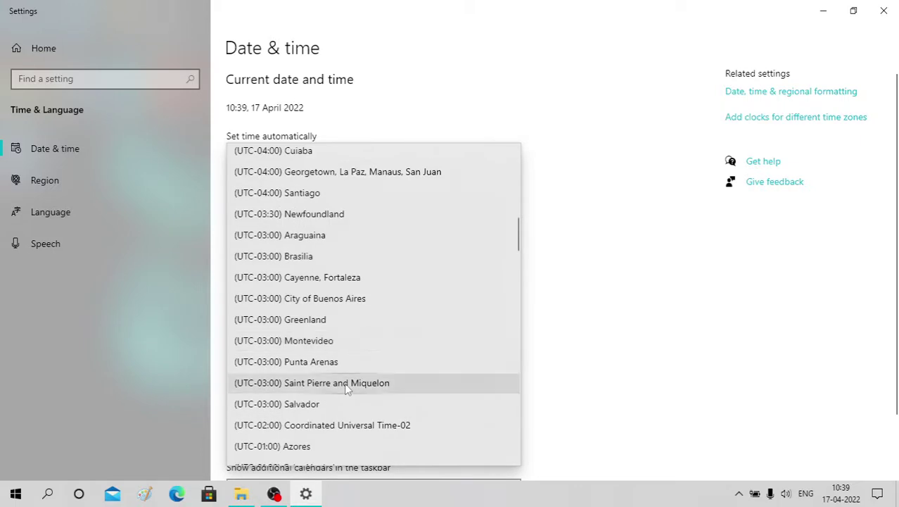
pyautogui.scroll(-5, 345, 389)
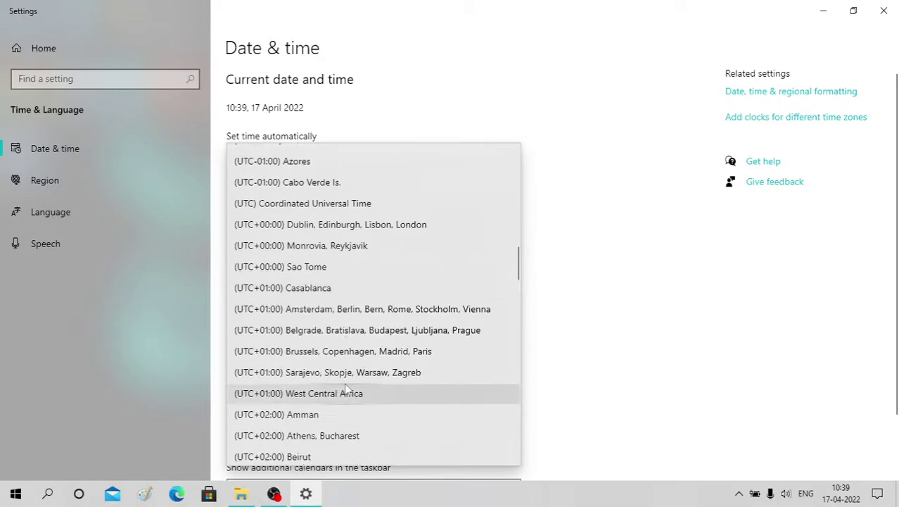
pyautogui.scroll(-5, 345, 385)
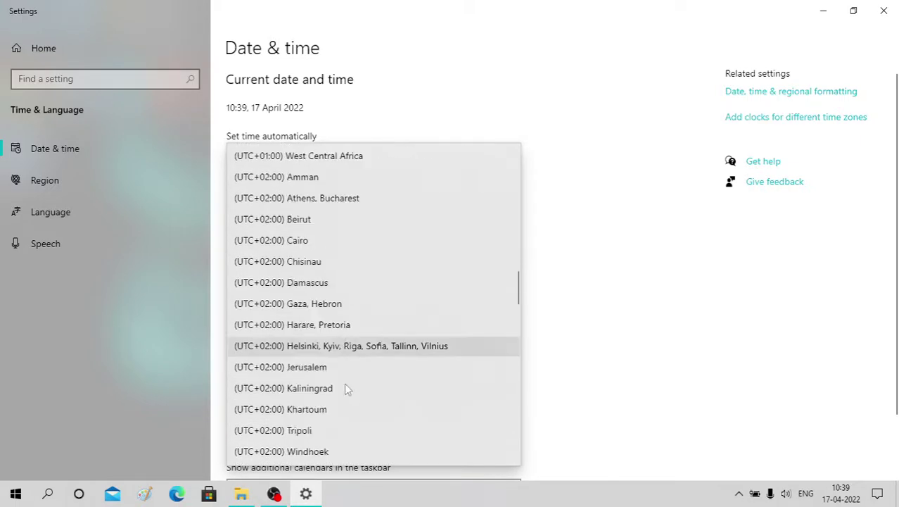
pyautogui.scroll(-4, 345, 387)
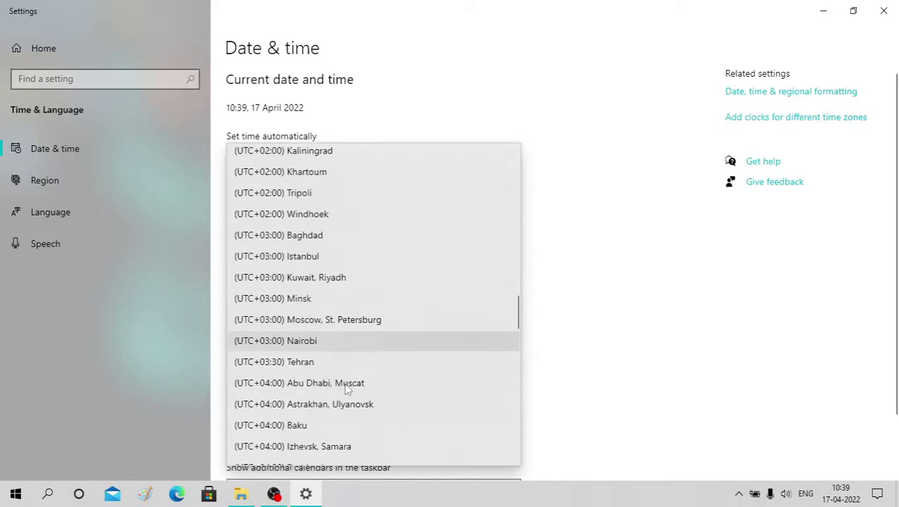
pyautogui.scroll(-4, 344, 384)
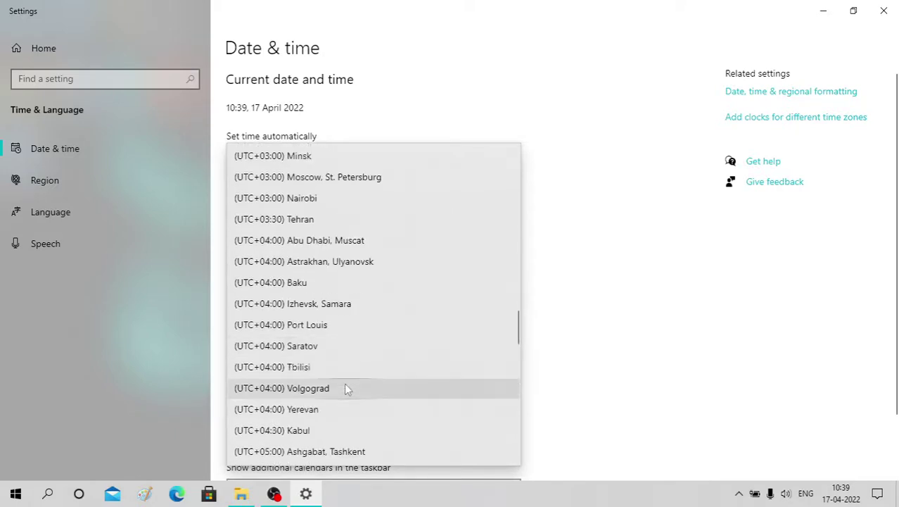
pyautogui.scroll(-1, 345, 384)
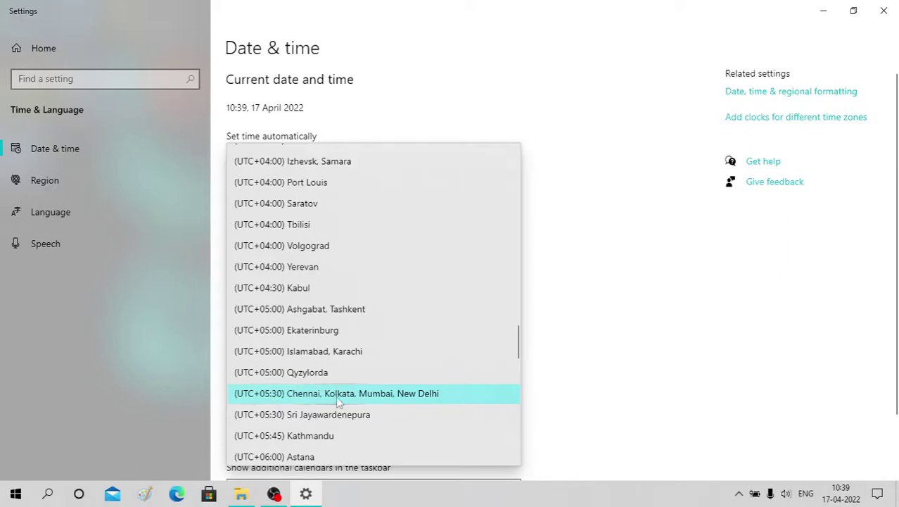
pyautogui.click(396, 396)
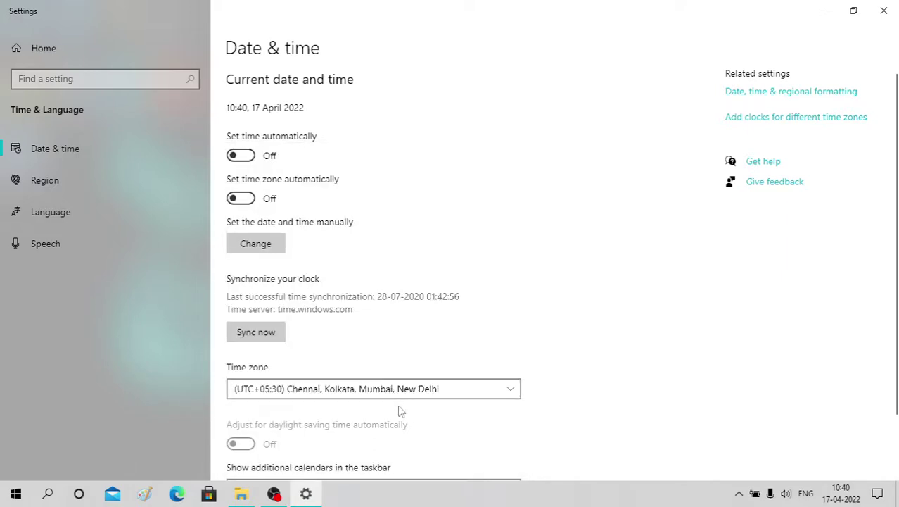
# View the choices for showing additional calendars in the taskbar without picking one, and look over the rest of the Date & time page
pyautogui.scroll(-2, 475, 365)
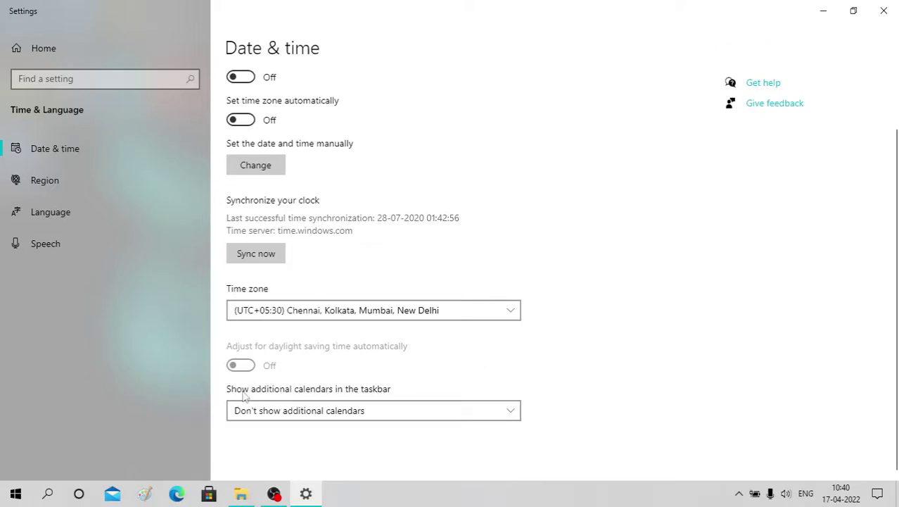
pyautogui.click(338, 410)
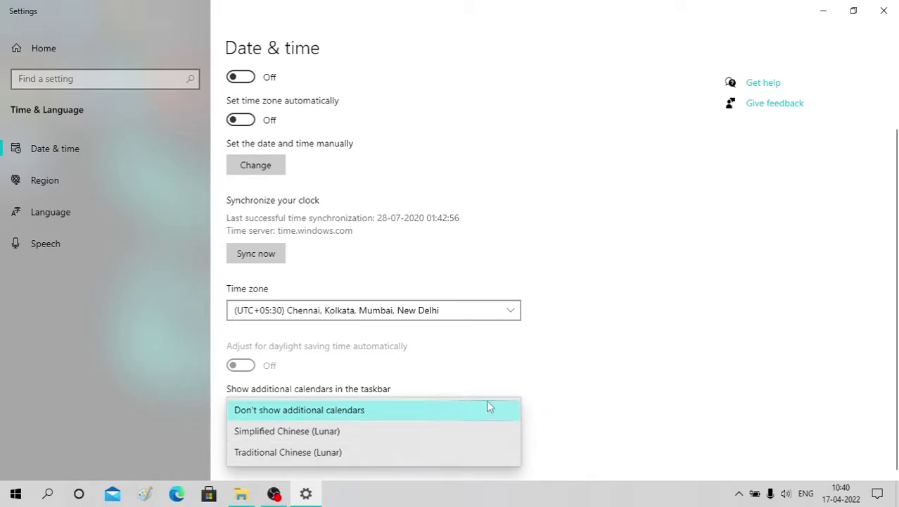
pyautogui.click(541, 379)
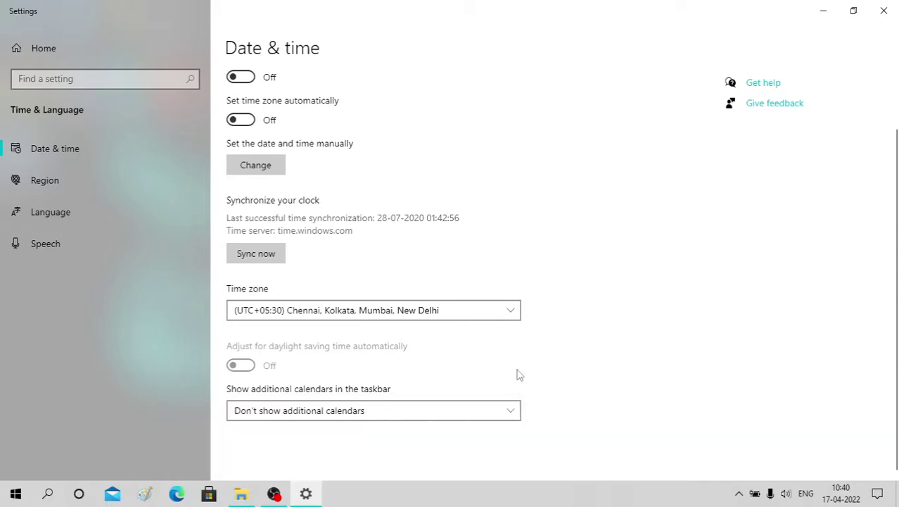
pyautogui.scroll(2, 519, 394)
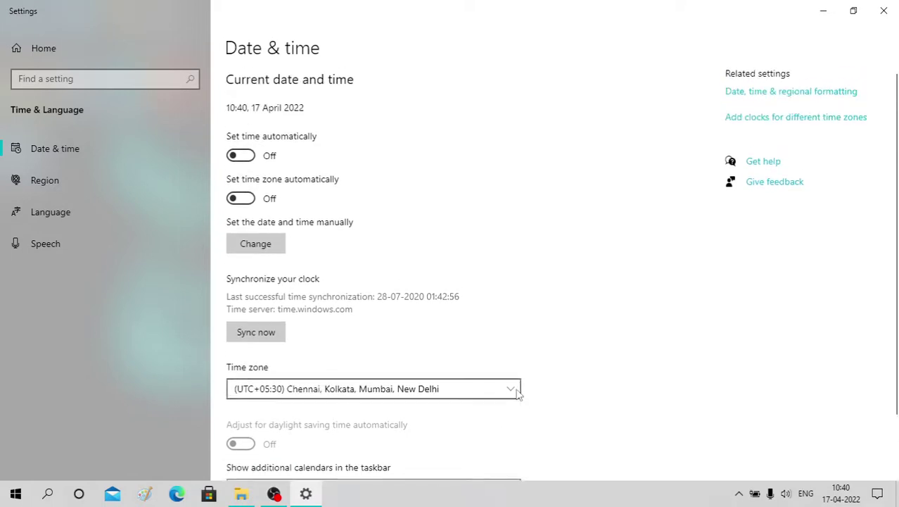
pyautogui.scroll(-2, 386, 308)
pyautogui.scroll(2, 386, 308)
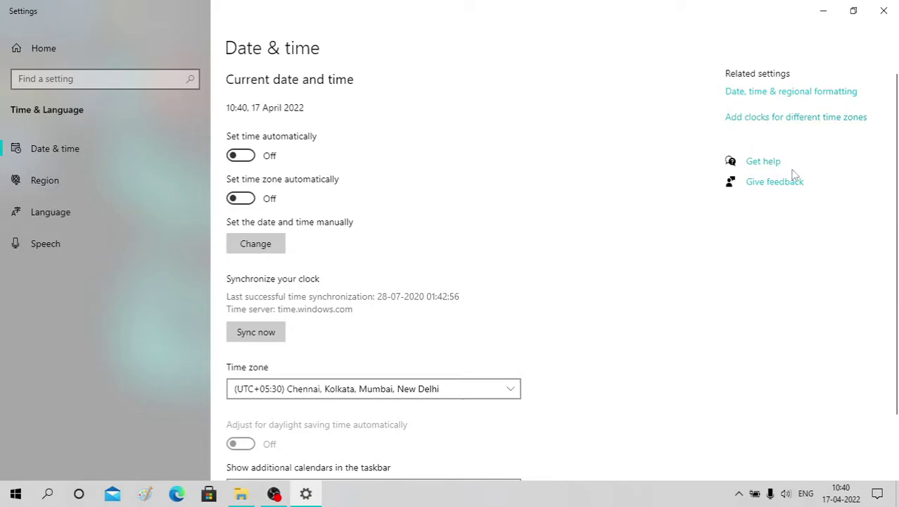
pyautogui.scroll(-1, 293, 291)
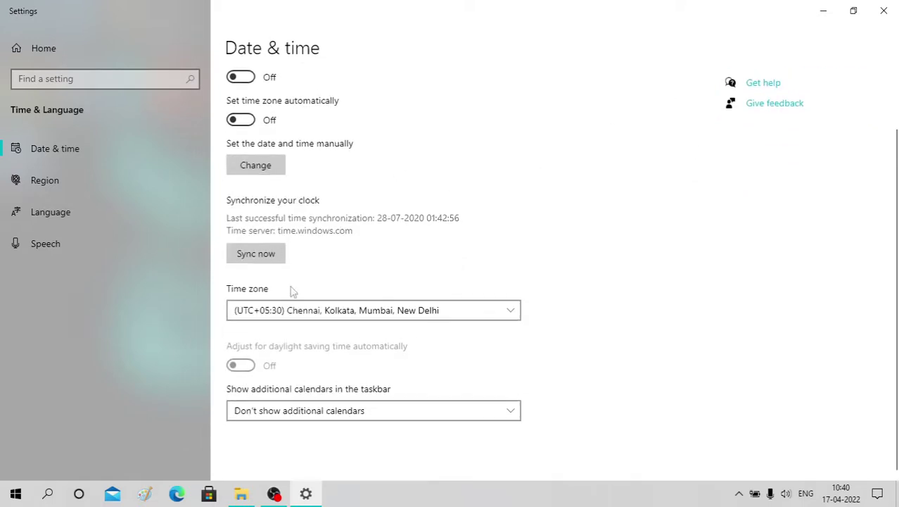
pyautogui.scroll(1, 318, 403)
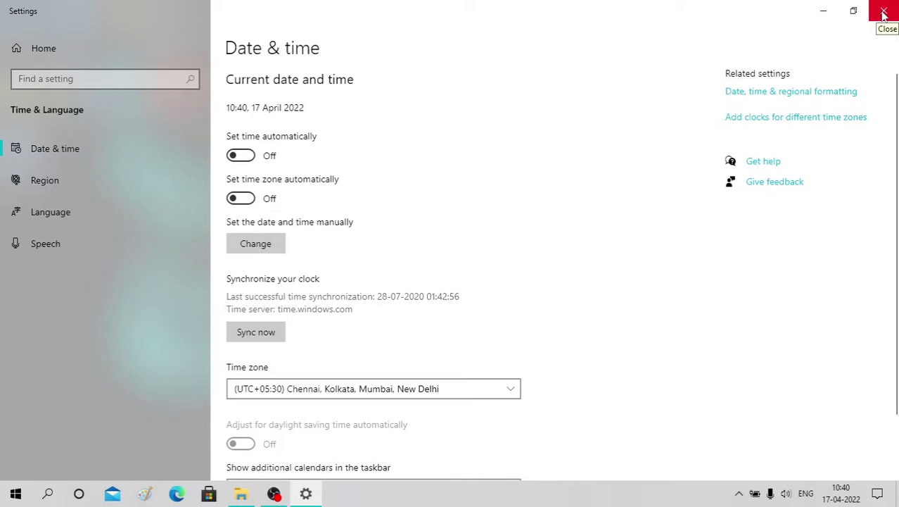
# Restore the Settings window to its smaller size and maximize it again, then minimize it and bring it back
pyautogui.click(866, 15)
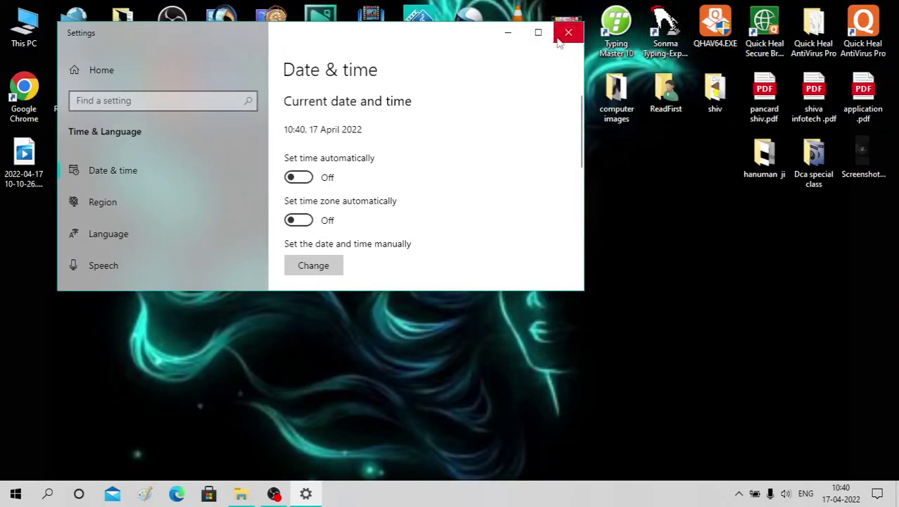
pyautogui.click(538, 33)
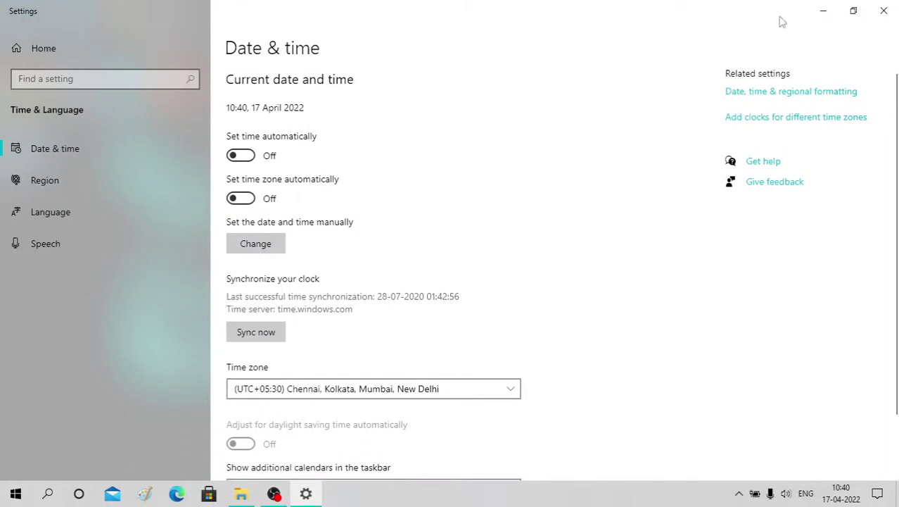
pyautogui.click(823, 15)
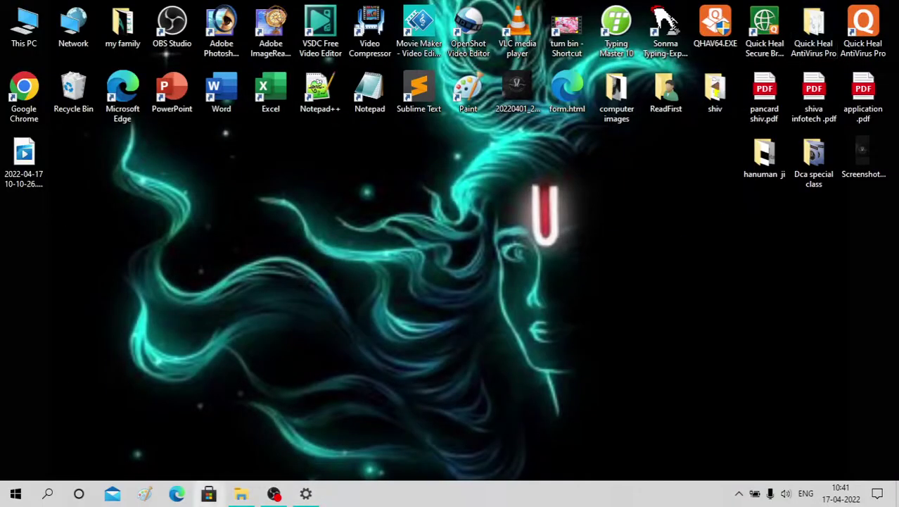
pyautogui.click(306, 493)
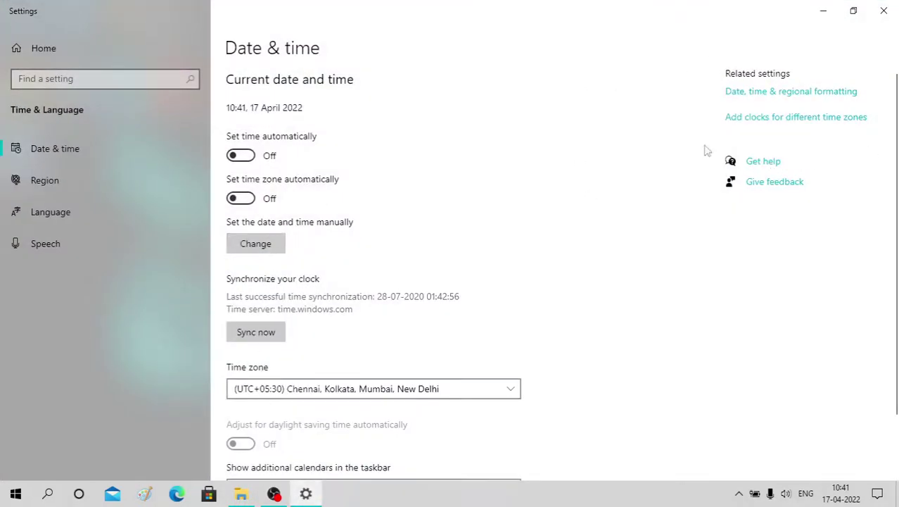
# Open the related "Date, time & regional formatting" settings and look over the Region page
pyautogui.click(813, 95)
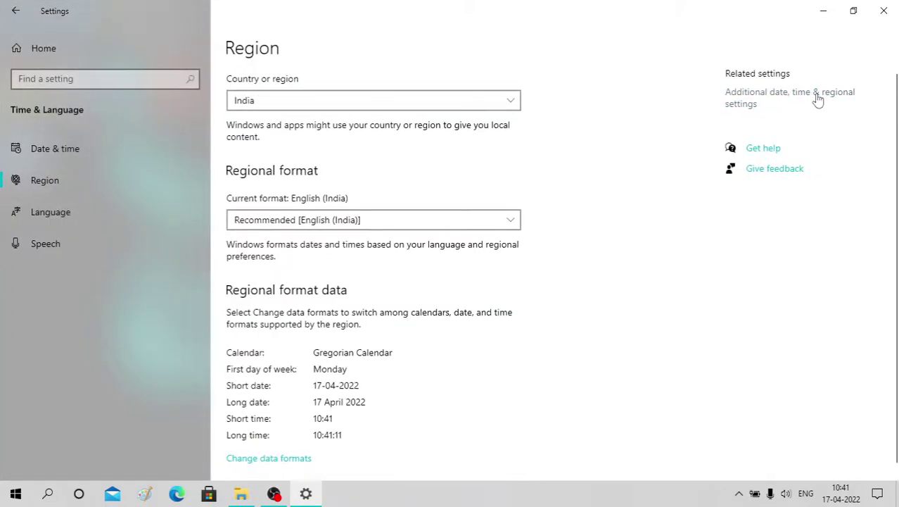
pyautogui.scroll(-1, 346, 214)
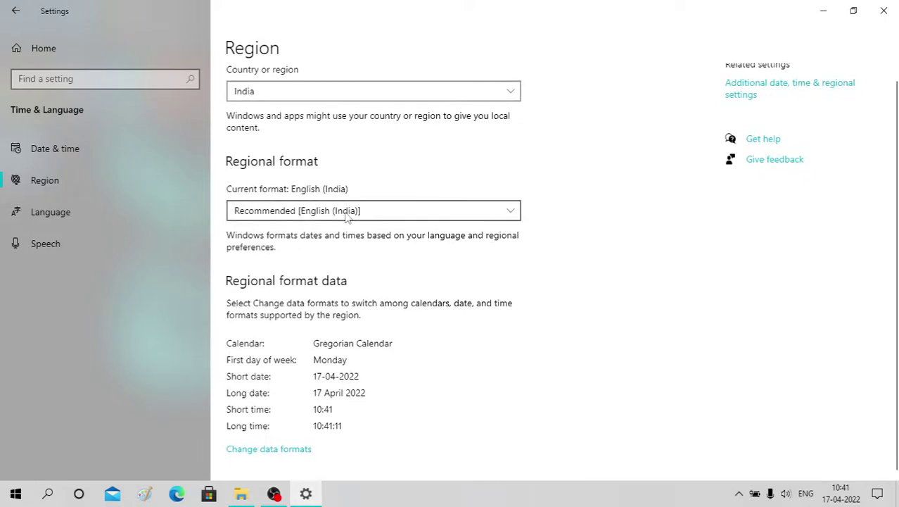
pyautogui.scroll(1, 346, 217)
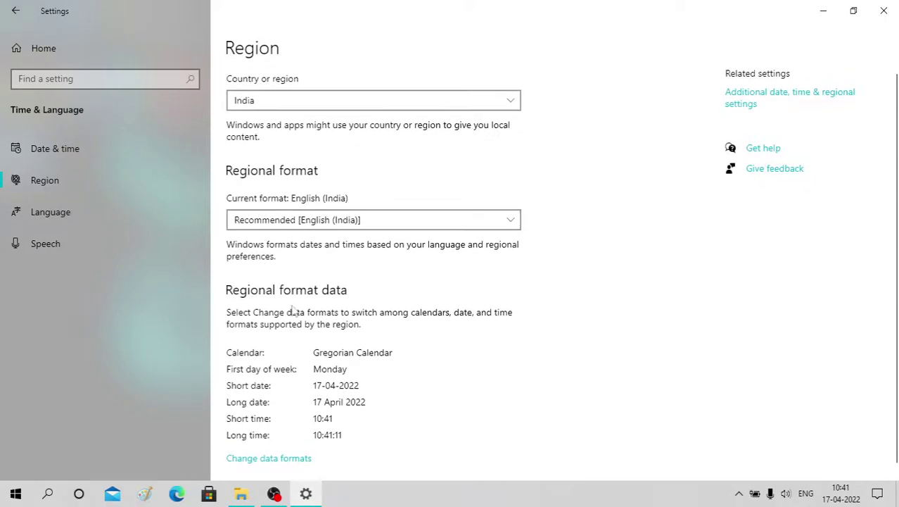
# Look through the country or region choices and select India
pyautogui.click(296, 94)
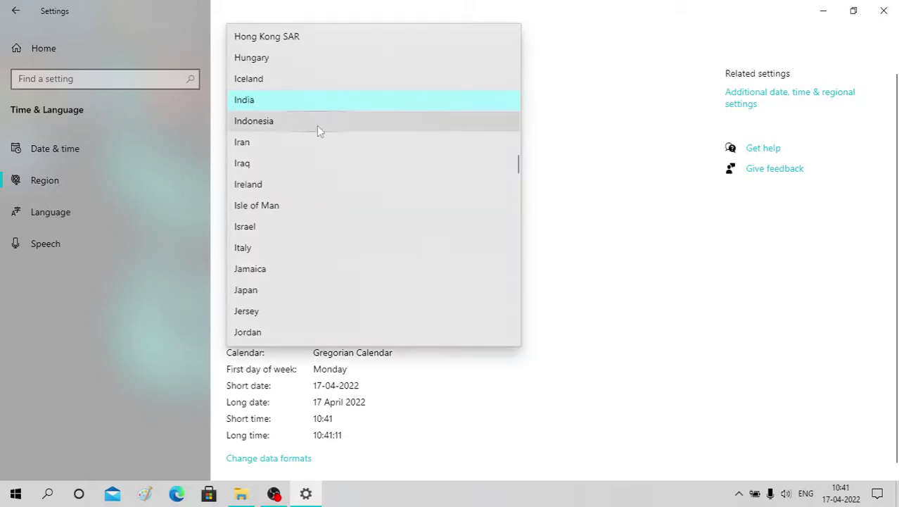
pyautogui.scroll(4, 317, 128)
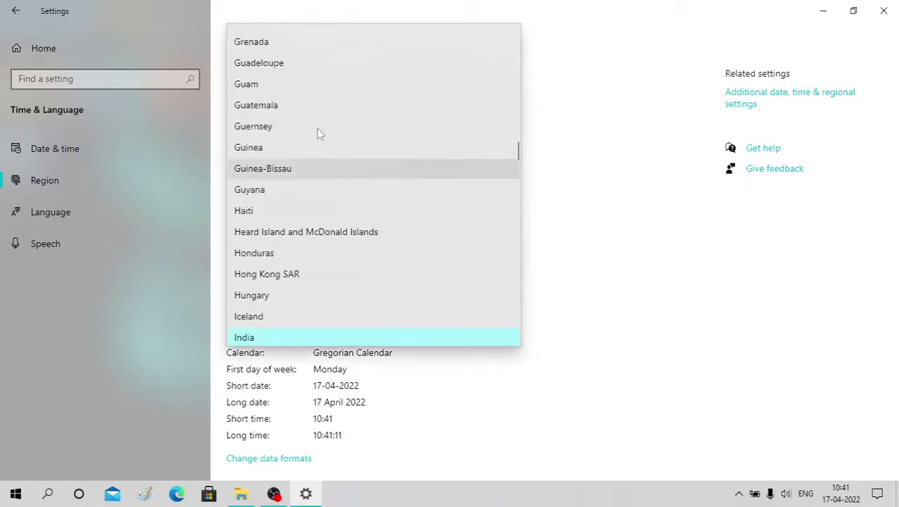
pyautogui.scroll(-3, 316, 128)
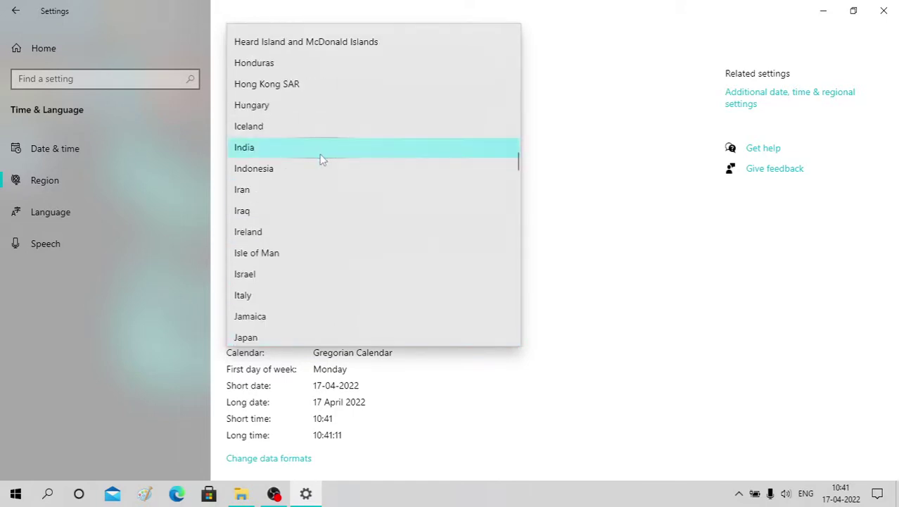
pyautogui.click(660, 94)
pyautogui.click(513, 102)
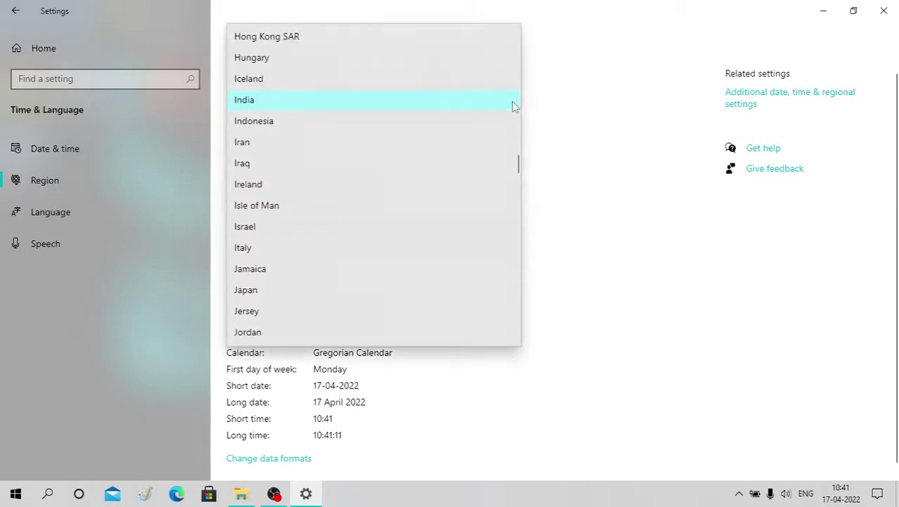
pyautogui.click(348, 106)
pyautogui.click(348, 105)
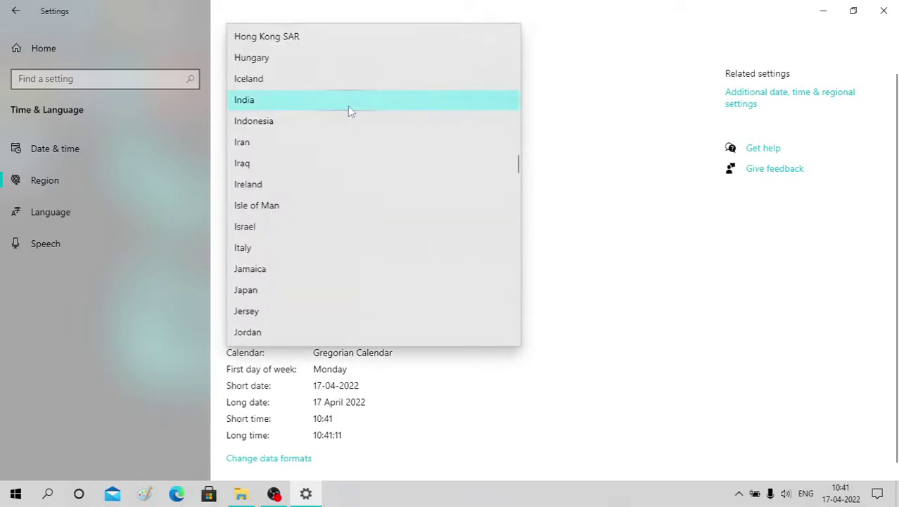
pyautogui.click(348, 105)
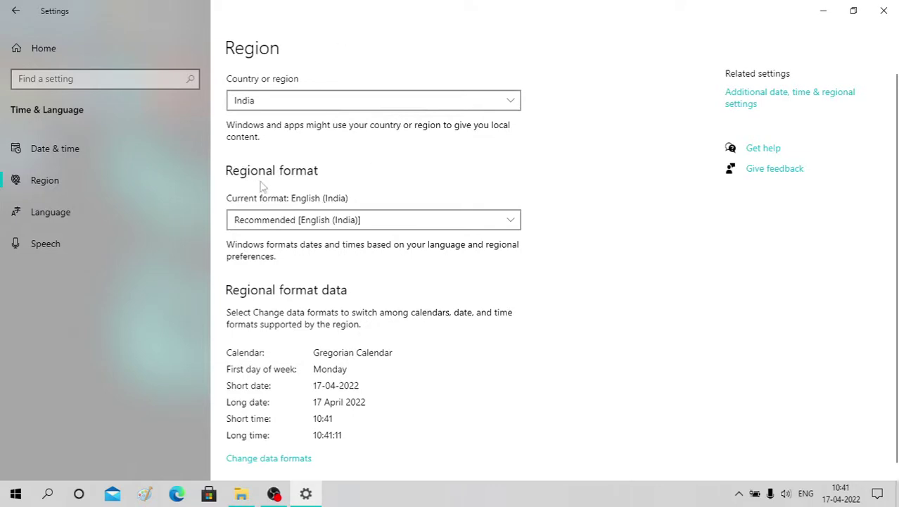
# Select "Recommended [English (India)]" as the regional format, look through its other English choices, and review the regional format data
pyautogui.click(352, 220)
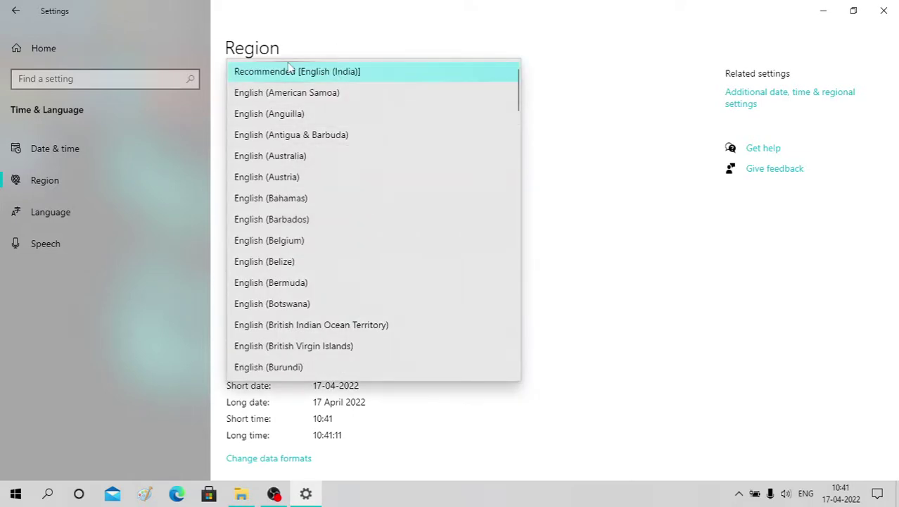
pyautogui.click(357, 81)
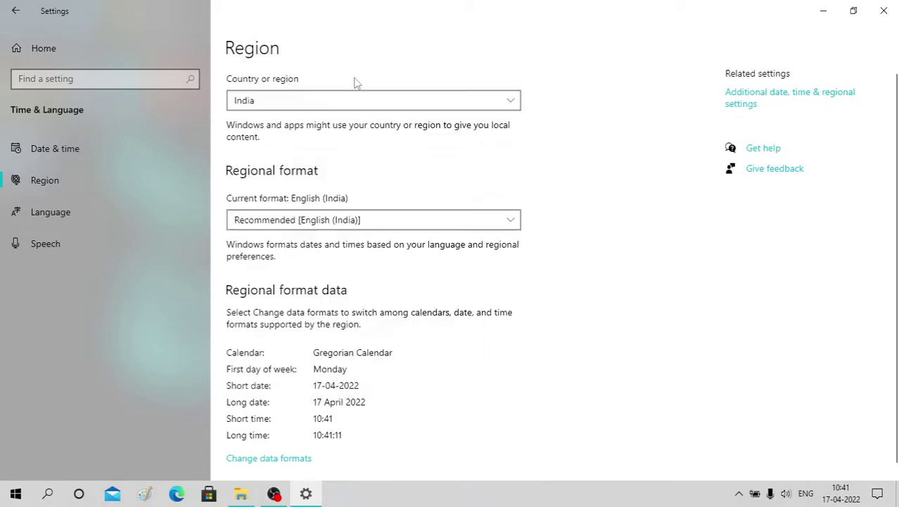
pyautogui.click(389, 217)
pyautogui.scroll(-6, 373, 219)
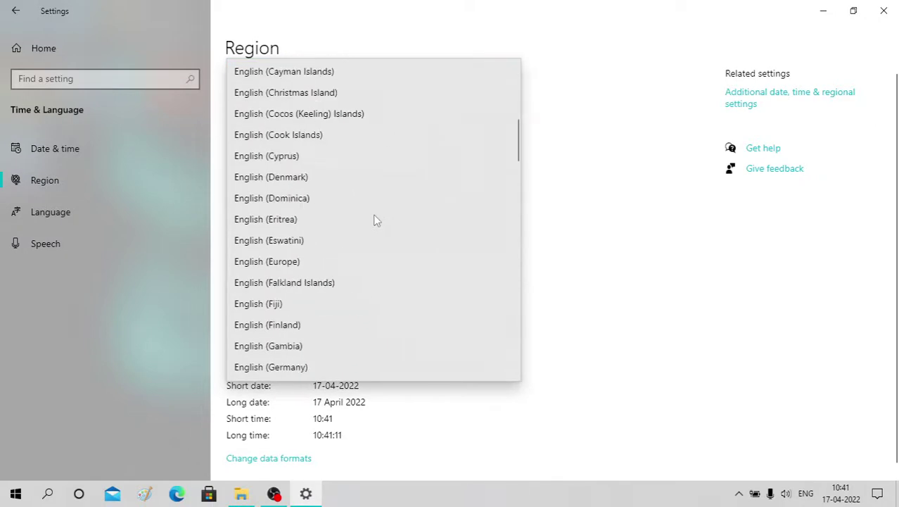
pyautogui.scroll(-5, 377, 220)
pyautogui.click(596, 237)
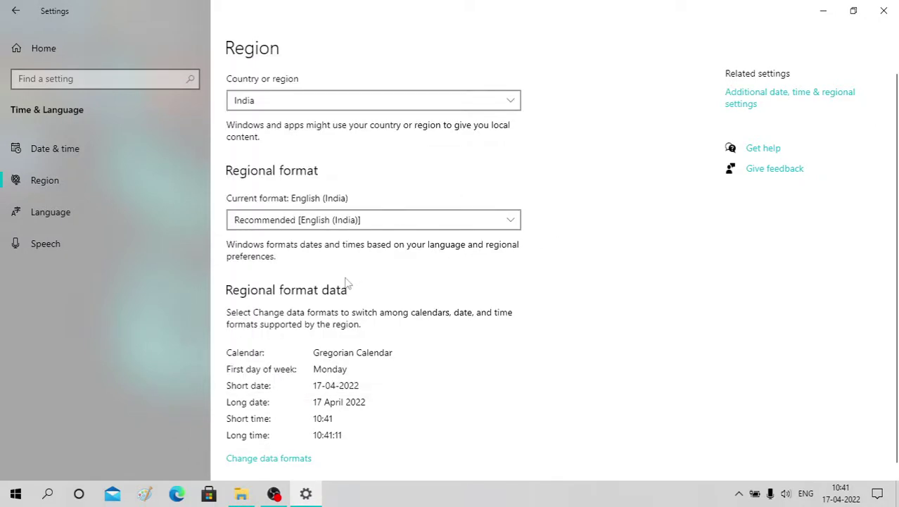
pyautogui.scroll(-1, 356, 359)
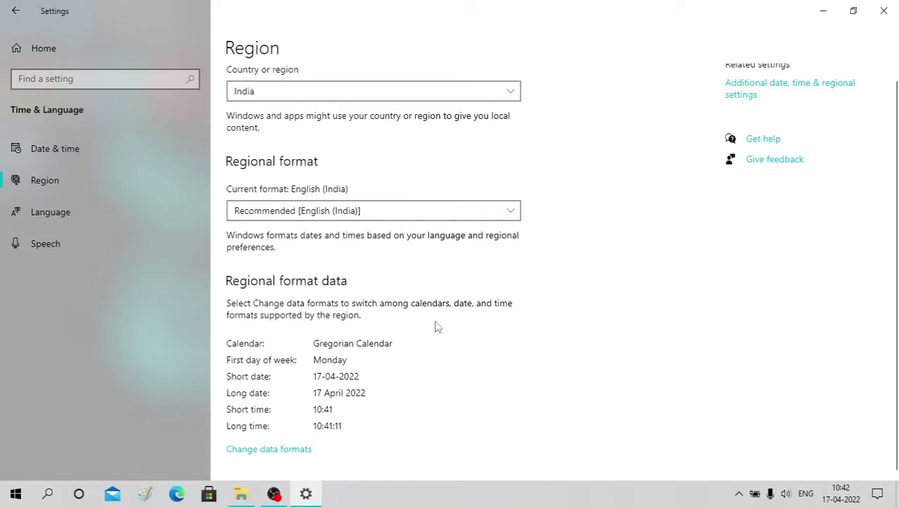
pyautogui.scroll(1, 714, 120)
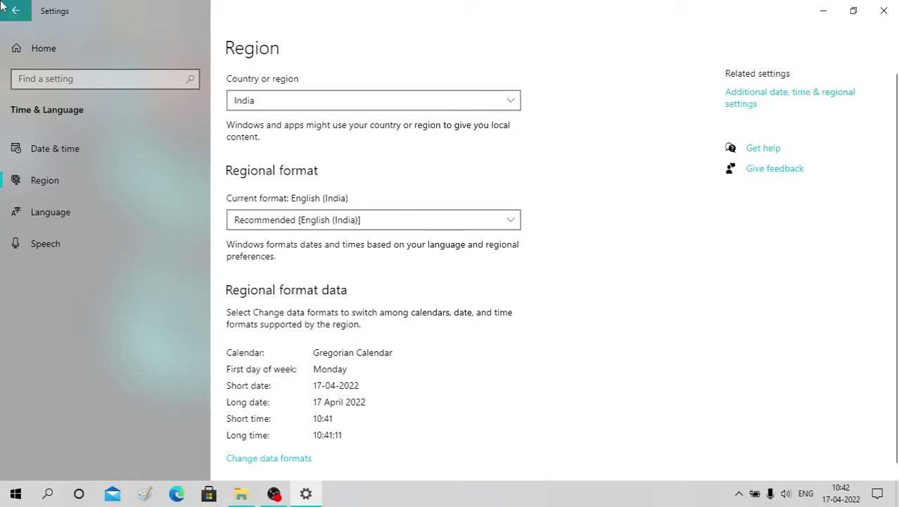
# Return to Date & time, open the additional clocks dialog, and look over its main date and time options and the manual date and time settings
pyautogui.hotkey('alt', 'Left')
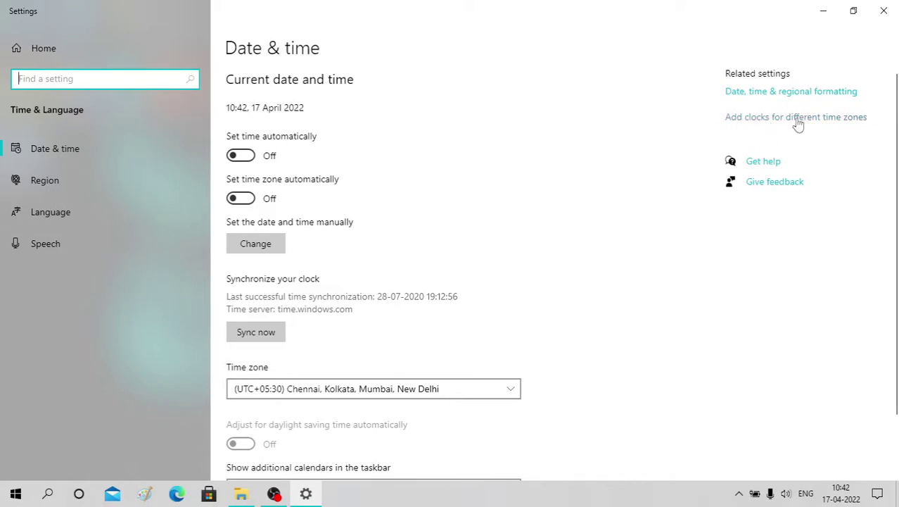
pyautogui.click(799, 121)
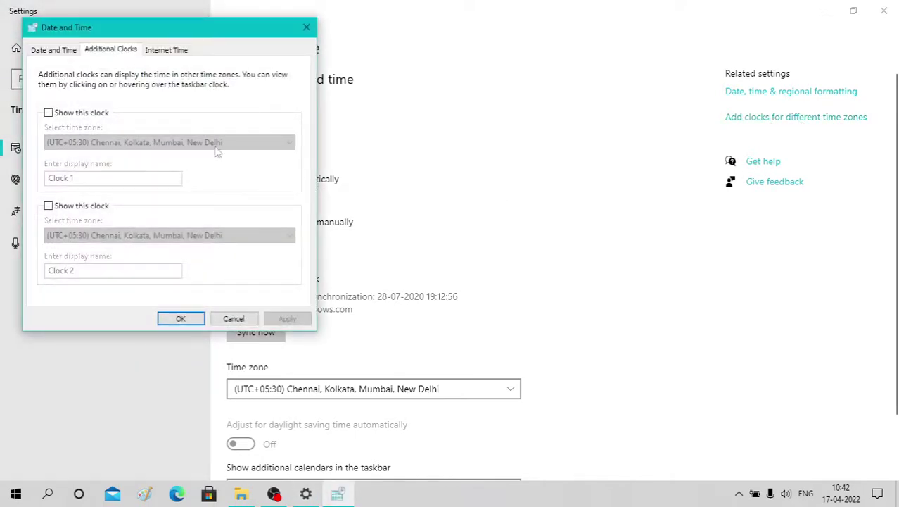
pyautogui.click(58, 49)
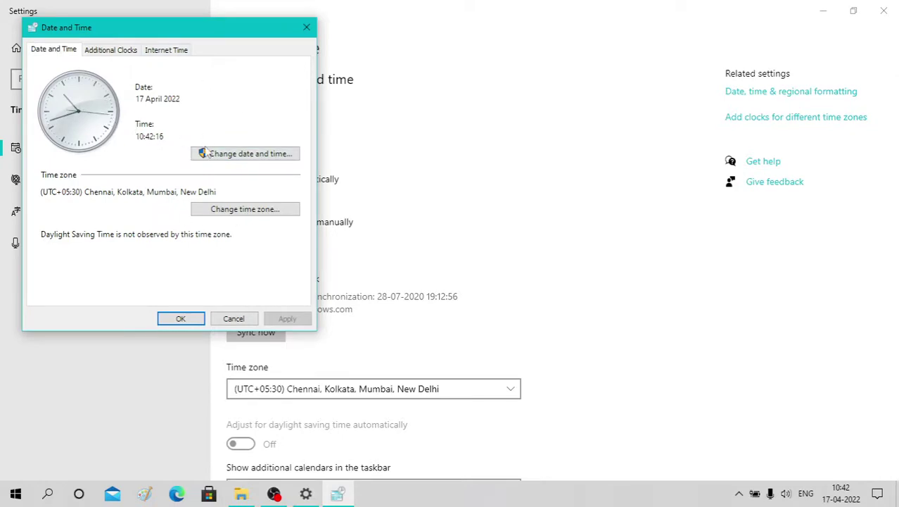
pyautogui.click(240, 157)
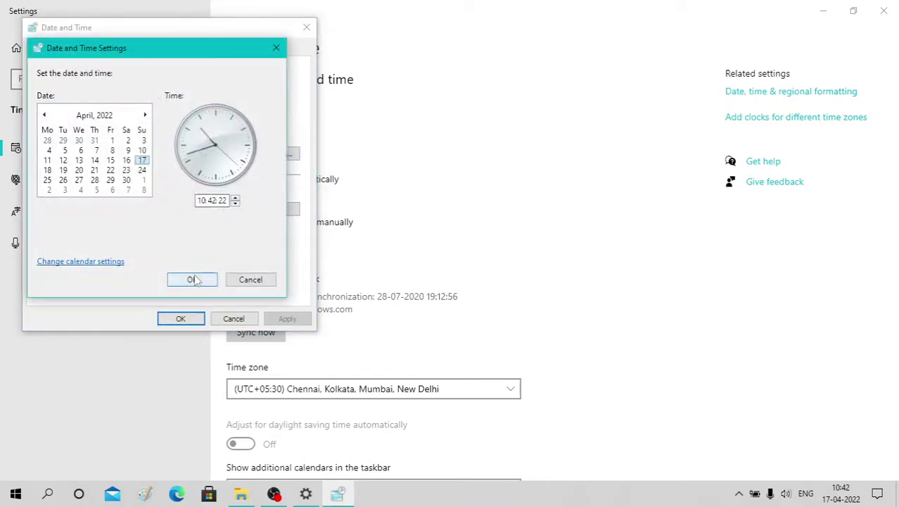
pyautogui.click(195, 280)
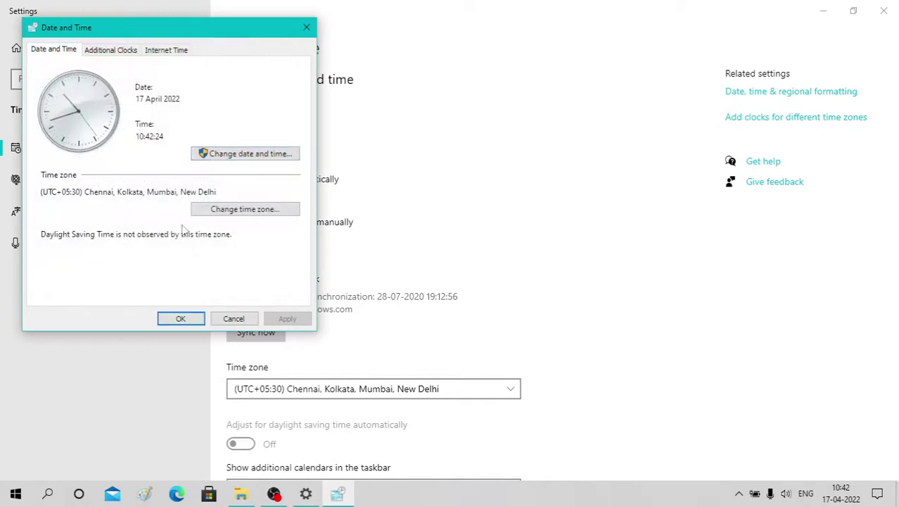
# Show the first additional clock with time zone (UTC+06:00) Astana and display name Clock 2, and save it
pyautogui.click(116, 52)
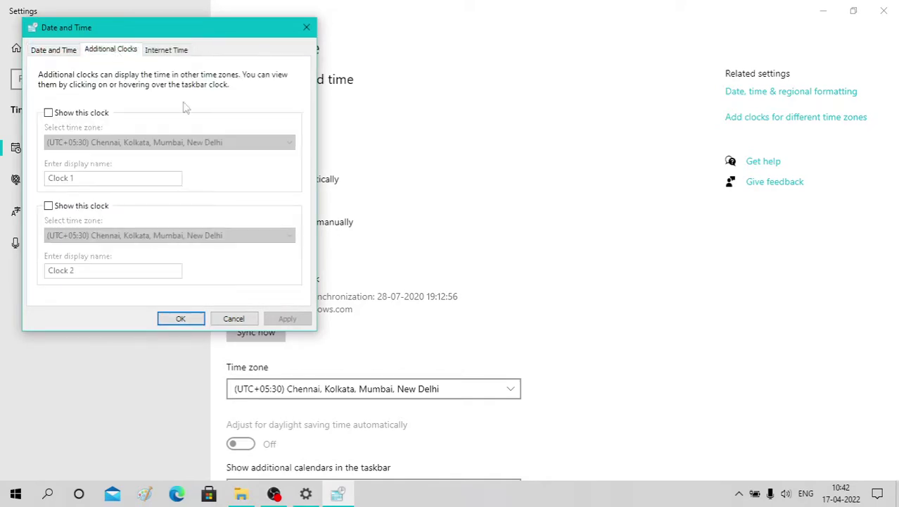
pyautogui.click(56, 115)
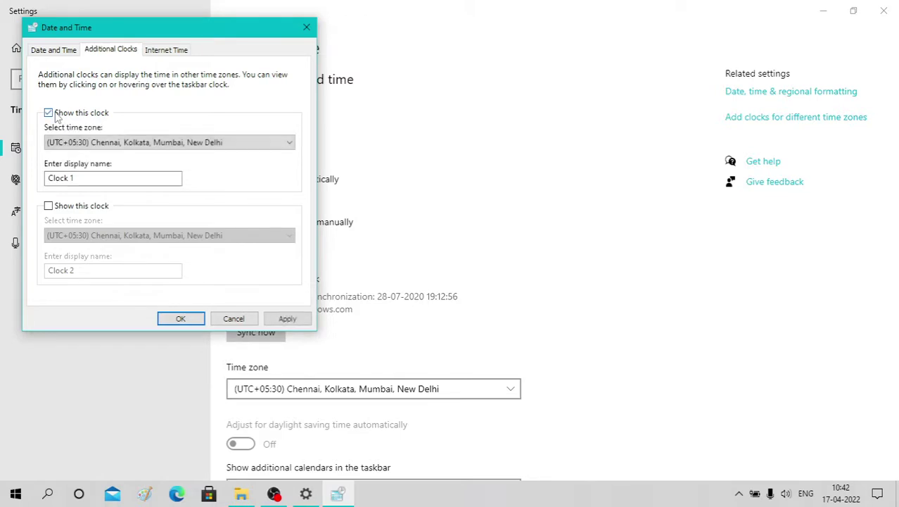
pyautogui.click(143, 143)
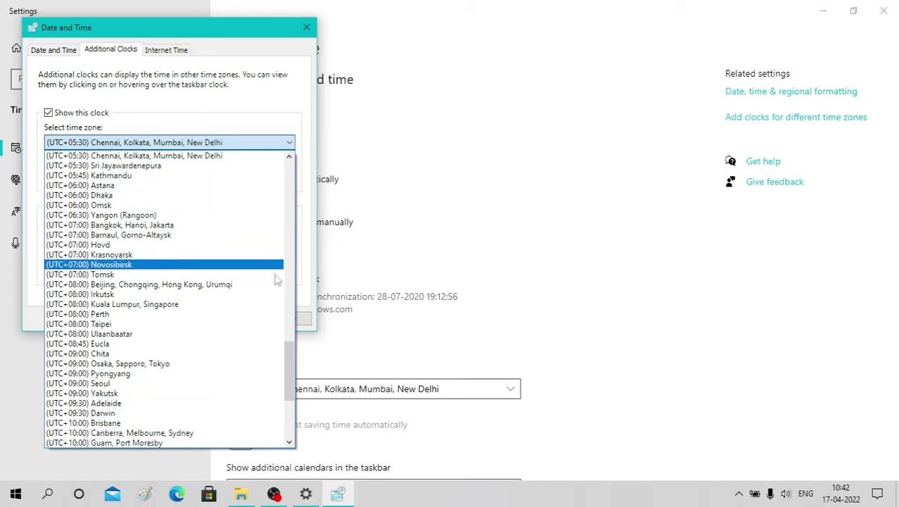
pyautogui.moveTo(294, 358); pyautogui.dragTo(306, 203)
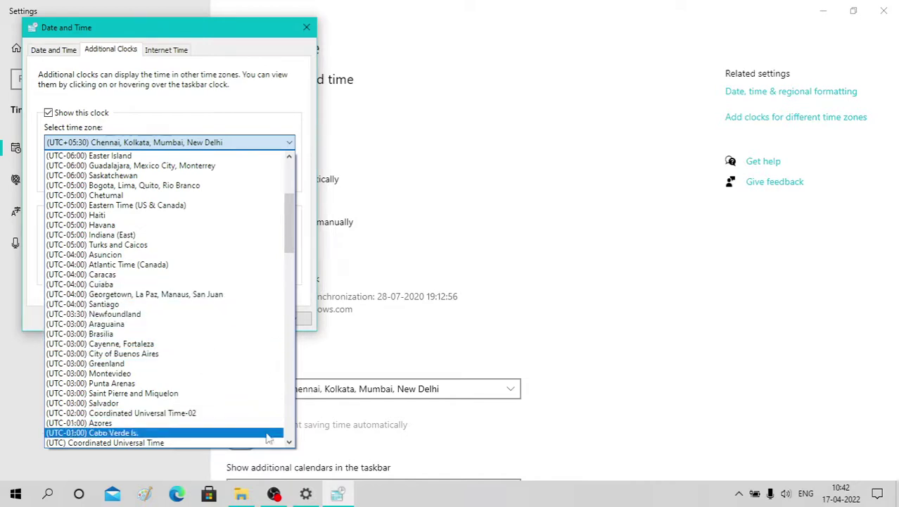
pyautogui.scroll(-15, 222, 392)
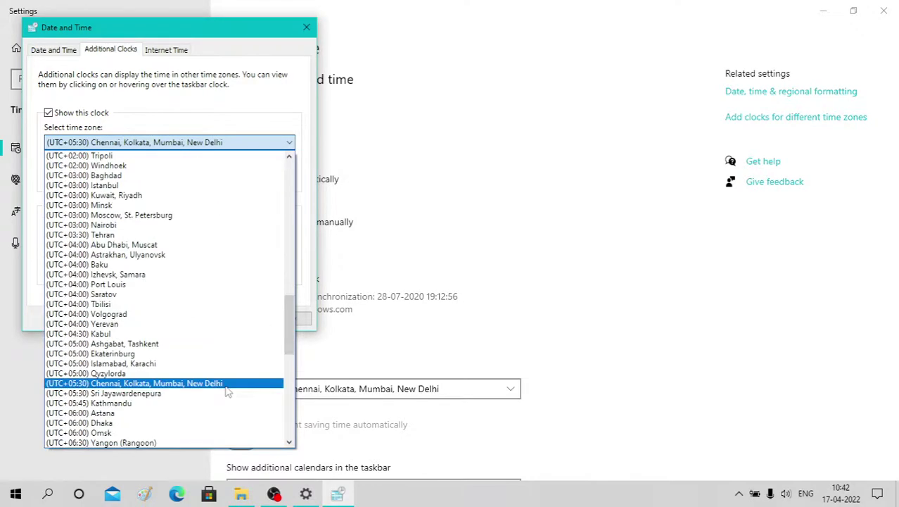
pyautogui.click(181, 417)
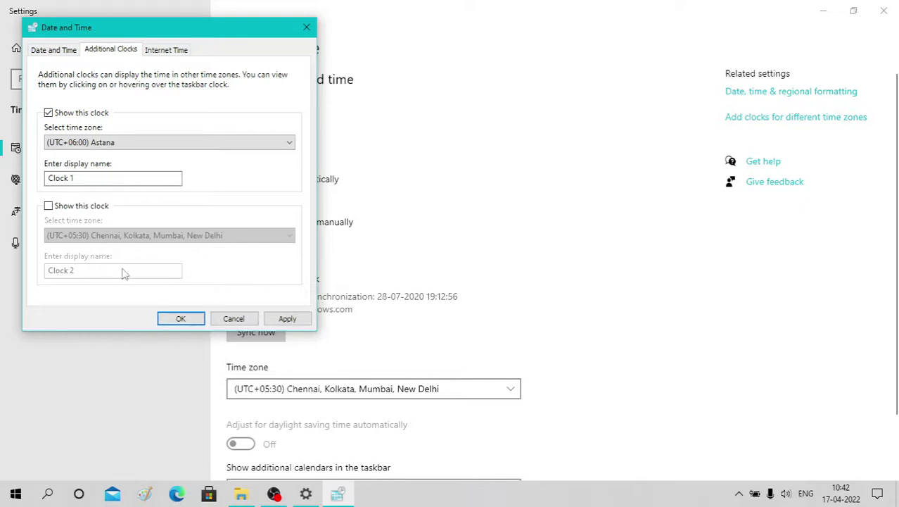
pyautogui.click(95, 181)
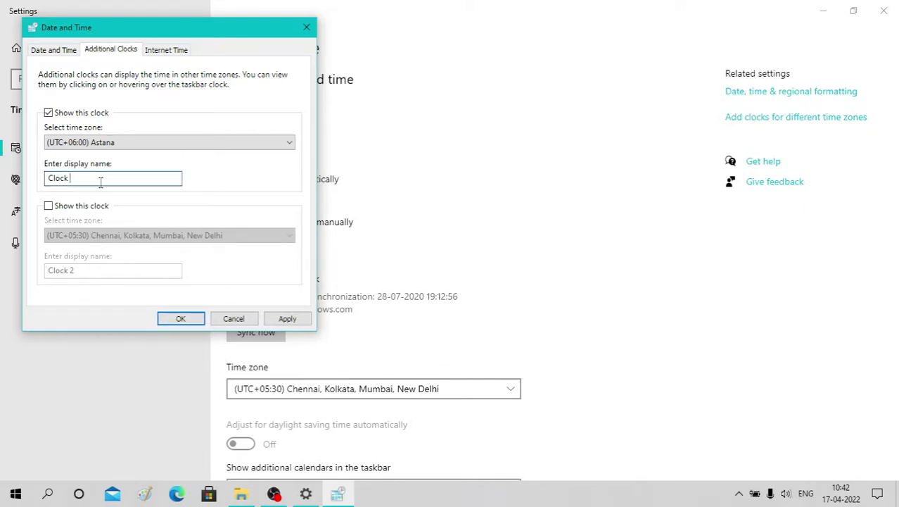
pyautogui.click(180, 318)
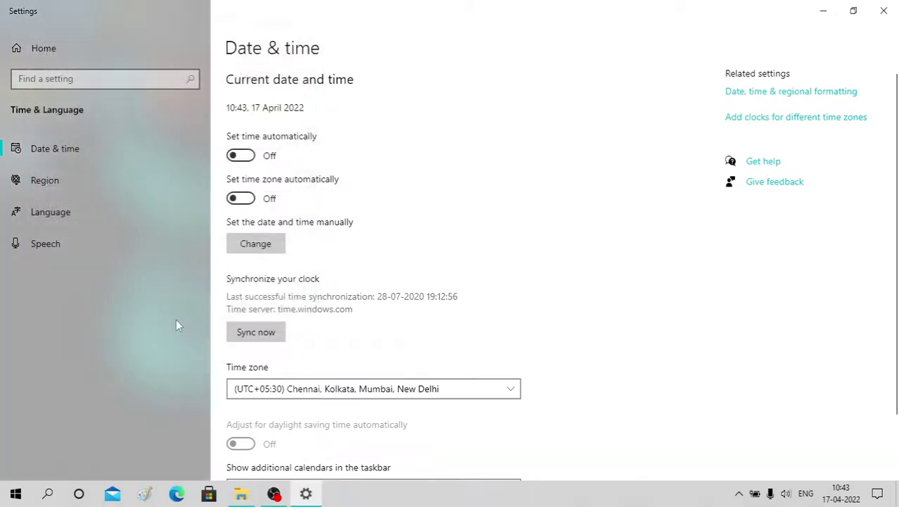
# Minimize the Settings window, refresh the desktop twice, and bring Settings back
pyautogui.click(824, 8)
pyautogui.rightClick(631, 289)
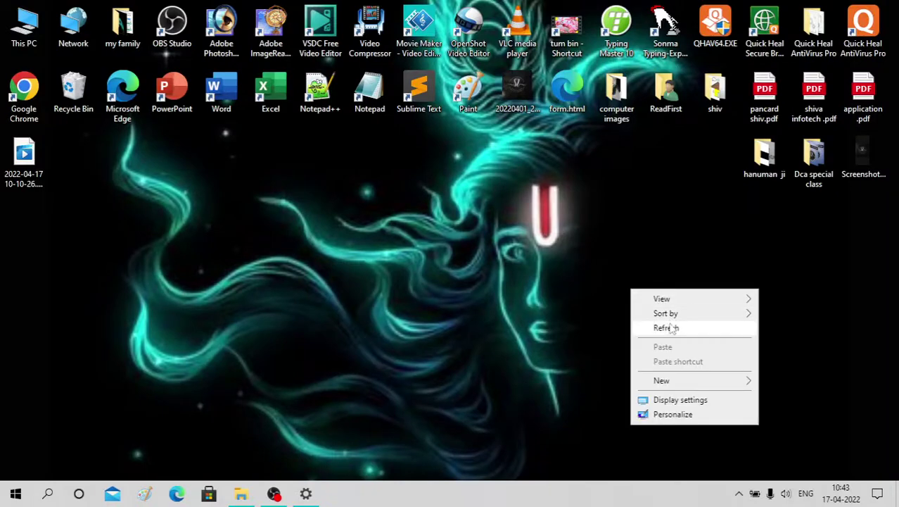
pyautogui.click(670, 327)
pyautogui.rightClick(669, 328)
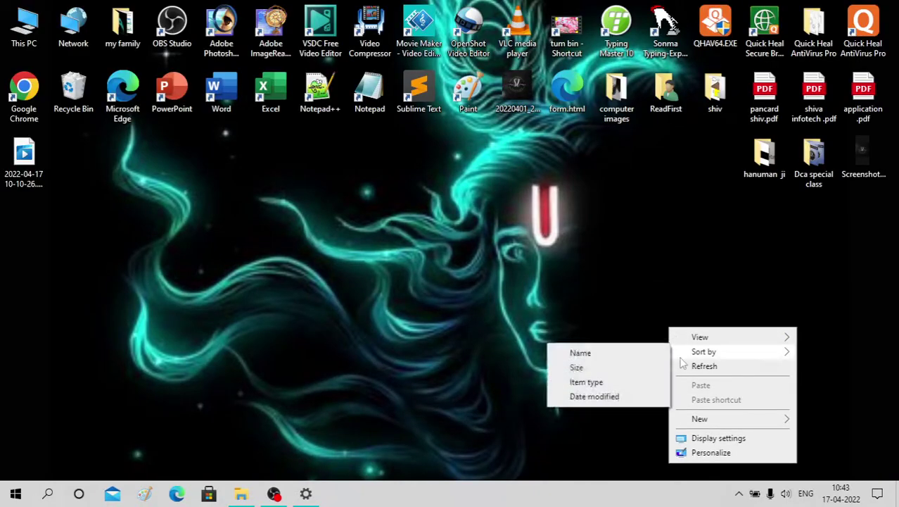
pyautogui.click(683, 364)
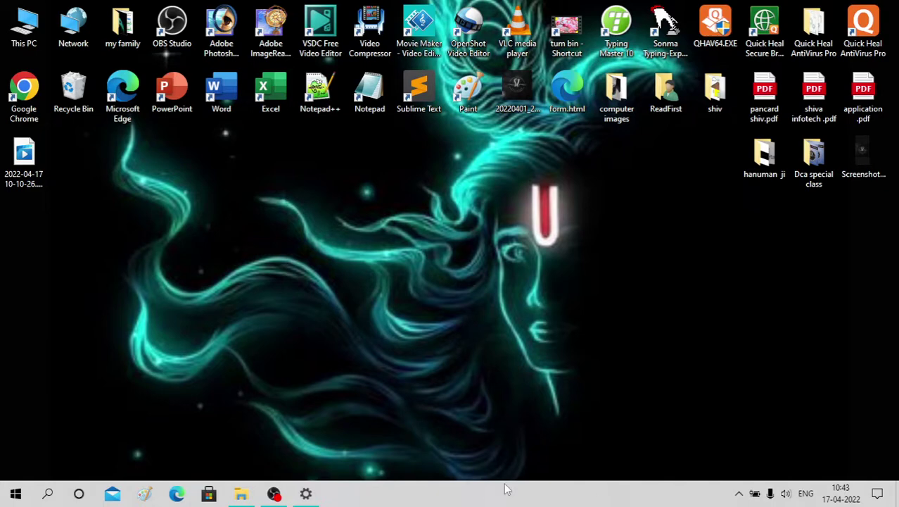
pyautogui.click(305, 493)
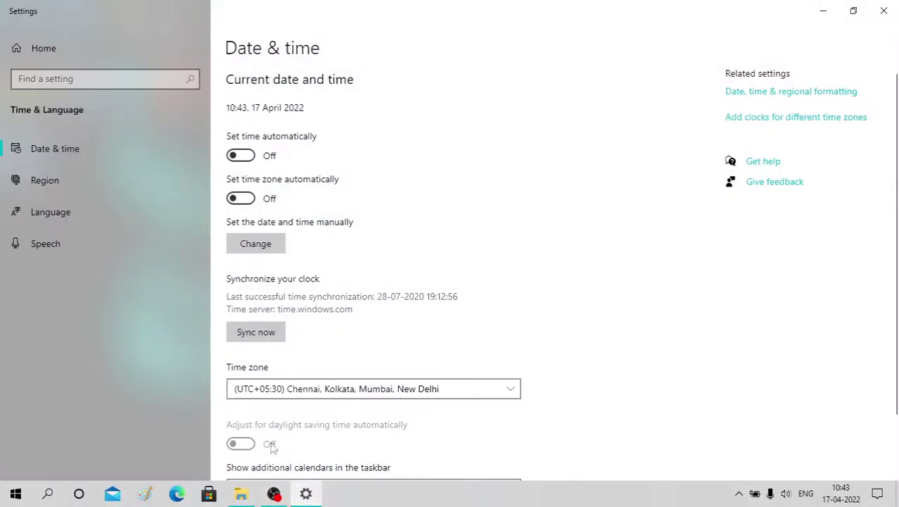
# Turn off the first additional clock and save, reopen the additional clocks, and turn the same clock back on and save
pyautogui.click(734, 119)
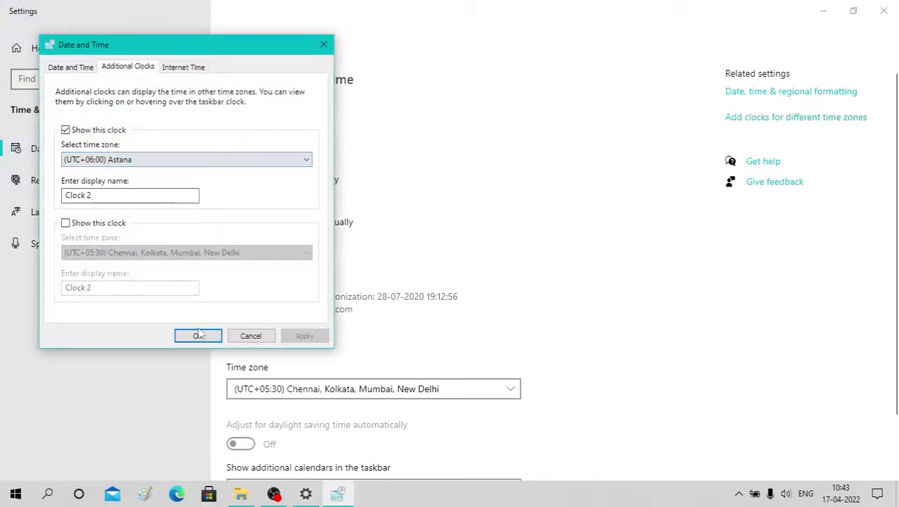
pyautogui.click(65, 130)
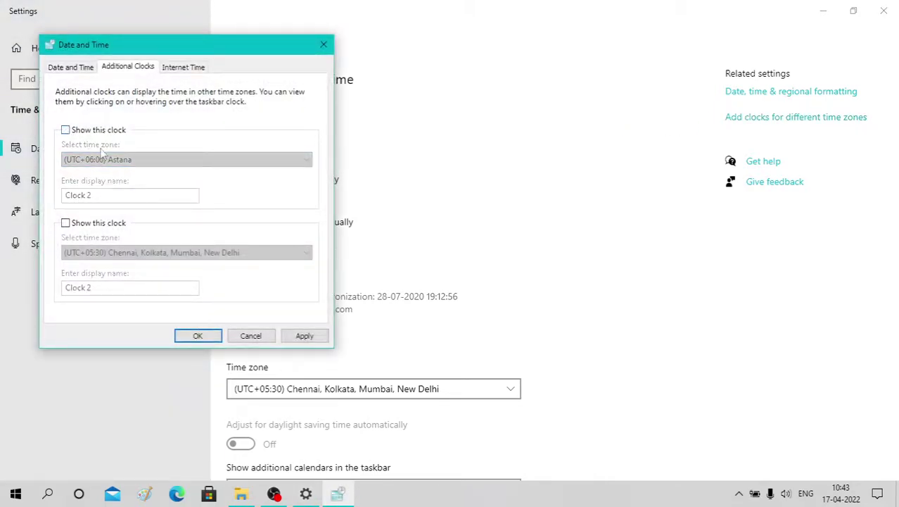
pyautogui.click(196, 336)
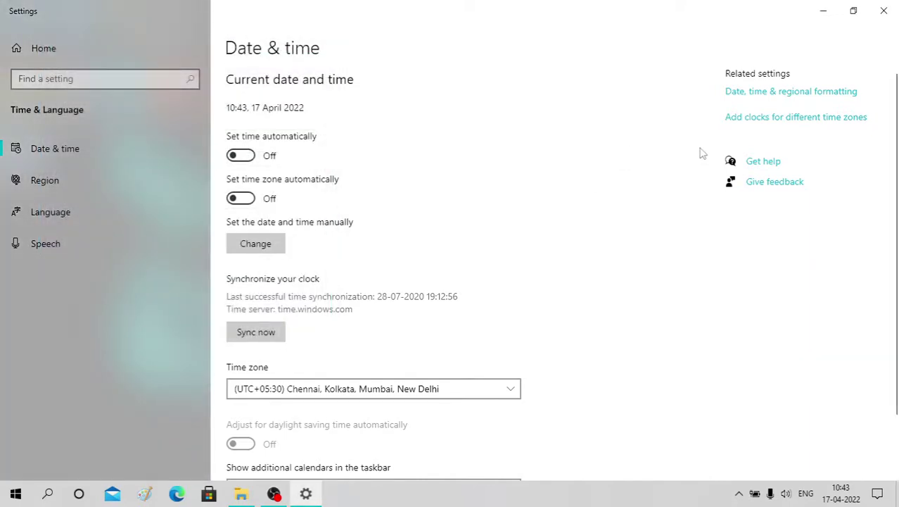
pyautogui.click(762, 117)
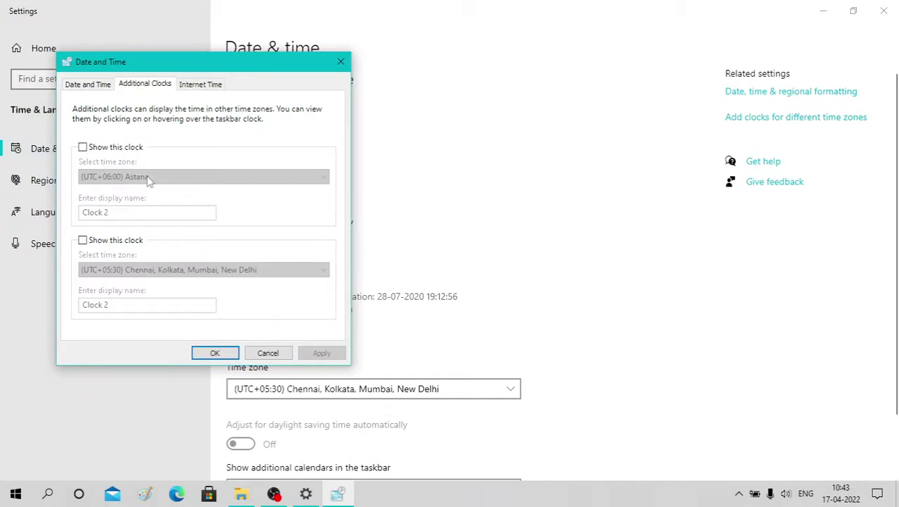
pyautogui.click(82, 148)
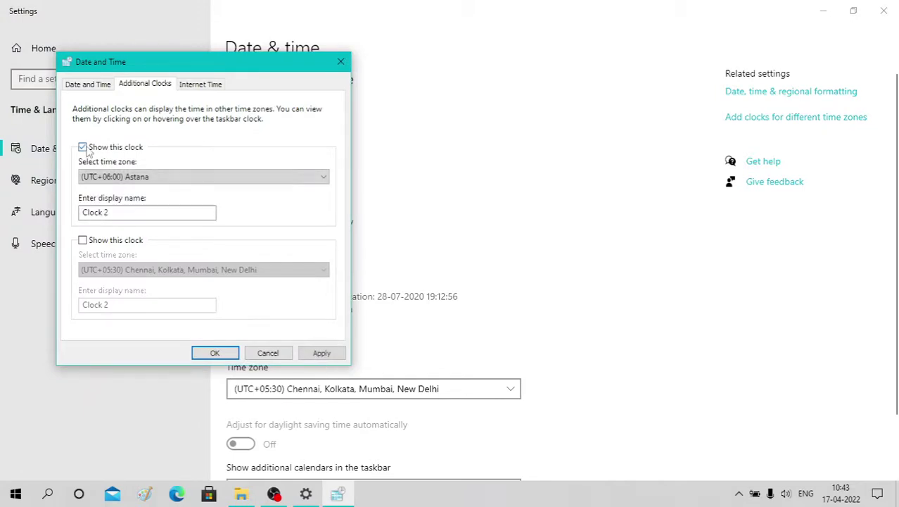
pyautogui.click(213, 353)
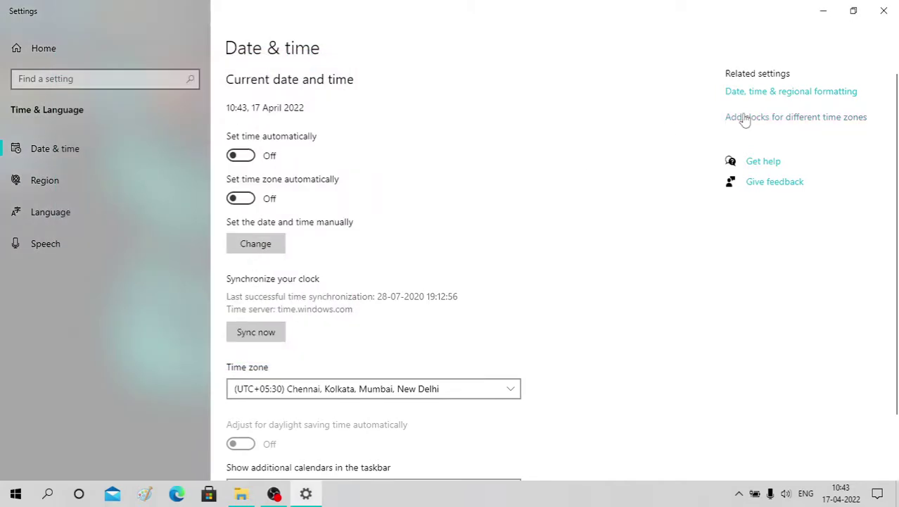
# Reopen the additional clocks, toggle "Show this clock" twice for both clocks, and close the dialog without saving
pyautogui.click(744, 119)
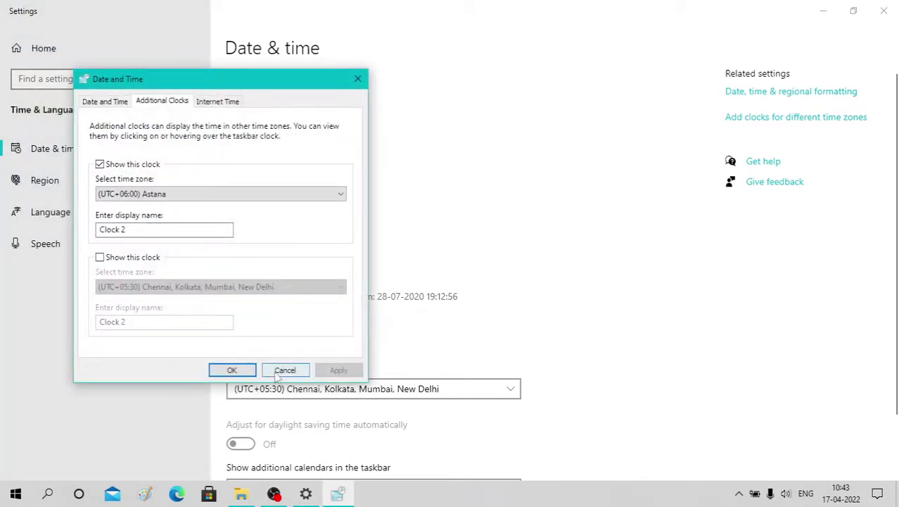
pyautogui.click(135, 166)
pyautogui.click(135, 166)
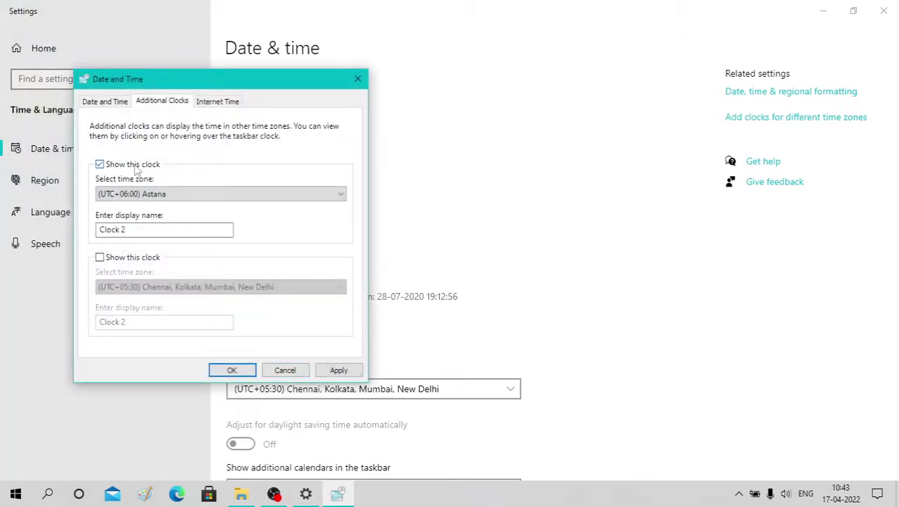
pyautogui.click(131, 259)
pyautogui.click(131, 259)
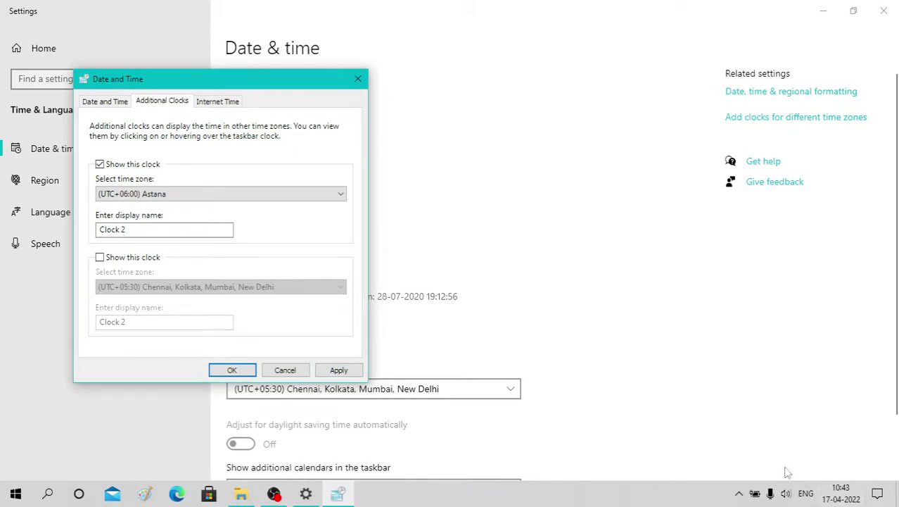
pyautogui.click(359, 79)
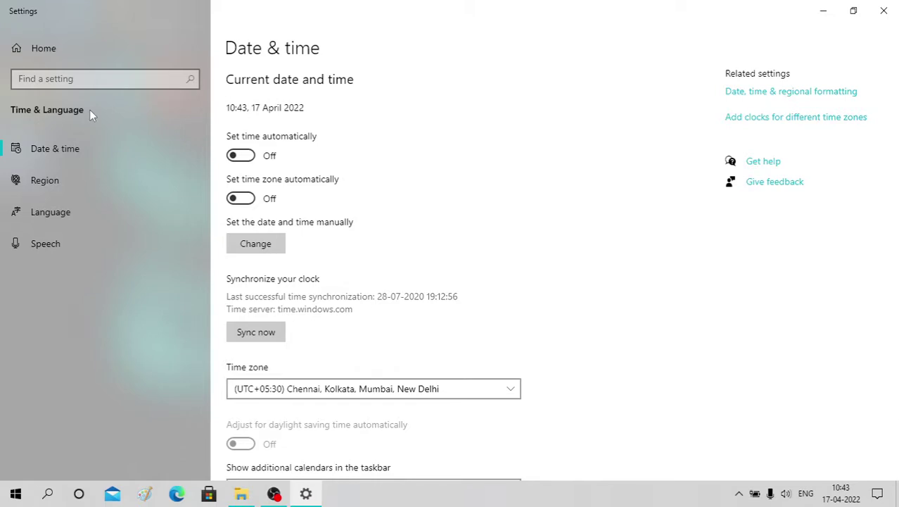
# Look over the Language page and its preferred languages, and browse the languages available to install without adding one
pyautogui.click(74, 207)
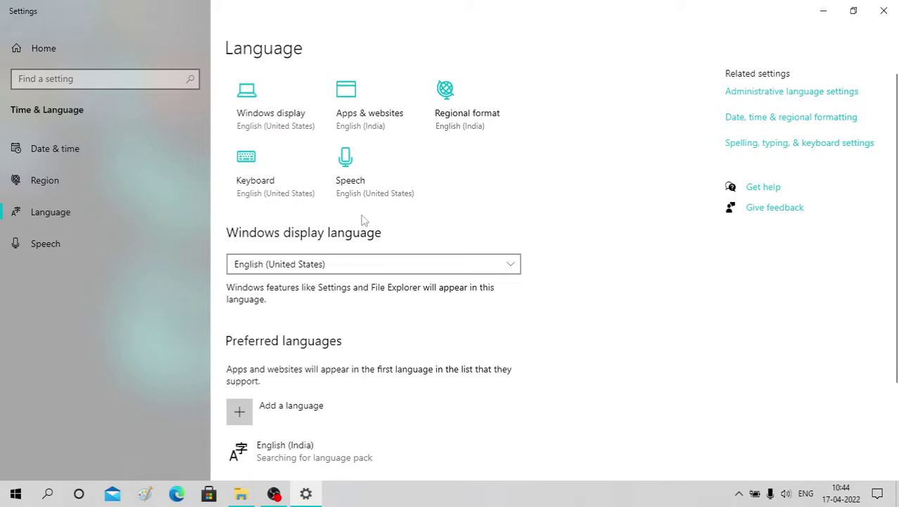
pyautogui.scroll(-3, 335, 281)
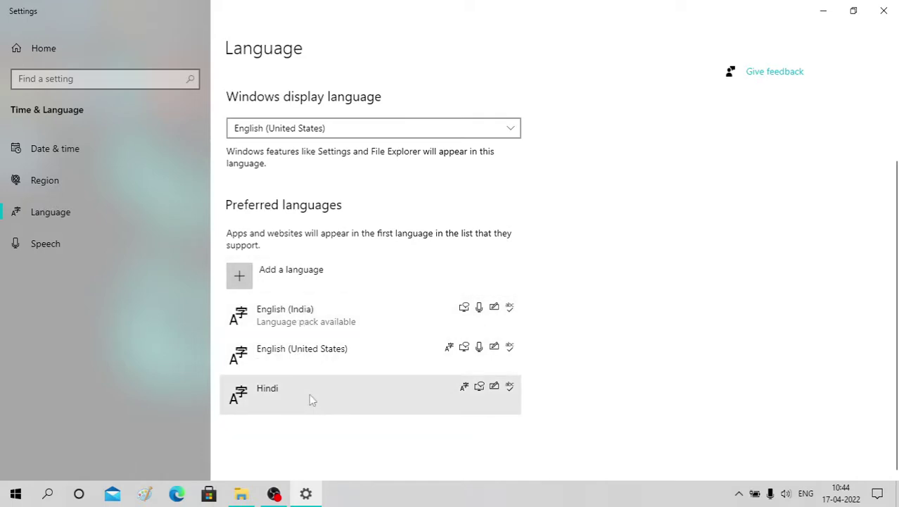
pyautogui.click(263, 279)
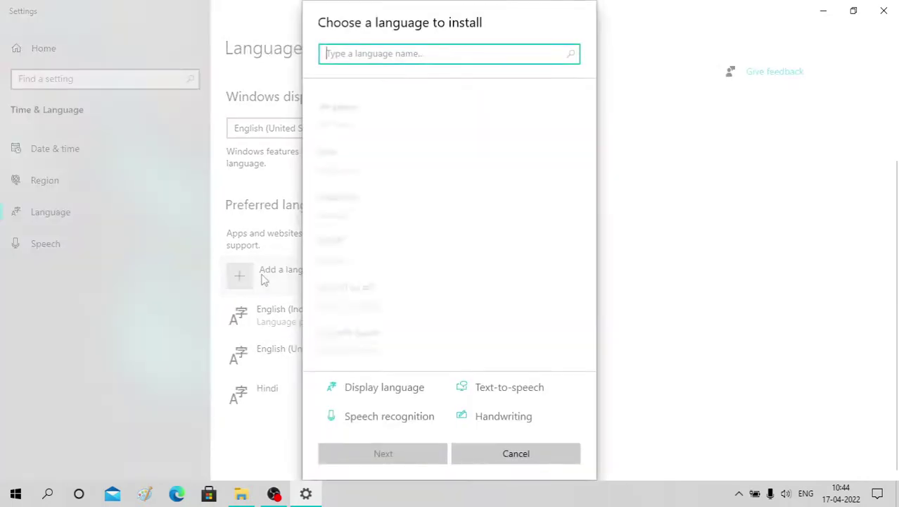
pyautogui.scroll(-15, 446, 248)
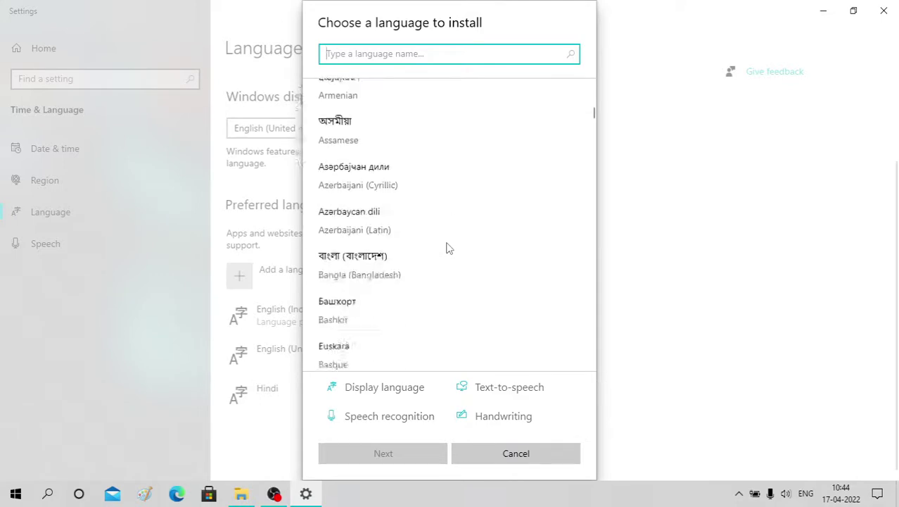
pyautogui.scroll(-15, 446, 247)
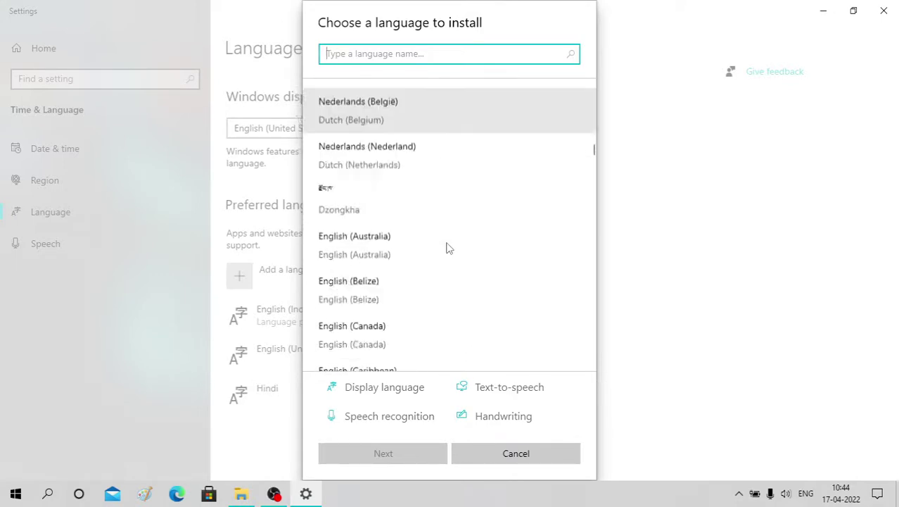
pyautogui.scroll(-15, 446, 248)
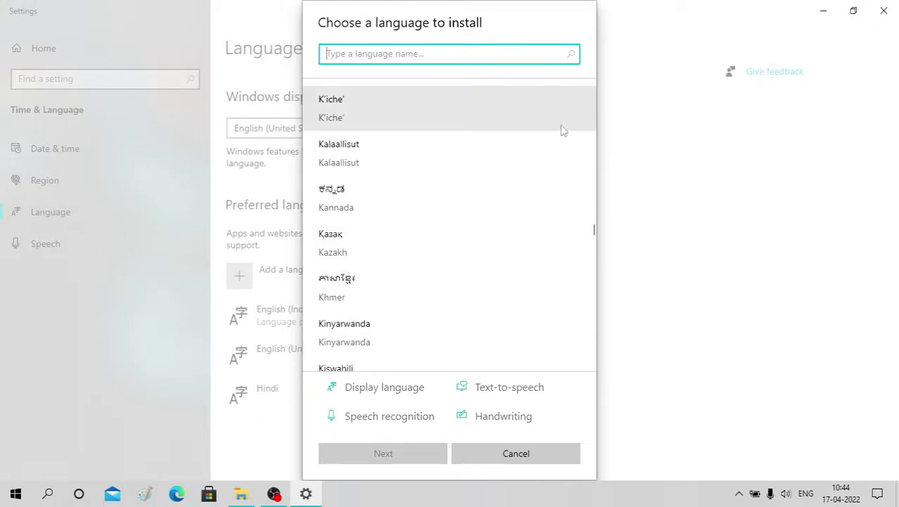
pyautogui.click(539, 454)
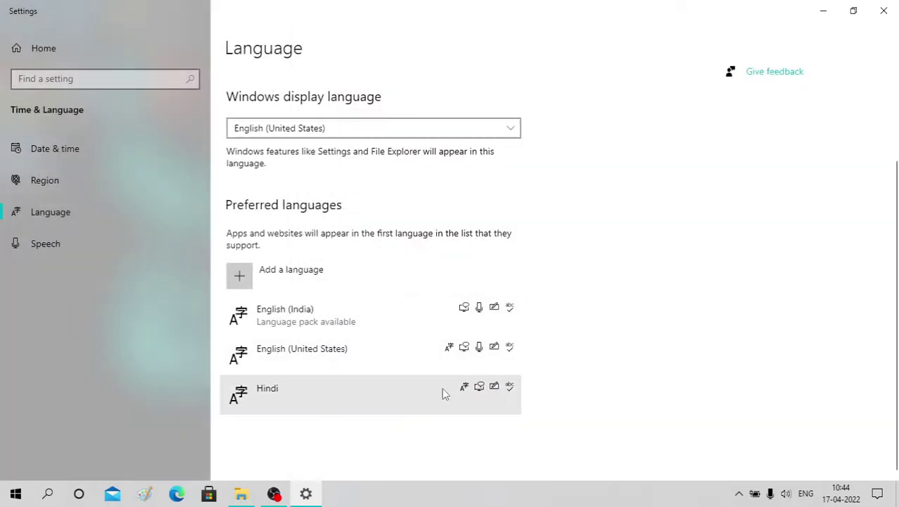
# Expand the Hindi entry in the preferred languages list
pyautogui.click(395, 394)
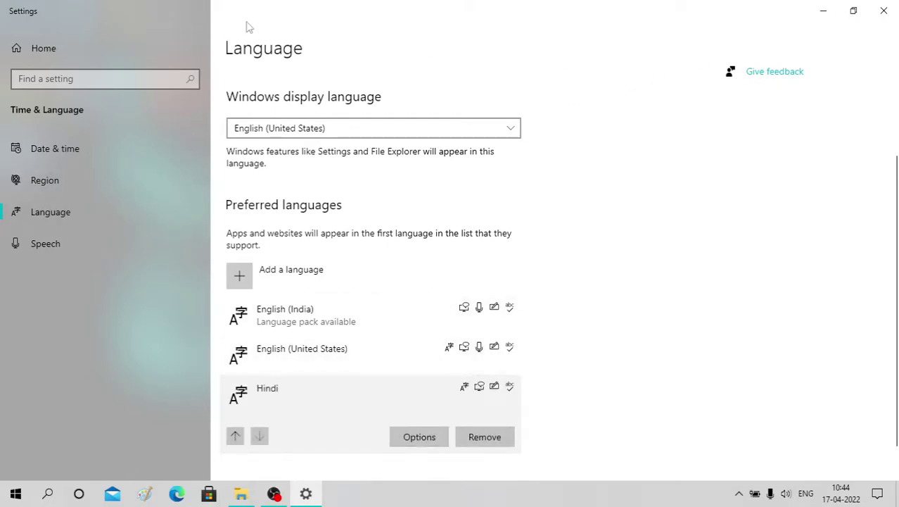
# Close Settings and refresh the desktop twice
pyautogui.click(883, 10)
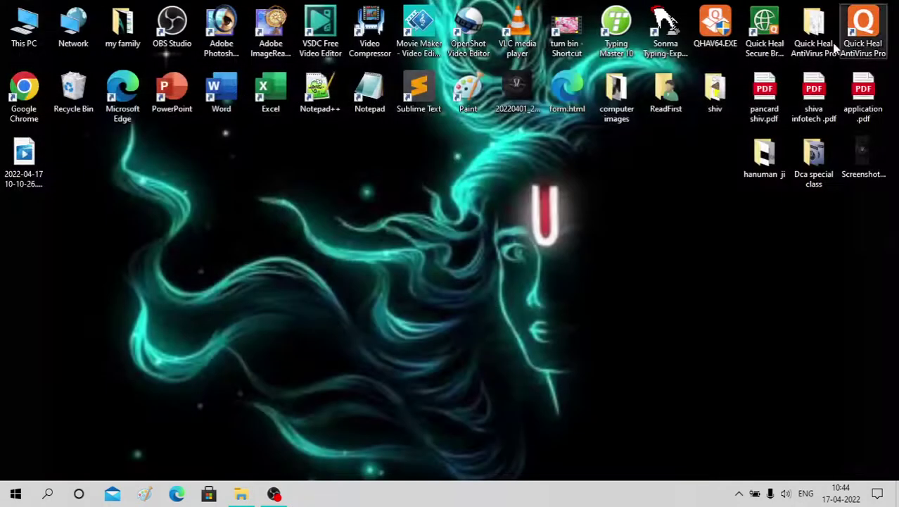
pyautogui.rightClick(629, 252)
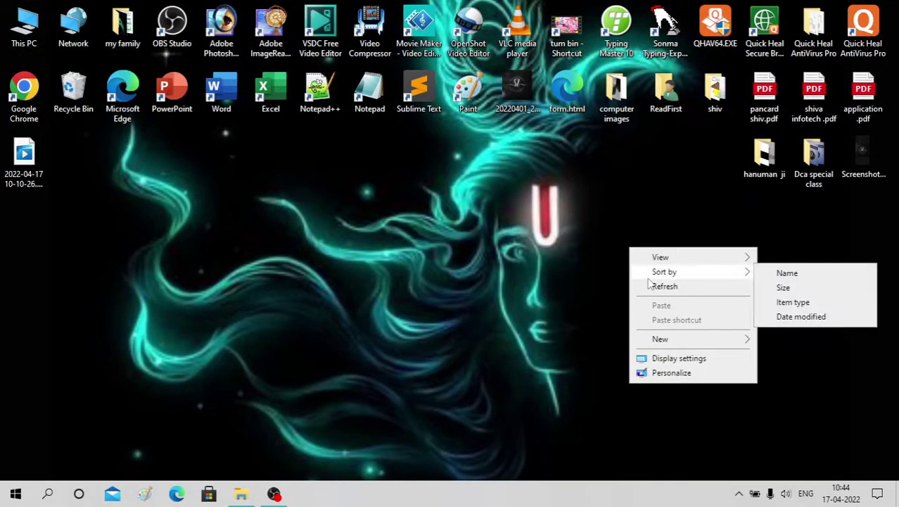
pyautogui.rightClick(648, 288)
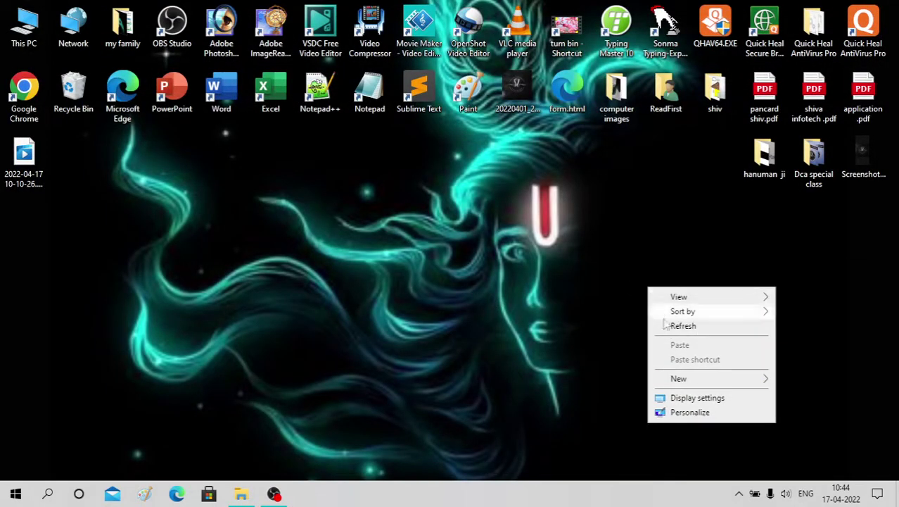
pyautogui.rightClick(698, 333)
pyautogui.click(731, 371)
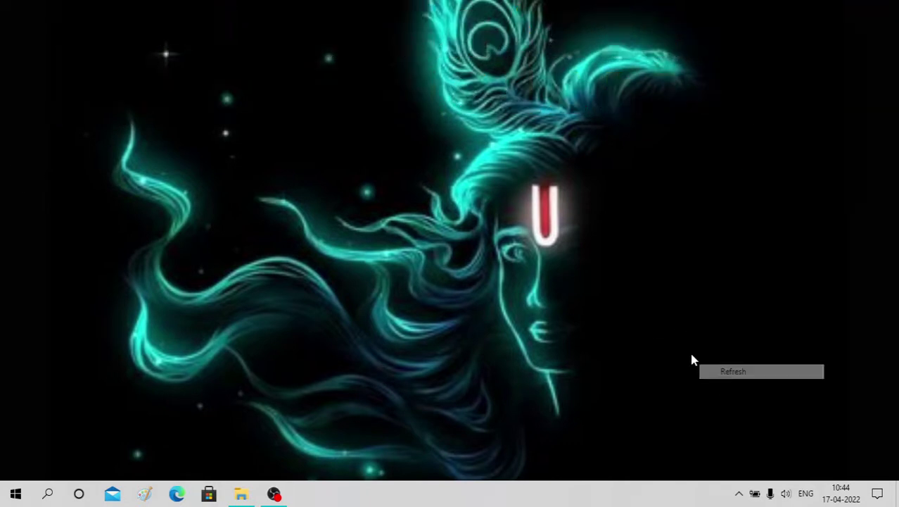
pyautogui.rightClick(383, 157)
pyautogui.rightClick(405, 198)
pyautogui.click(431, 235)
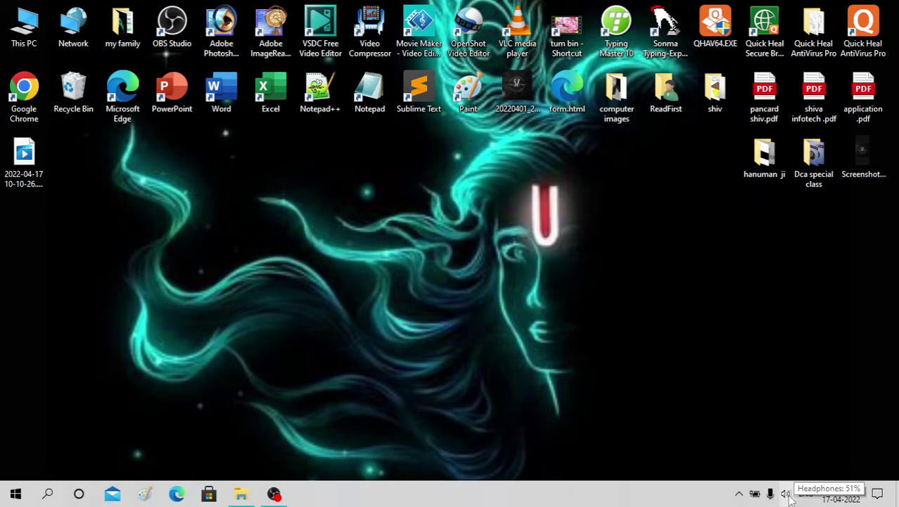
# Set the headphone volume to 53 from the taskbar's volume control and dismiss it
pyautogui.click(786, 494)
pyautogui.click(786, 494)
pyautogui.click(786, 493)
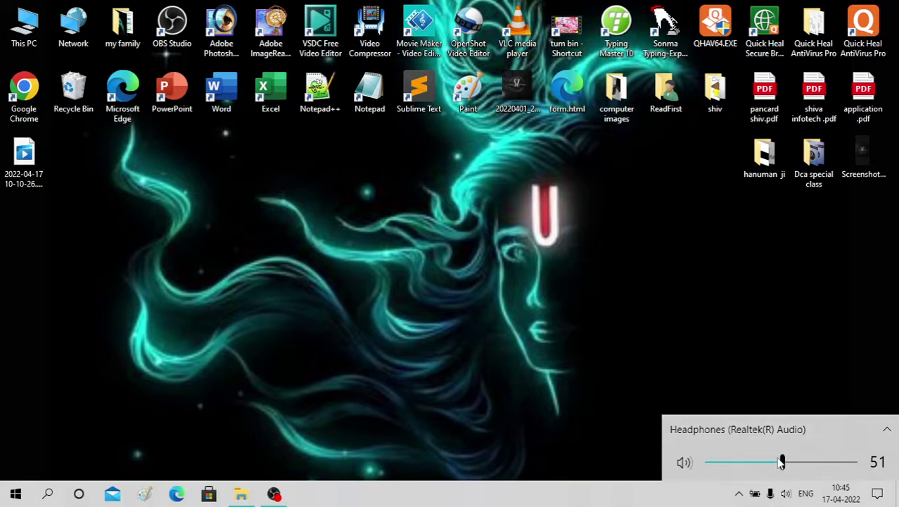
pyautogui.moveTo(782, 468)
pyautogui.mouseDown()
pyautogui.moveTo(727, 465)
pyautogui.moveTo(840, 466)
pyautogui.moveTo(772, 465)
pyautogui.mouseUp()
pyautogui.click(561, 383)
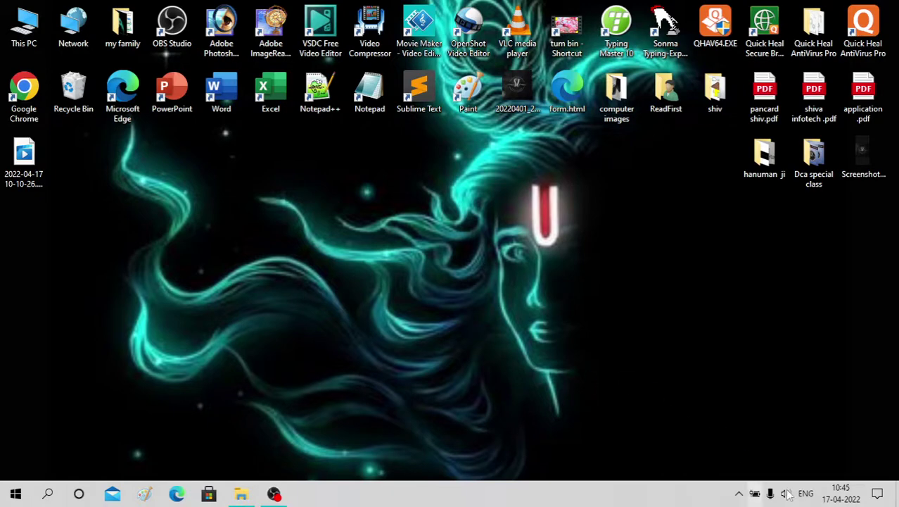
# Open Settings, search for "sound", and go to the Sound settings page
pyautogui.click(877, 494)
pyautogui.click(841, 318)
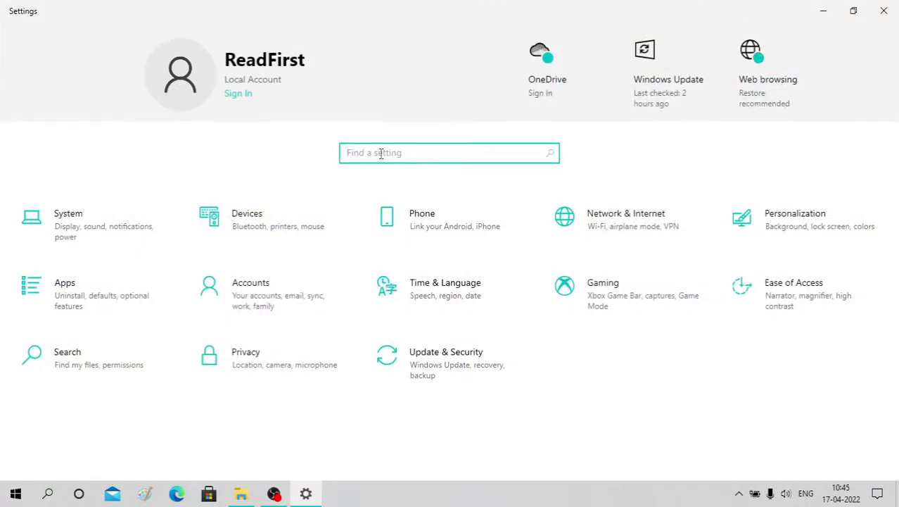
pyautogui.write('s')
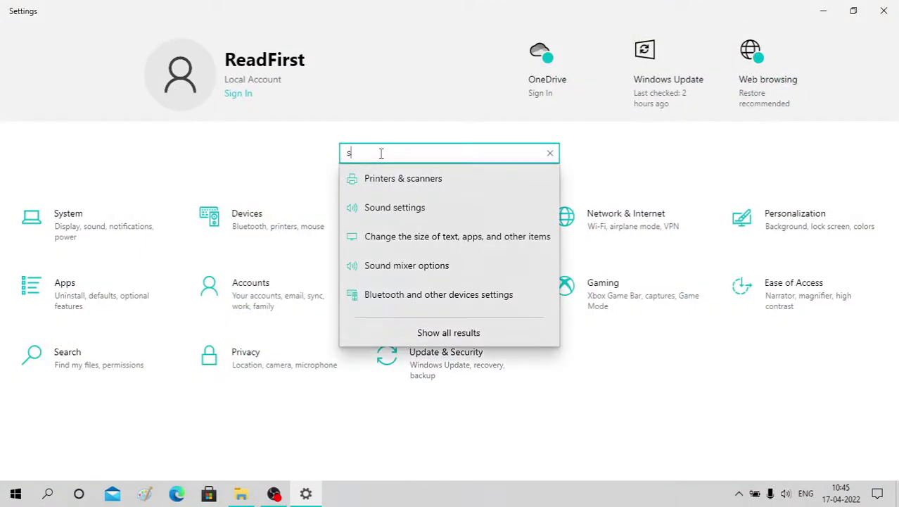
pyautogui.write('ound')
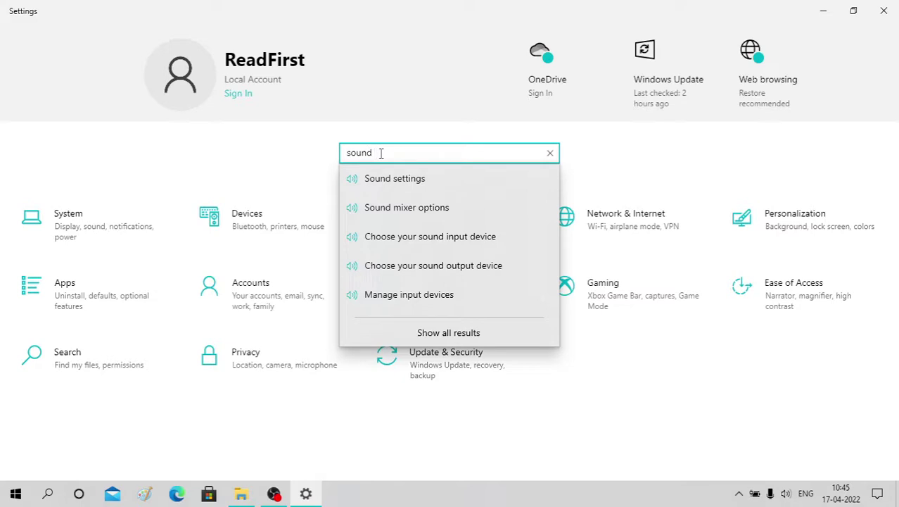
pyautogui.click(411, 179)
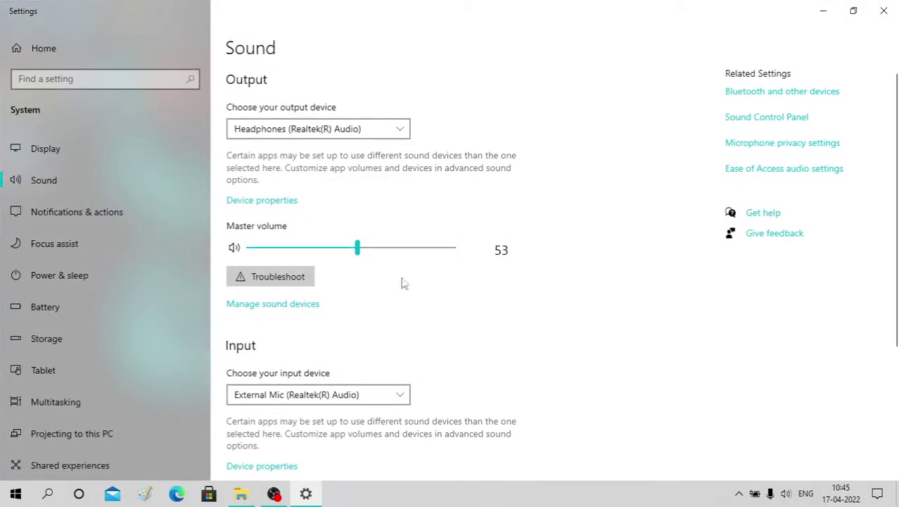
# Look over the Sound page and its output devices without switching, and set the master volume to 69
pyautogui.scroll(-3, 354, 243)
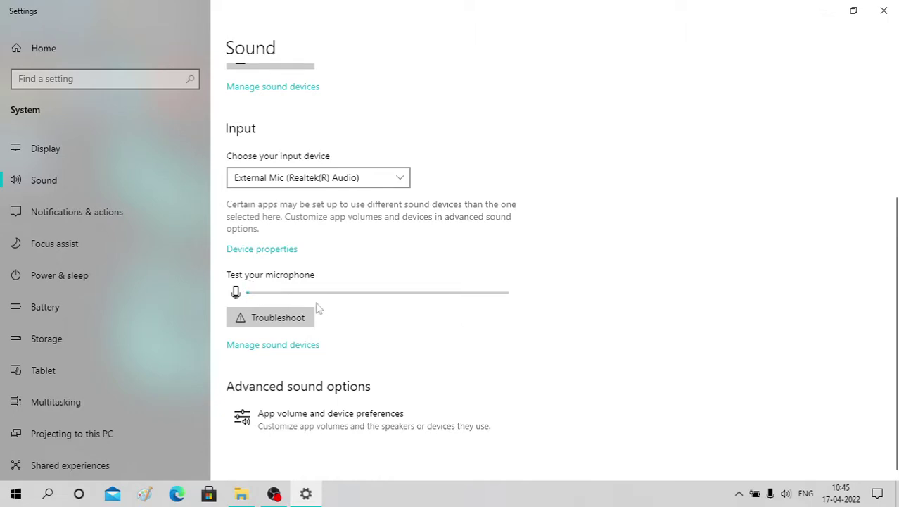
pyautogui.scroll(3, 386, 299)
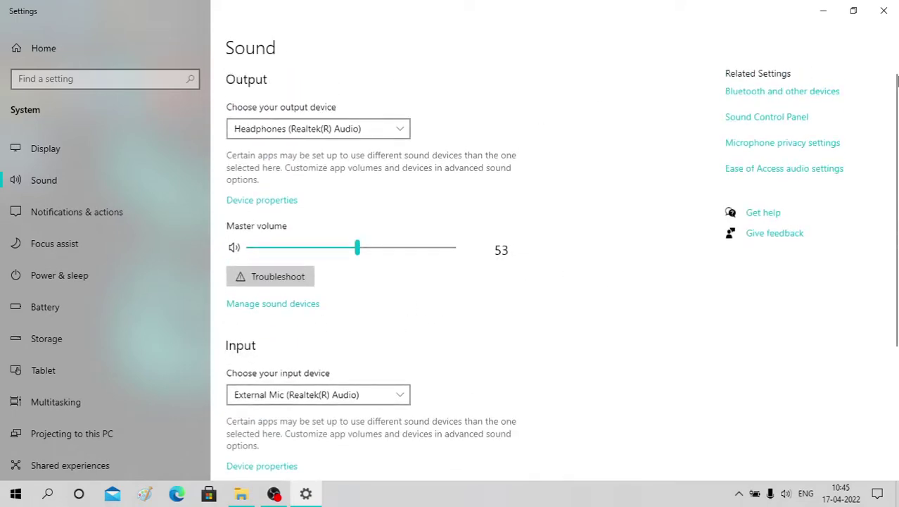
pyautogui.click(330, 126)
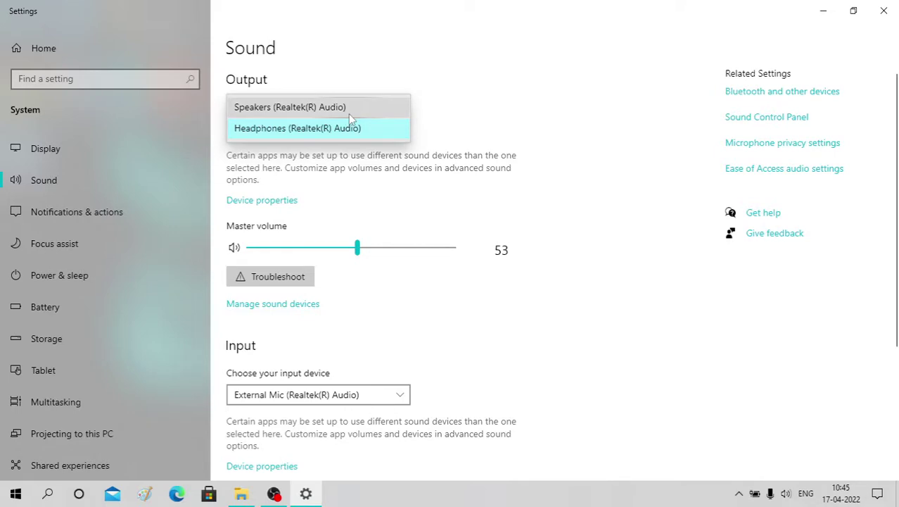
pyautogui.click(455, 81)
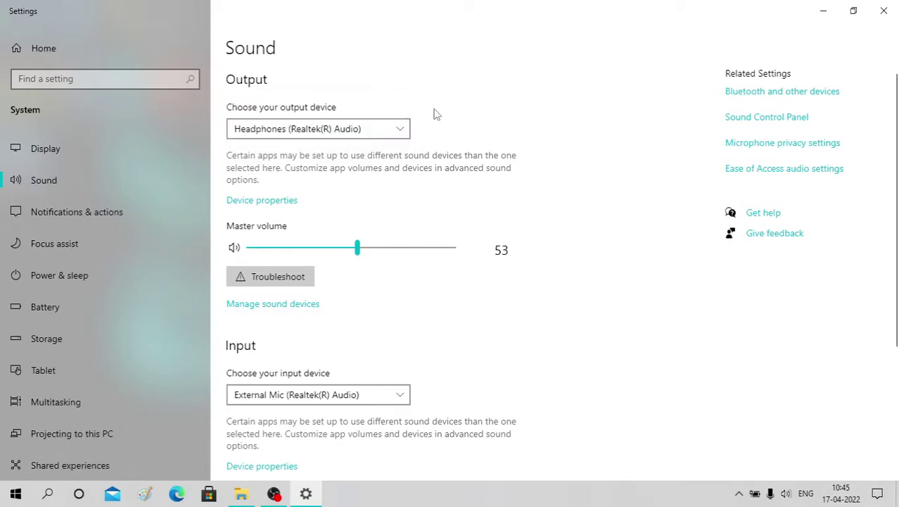
pyautogui.click(404, 129)
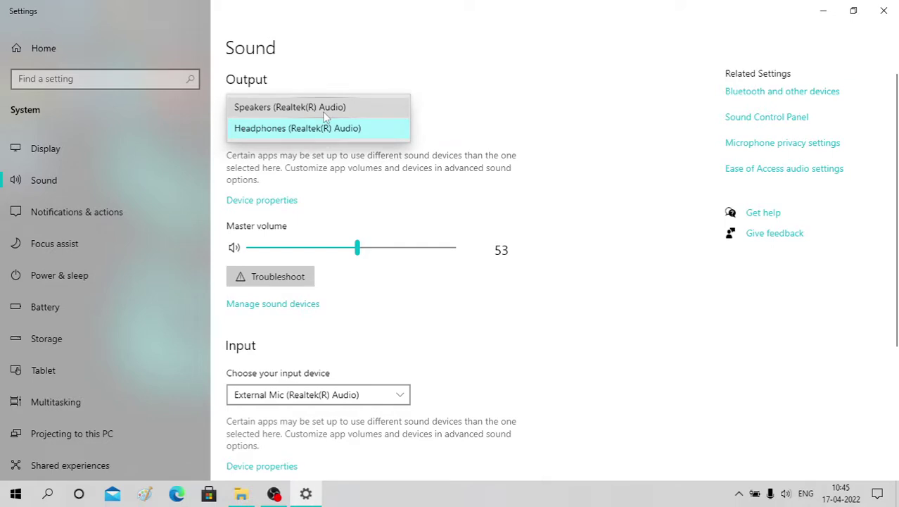
pyautogui.click(459, 125)
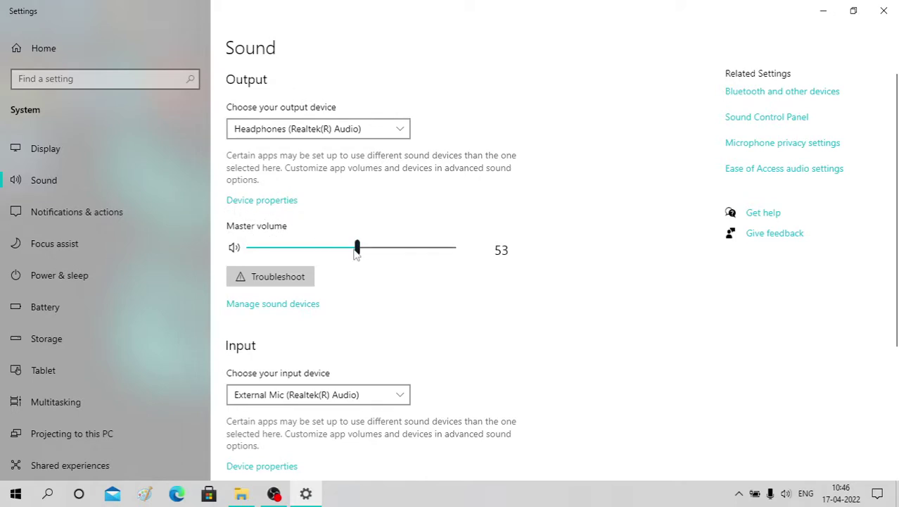
pyautogui.moveTo(361, 257); pyautogui.dragTo(392, 273)
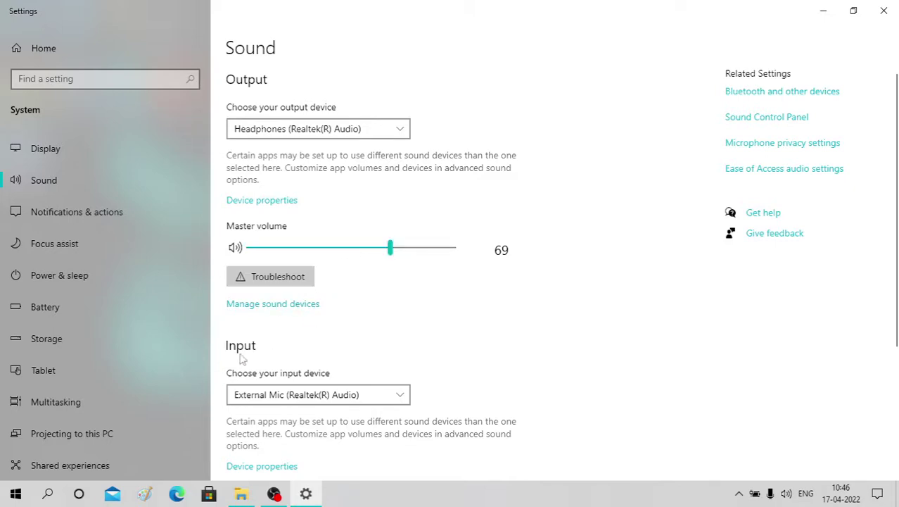
# View the choices for the sound input device twice and keep External Mic (Realtek(R) Audio)
pyautogui.click(310, 394)
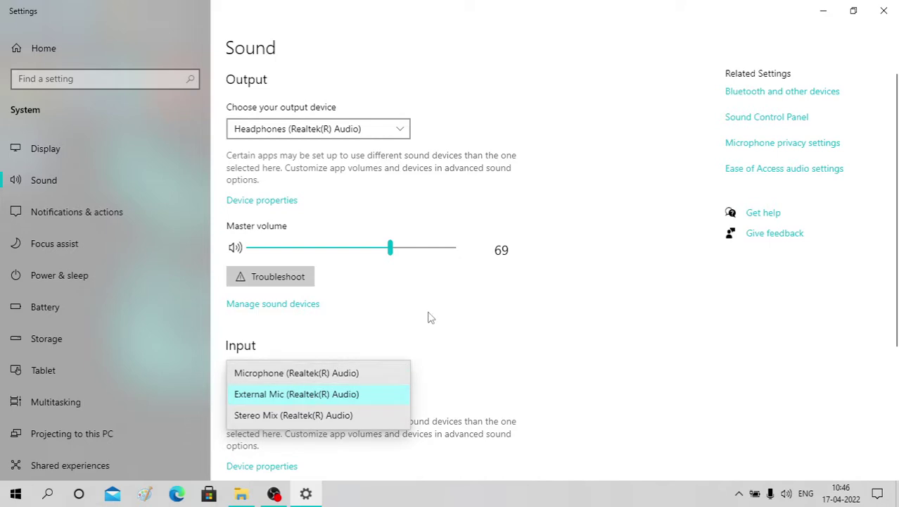
pyautogui.click(476, 335)
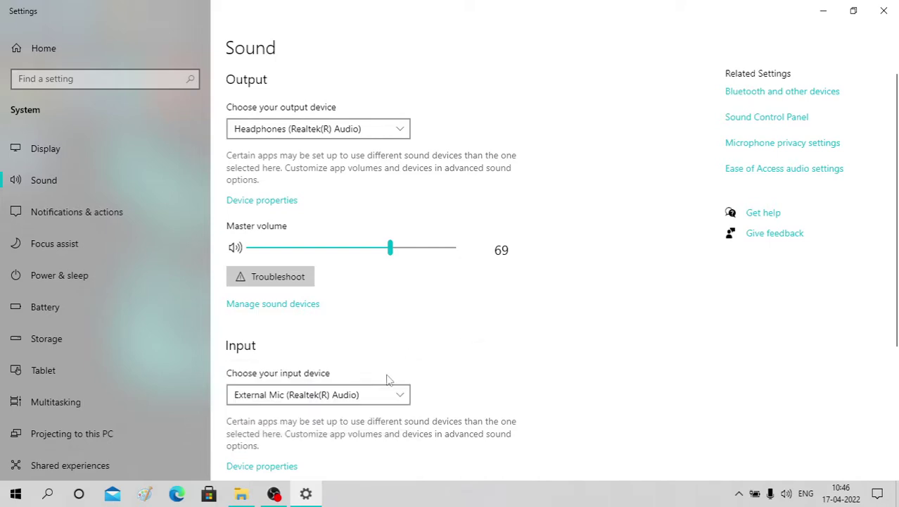
pyautogui.scroll(-4, 433, 341)
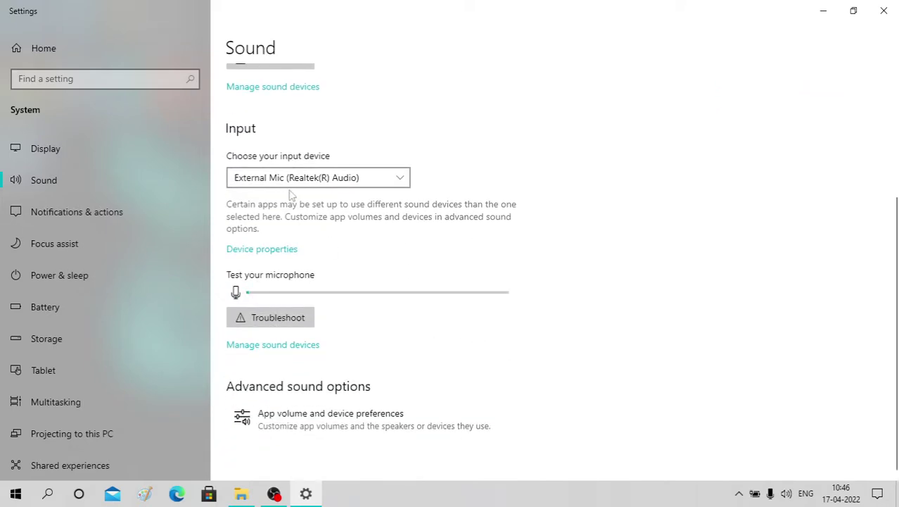
pyautogui.click(324, 182)
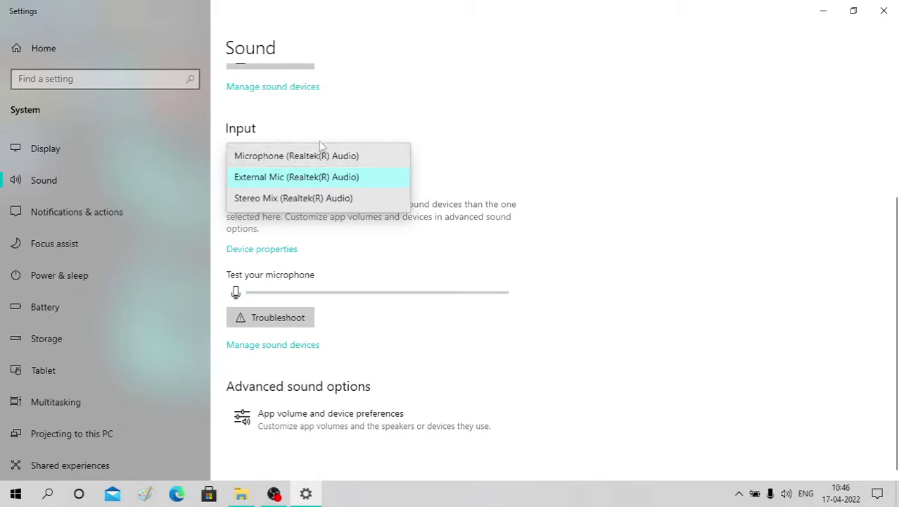
pyautogui.click(505, 135)
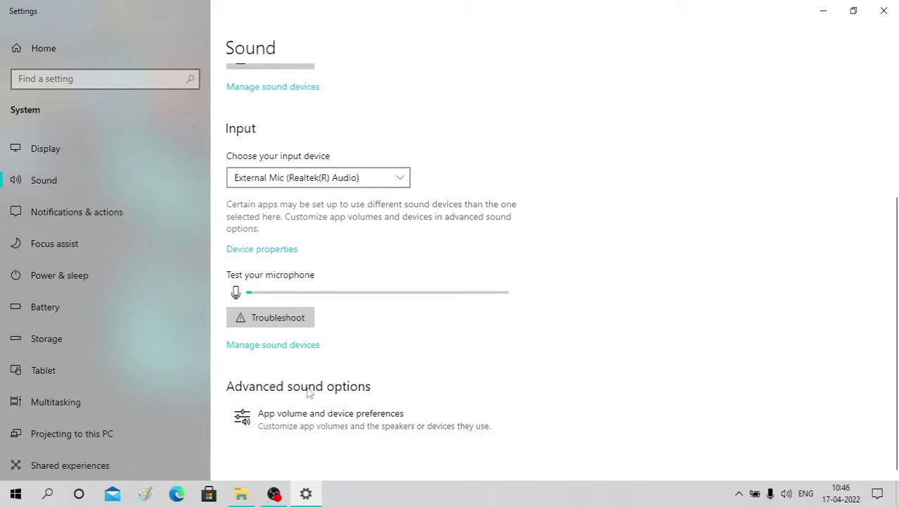
# Open App volume and device preferences, look over the per-app entries, and set the master volume to 55
pyautogui.click(333, 424)
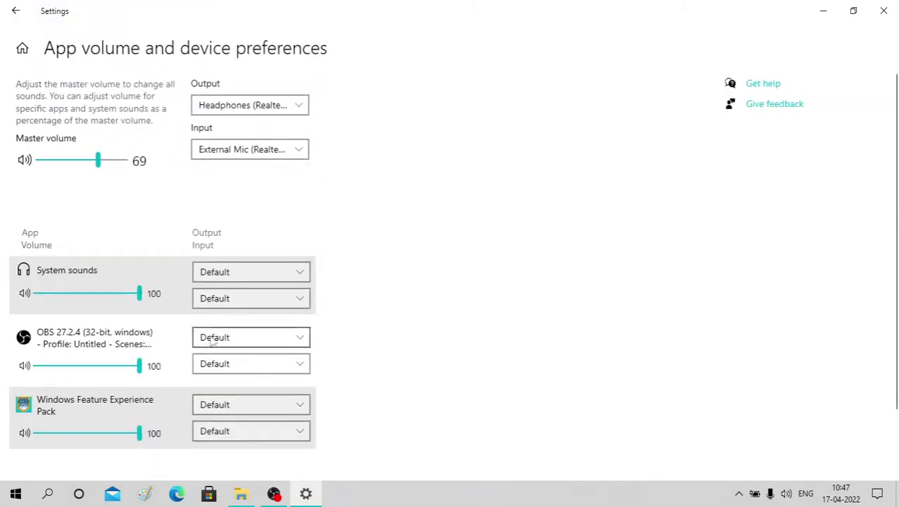
pyautogui.scroll(-3, 375, 292)
pyautogui.scroll(3, 375, 293)
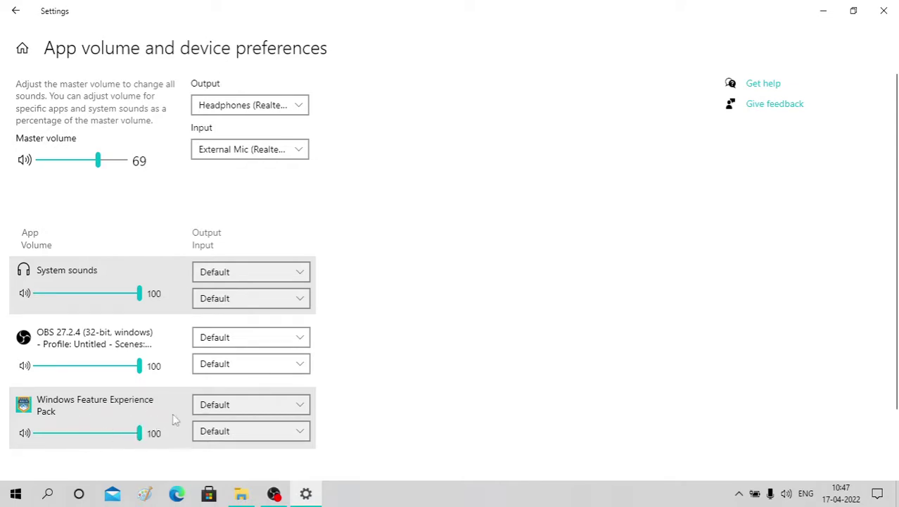
pyautogui.click(205, 406)
pyautogui.click(207, 407)
pyautogui.moveTo(97, 159)
pyautogui.mouseDown()
pyautogui.moveTo(133, 160)
pyautogui.moveTo(86, 160)
pyautogui.mouseUp()
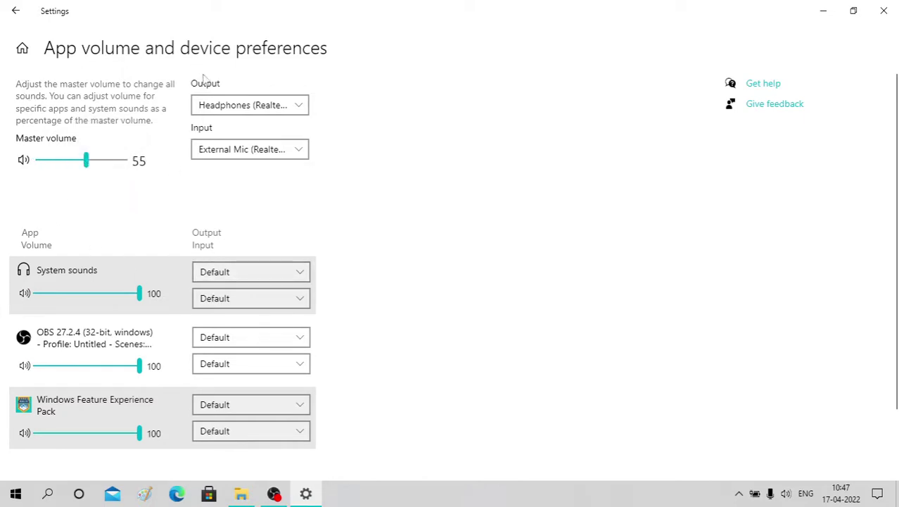
# View the output and input device choices without changing them, and look over the per-app volumes and the reset option
pyautogui.click(249, 106)
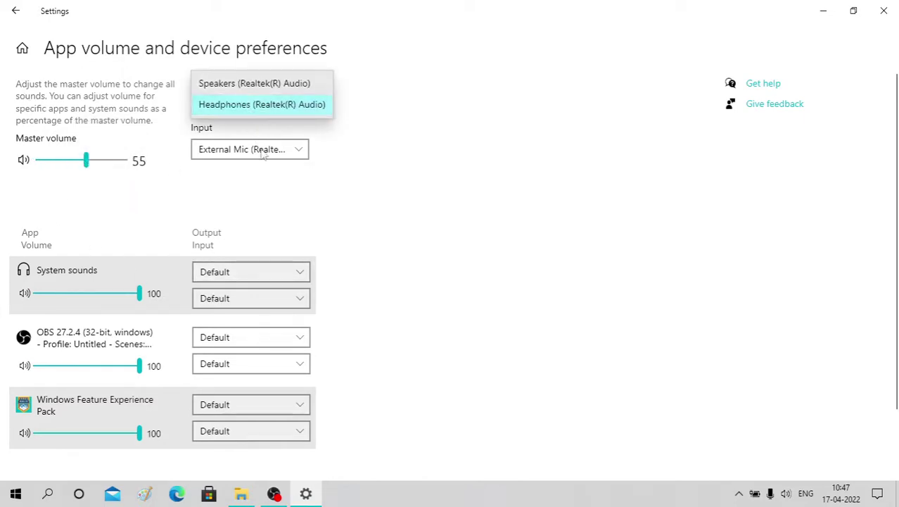
pyautogui.click(247, 105)
pyautogui.click(261, 150)
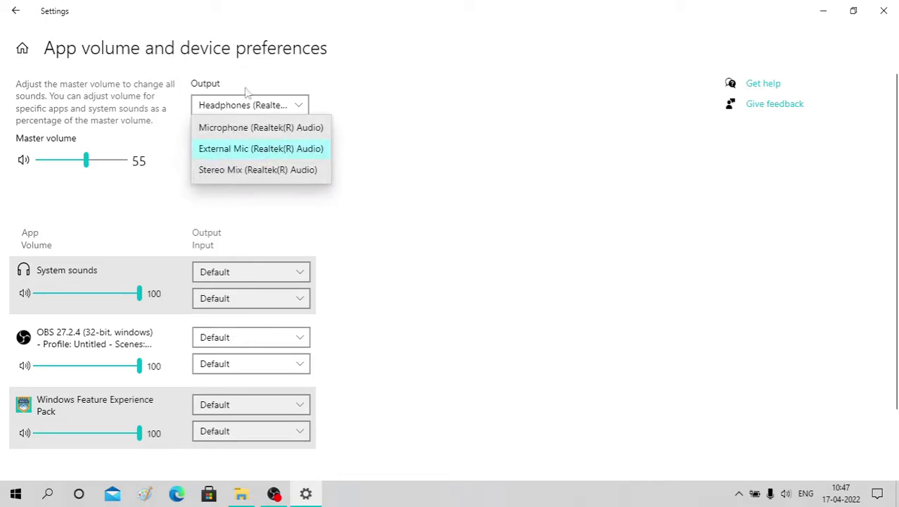
pyautogui.click(398, 191)
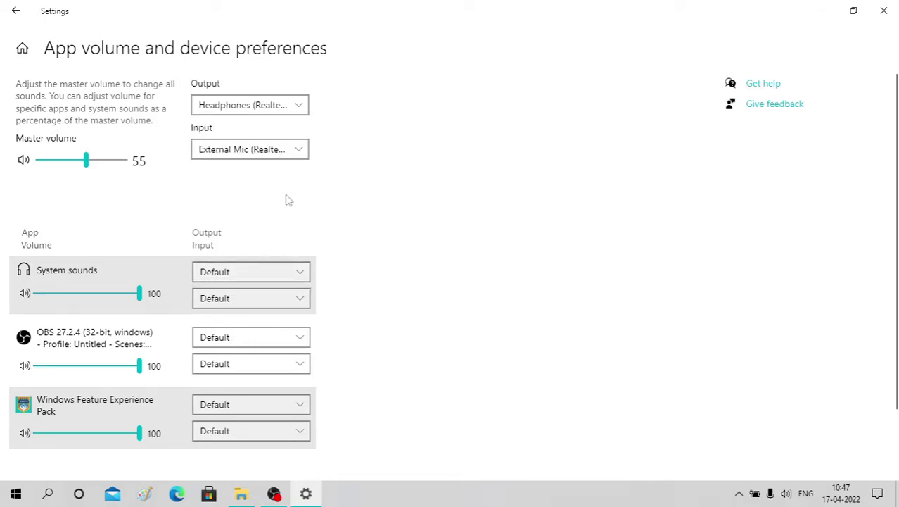
pyautogui.scroll(-2, 288, 232)
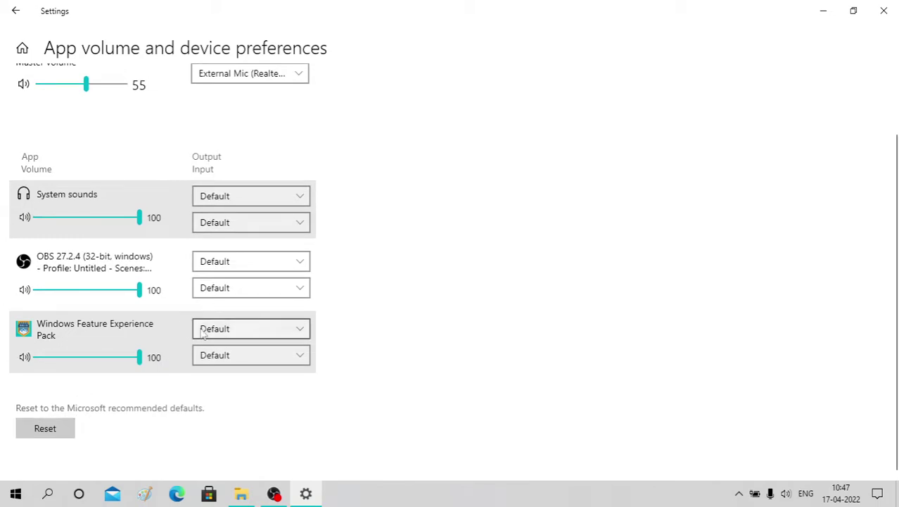
pyautogui.scroll(2, 201, 329)
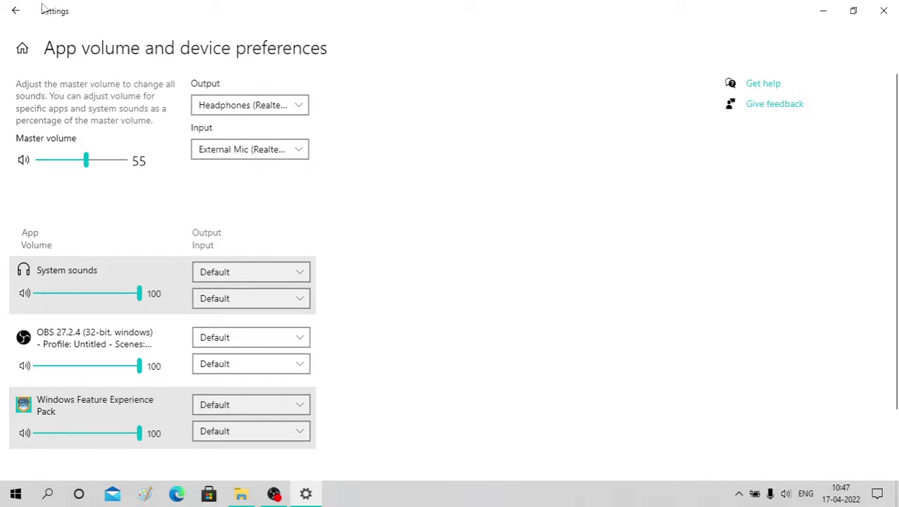
# Return to the Sound page, look it over, and open the related Bluetooth and other devices settings
pyautogui.click(15, 11)
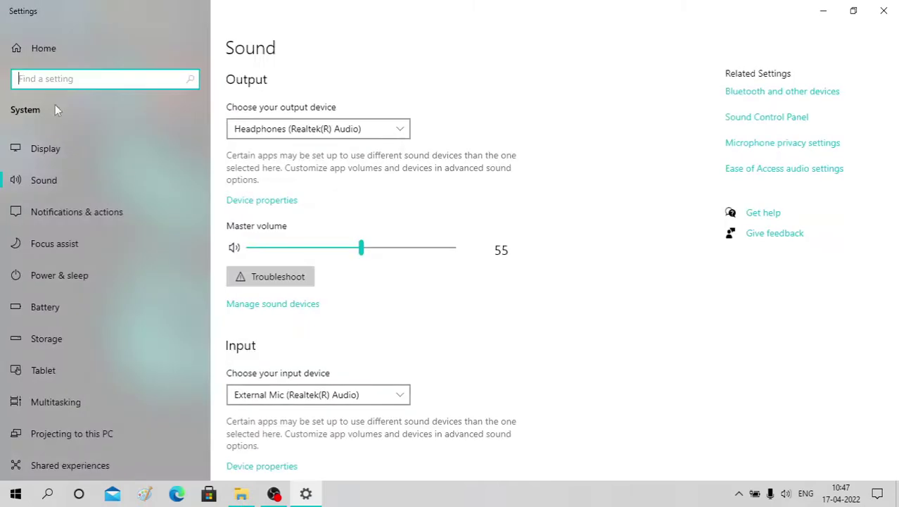
pyautogui.scroll(-3, 378, 448)
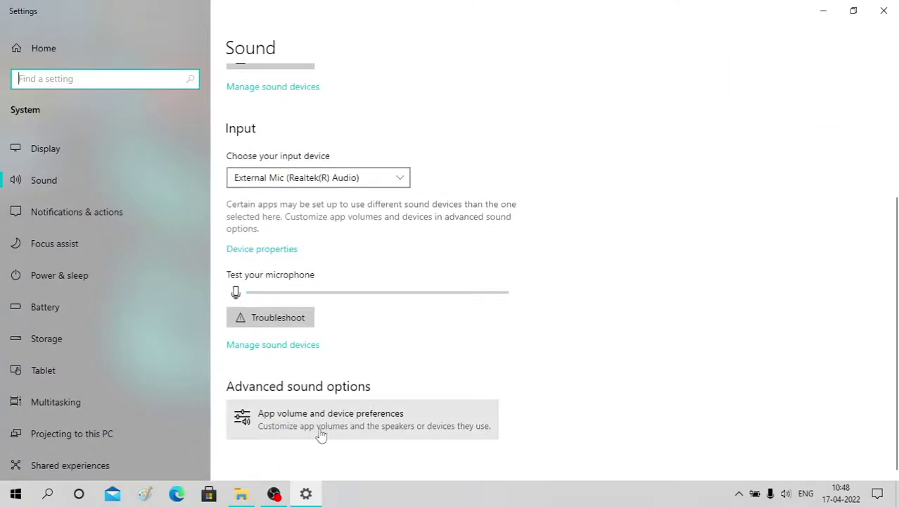
pyautogui.scroll(3, 320, 434)
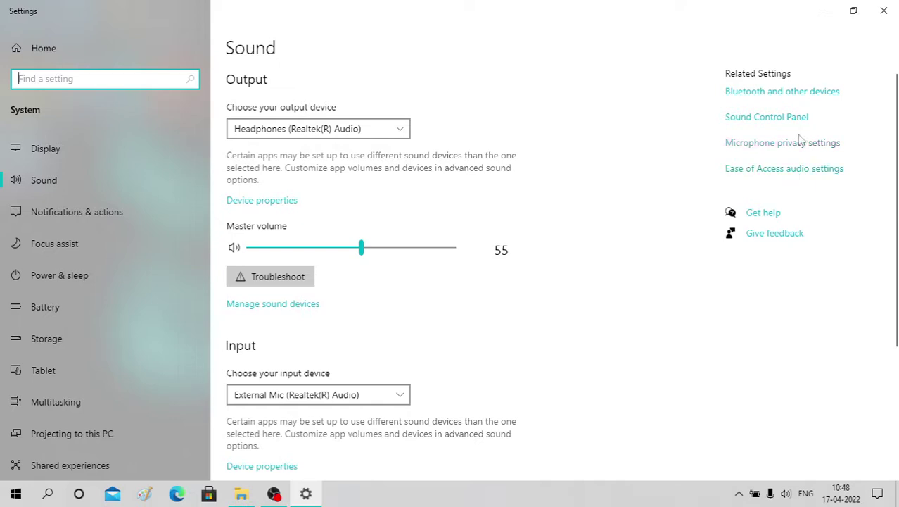
pyautogui.click(799, 94)
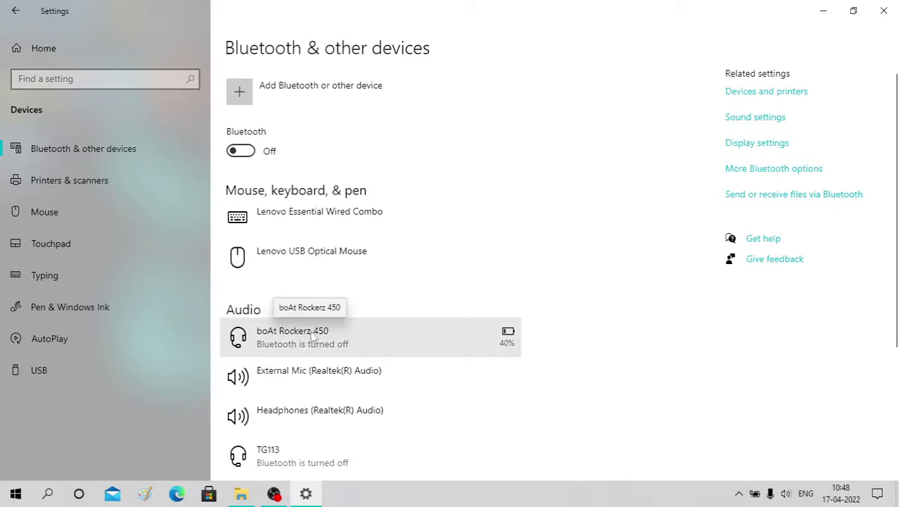
# Turn Bluetooth on and look over the listed mouse, keyboard and audio devices and the connection options
pyautogui.scroll(-3, 312, 341)
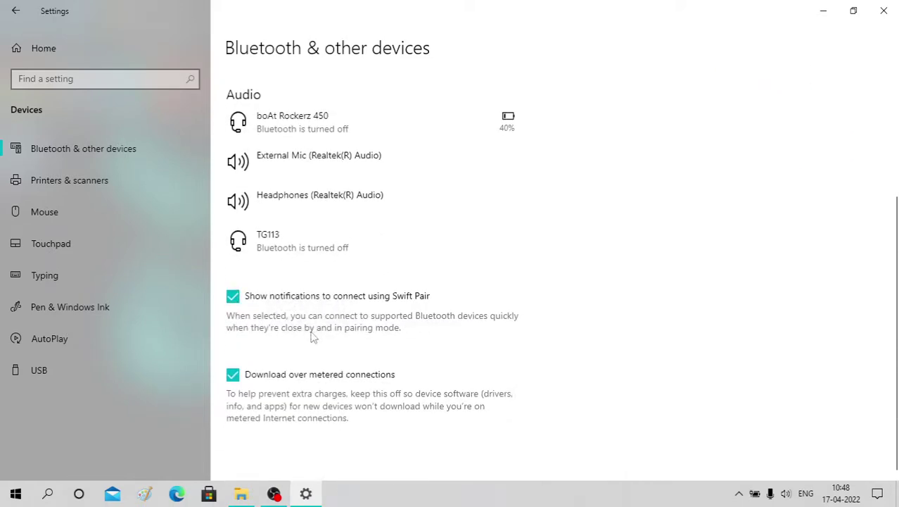
pyautogui.scroll(3, 312, 338)
pyautogui.click(240, 150)
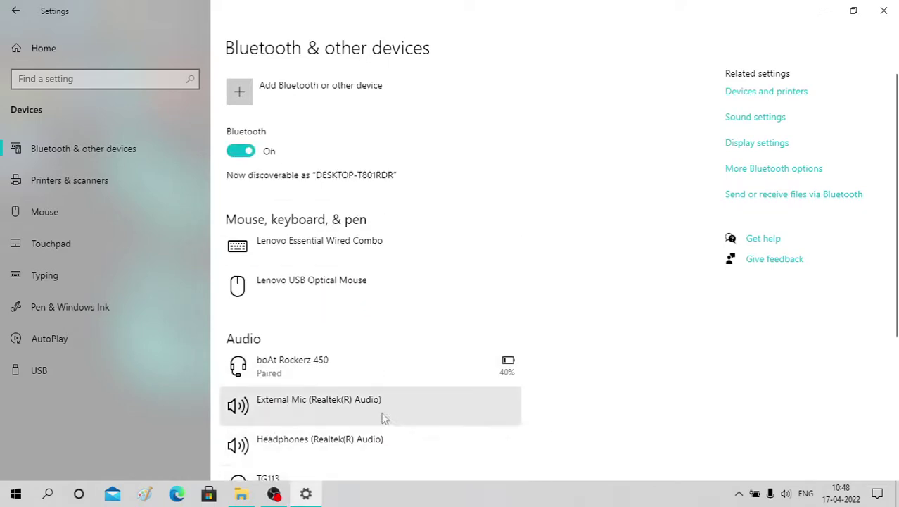
pyautogui.scroll(-3, 383, 418)
pyautogui.scroll(3, 297, 363)
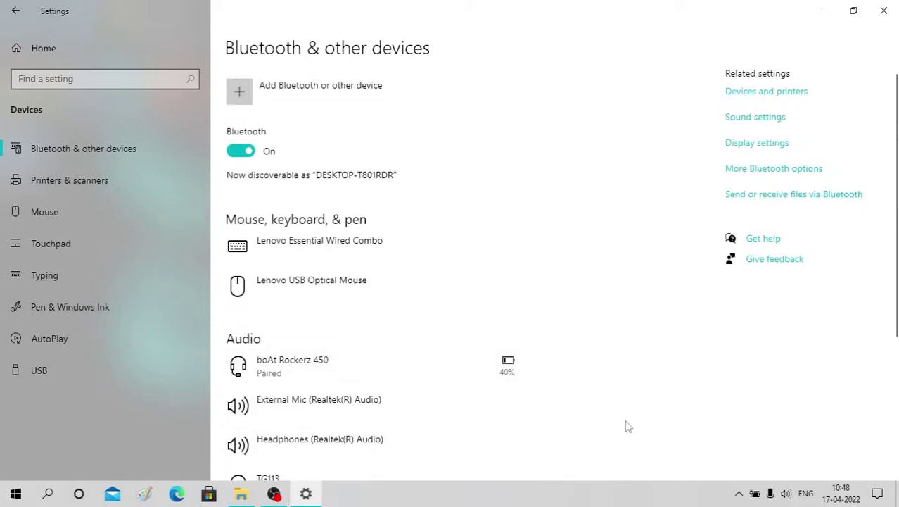
pyautogui.scroll(-3, 460, 342)
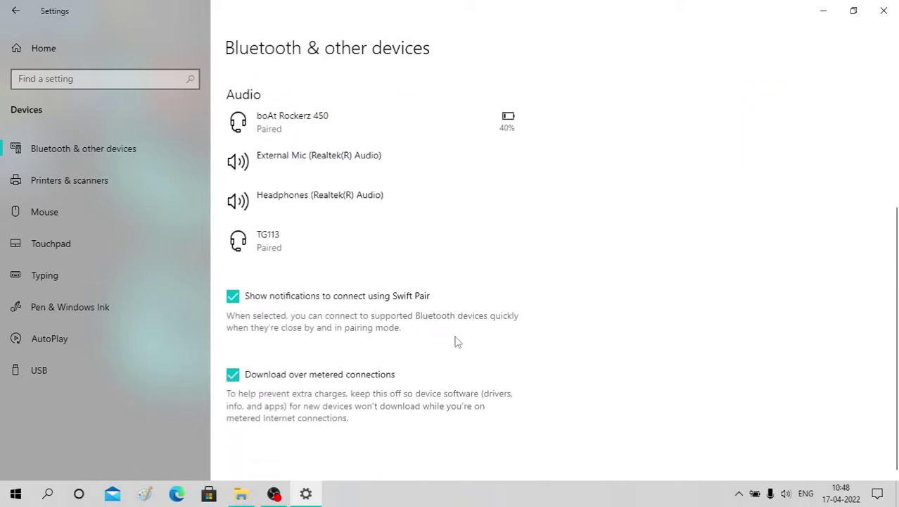
pyautogui.scroll(3, 399, 215)
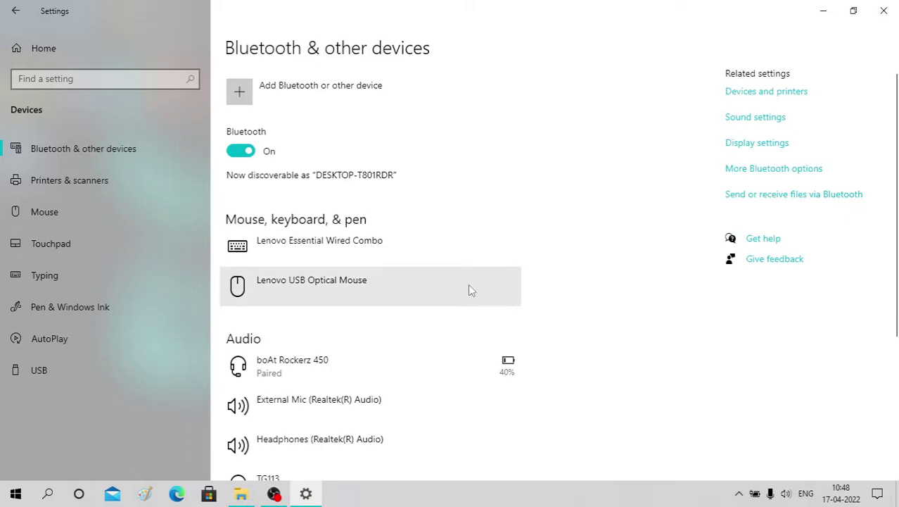
# Turn Bluetooth off and look over the device list again
pyautogui.click(237, 160)
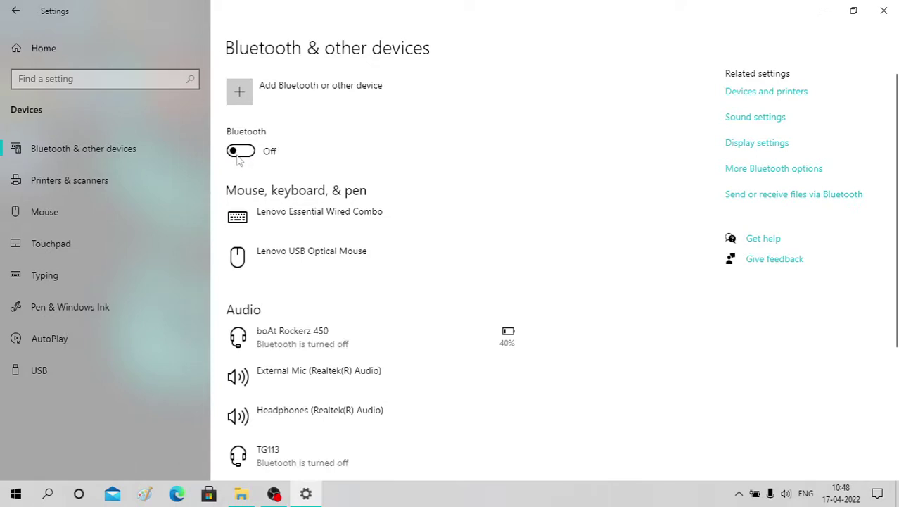
pyautogui.scroll(-3, 316, 242)
pyautogui.scroll(3, 316, 242)
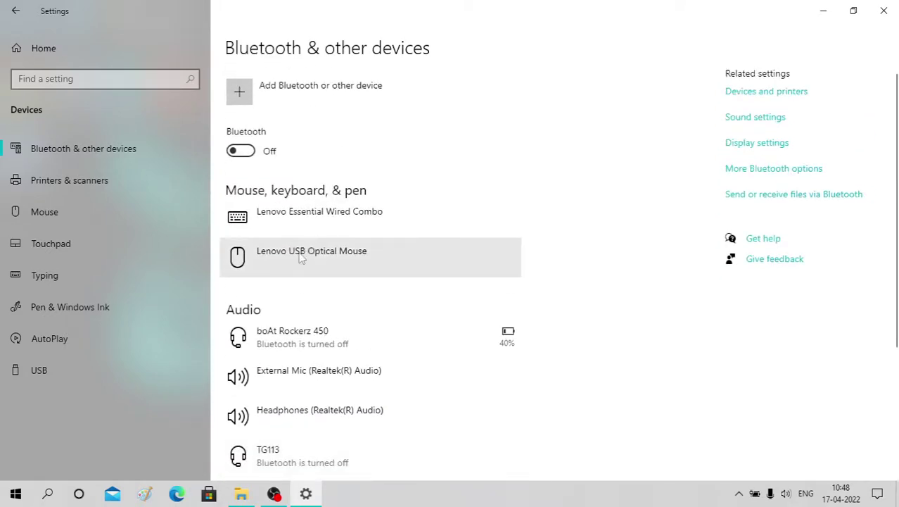
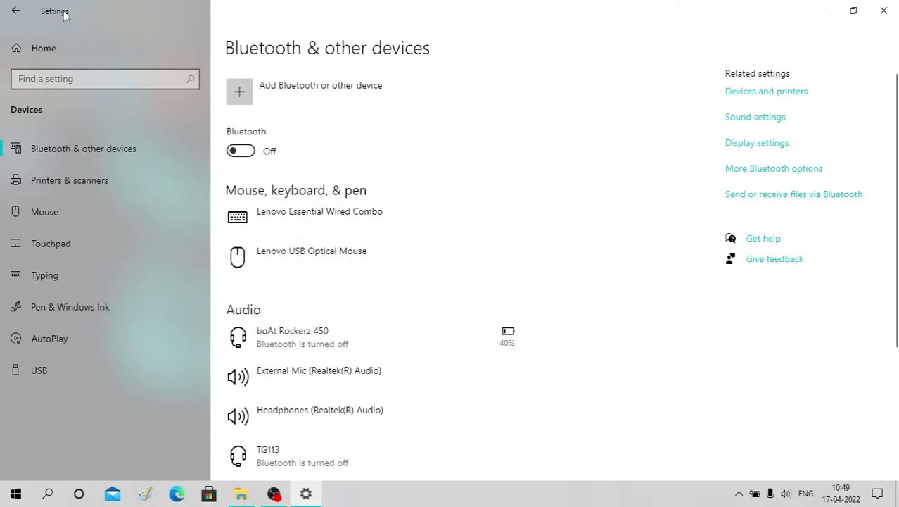
# Return to the Sound page, open the Sound Control Panel, and view its recording and playback devices
pyautogui.click(17, 11)
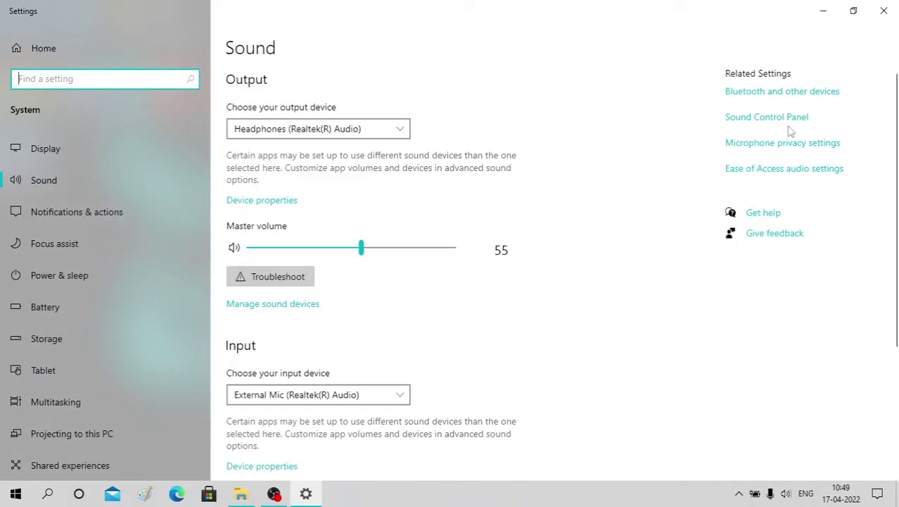
pyautogui.click(792, 125)
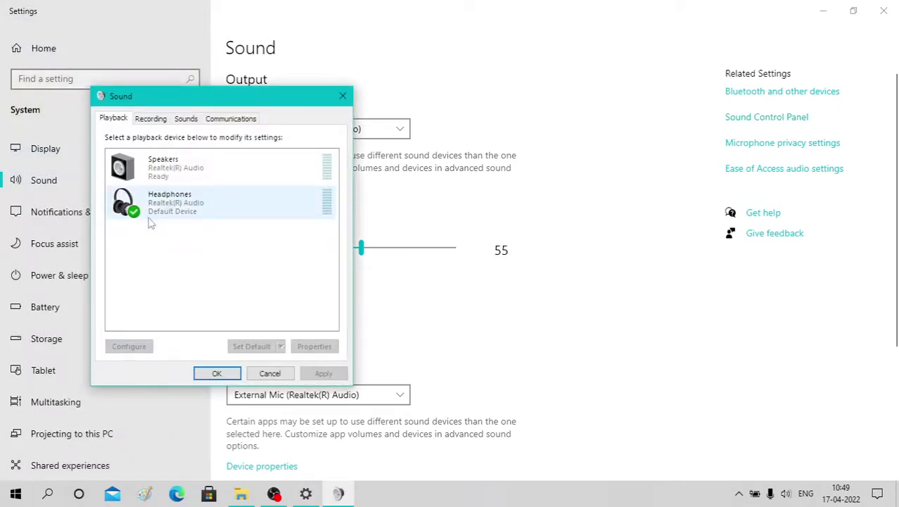
pyautogui.click(153, 119)
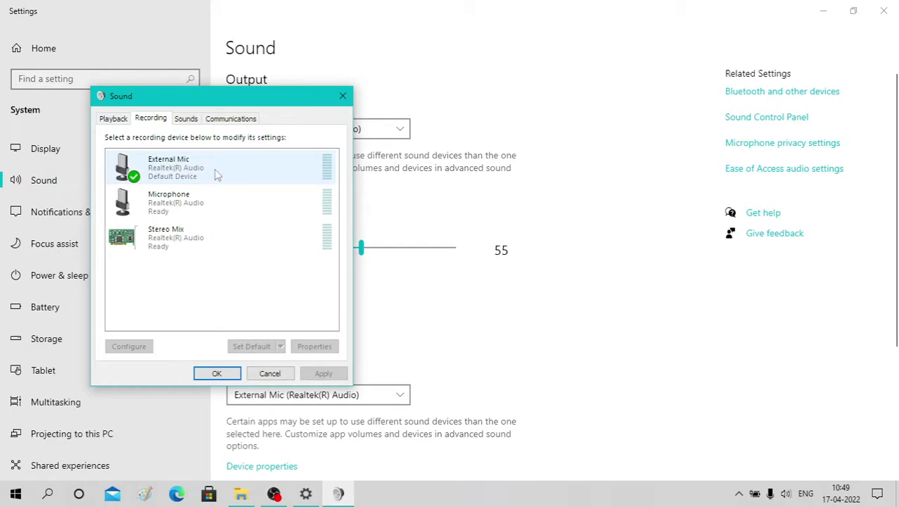
pyautogui.click(126, 121)
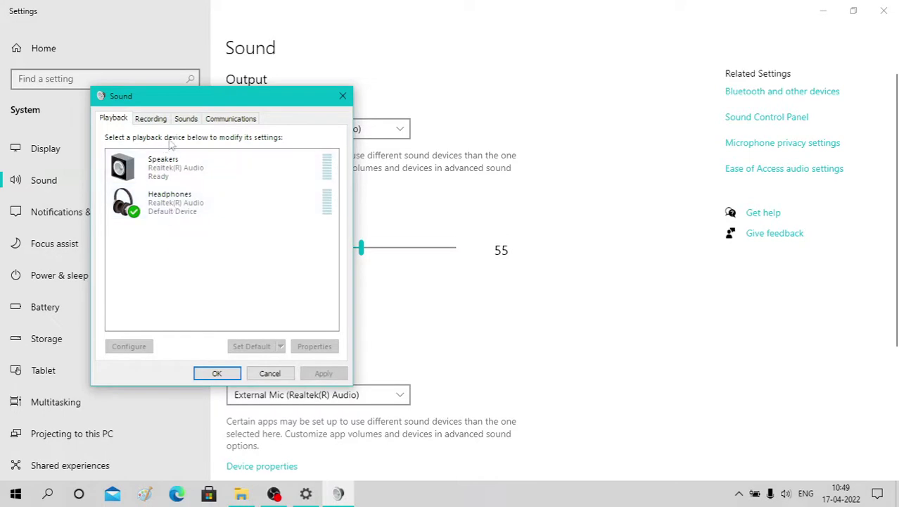
# View the available sound schemes without changing them, and test the sound assigned to the Calendar Reminder event
pyautogui.click(182, 123)
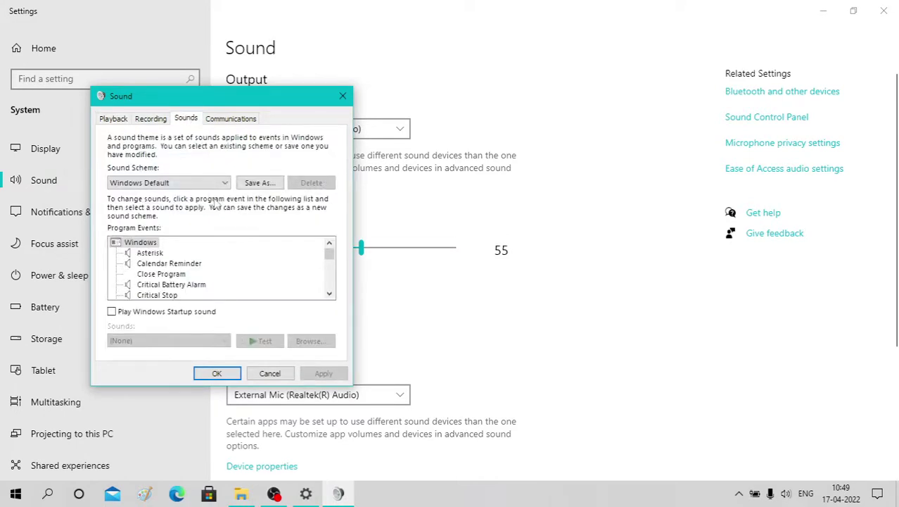
pyautogui.click(169, 182)
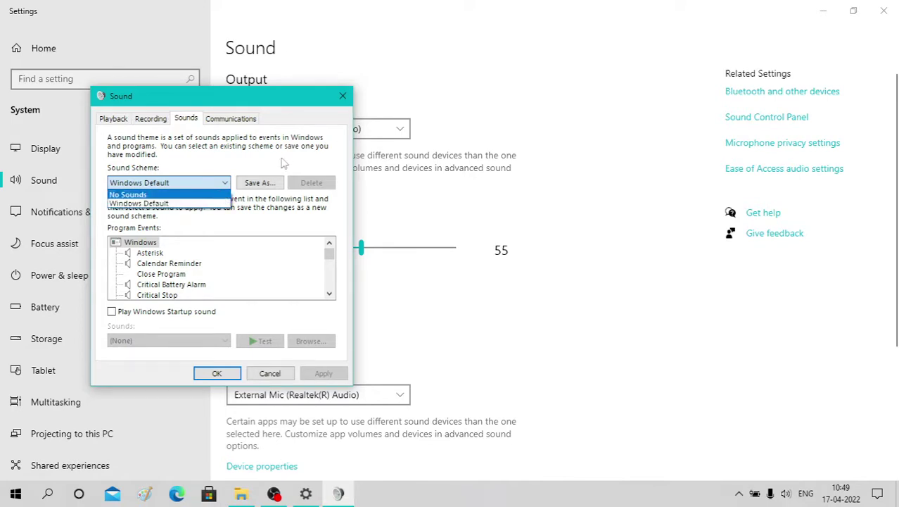
pyautogui.click(199, 264)
pyautogui.click(184, 264)
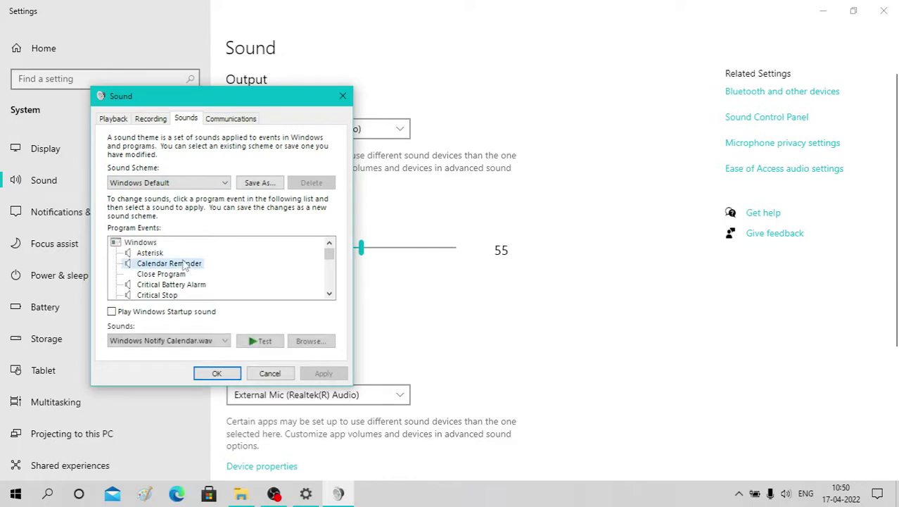
pyautogui.click(264, 342)
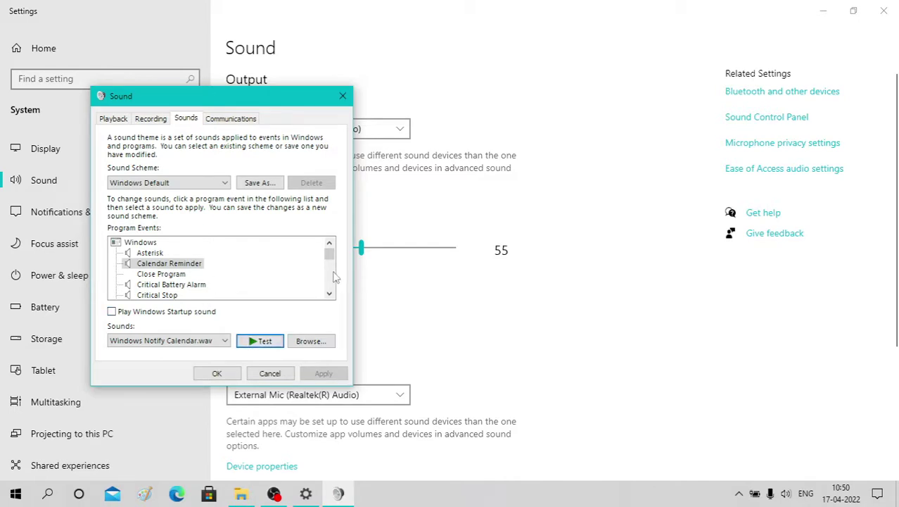
# Look over the program events, keep the Windows Default sound scheme, and test the Calendar Reminder sound again
pyautogui.scroll(-3, 335, 278)
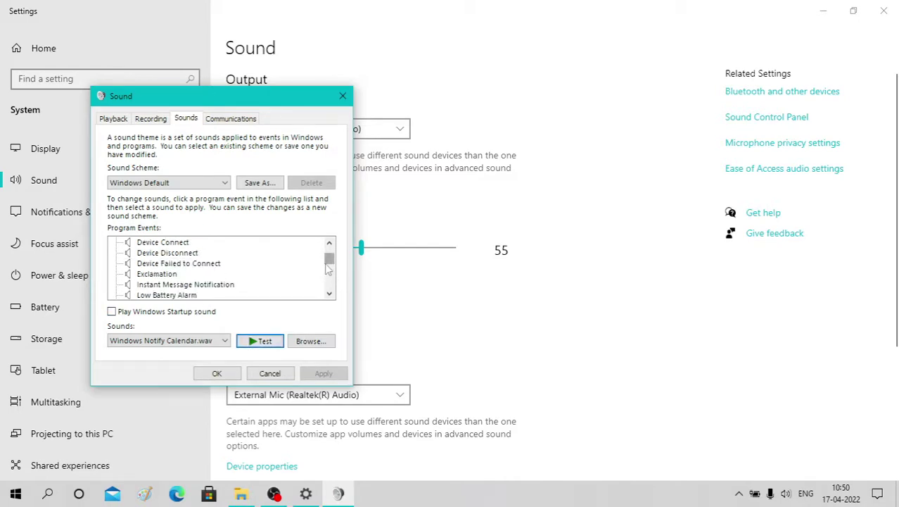
pyautogui.moveTo(327, 264); pyautogui.dragTo(340, 243)
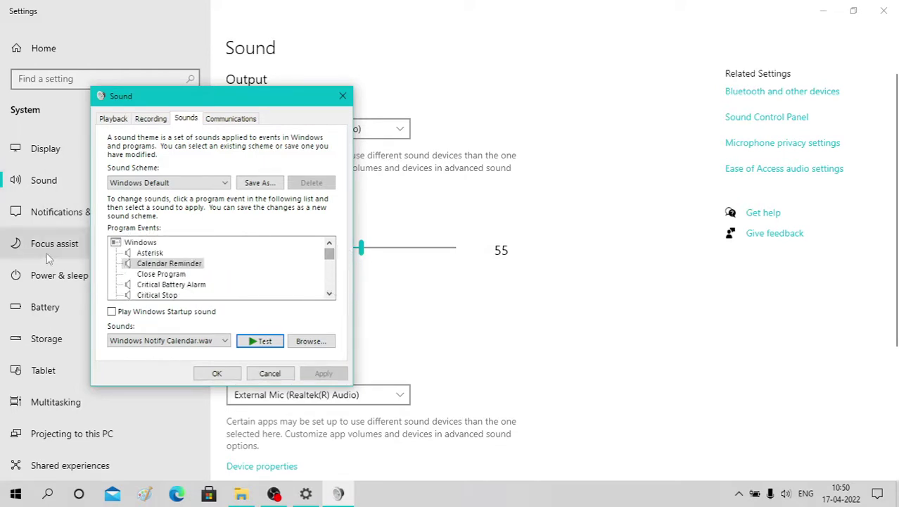
pyautogui.click(169, 183)
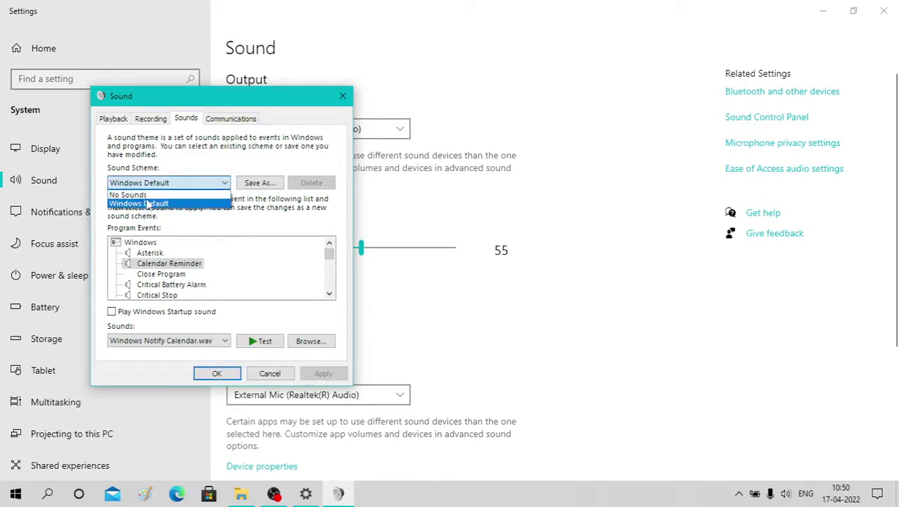
pyautogui.click(225, 256)
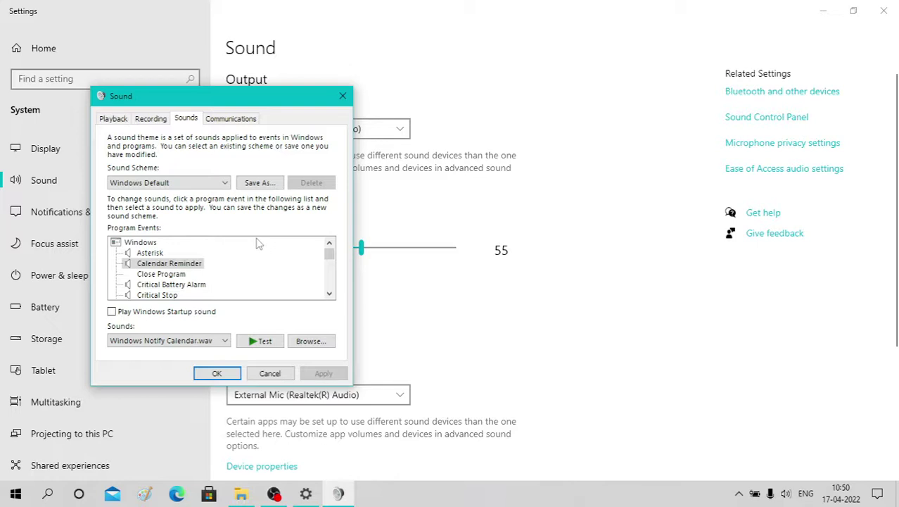
pyautogui.click(262, 340)
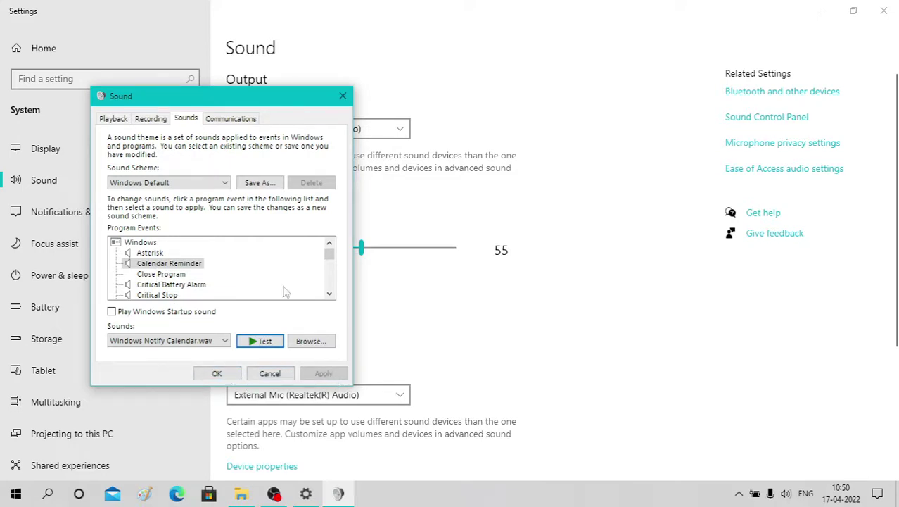
# View the communications volume options and close the Sound dialog without saving changes
pyautogui.click(250, 121)
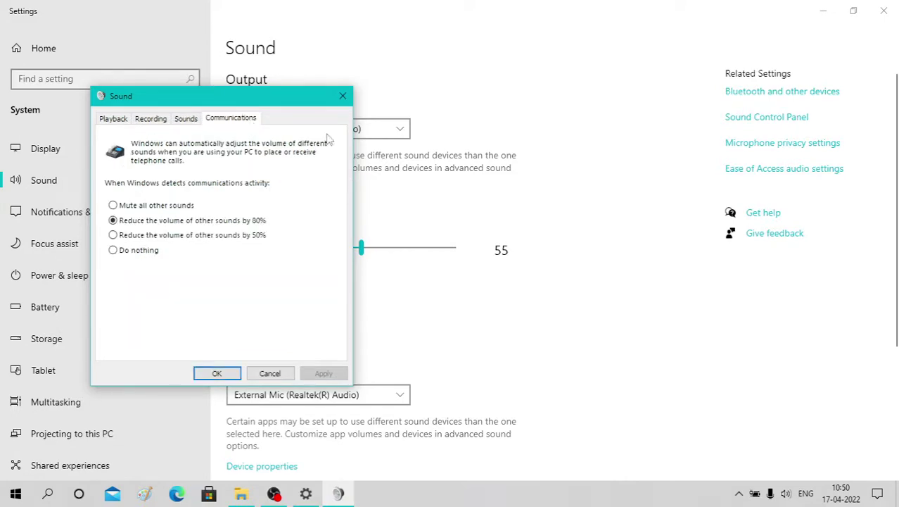
pyautogui.click(273, 377)
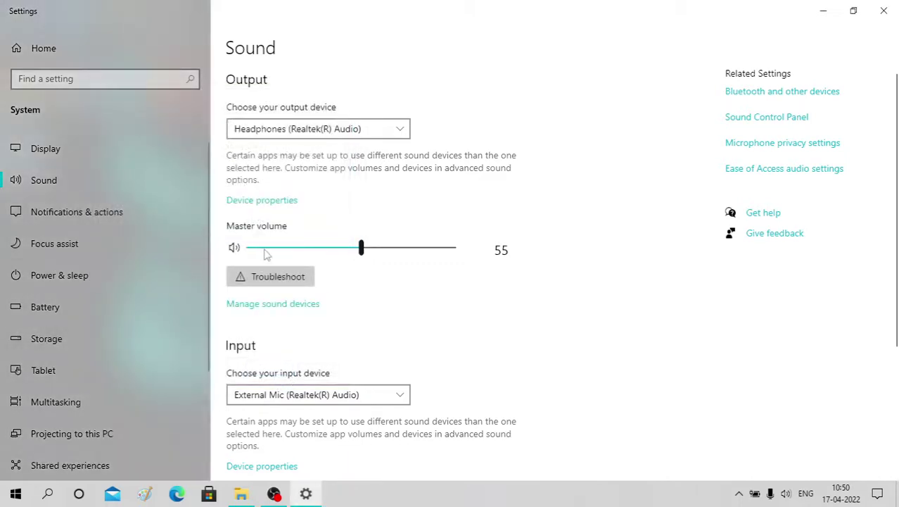
# Open the microphone privacy settings and look over the device access, Microsoft Store app and desktop app permissions
pyautogui.click(797, 148)
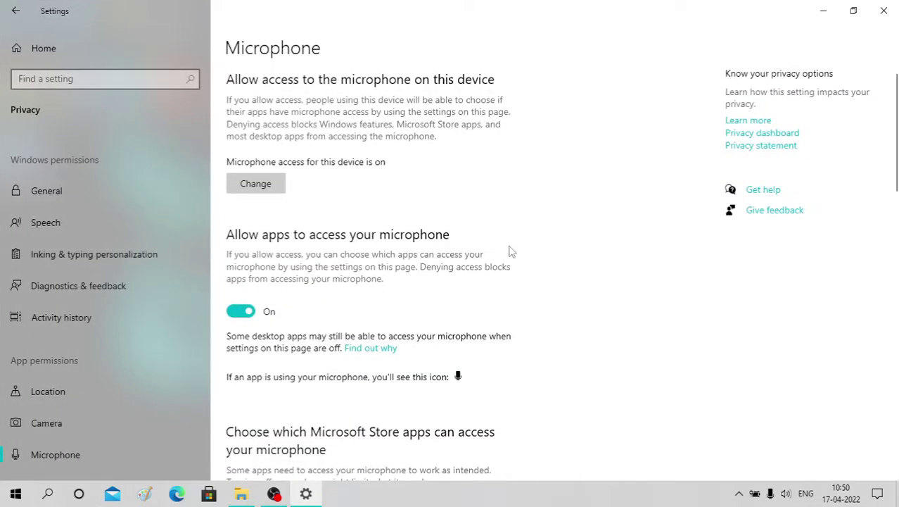
pyautogui.scroll(-10, 511, 251)
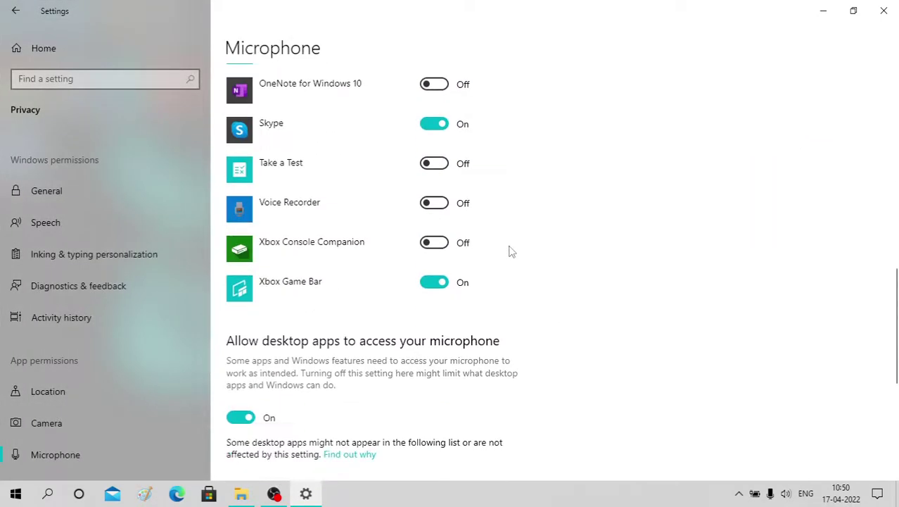
pyautogui.scroll(10, 511, 252)
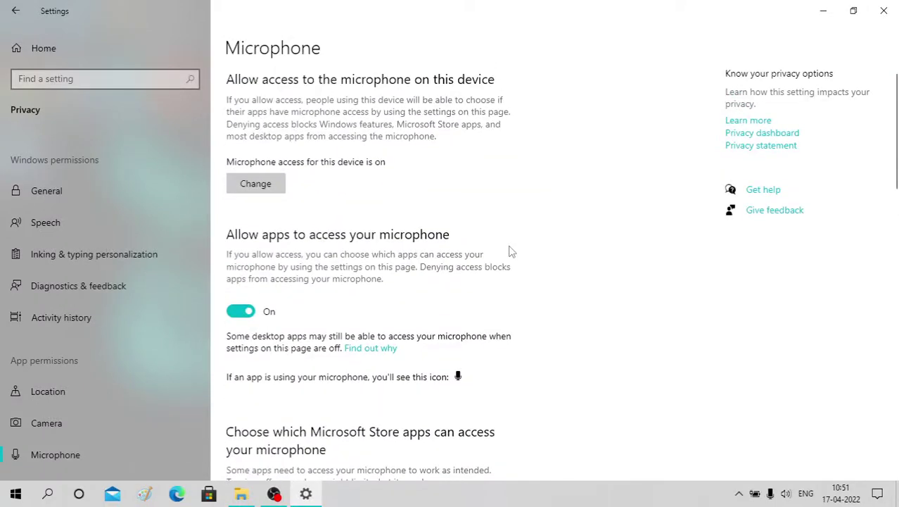
pyautogui.scroll(-15, 511, 251)
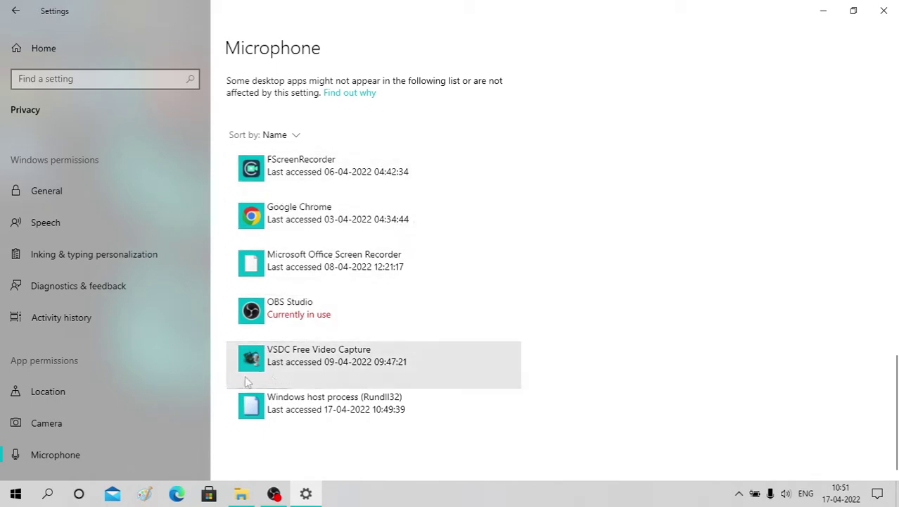
pyautogui.scroll(10, 398, 336)
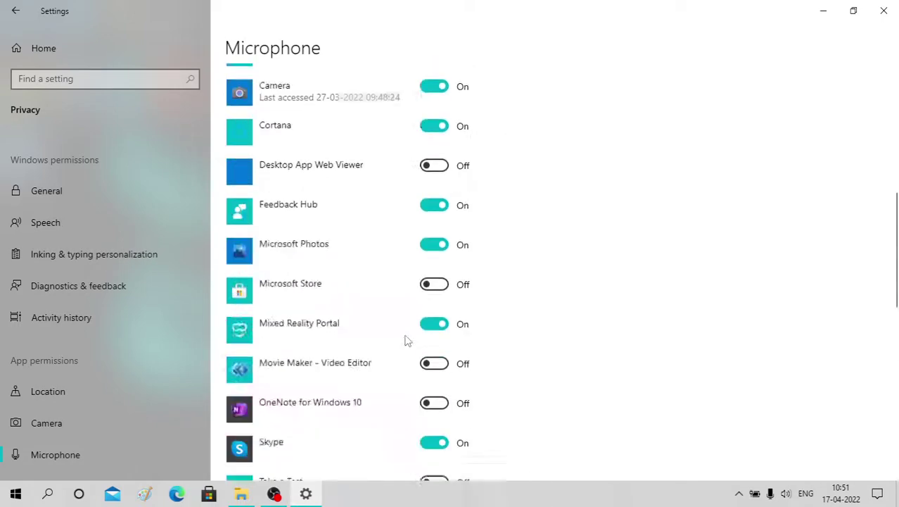
pyautogui.scroll(5, 405, 342)
pyautogui.scroll(-10, 404, 343)
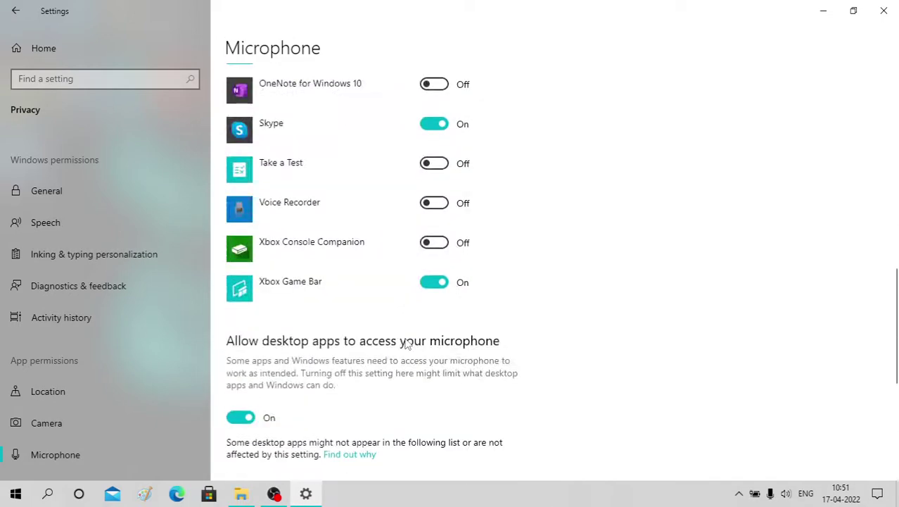
pyautogui.scroll(9, 404, 343)
pyautogui.scroll(2, 406, 343)
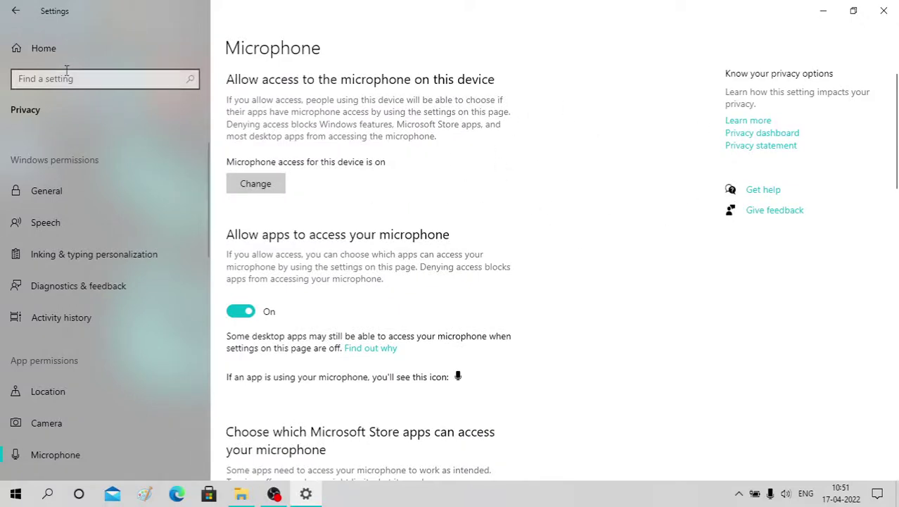
# Return to the Sound page and close Settings
pyautogui.click(15, 10)
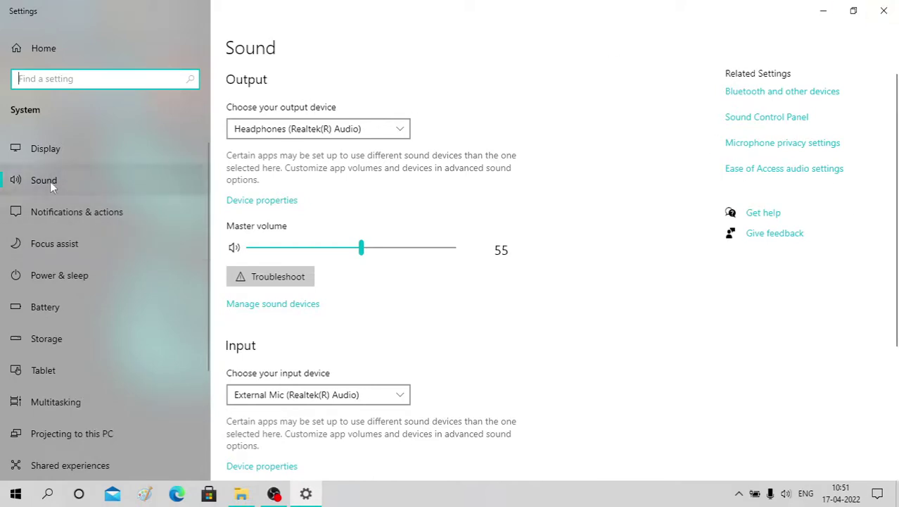
pyautogui.click(30, 182)
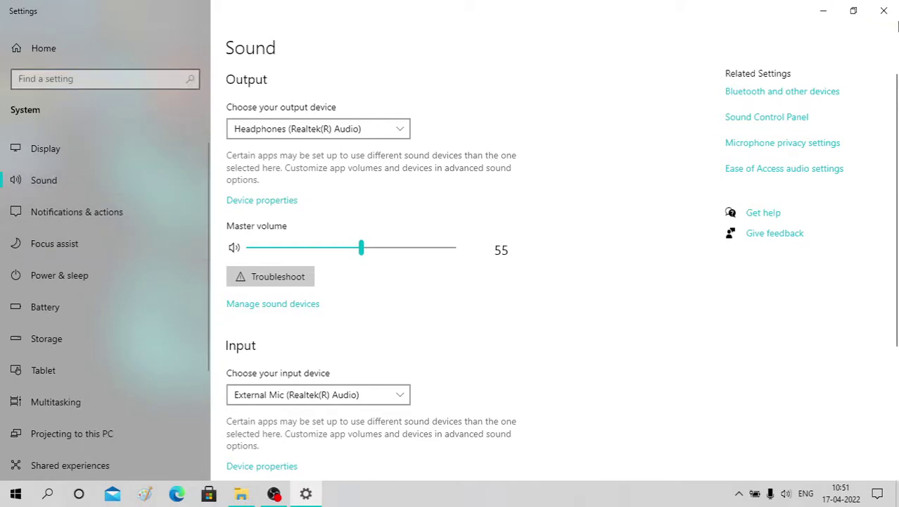
pyautogui.click(884, 11)
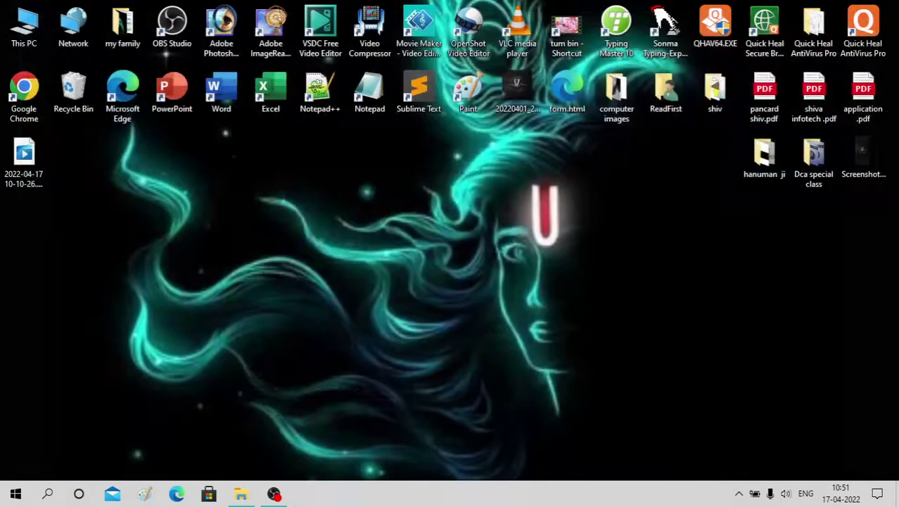
# Switch the keyboard input language to English (India)
pyautogui.click(805, 493)
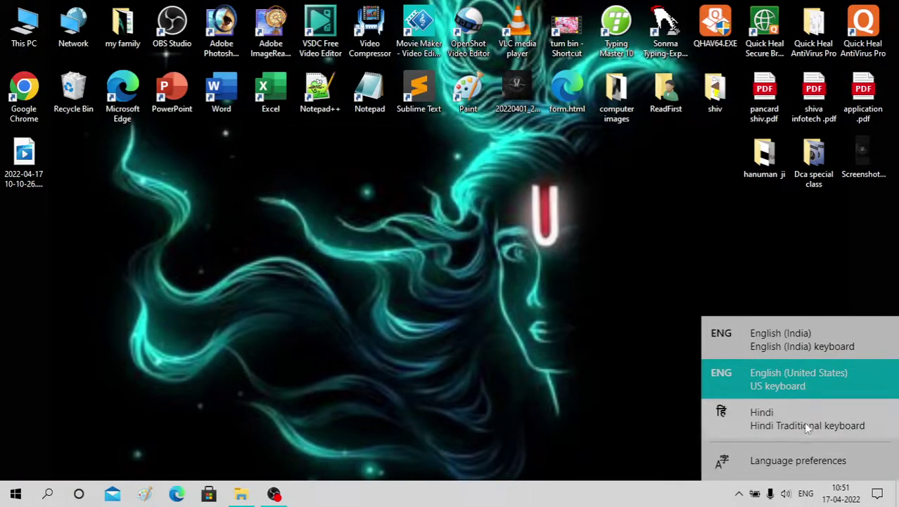
pyautogui.click(827, 341)
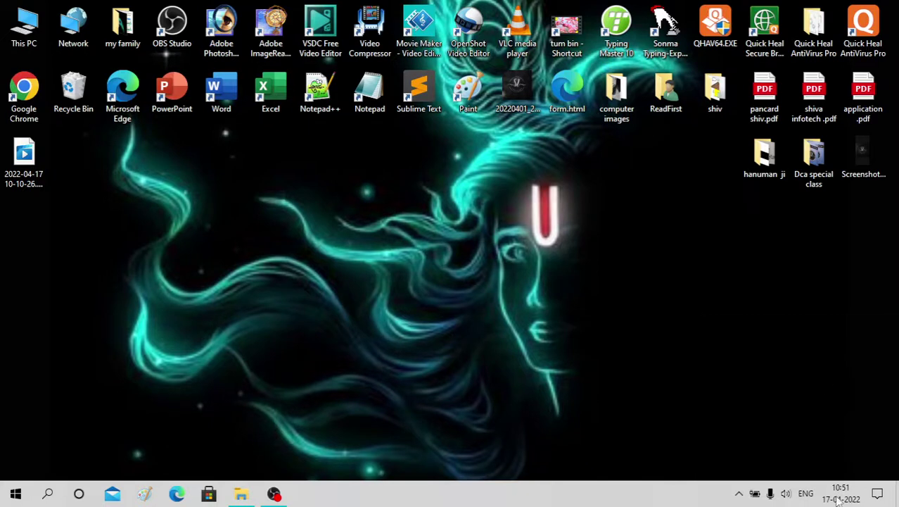
# Switch the keyboard input language to Hindi and enter a few test Hindi characters in a new Notepad document
pyautogui.click(805, 494)
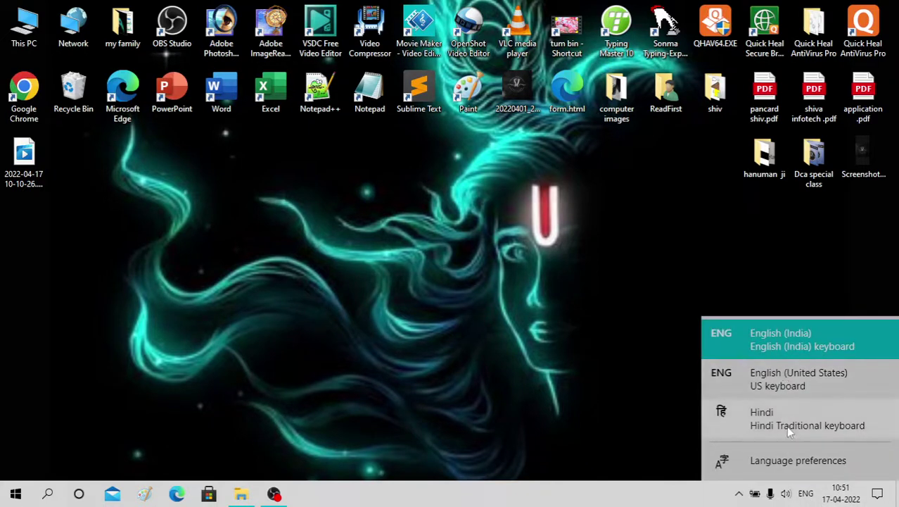
pyautogui.click(789, 432)
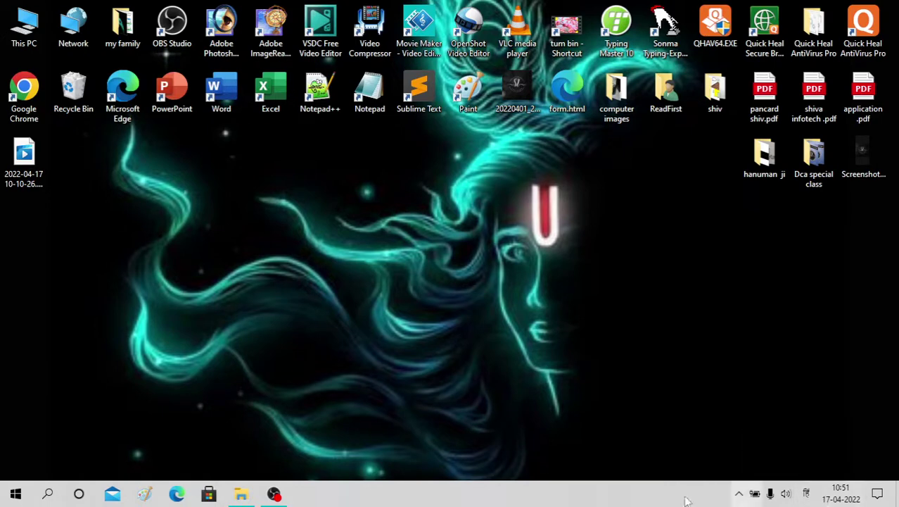
pyautogui.doubleClick(360, 114)
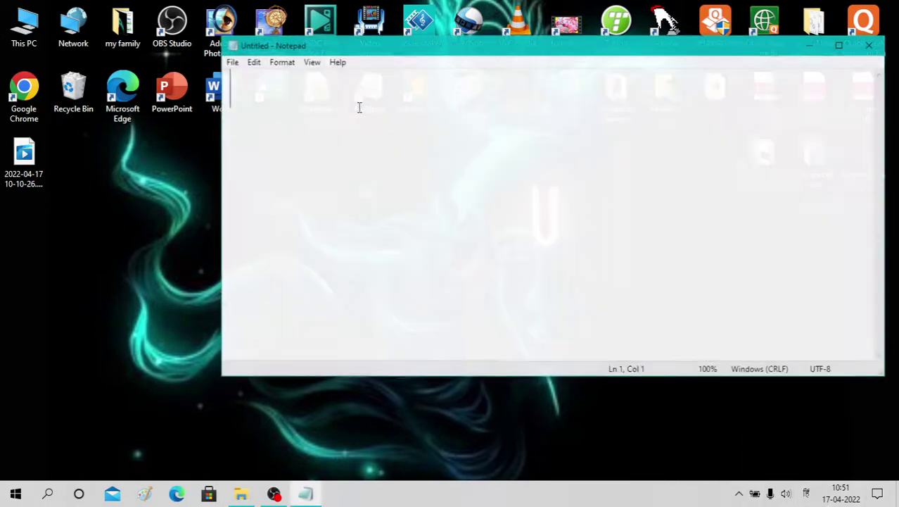
pyautogui.write('विाि्वुिप')
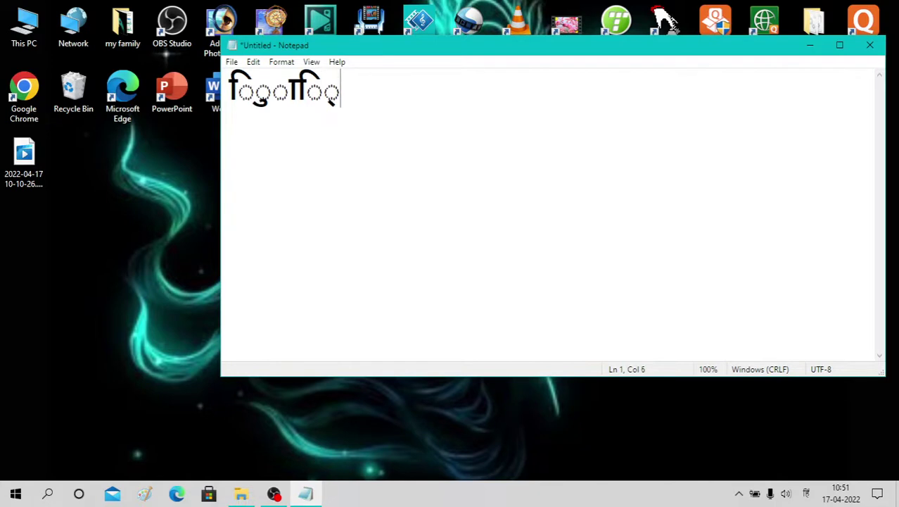
# Clear the test characters and enter "न नक नुद" in the Notepad document
pyautogui.press('BackSpace')
pyautogui.press('BackSpace')
pyautogui.press('BackSpace')
pyautogui.press('BackSpace')
pyautogui.press('BackSpace')
pyautogui.press('BackSpace')
pyautogui.press('BackSpace')
pyautogui.press('BackSpace')
pyautogui.press('BackSpace')
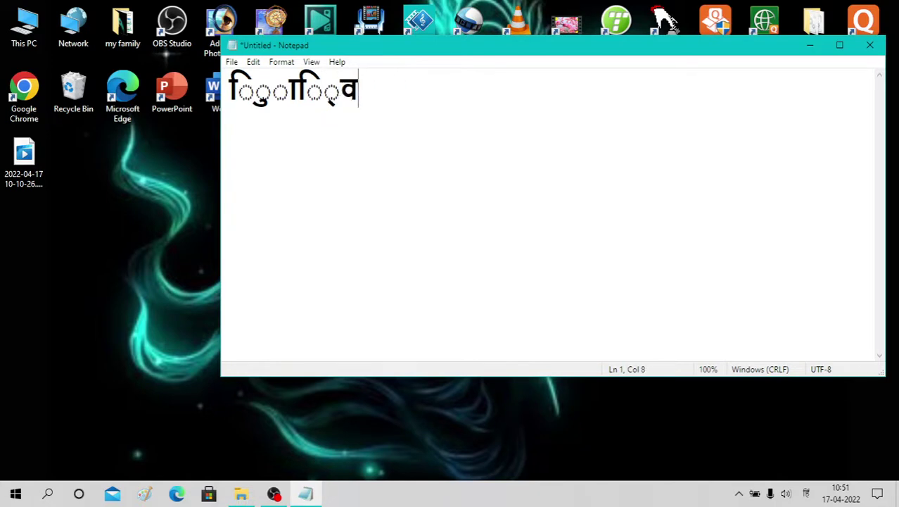
pyautogui.write('न ')
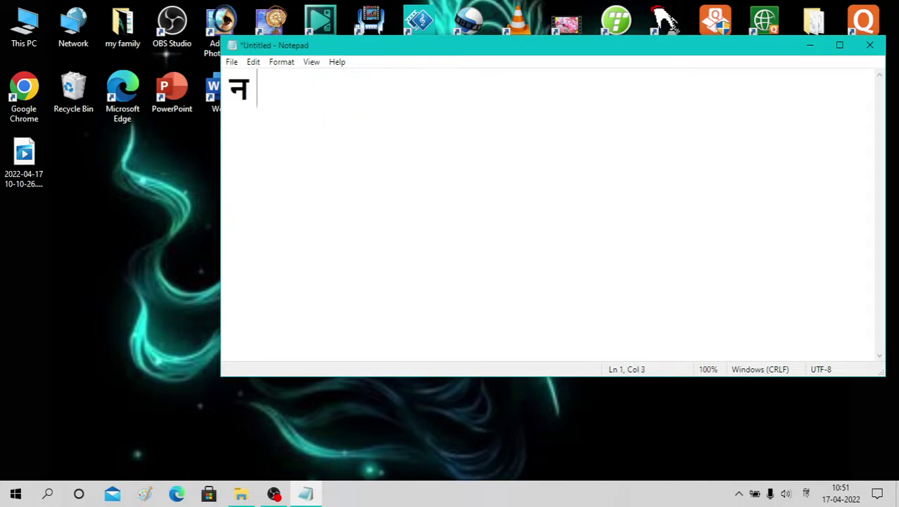
pyautogui.write('नक ')
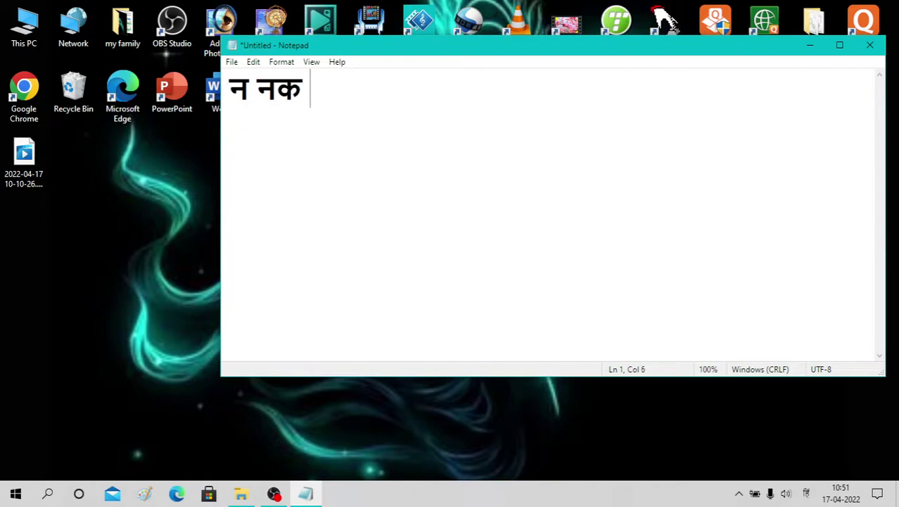
pyautogui.write('नुद')
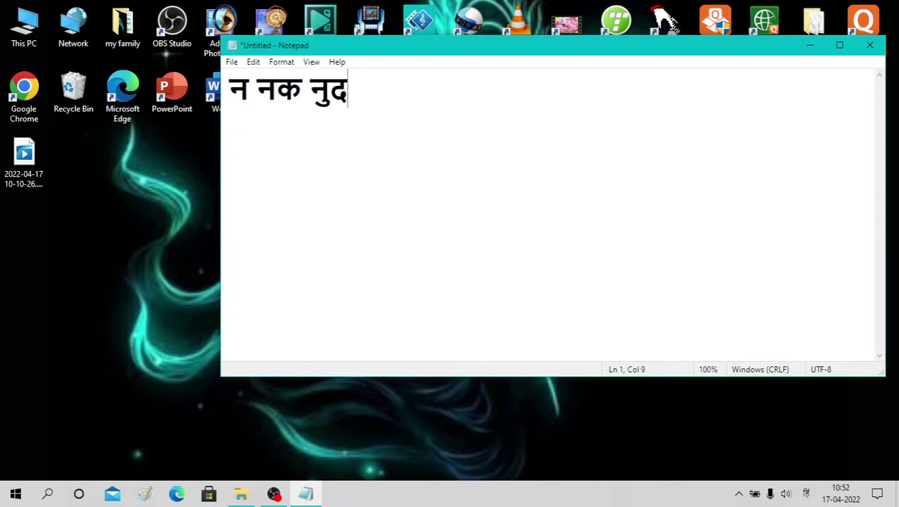
# Delete all the Hindi text and close Notepad without saving
pyautogui.press('BackSpace')
pyautogui.press('BackSpace')
pyautogui.press('BackSpace')
pyautogui.press('BackSpace')
pyautogui.press('BackSpace')
pyautogui.press('BackSpace')
pyautogui.press('BackSpace')
pyautogui.press('BackSpace')
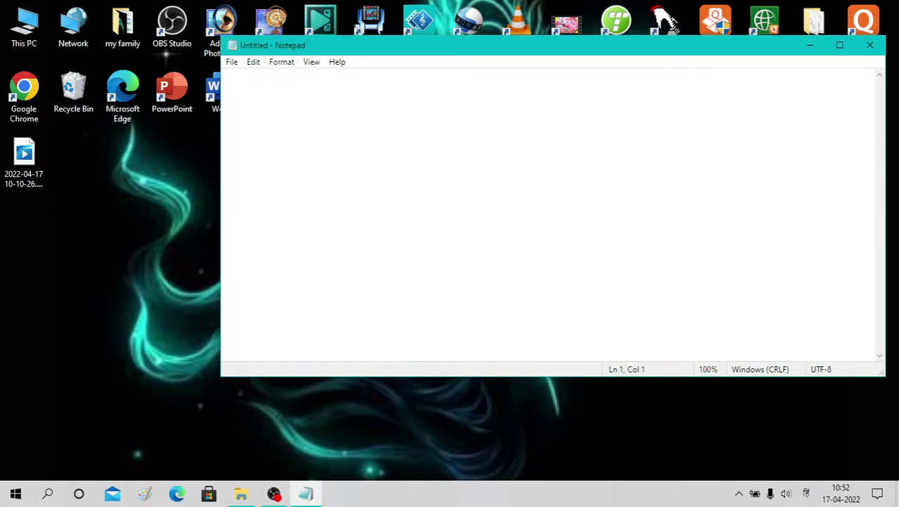
pyautogui.click(869, 45)
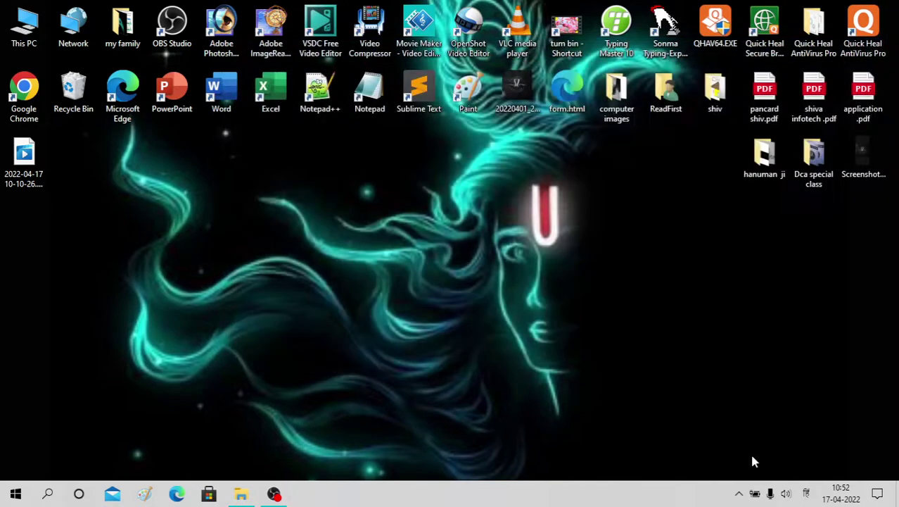
# Switch the keyboard input language to English (United States) and refresh the desktop
pyautogui.click(805, 494)
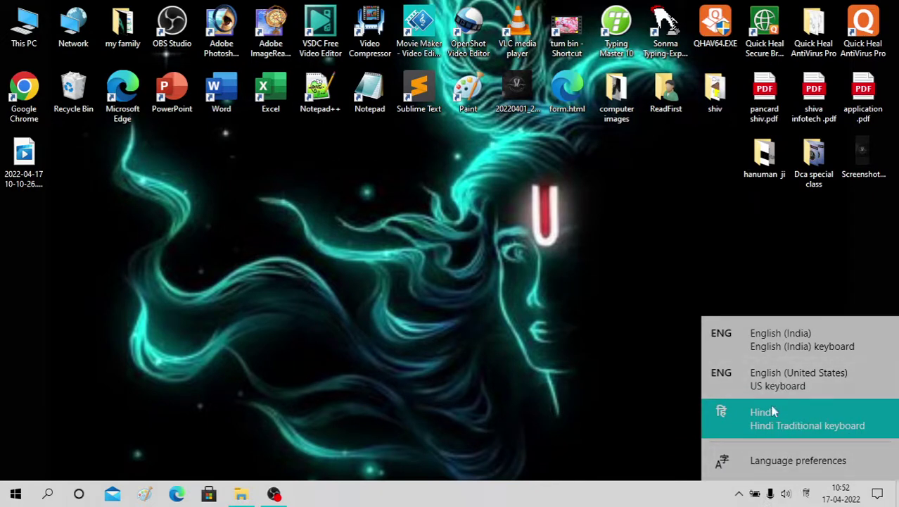
pyautogui.click(815, 384)
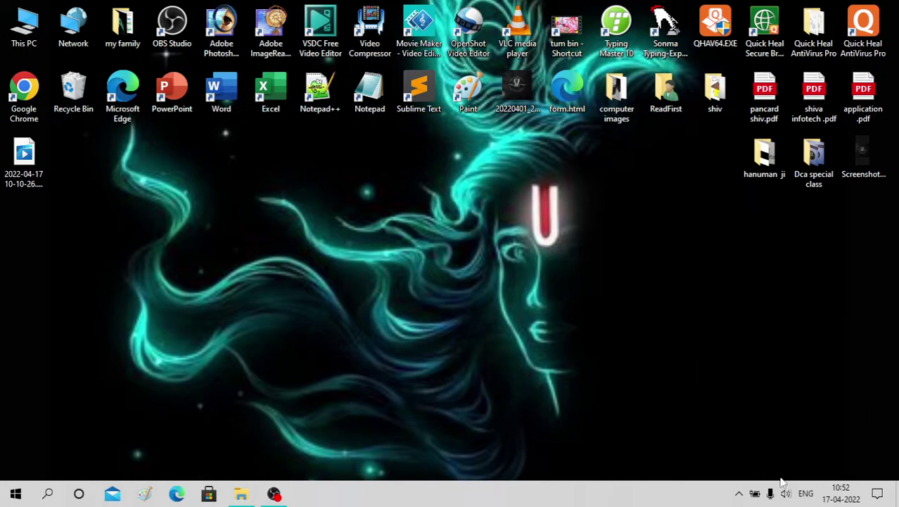
pyautogui.rightClick(192, 223)
pyautogui.moveTo(234, 245)
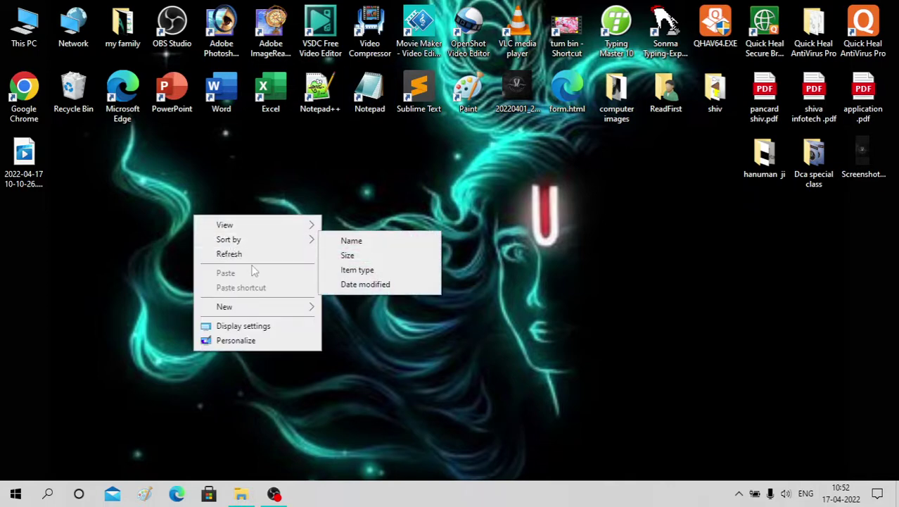
pyautogui.click(262, 254)
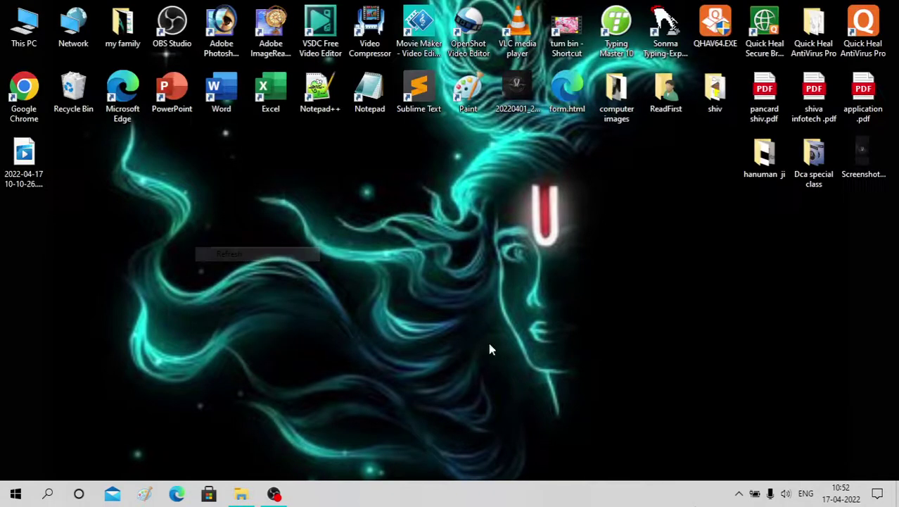
# View the available Wi-Fi networks from the hidden network icon of the notification area and close the list
pyautogui.click(739, 493)
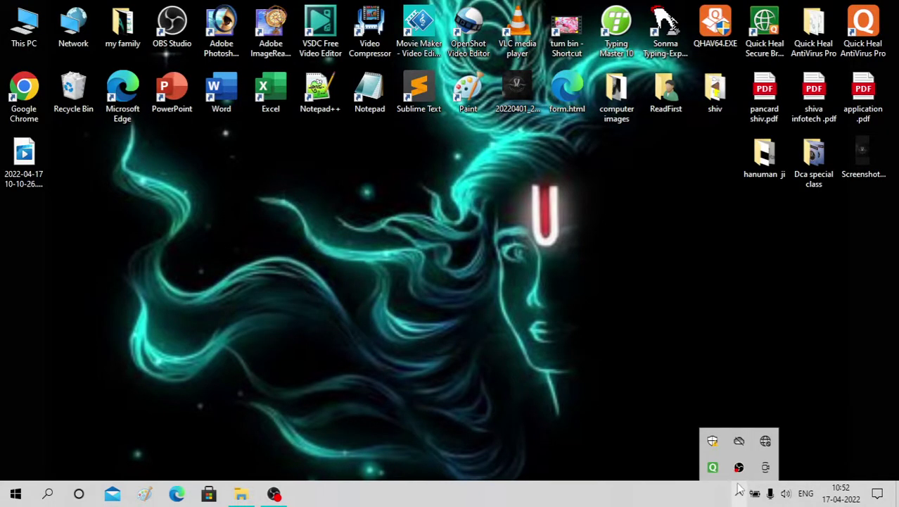
pyautogui.click(766, 442)
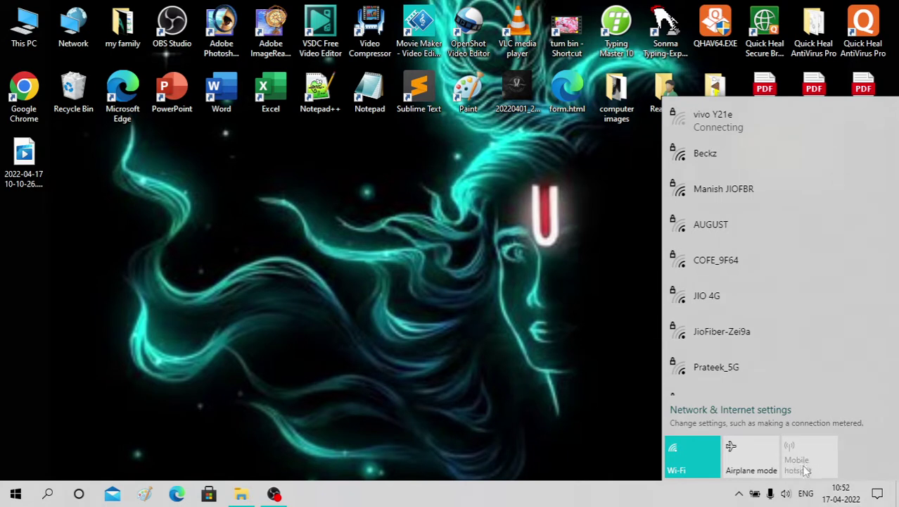
pyautogui.click(606, 430)
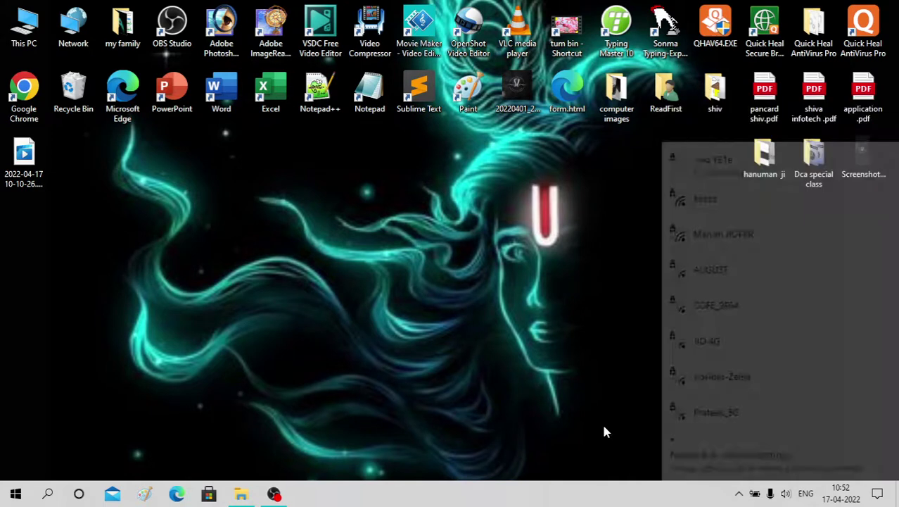
# Show the hidden notification area icons a few more times to point them out, hiding them again each time
pyautogui.click(739, 493)
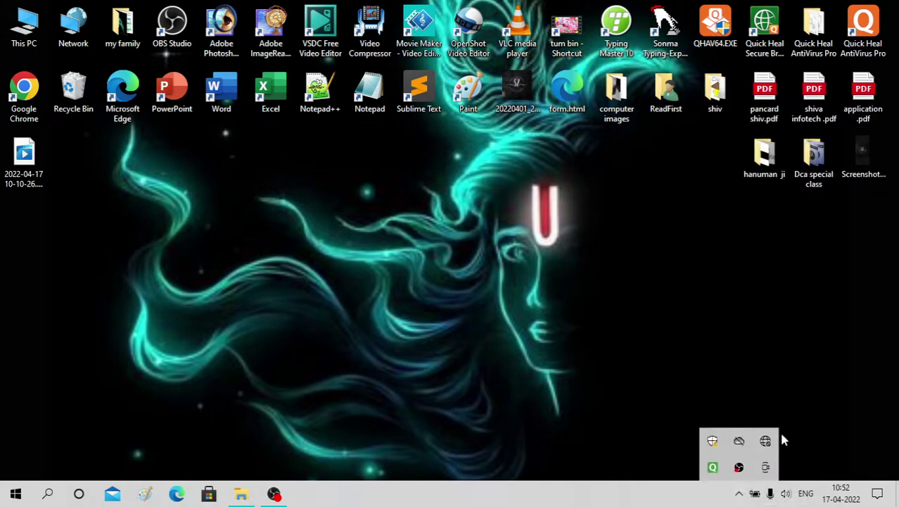
pyautogui.click(589, 307)
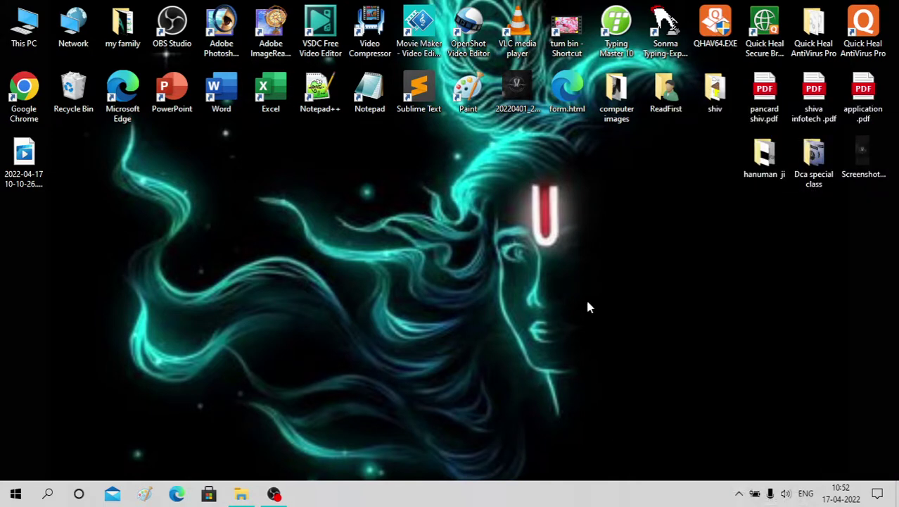
pyautogui.click(737, 494)
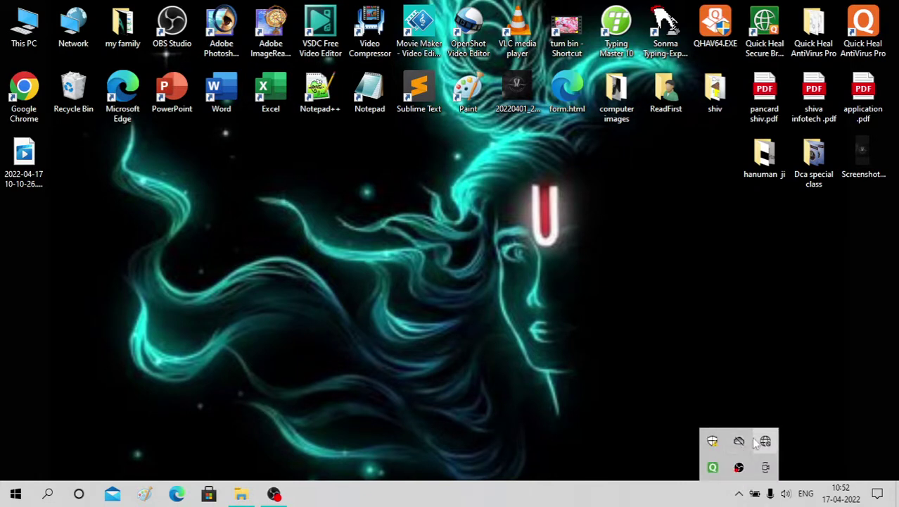
pyautogui.click(674, 400)
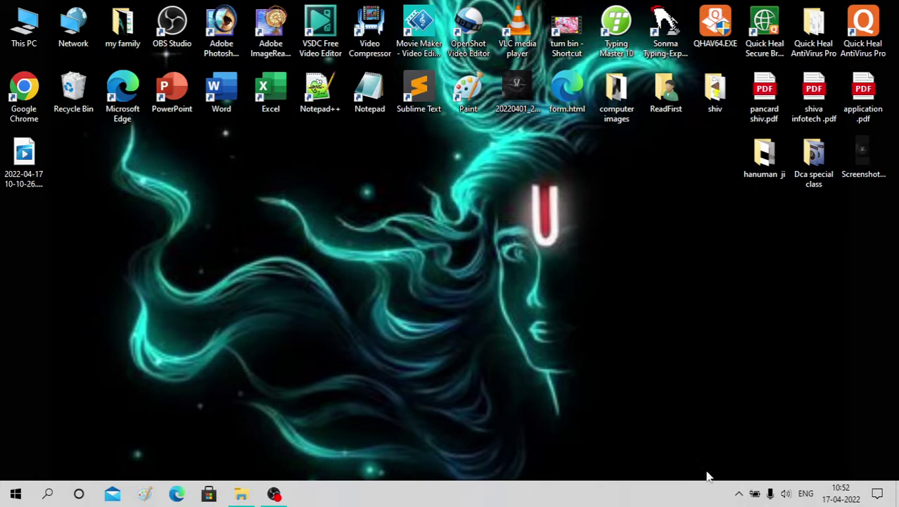
pyautogui.click(738, 494)
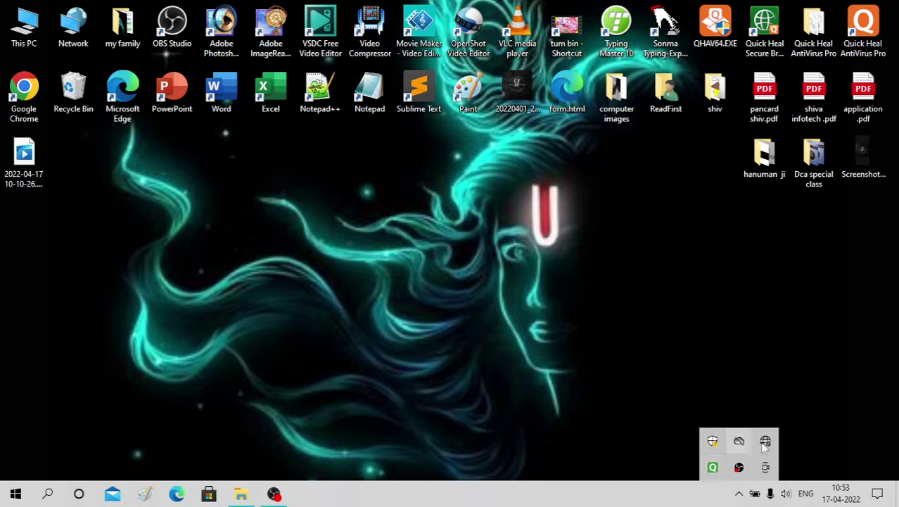
pyautogui.click(623, 446)
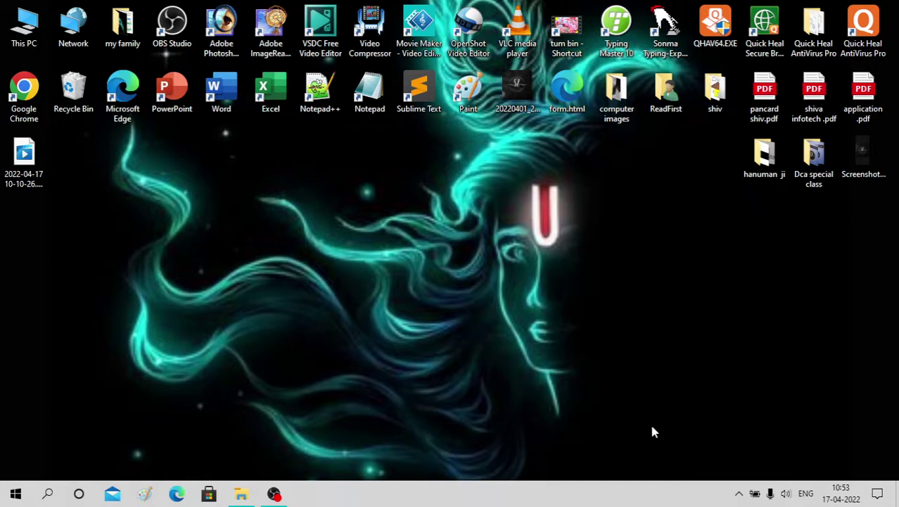
# Look over the notifications and quick actions in the Action Center, close it and refresh the desktop
pyautogui.click(879, 496)
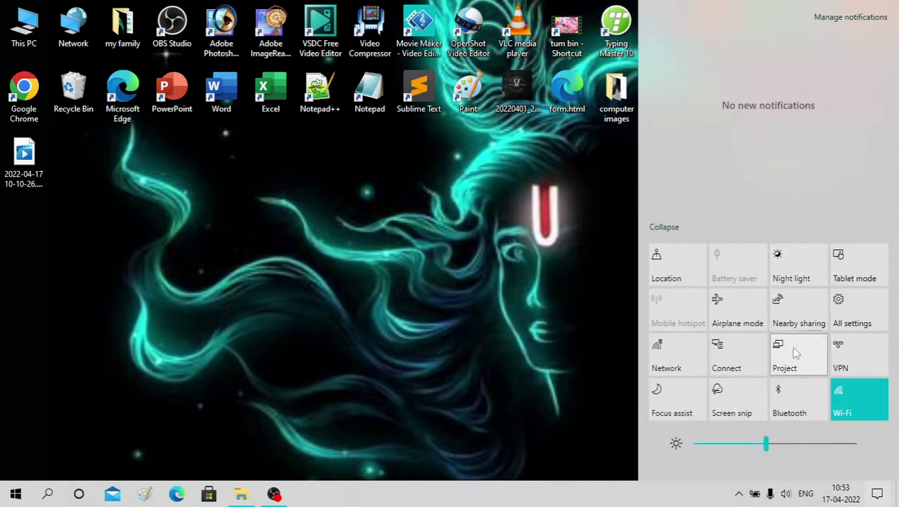
pyautogui.click(502, 257)
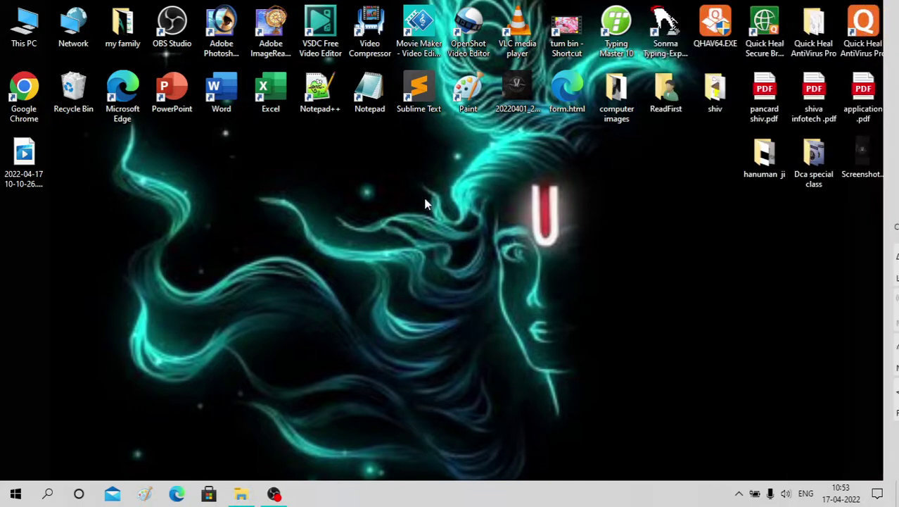
pyautogui.rightClick(426, 199)
pyautogui.click(461, 238)
pyautogui.rightClick(462, 236)
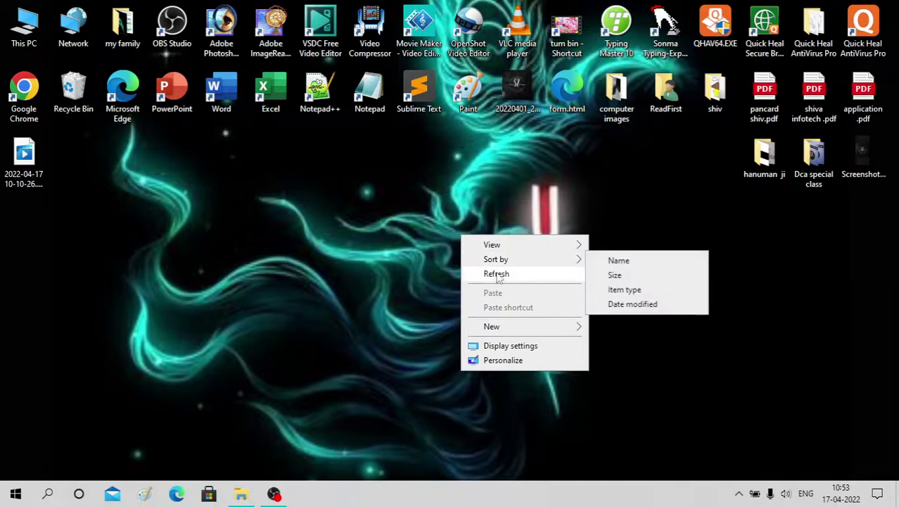
pyautogui.rightClick(485, 237)
pyautogui.click(510, 275)
# Create a new folder with the default name on the empty desktop area and refresh the desktop
pyautogui.rightClick(509, 271)
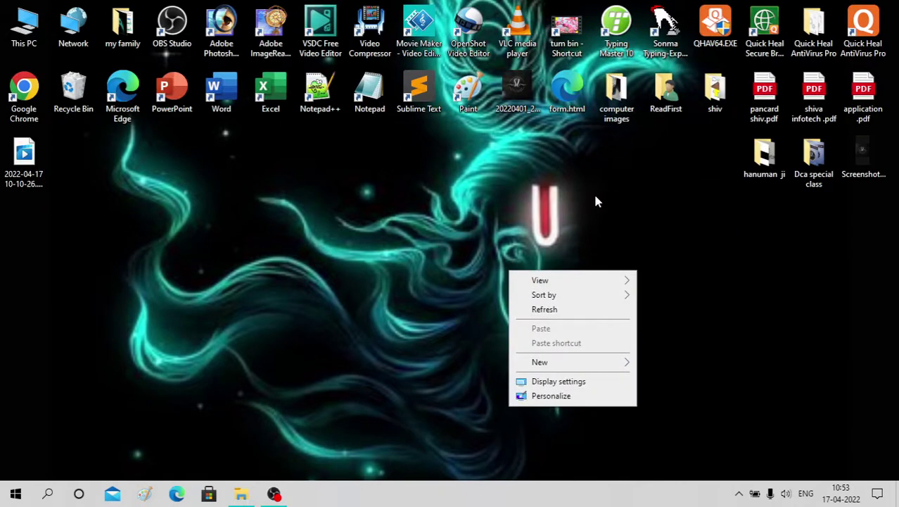
pyautogui.moveTo(612, 361)
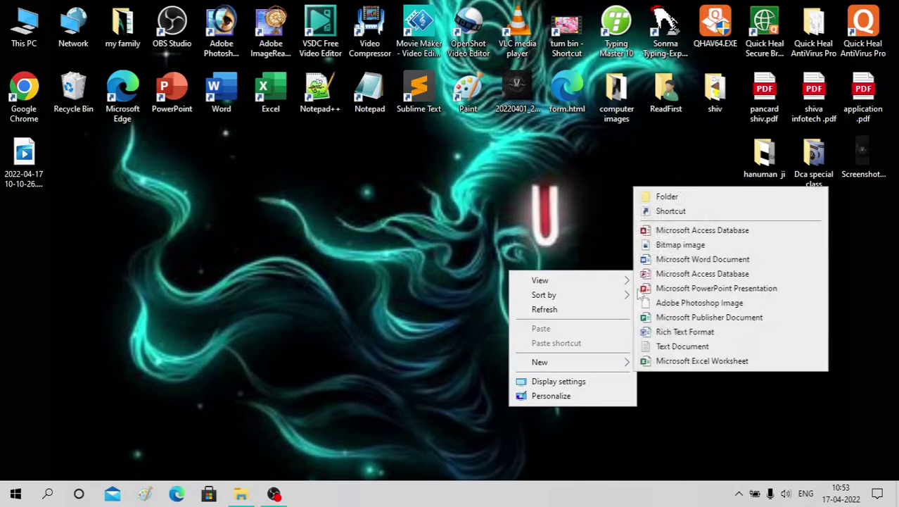
pyautogui.click(667, 199)
pyautogui.rightClick(567, 239)
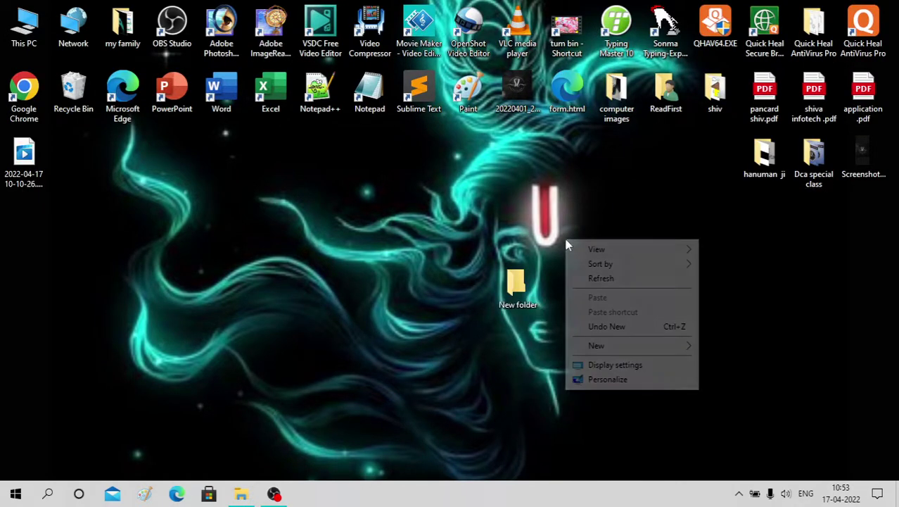
pyautogui.click(601, 280)
pyautogui.rightClick(608, 236)
pyautogui.click(629, 277)
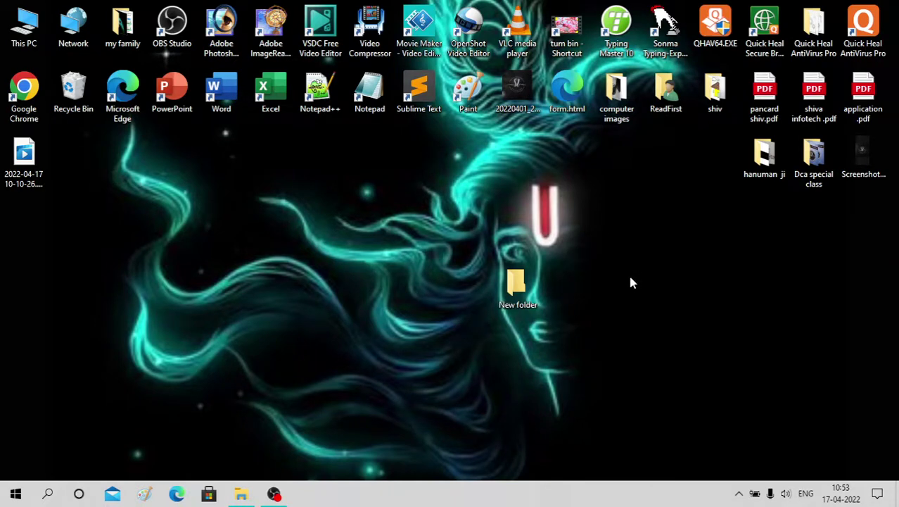
# Create two more new folders at other empty spots on the desktop
pyautogui.rightClick(562, 182)
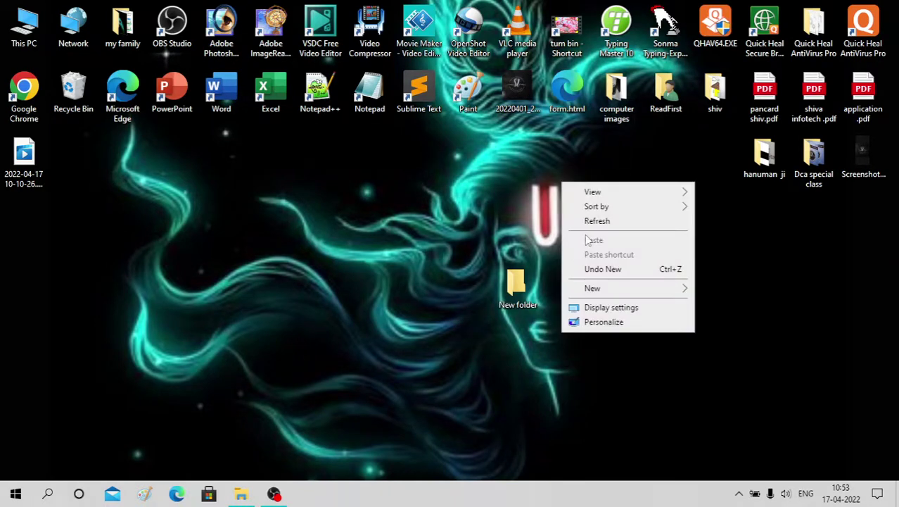
pyautogui.moveTo(598, 287)
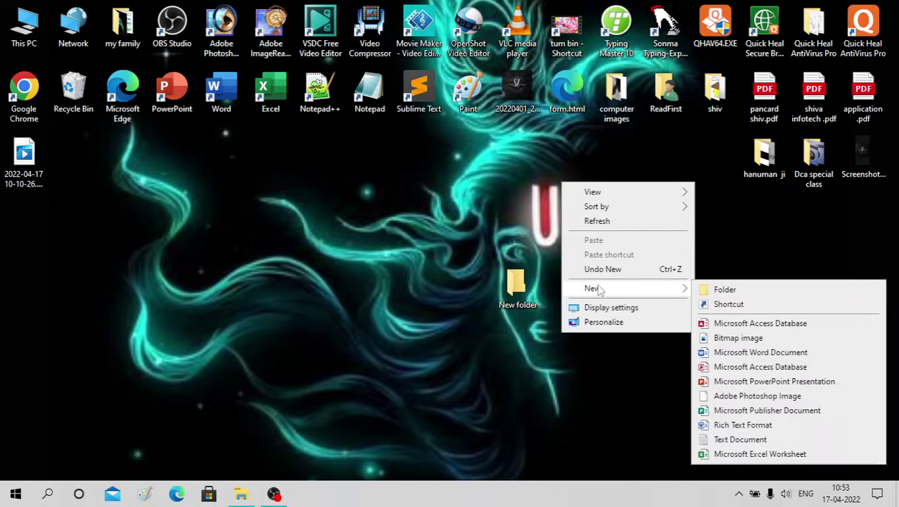
pyautogui.click(701, 290)
pyautogui.rightClick(693, 295)
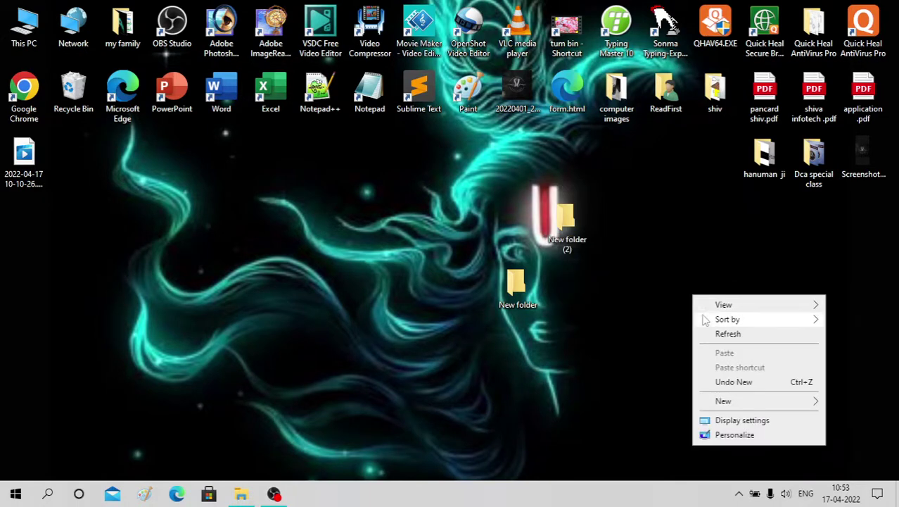
pyautogui.moveTo(723, 404)
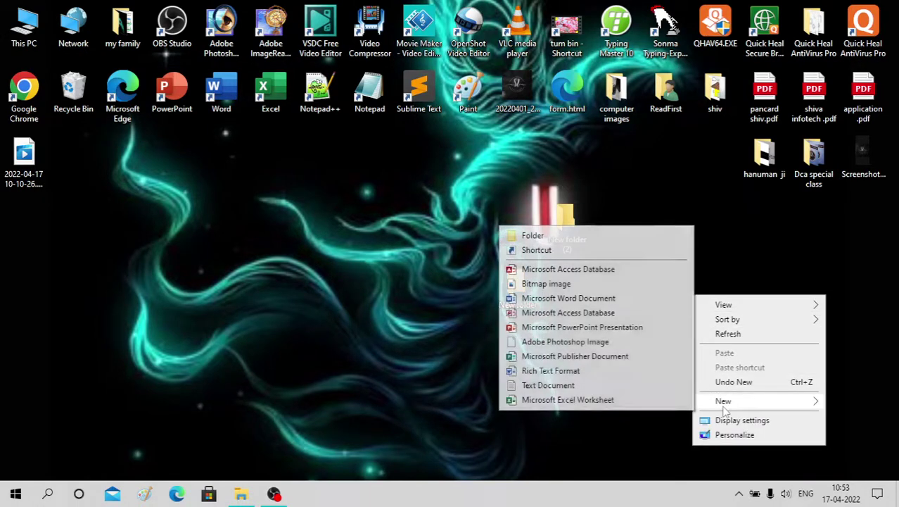
pyautogui.click(624, 236)
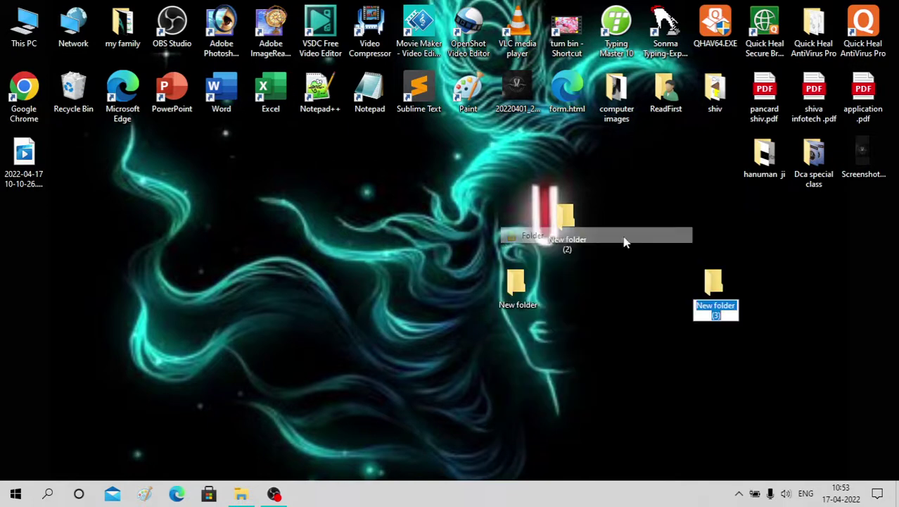
# Keep the third folder's default name, select all three new folders and look over their Send to destinations
pyautogui.rightClick(303, 204)
pyautogui.click(289, 181)
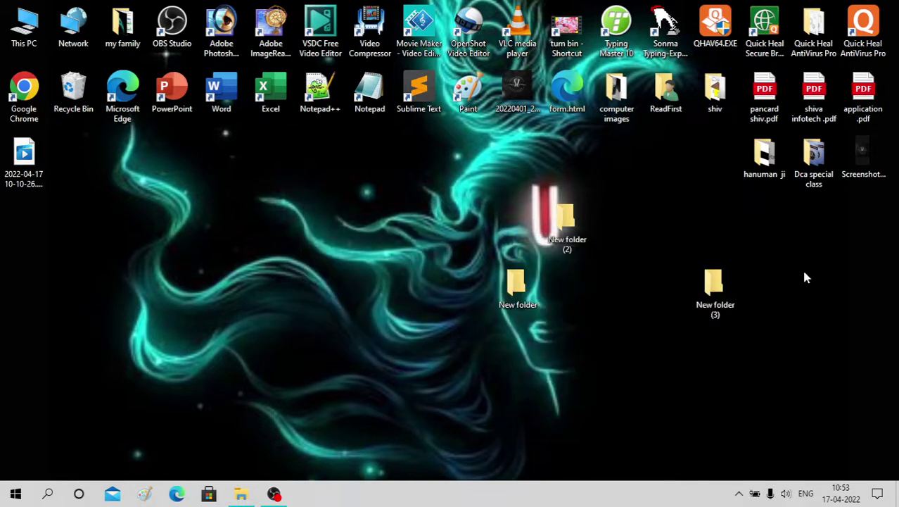
pyautogui.moveTo(804, 272); pyautogui.dragTo(412, 268)
pyautogui.moveTo(417, 202); pyautogui.dragTo(898, 338)
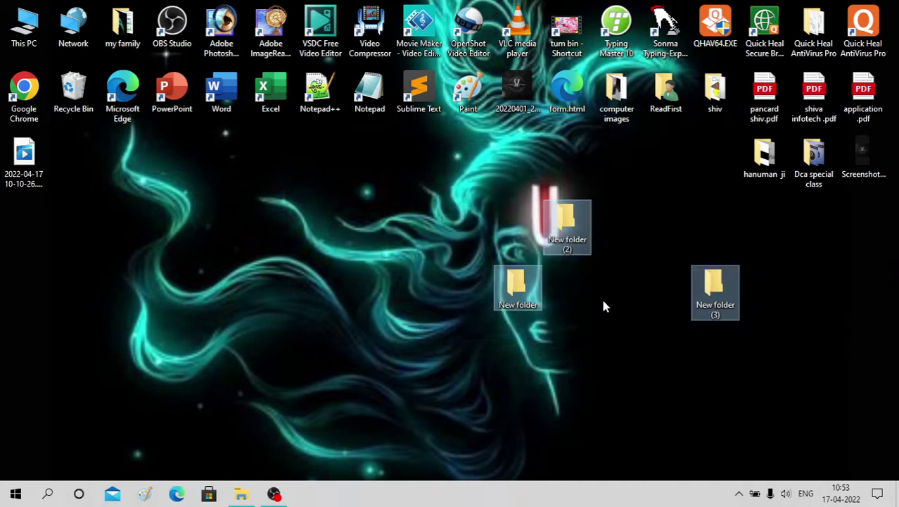
pyautogui.rightClick(519, 285)
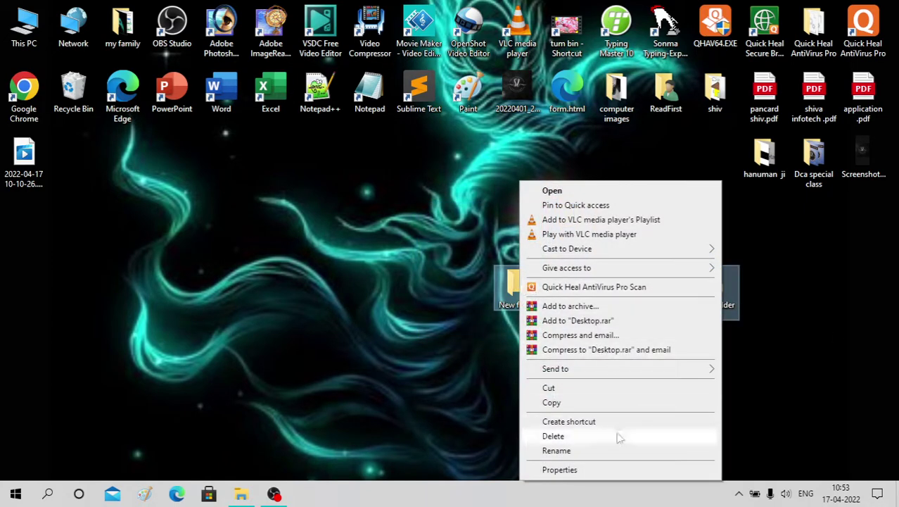
pyautogui.moveTo(600, 374)
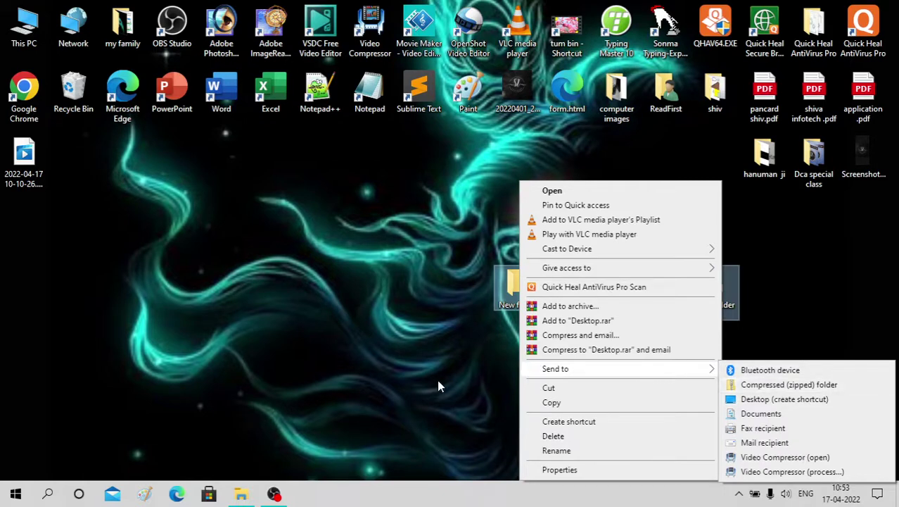
pyautogui.click(767, 386)
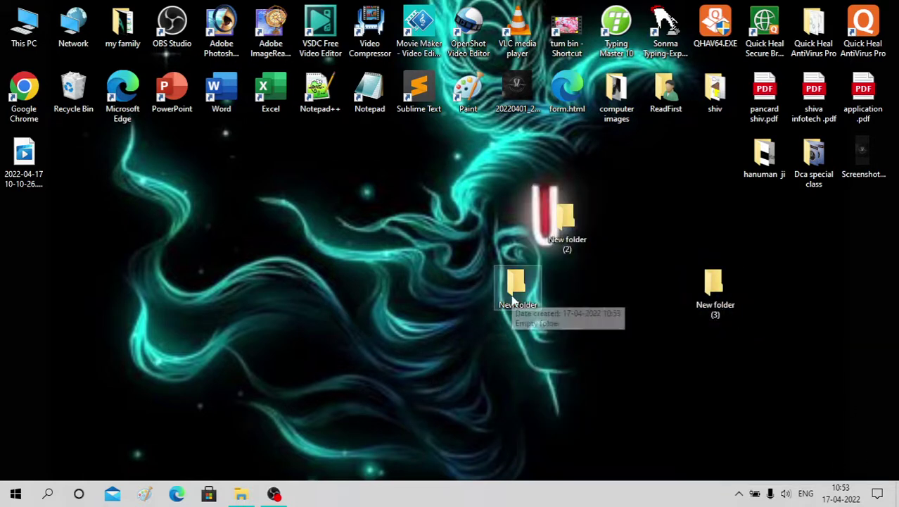
# Line up New folder and New folder (3) on either side of New folder (2), and move the screenshot image below New folder
pyautogui.moveTo(512, 289); pyautogui.dragTo(512, 211)
pyautogui.moveTo(713, 287); pyautogui.dragTo(609, 202)
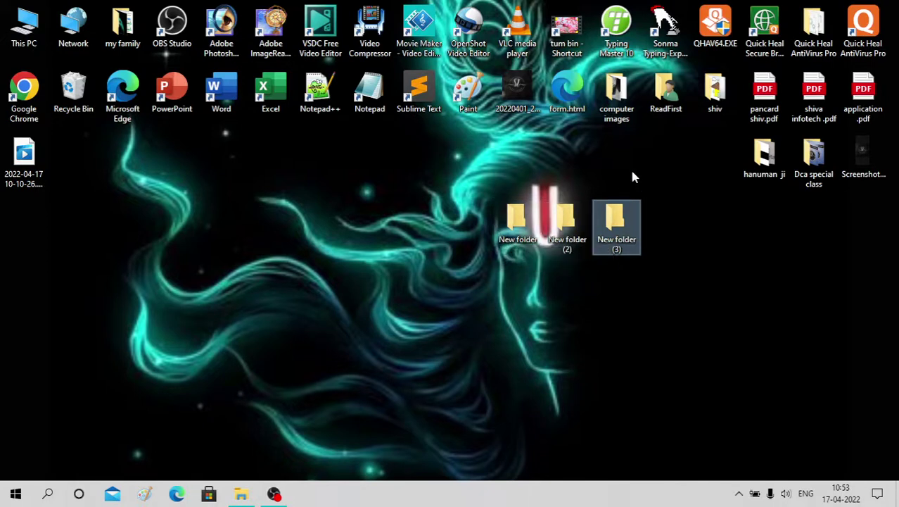
pyautogui.moveTo(865, 173); pyautogui.dragTo(483, 240)
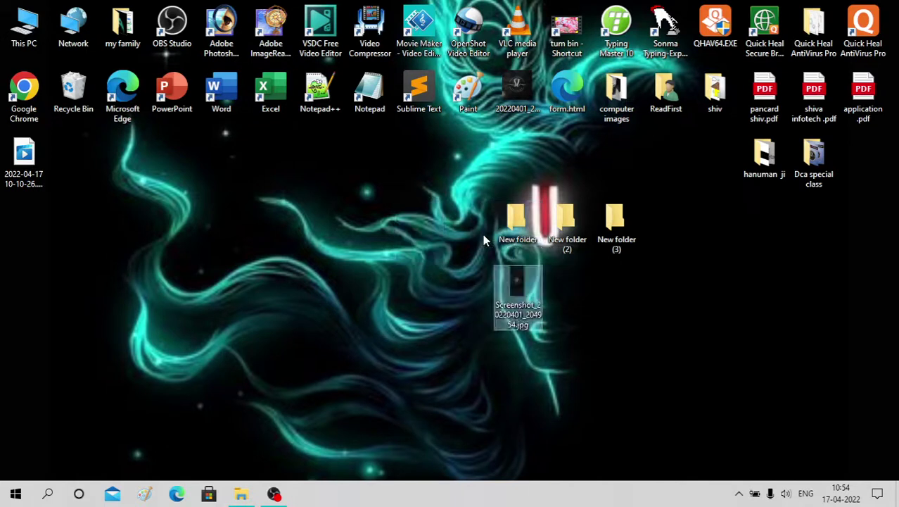
# Select the three folders and the screenshot image together to point them out, refreshing the desktop in between
pyautogui.moveTo(448, 196); pyautogui.dragTo(725, 332)
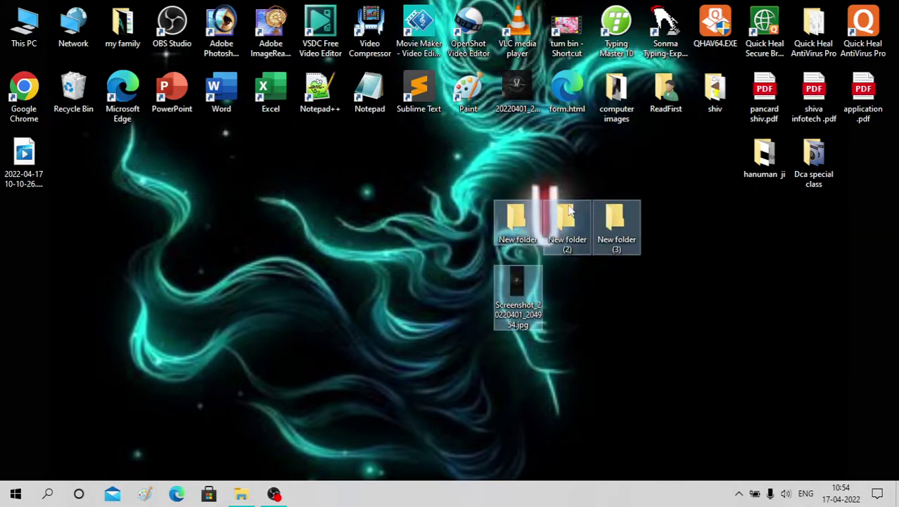
pyautogui.rightClick(438, 163)
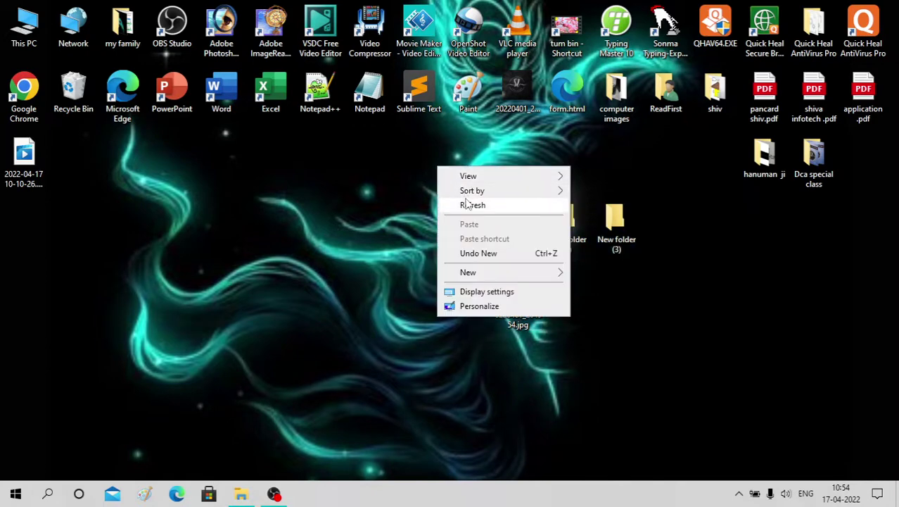
pyautogui.click(470, 202)
pyautogui.rightClick(441, 164)
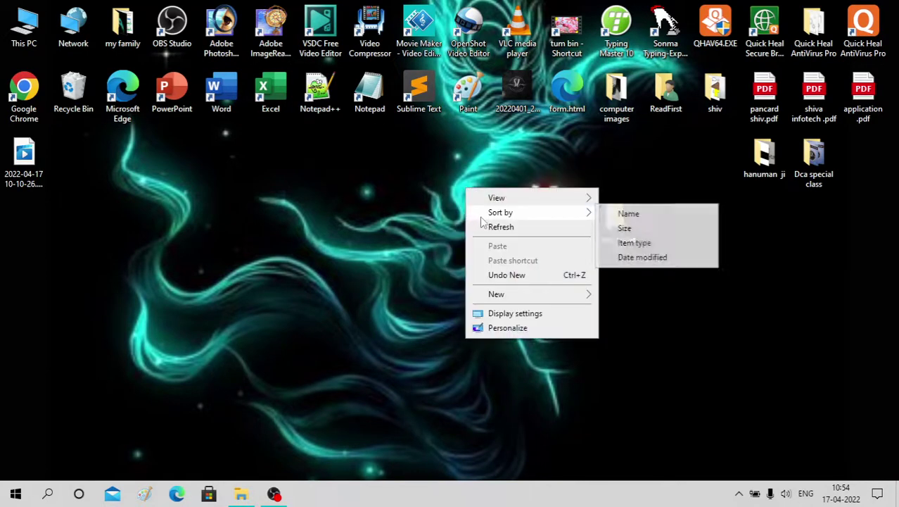
pyautogui.click(478, 226)
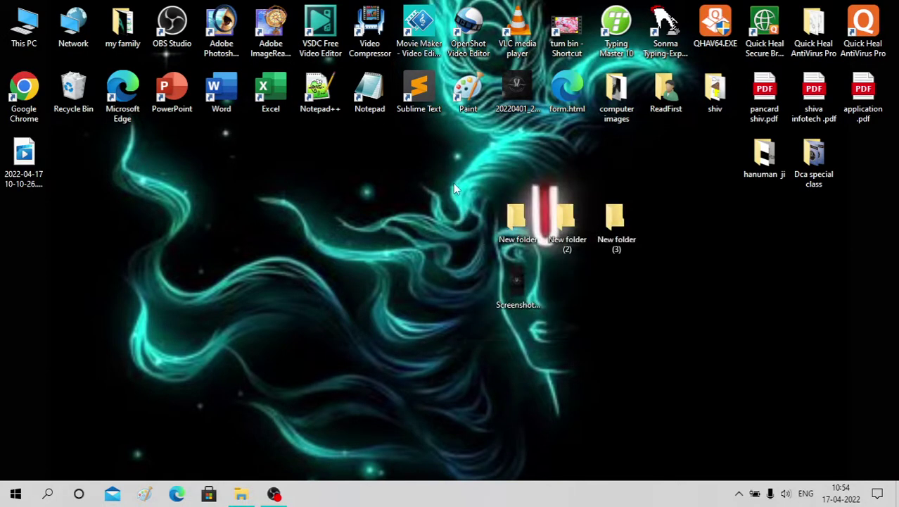
pyautogui.moveTo(453, 183); pyautogui.dragTo(665, 314)
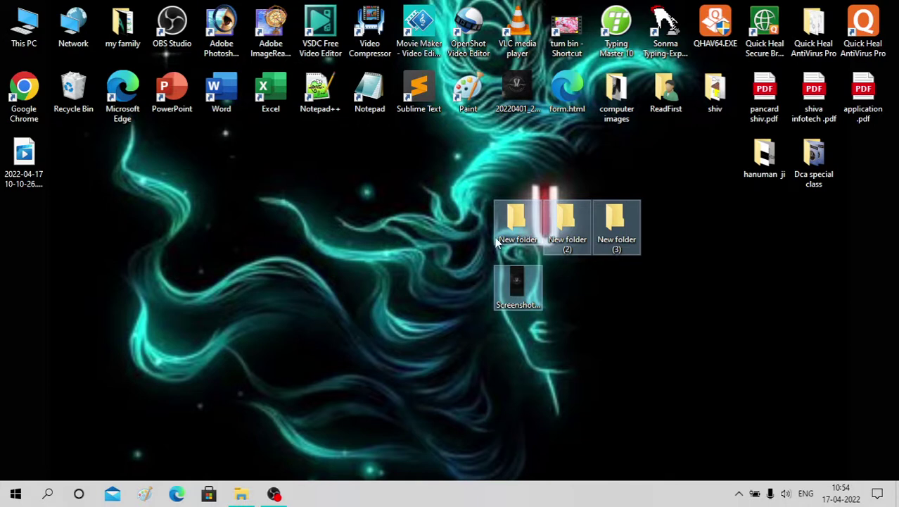
pyautogui.rightClick(836, 320)
pyautogui.click(697, 310)
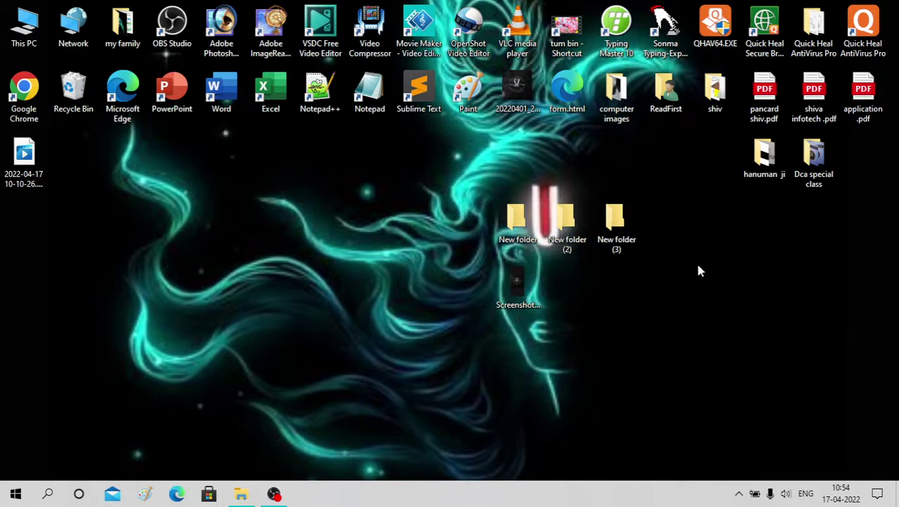
# Send the three new folders and the screenshot image together to a compressed (zipped) folder
pyautogui.moveTo(449, 188); pyautogui.dragTo(739, 340)
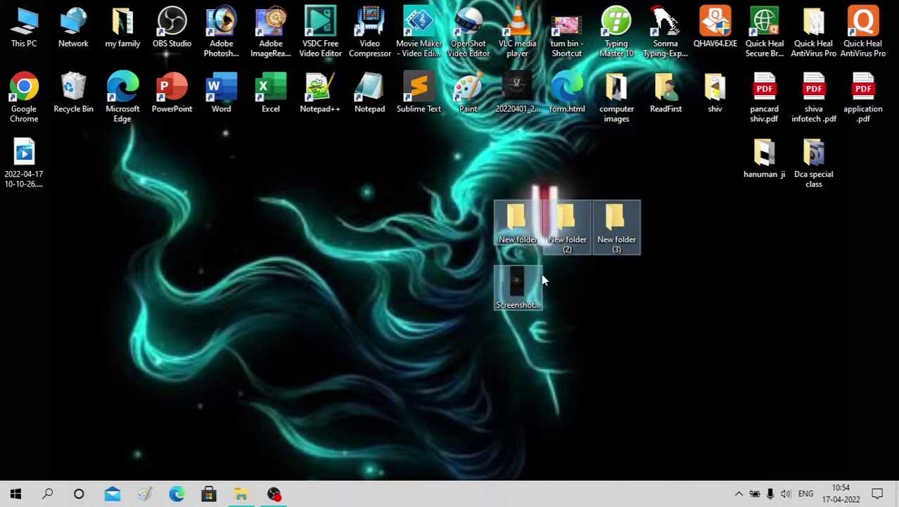
pyautogui.rightClick(564, 244)
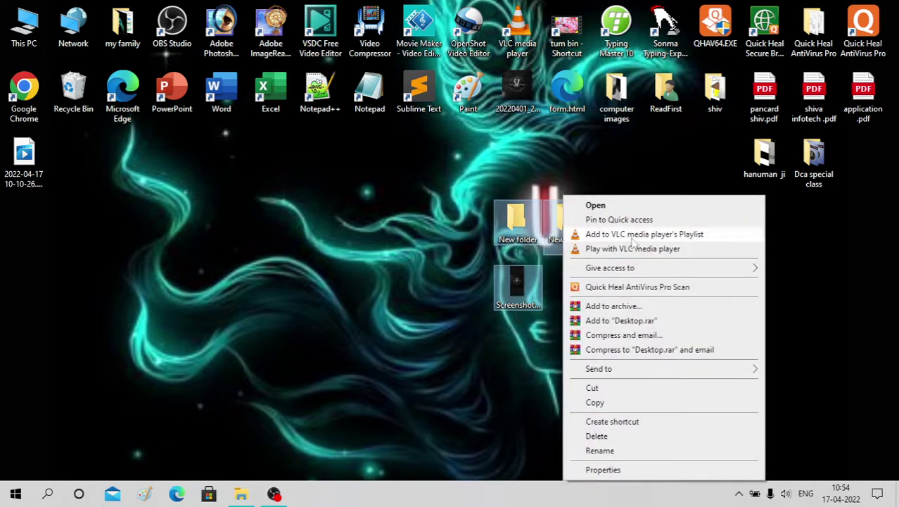
pyautogui.moveTo(656, 378)
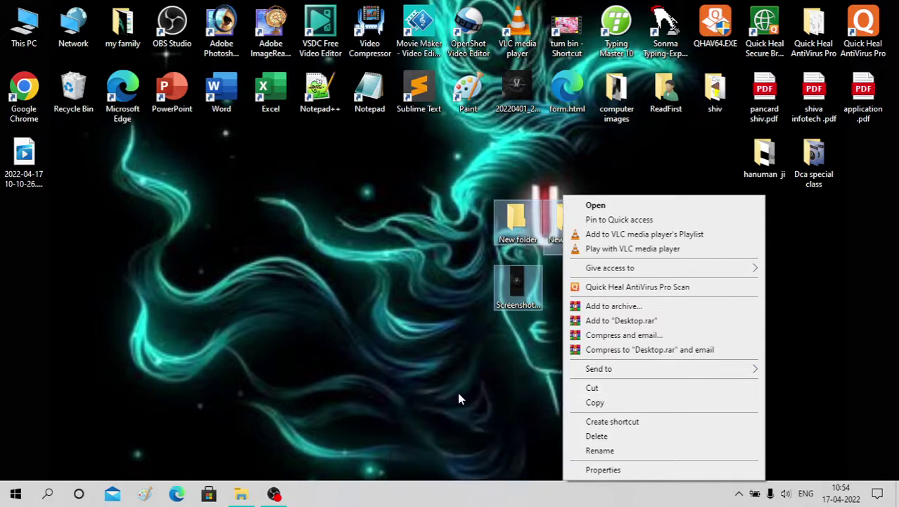
pyautogui.moveTo(598, 369)
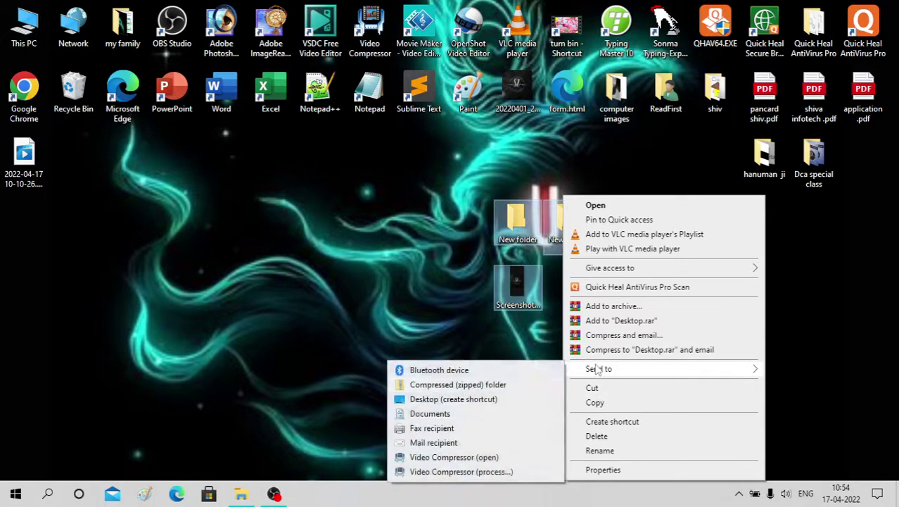
pyautogui.click(508, 385)
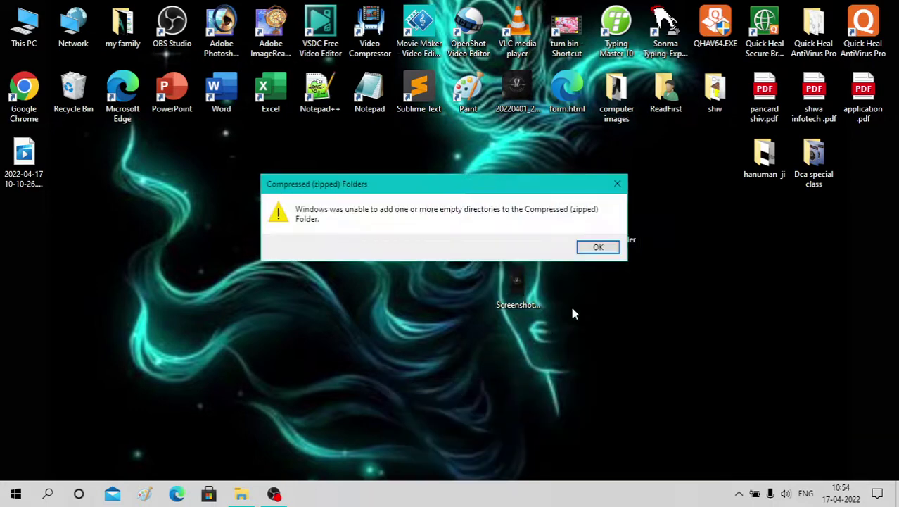
pyautogui.click(589, 246)
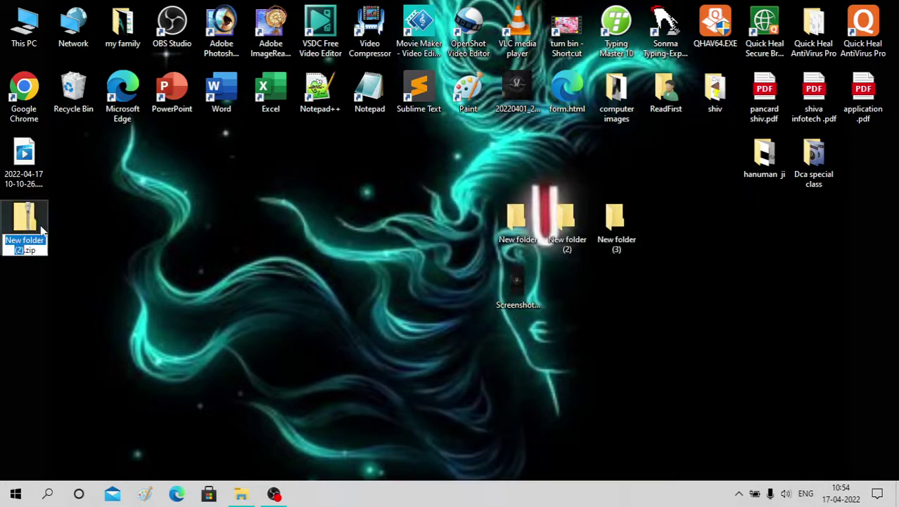
# Keep the zip file's default name, move it to an empty desktop spot below the PowerPoint icon and refresh the desktop twice
pyautogui.moveTo(120, 231); pyautogui.dragTo(176, 232)
pyautogui.rightClick(251, 240)
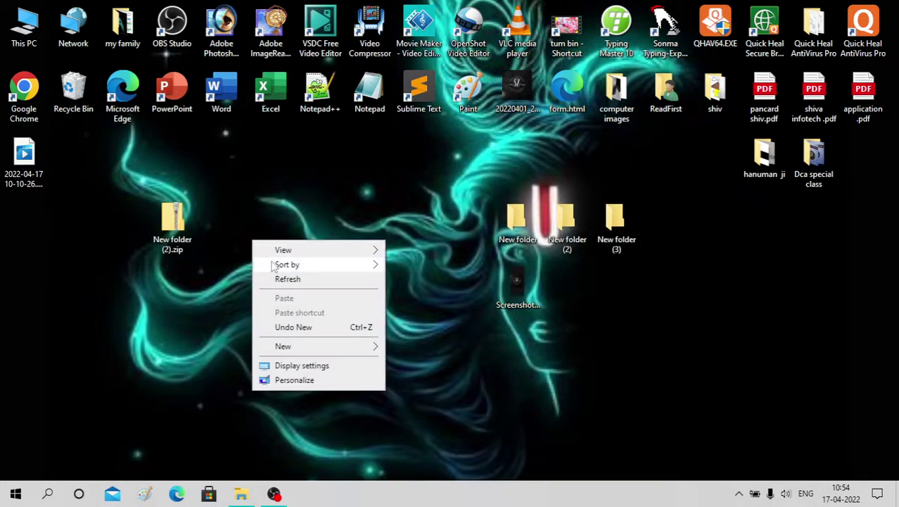
pyautogui.click(285, 281)
pyautogui.rightClick(288, 277)
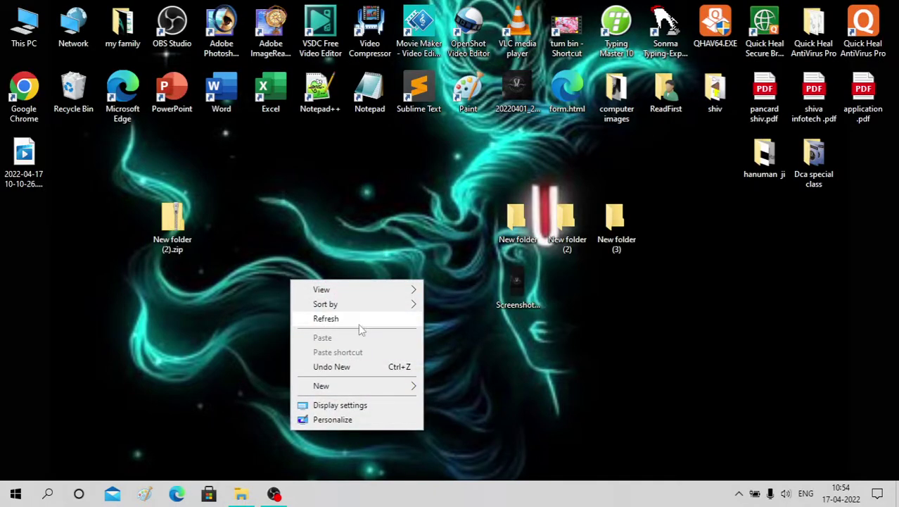
pyautogui.click(359, 318)
# Open New folder (2).zip, view the screenshot image inside it, and close the image and the archive window
pyautogui.doubleClick(178, 239)
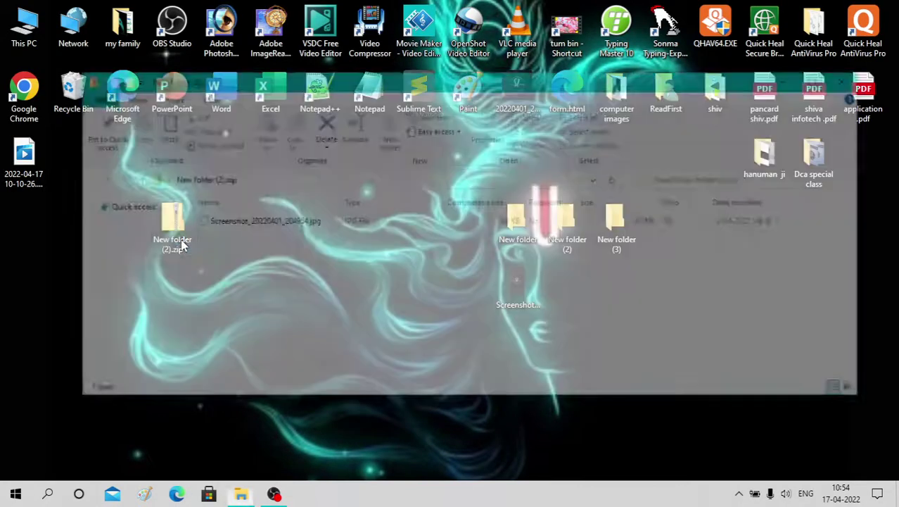
pyautogui.doubleClick(265, 232)
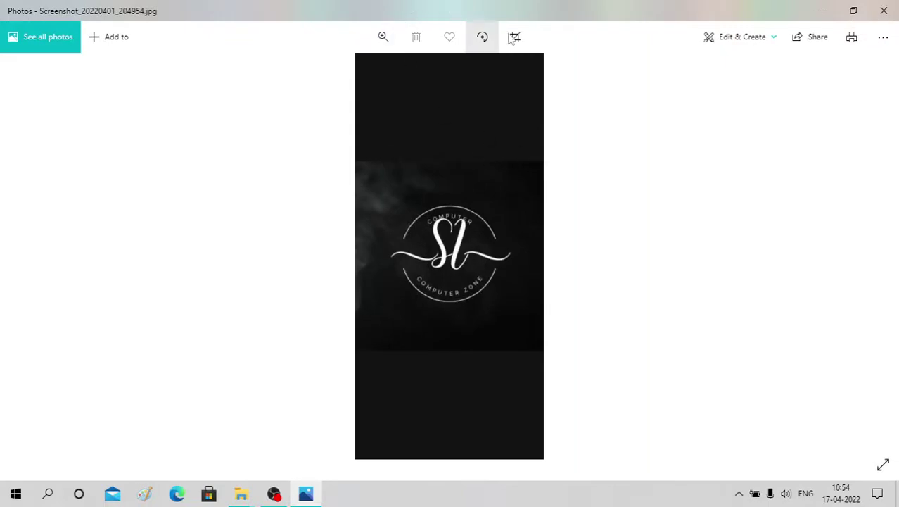
pyautogui.click(883, 10)
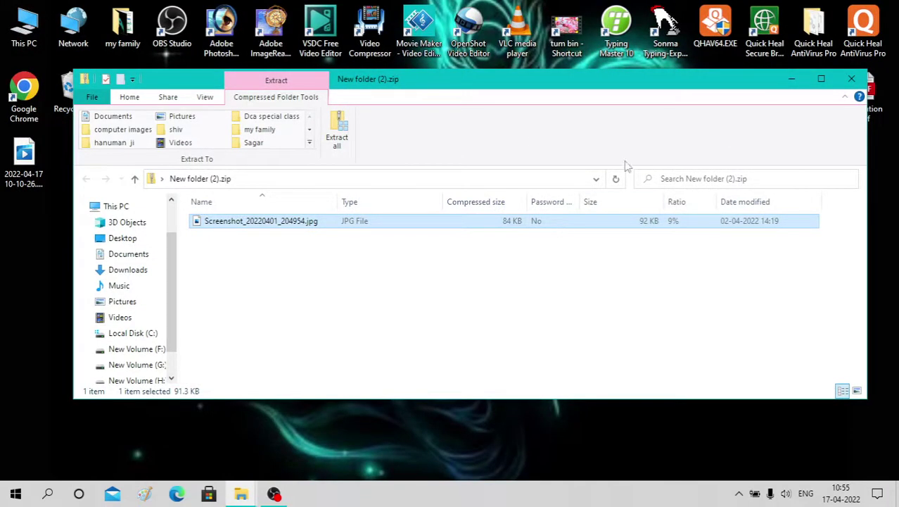
pyautogui.click(852, 80)
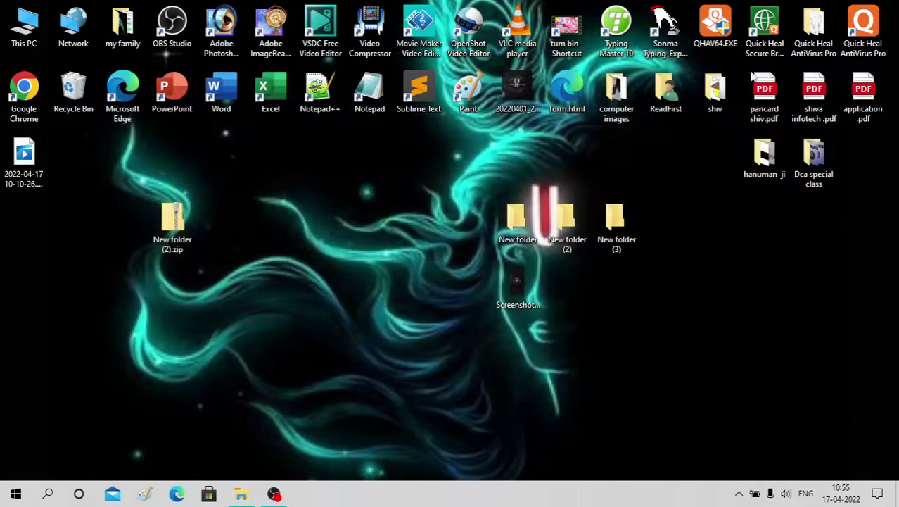
# Separate the screenshot image from the three new folders and delete the three folders
pyautogui.moveTo(409, 202); pyautogui.dragTo(704, 338)
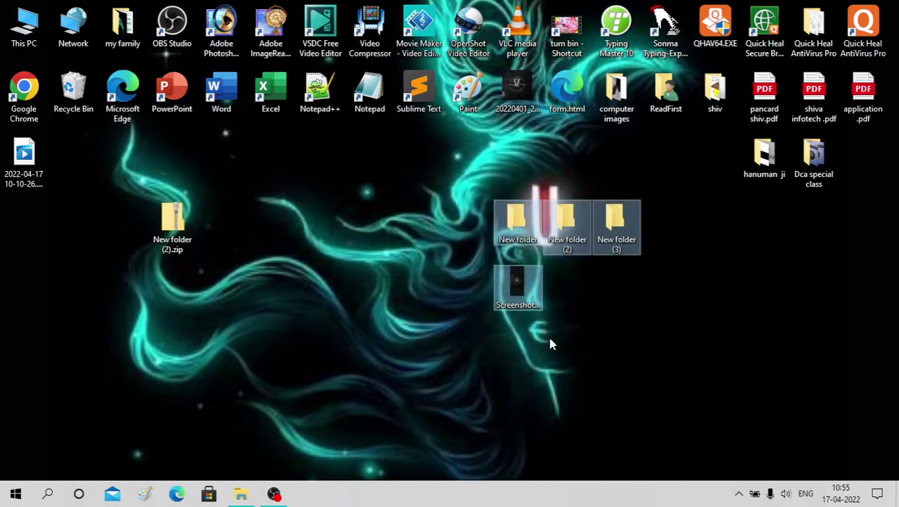
pyautogui.moveTo(524, 285); pyautogui.dragTo(685, 296)
pyautogui.click(426, 294)
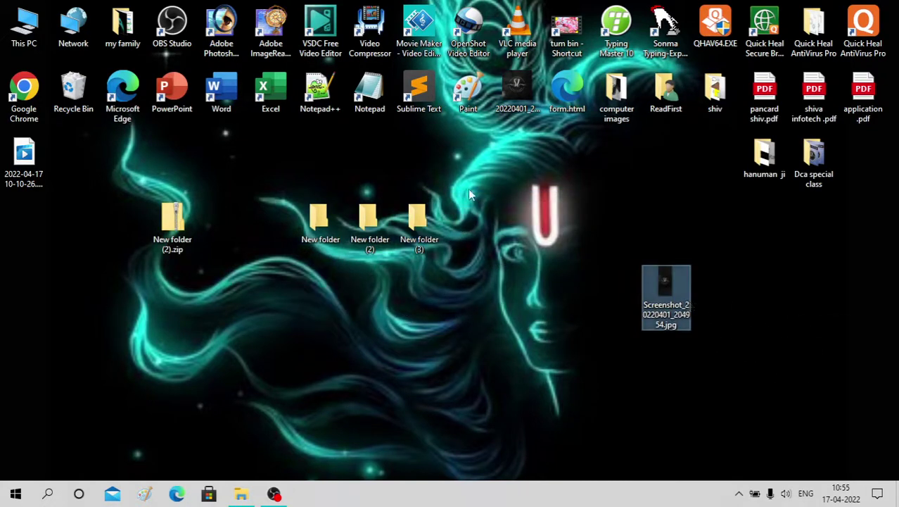
pyautogui.moveTo(460, 171); pyautogui.dragTo(248, 276)
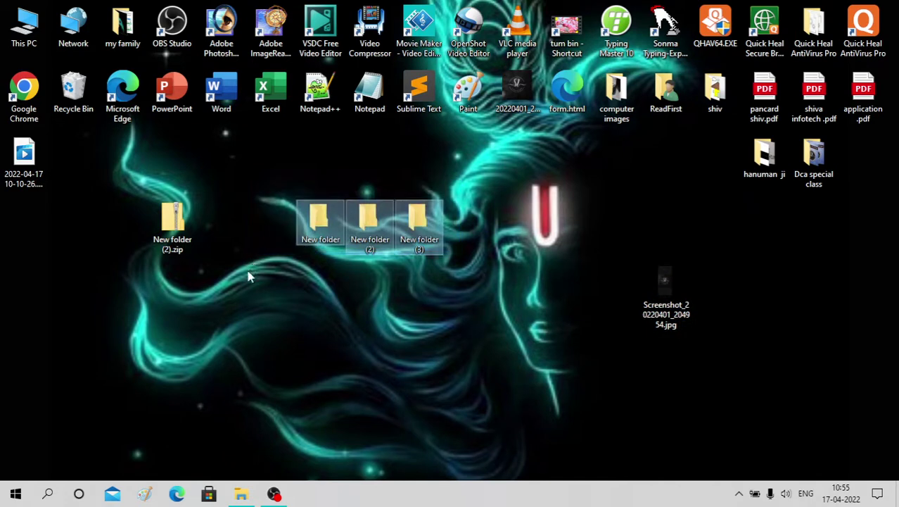
pyautogui.press('Delete')
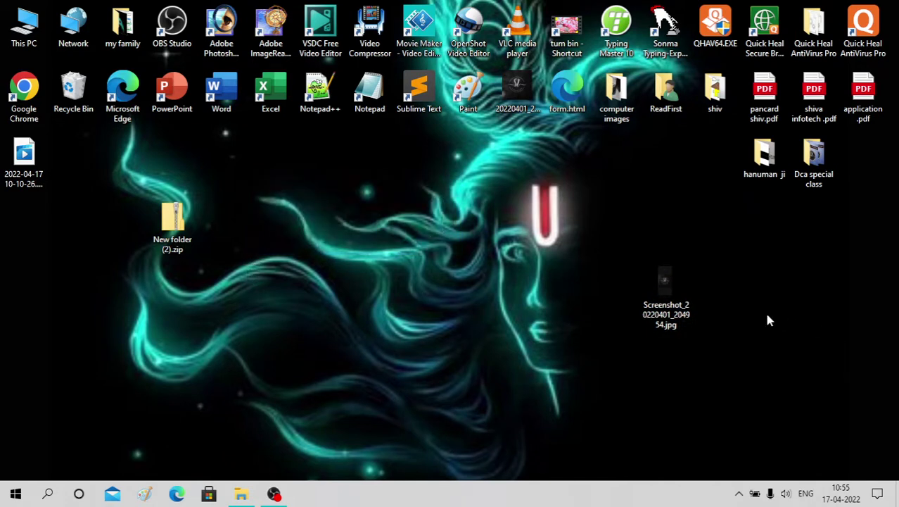
# Refresh the desktop and reposition the screenshot image directly below the ReadFirst folder
pyautogui.moveTo(686, 306); pyautogui.dragTo(388, 240)
pyautogui.rightClick(428, 214)
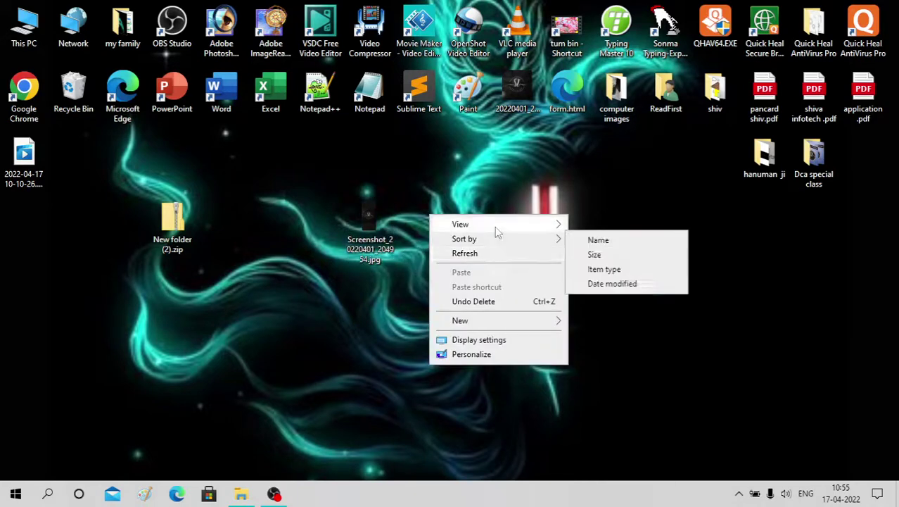
pyautogui.rightClick(511, 255)
pyautogui.click(521, 289)
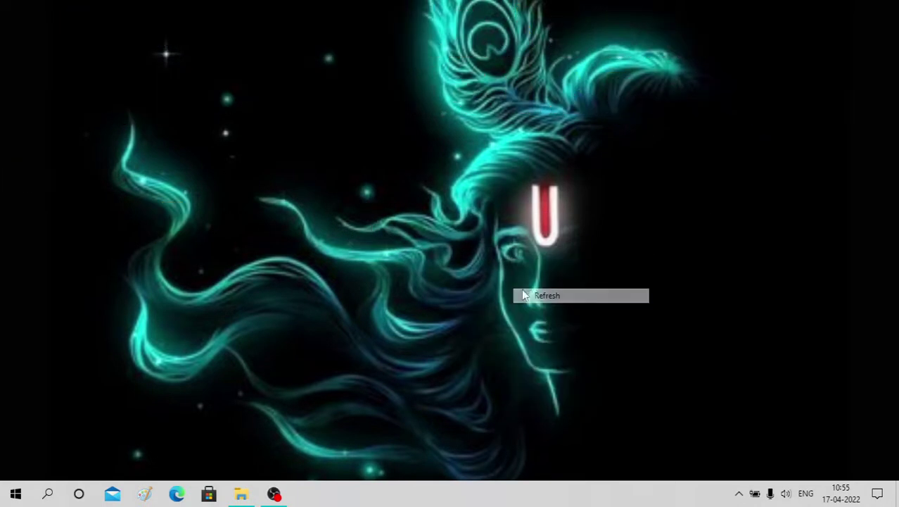
pyautogui.moveTo(352, 227); pyautogui.dragTo(655, 164)
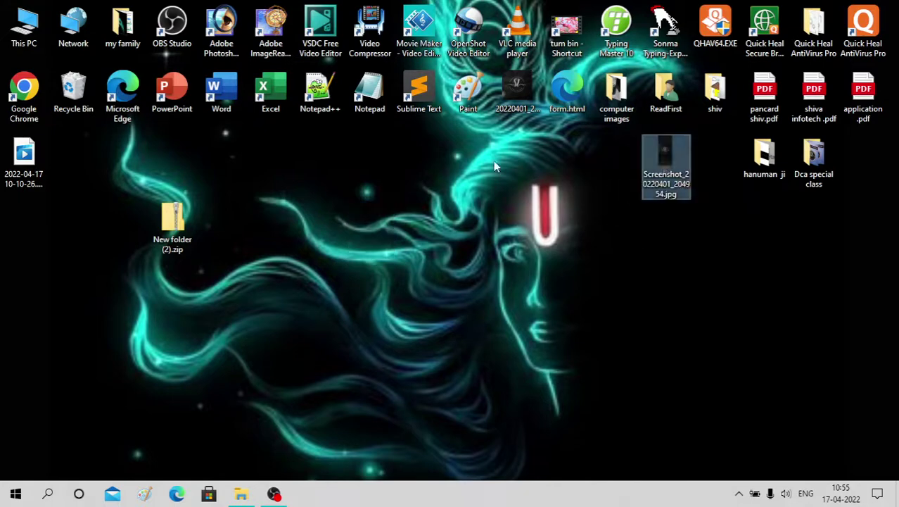
# Check the contents of New folder (2).zip, close its window and permanently delete the zip file
pyautogui.click(188, 224)
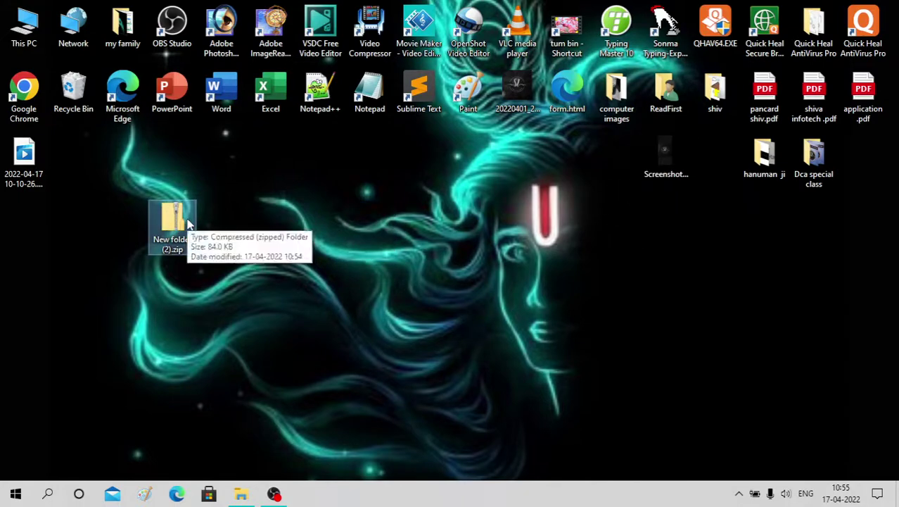
pyautogui.doubleClick(188, 224)
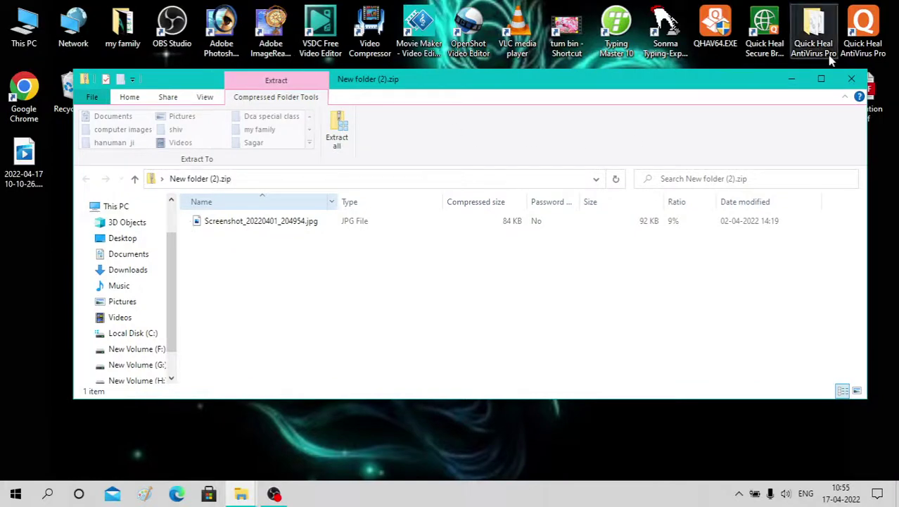
pyautogui.click(851, 79)
pyautogui.hotkey('shift', 'Delete')
pyautogui.click(517, 302)
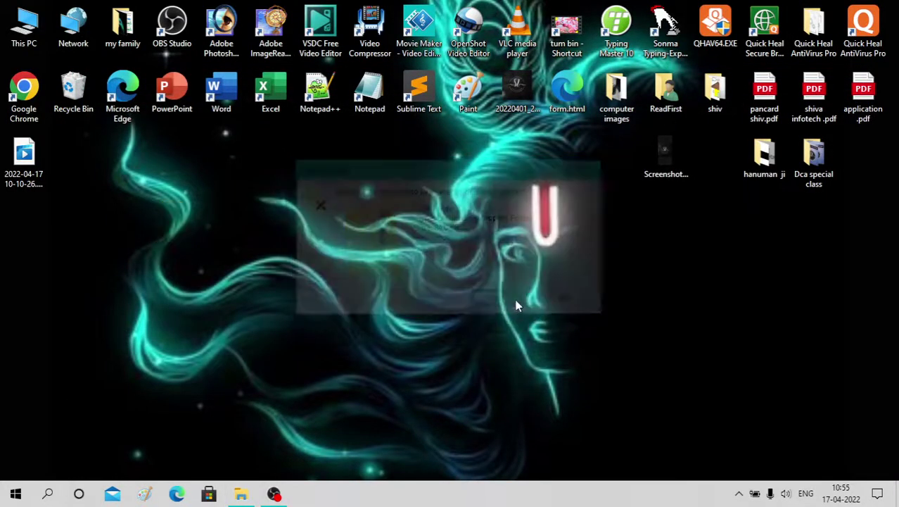
# Gather the screenshot image, pancard shiv.pdf, shiva infotech .pdf and application .pdf together in the empty middle area of the desktop
pyautogui.moveTo(665, 154); pyautogui.dragTo(272, 222)
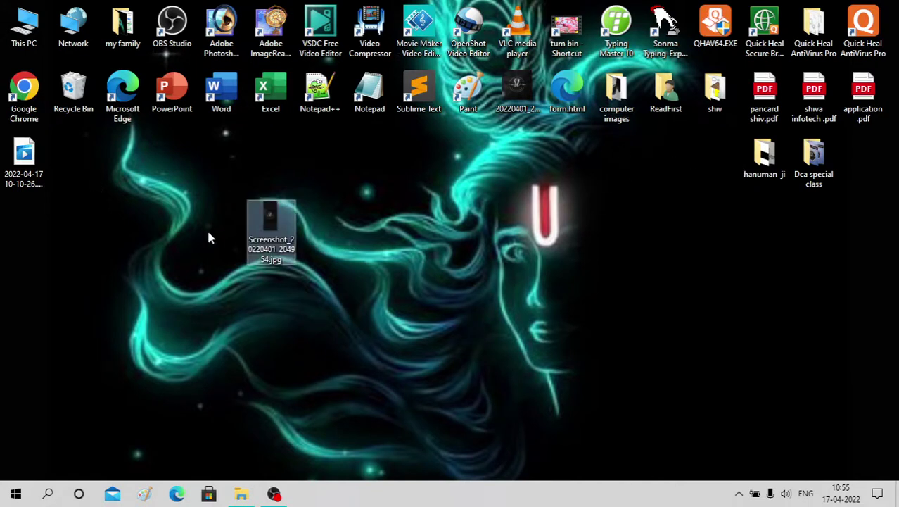
pyautogui.moveTo(766, 98); pyautogui.dragTo(280, 230)
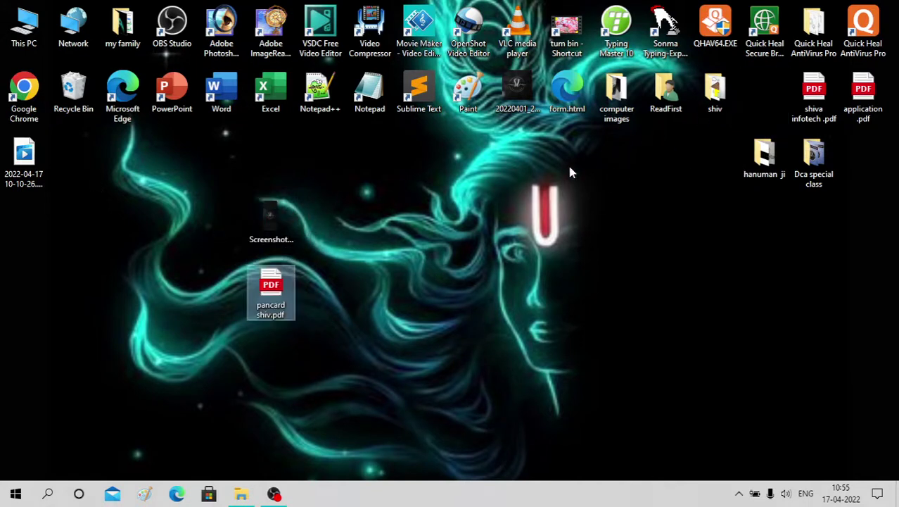
pyautogui.moveTo(804, 114); pyautogui.dragTo(278, 368)
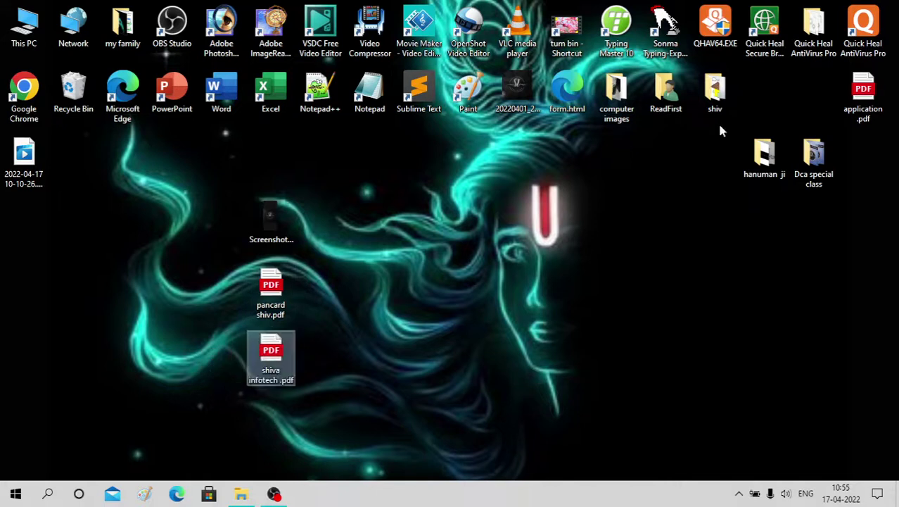
pyautogui.moveTo(863, 95); pyautogui.dragTo(322, 294)
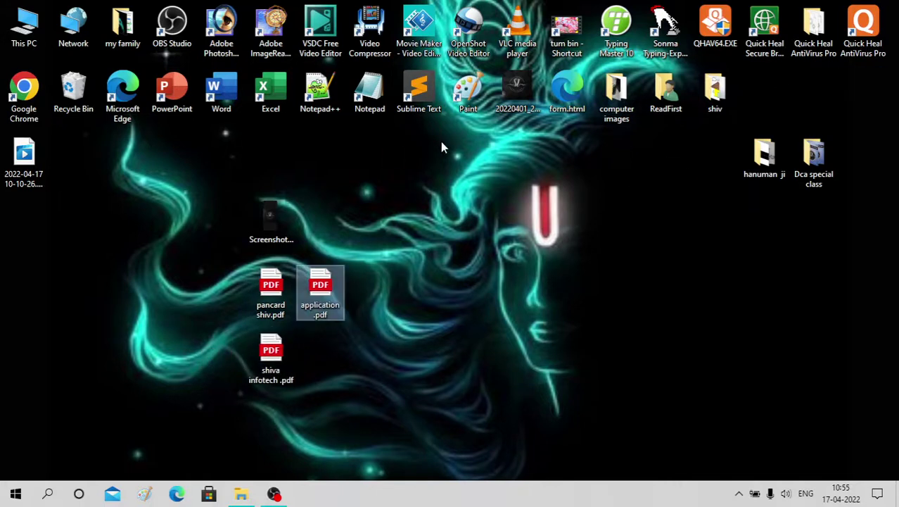
# Compress the screenshot image and the three PDFs into one zipped folder with the default name and place it beside them
pyautogui.moveTo(181, 176); pyautogui.dragTo(423, 415)
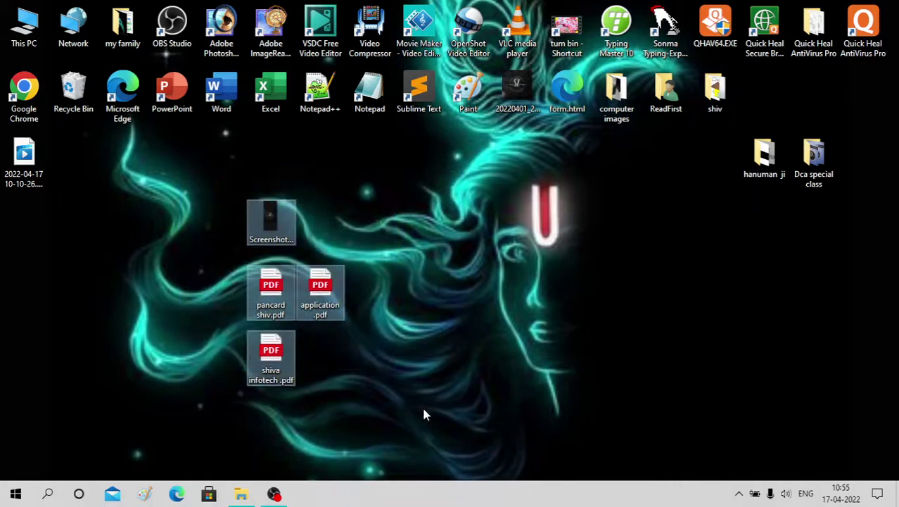
pyautogui.rightClick(254, 291)
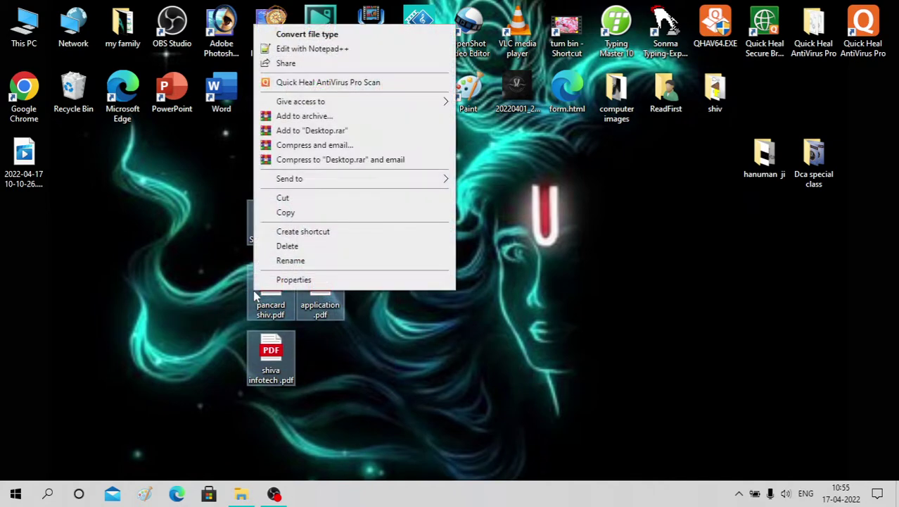
pyautogui.moveTo(347, 180)
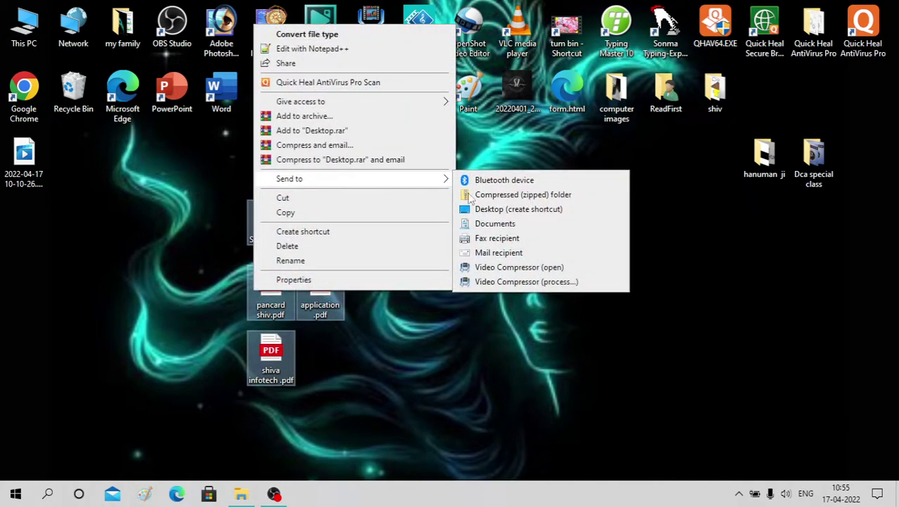
pyautogui.click(507, 199)
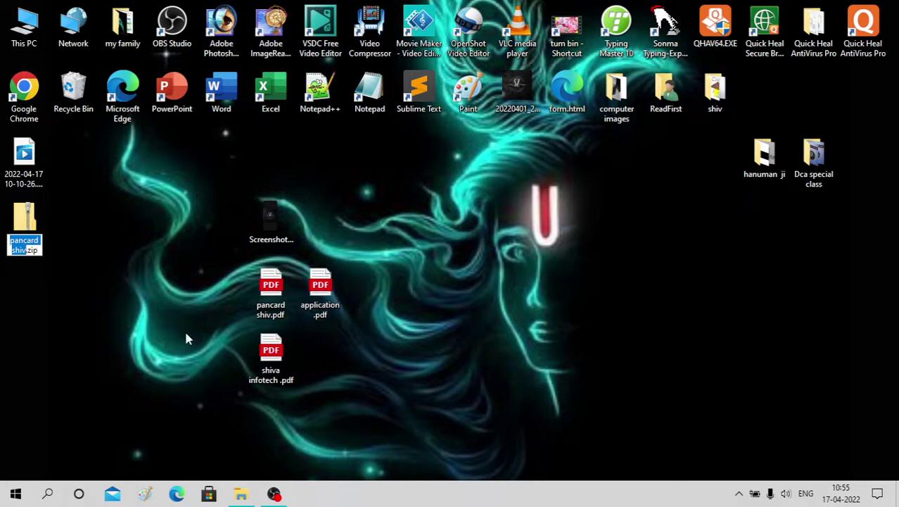
pyautogui.press('Return')
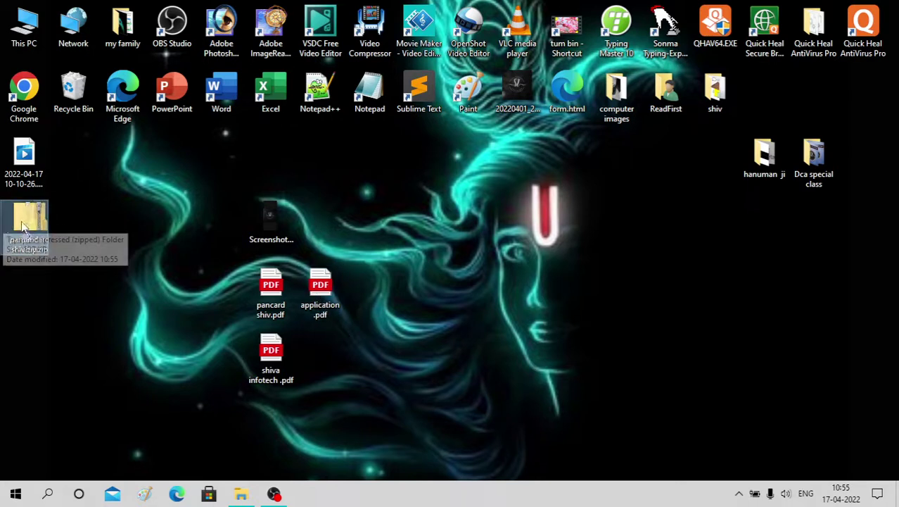
pyautogui.moveTo(2, 228); pyautogui.dragTo(422, 233)
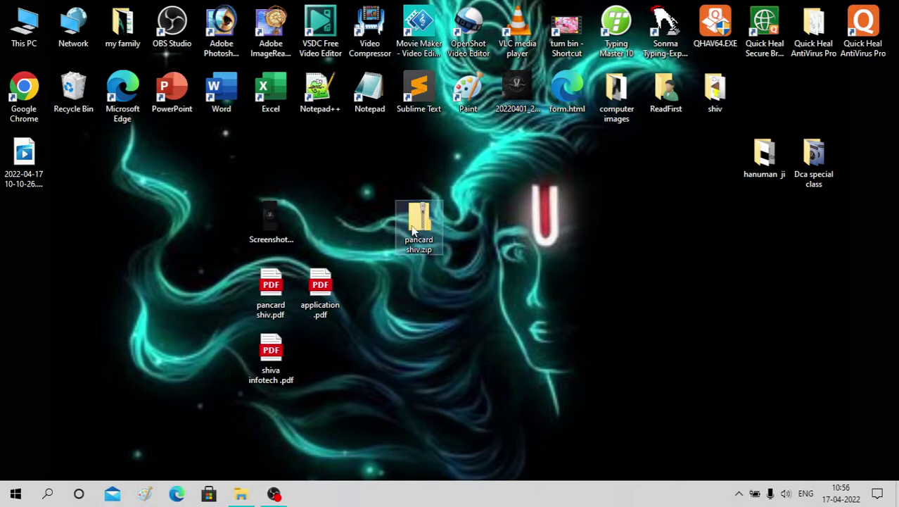
# Check the files inside pancard shiv.zip, open shiva infotech .pdf from it and close the PDF
pyautogui.doubleClick(422, 223)
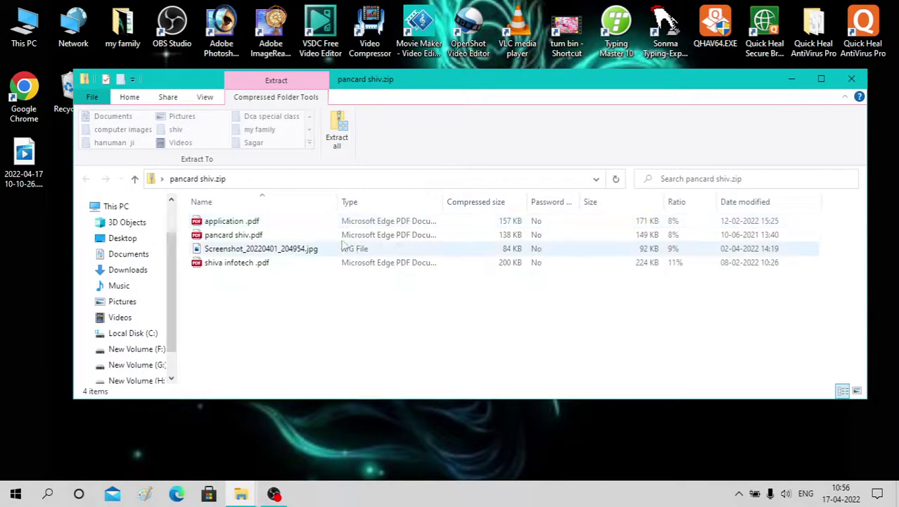
pyautogui.moveTo(315, 213); pyautogui.dragTo(295, 282)
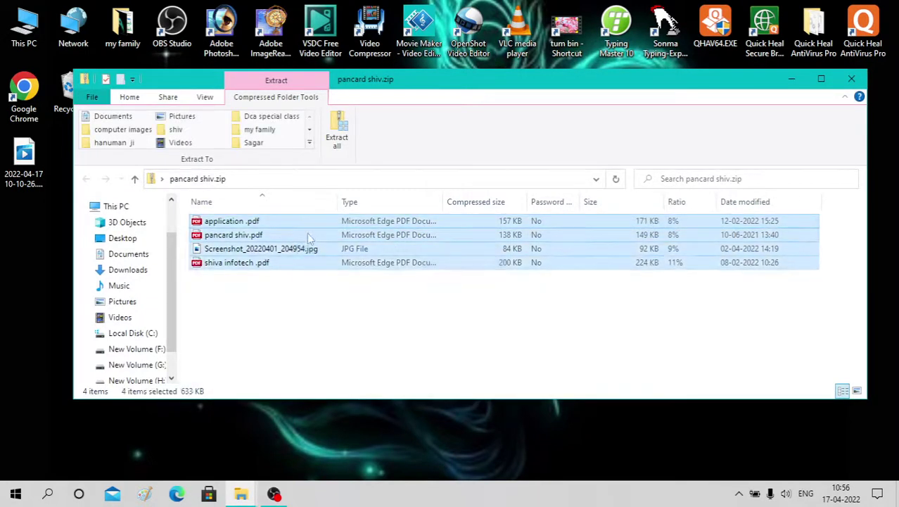
pyautogui.doubleClick(267, 262)
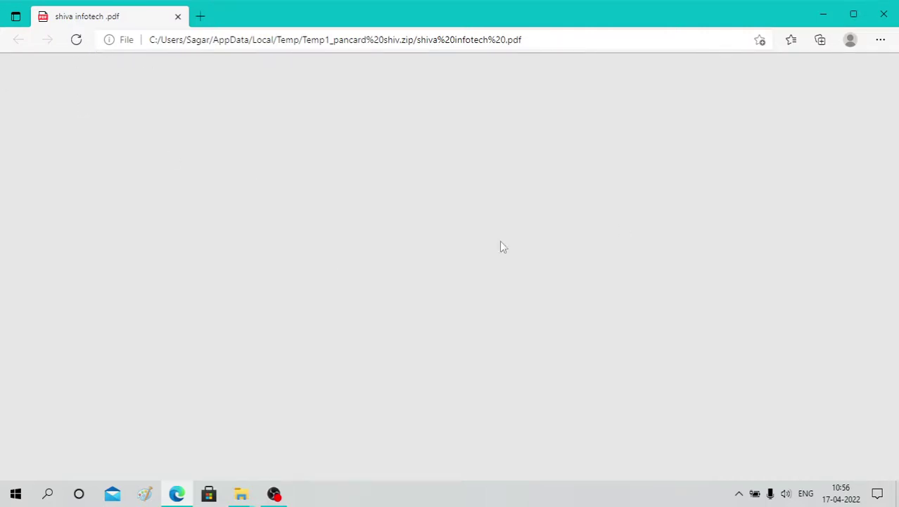
pyautogui.click(884, 15)
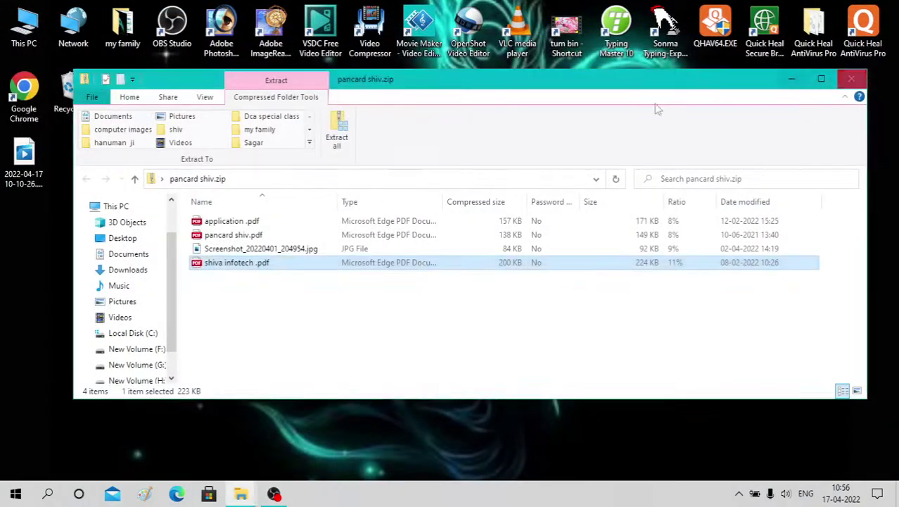
# Open application .pdf from the archive, view the admission form down to its end and close the PDF
pyautogui.click(301, 222)
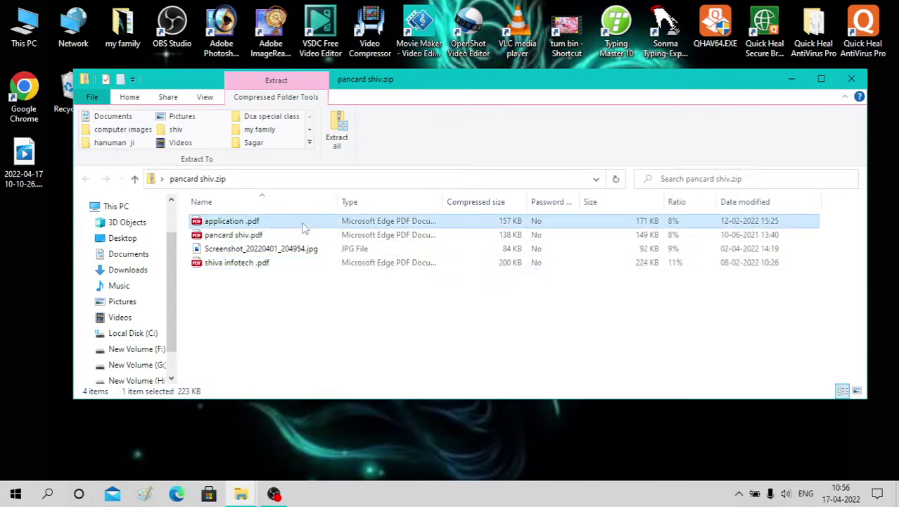
pyautogui.doubleClick(339, 224)
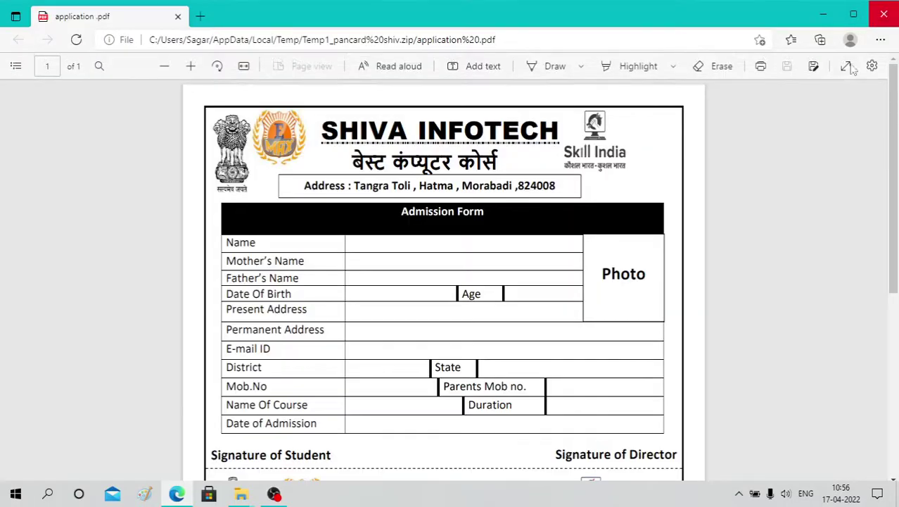
pyautogui.scroll(-5, 640, 293)
pyautogui.scroll(5, 640, 294)
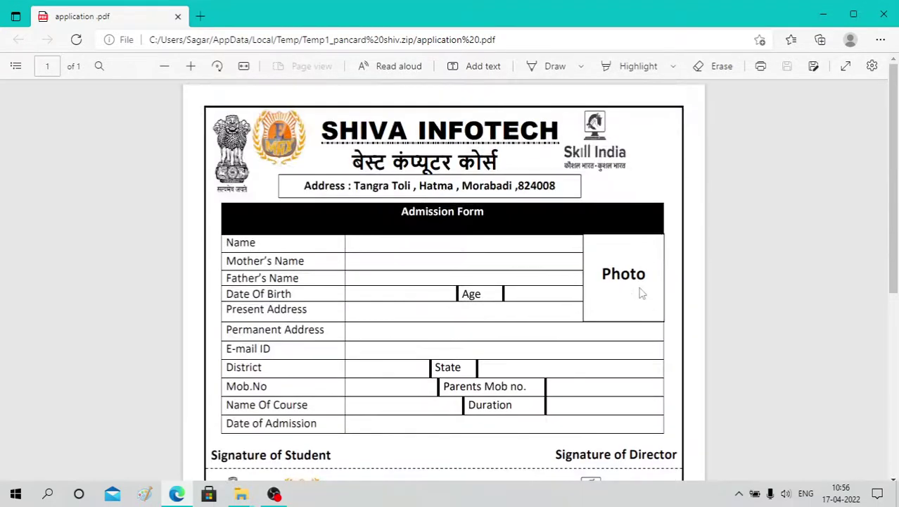
pyautogui.scroll(-5, 641, 293)
pyautogui.scroll(5, 640, 293)
pyautogui.scroll(-1, 641, 294)
pyautogui.scroll(-4, 640, 293)
pyautogui.scroll(5, 640, 294)
pyautogui.scroll(-4, 640, 292)
pyautogui.scroll(5, 640, 292)
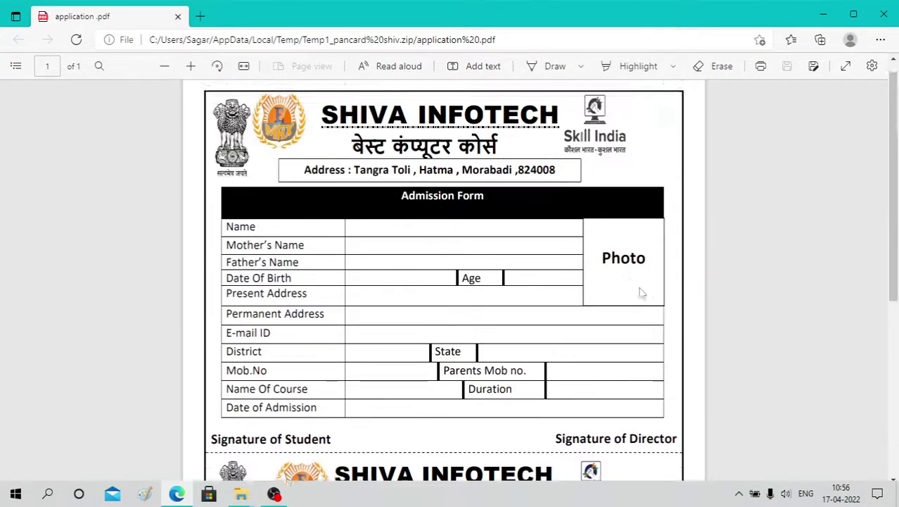
pyautogui.scroll(-5, 360, 332)
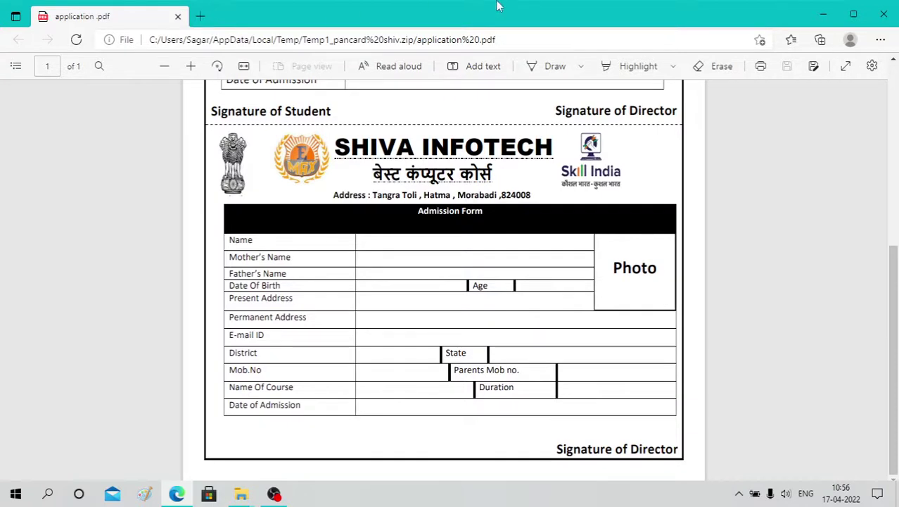
pyautogui.click(878, 20)
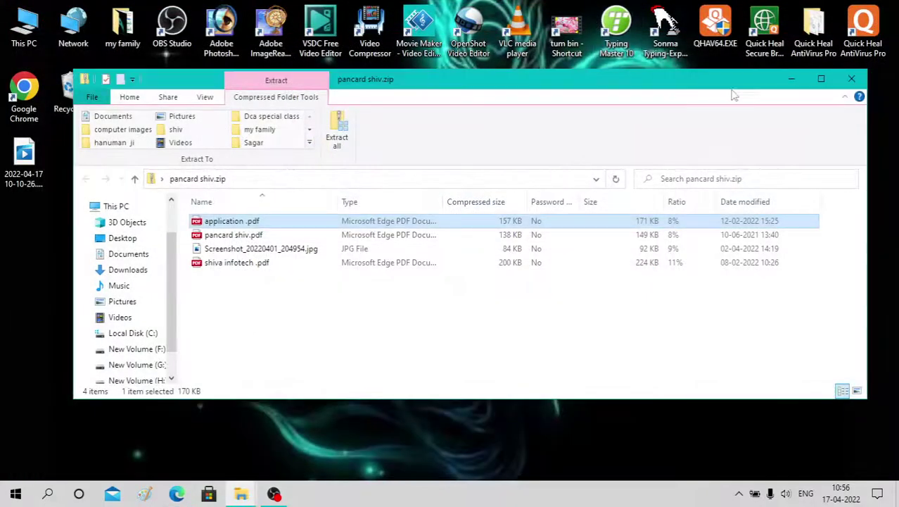
# Open shiva infotech .pdf from the archive and draw a freehand yellow highlight loop around the SHIVA INFOTECH heading
pyautogui.doubleClick(493, 262)
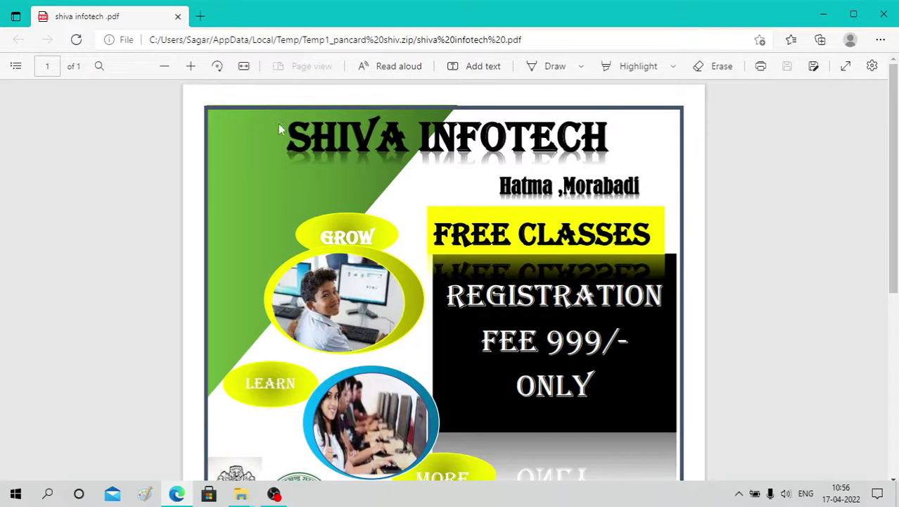
pyautogui.click(636, 67)
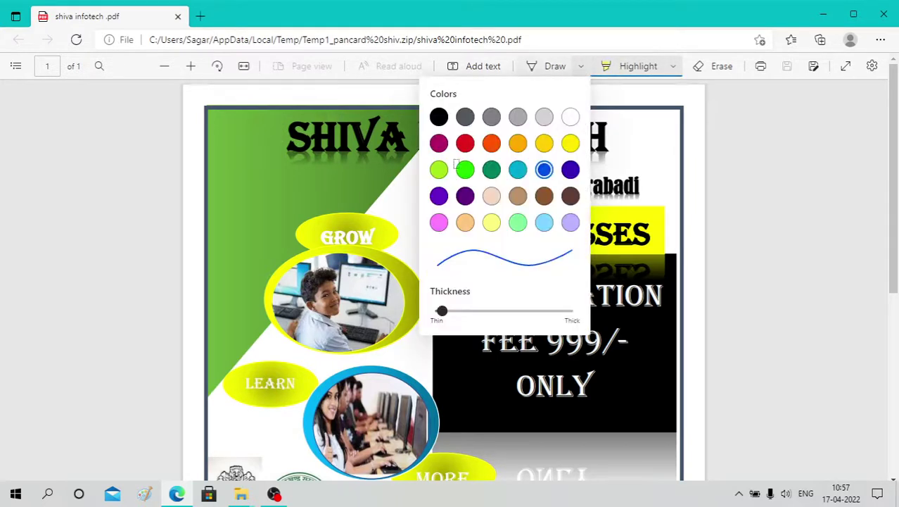
pyautogui.click(303, 123)
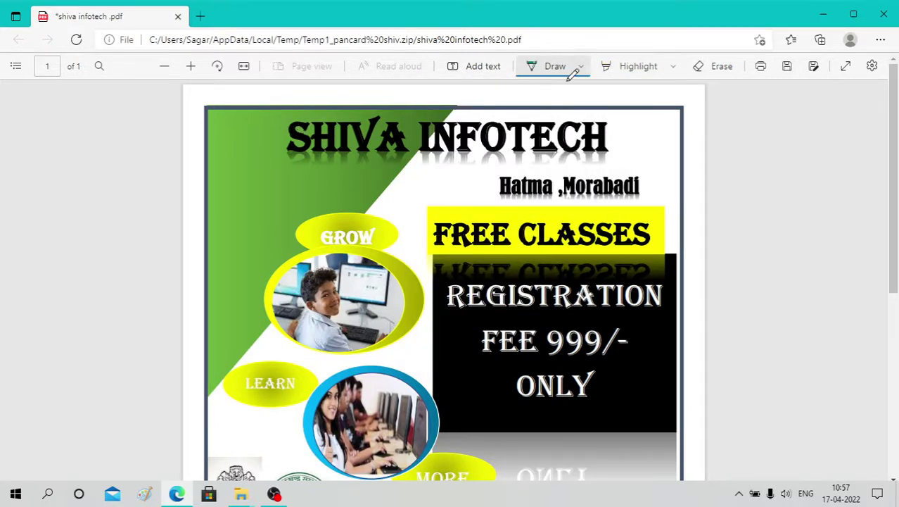
pyautogui.click(625, 65)
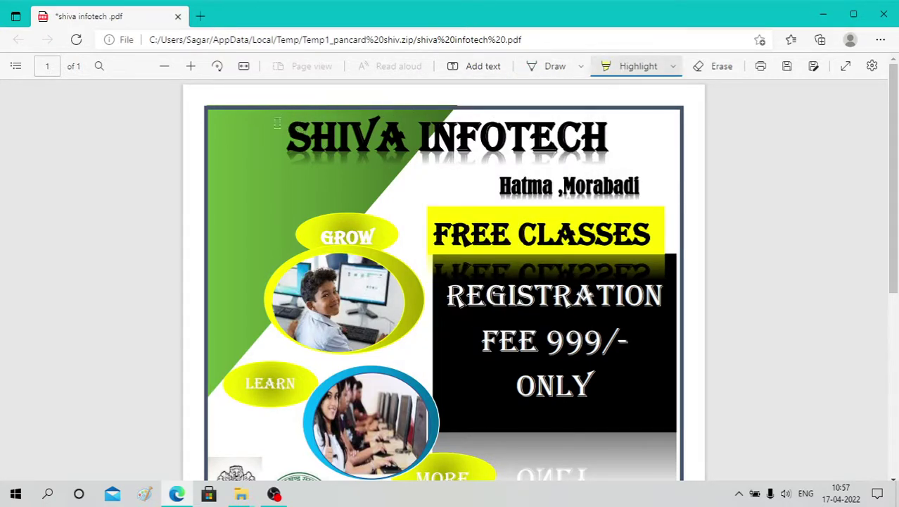
pyautogui.moveTo(415, 158)
pyautogui.mouseDown()
pyautogui.moveTo(598, 151)
pyautogui.moveTo(654, 106)
pyautogui.moveTo(339, 102)
pyautogui.moveTo(289, 114)
pyautogui.mouseUp()
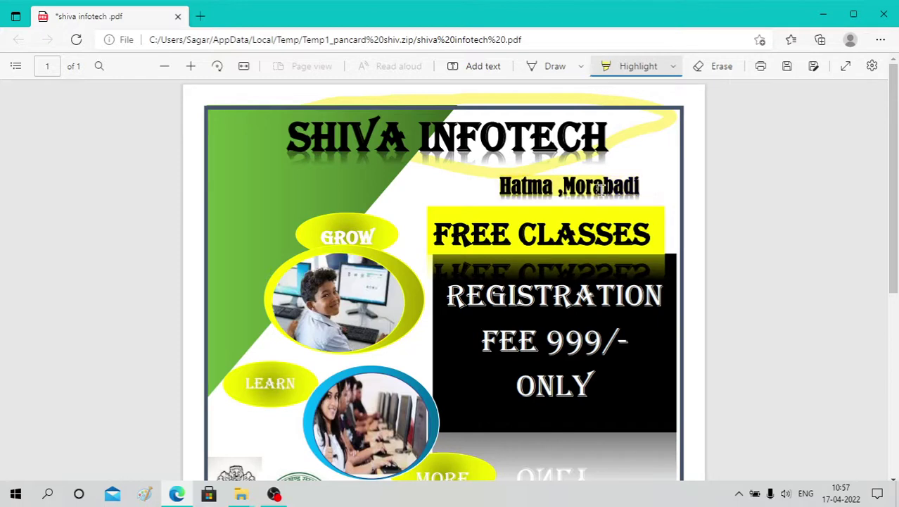
pyautogui.scroll(-5, 576, 192)
pyautogui.scroll(1, 577, 191)
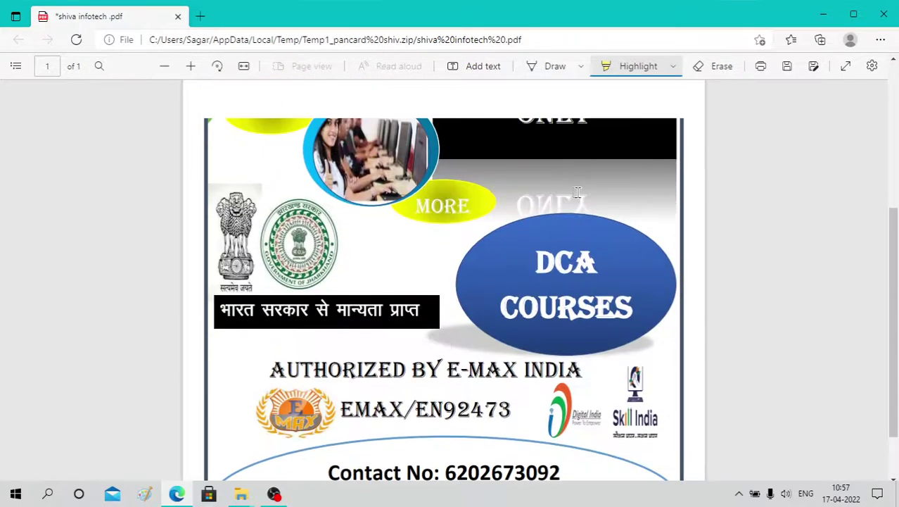
pyautogui.scroll(4, 586, 178)
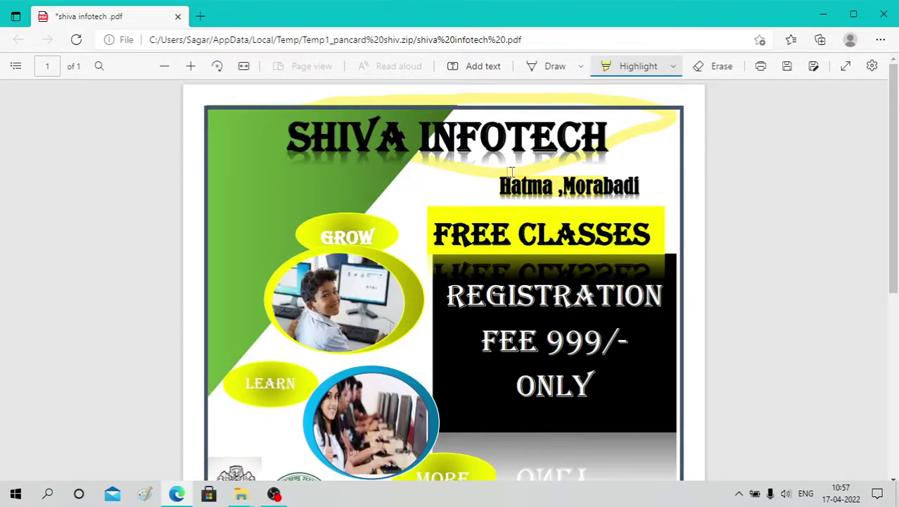